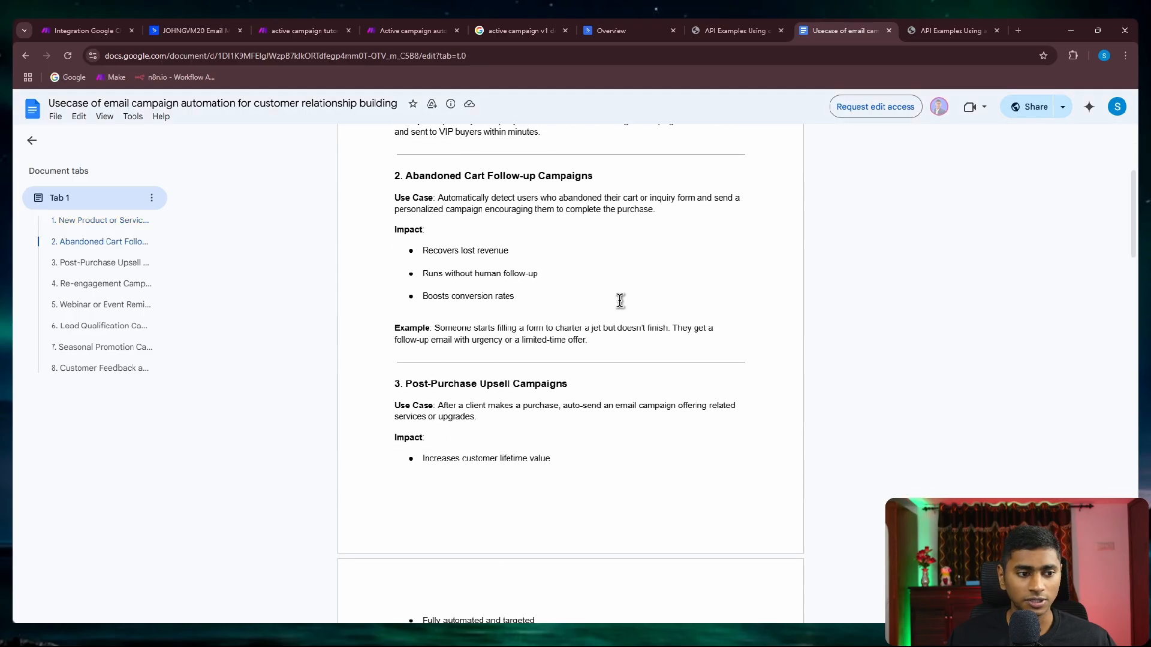
Review the new product launch and abandoned cart use cases at the beginning of the email campaign automation document.
scroll(625, 359, up, 10)
scroll(625, 359, up, 3)
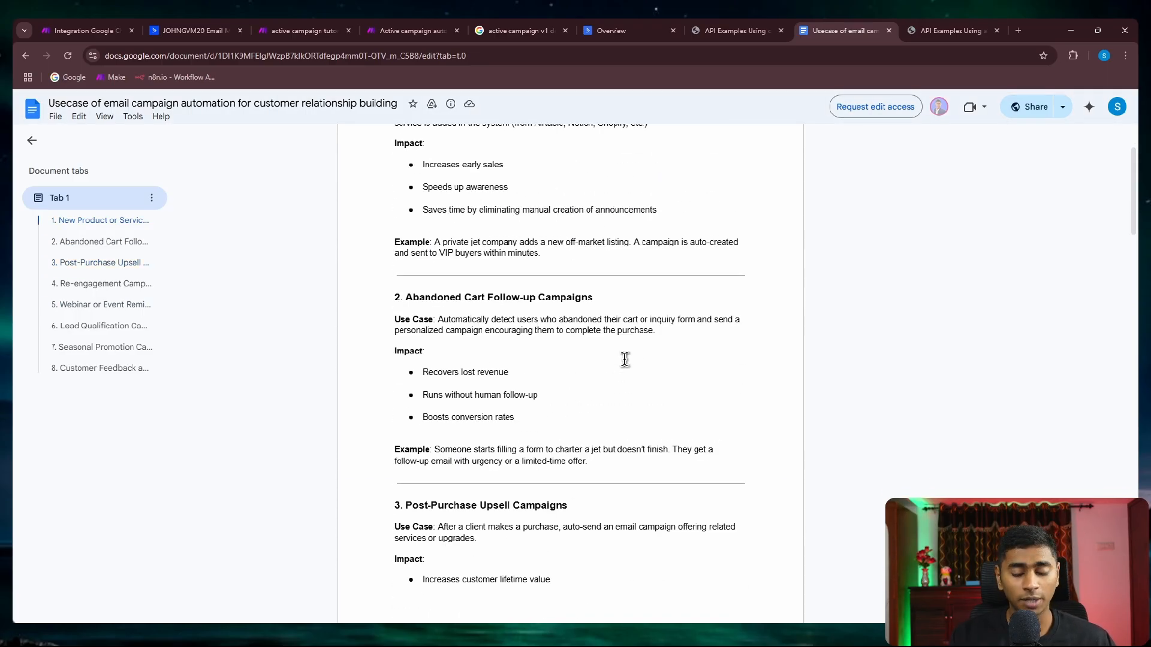
scroll(625, 360, up, 2)
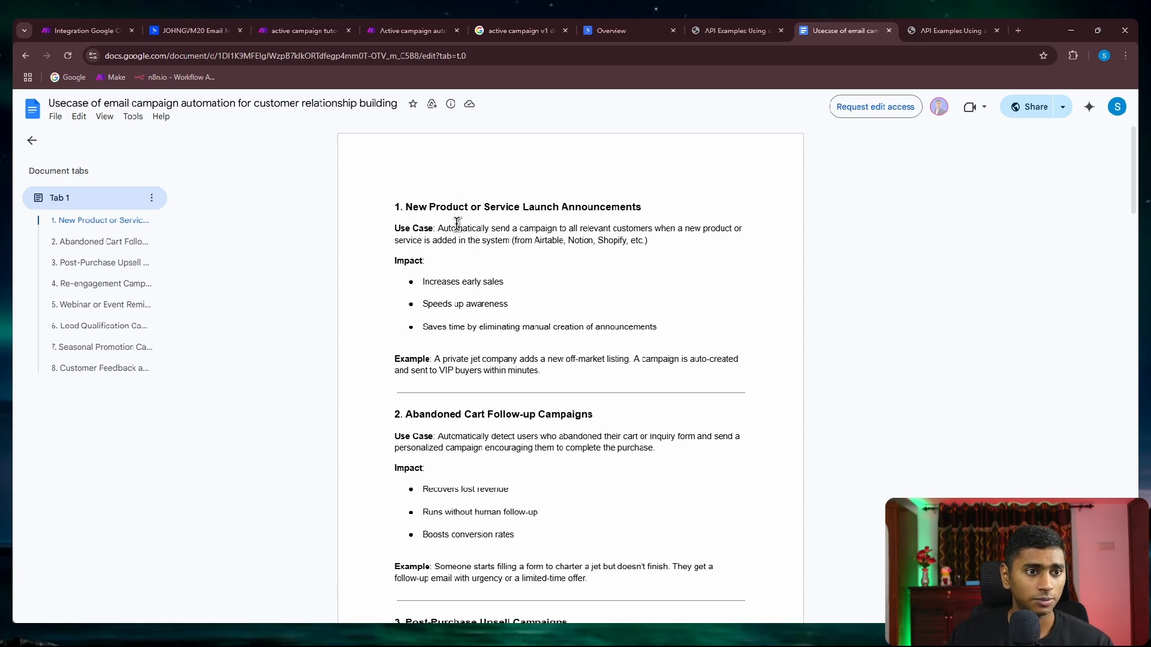
Switch to ActiveCampaign and look through its email Campaigns, Content and Campaign Templates pages.
click(167, 30)
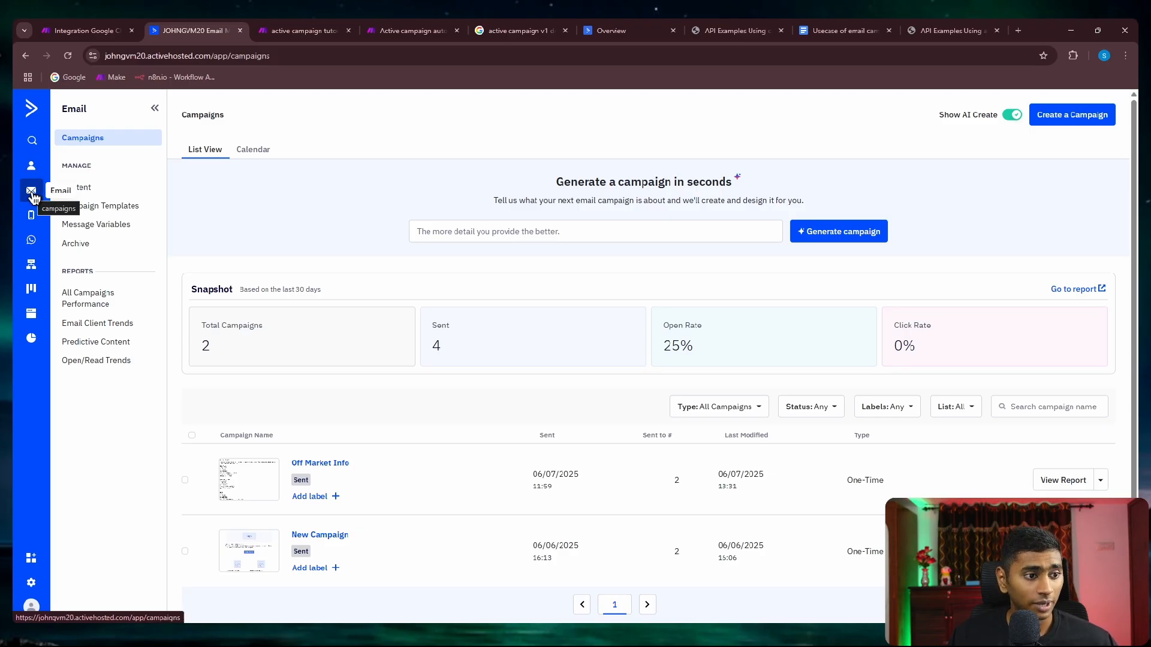
click(68, 141)
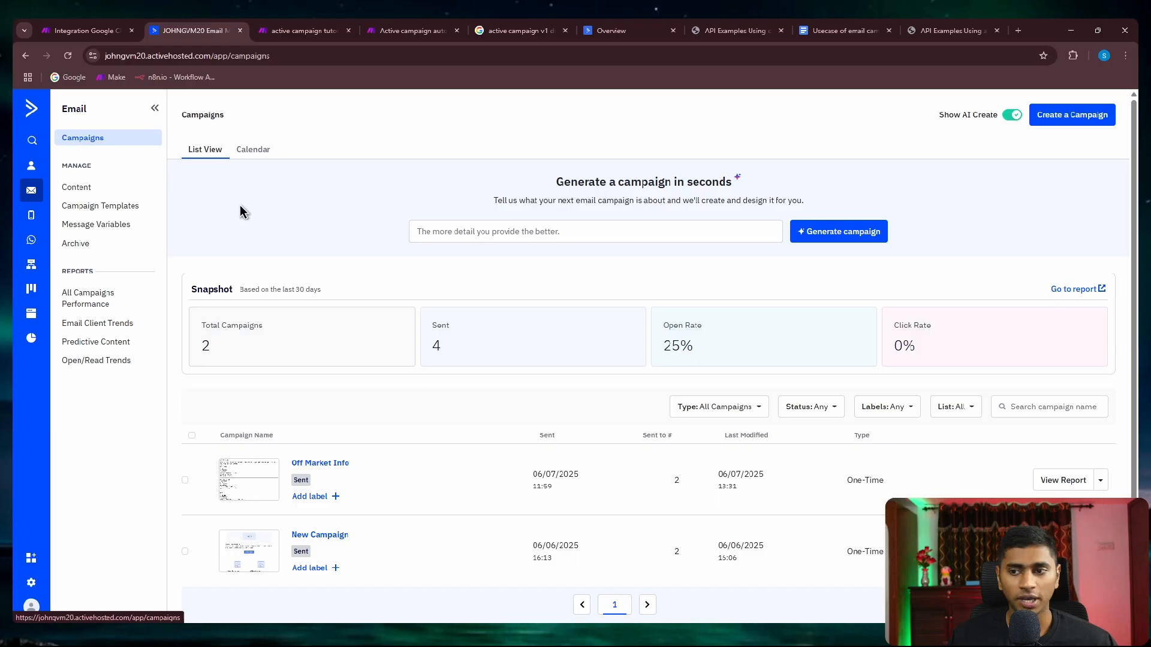
click(93, 188)
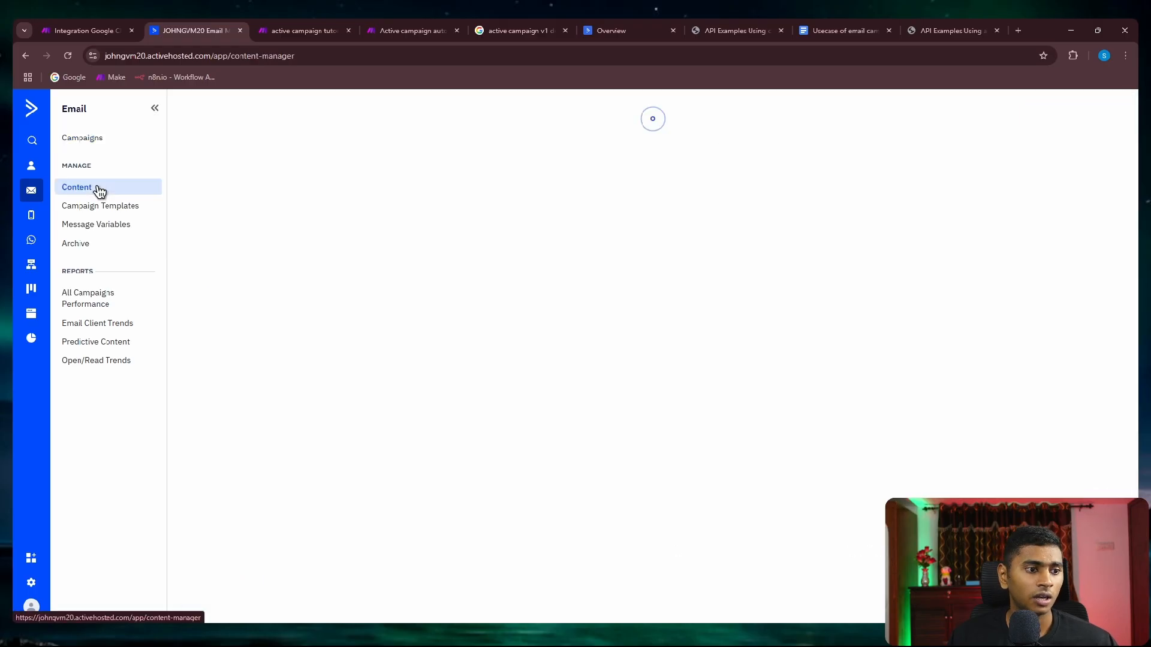
click(111, 207)
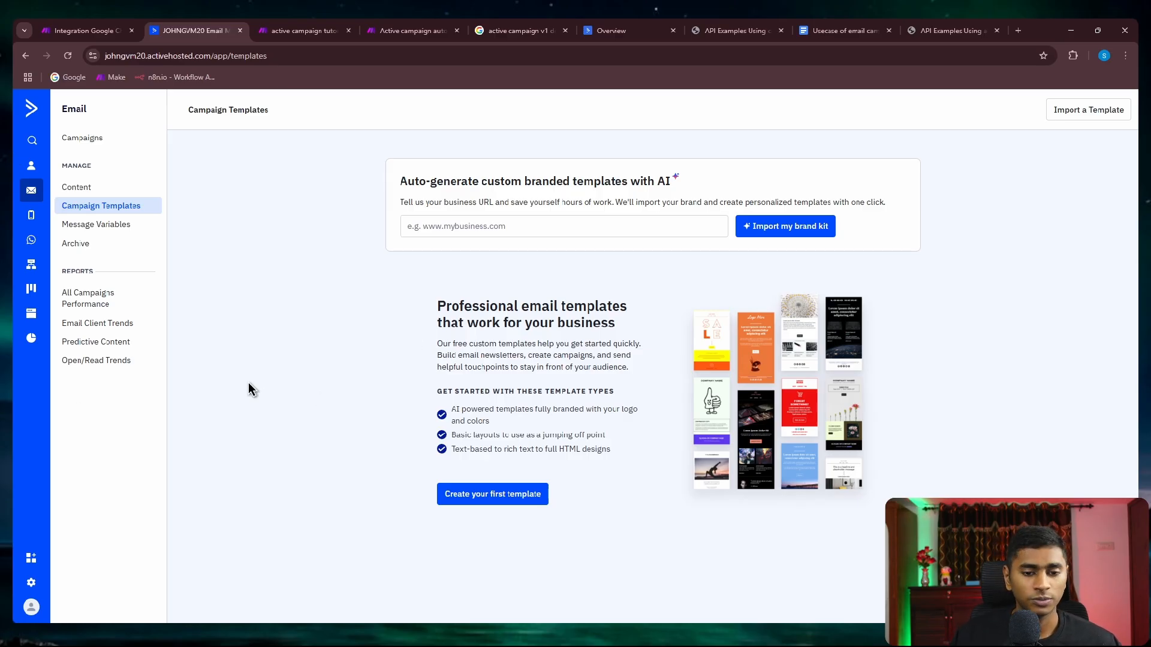
Open the account's Developer settings and examine the API access URL and key fields.
click(33, 583)
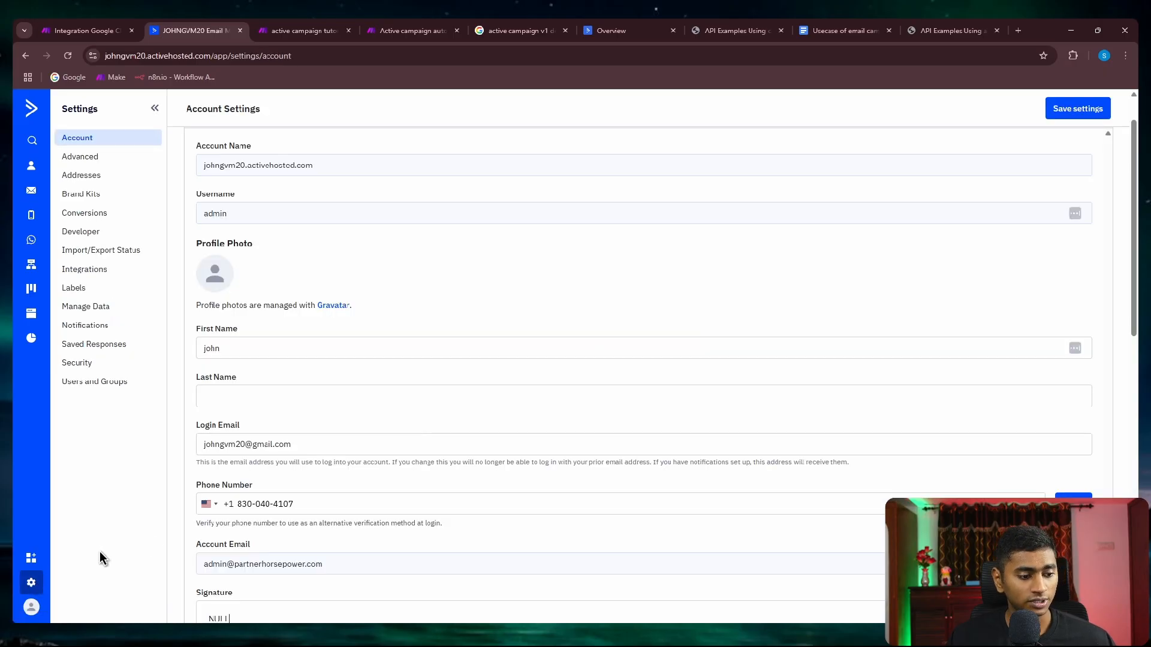
click(78, 239)
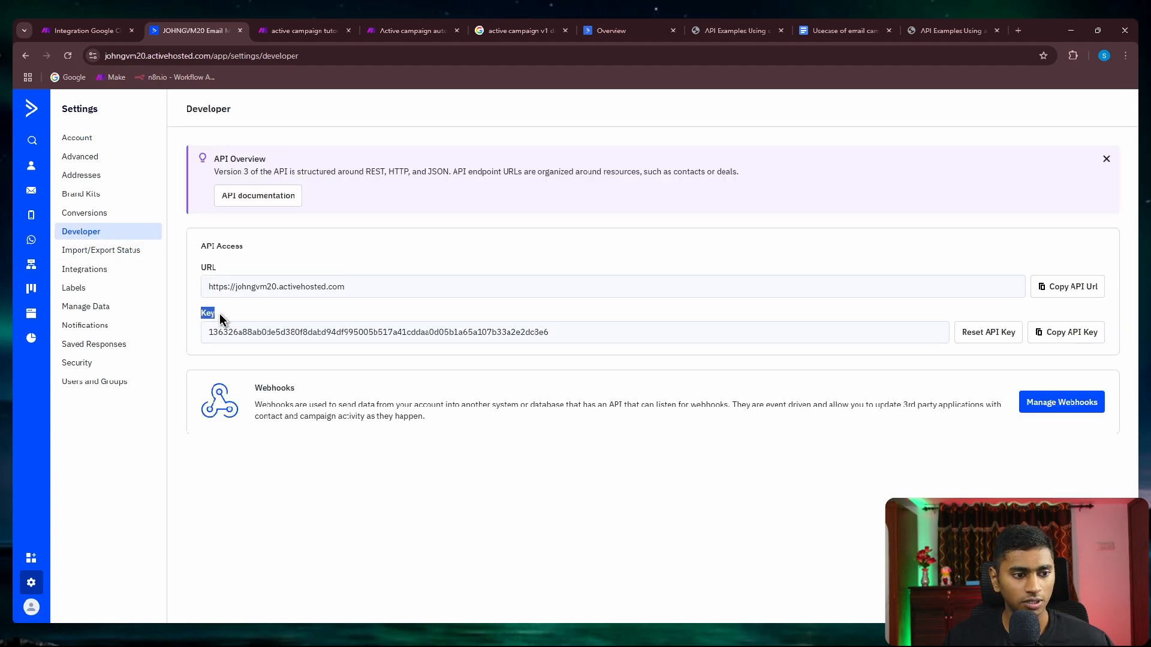
click(674, 429)
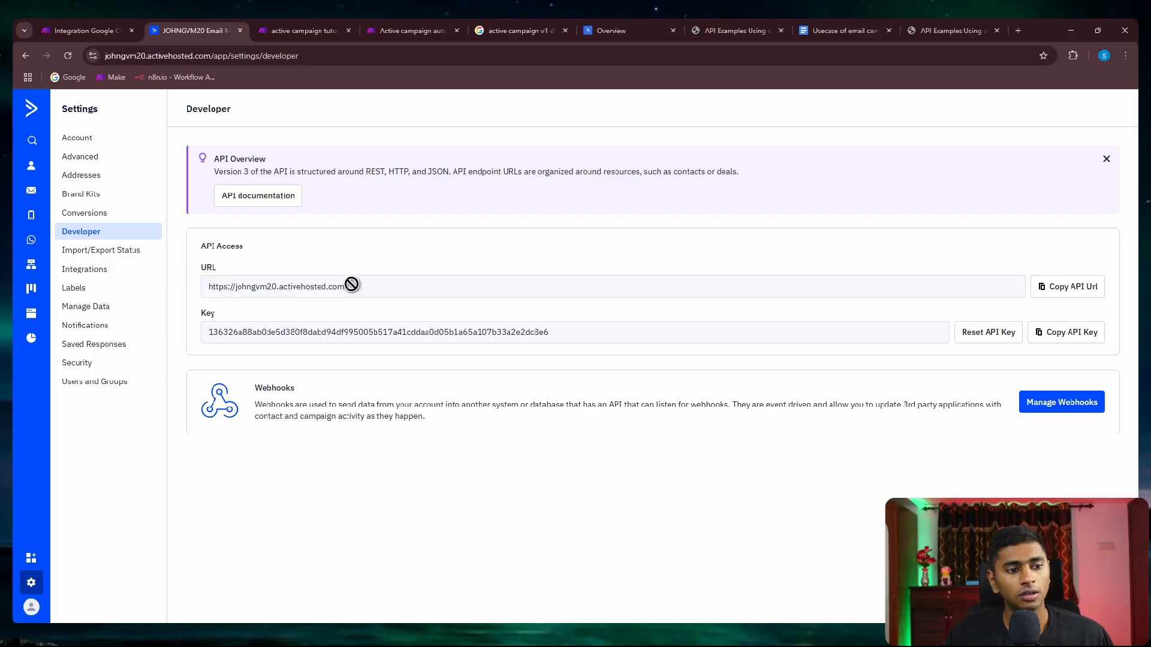
drag(352, 284, 206, 288)
click(392, 297)
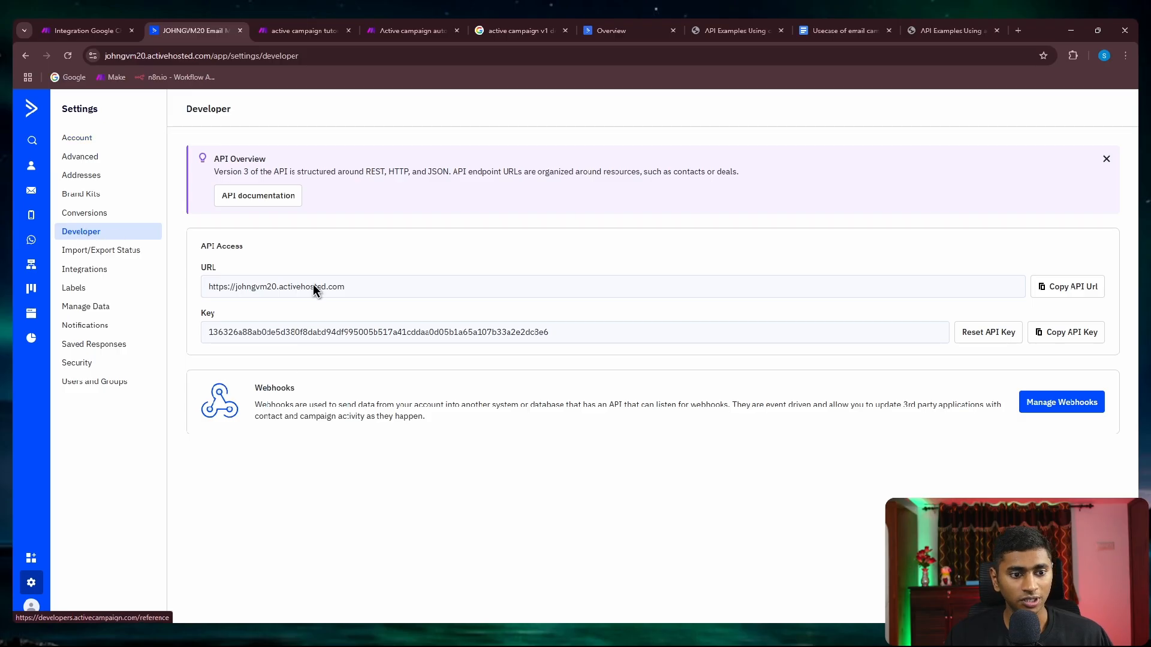
drag(206, 287, 339, 286)
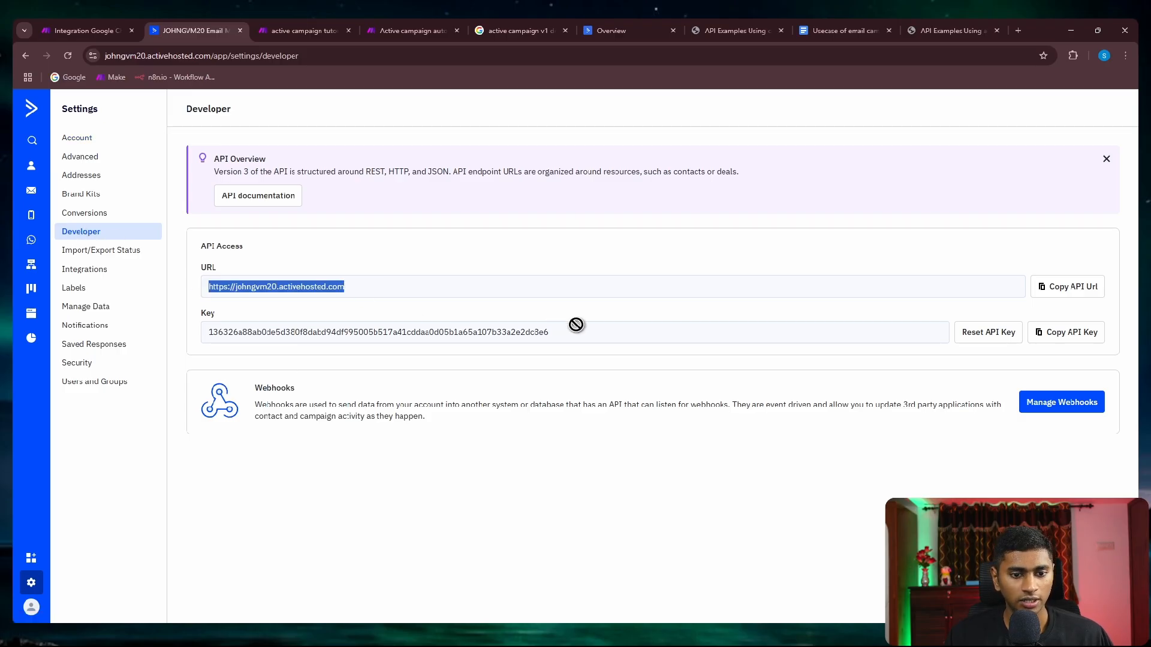
drag(576, 325, 136, 120)
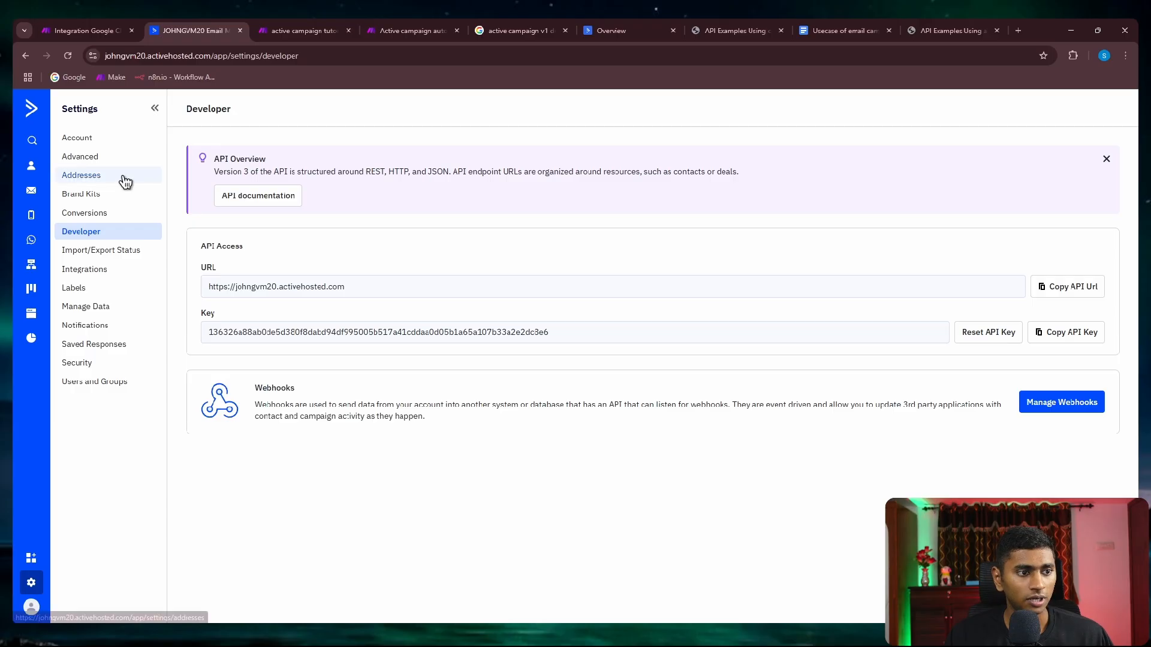
Open the Advanced settings and examine the sending domain field and the listed domains' authentication and verification status.
click(78, 158)
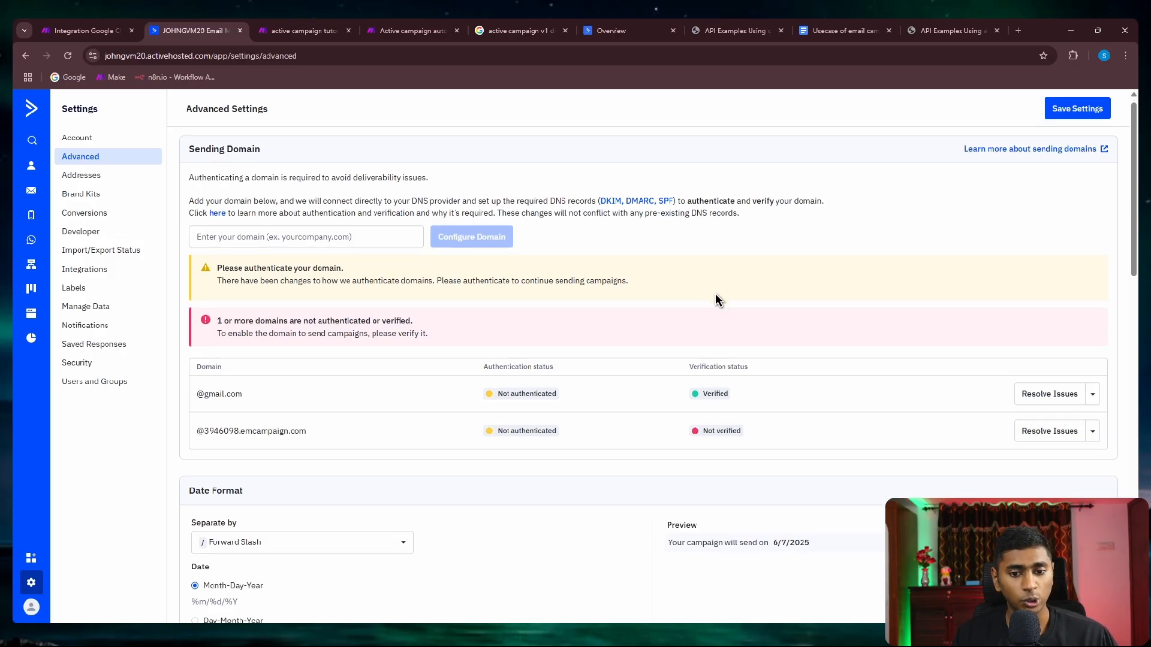
scroll(714, 297, down, 1)
scroll(710, 308, up, 1)
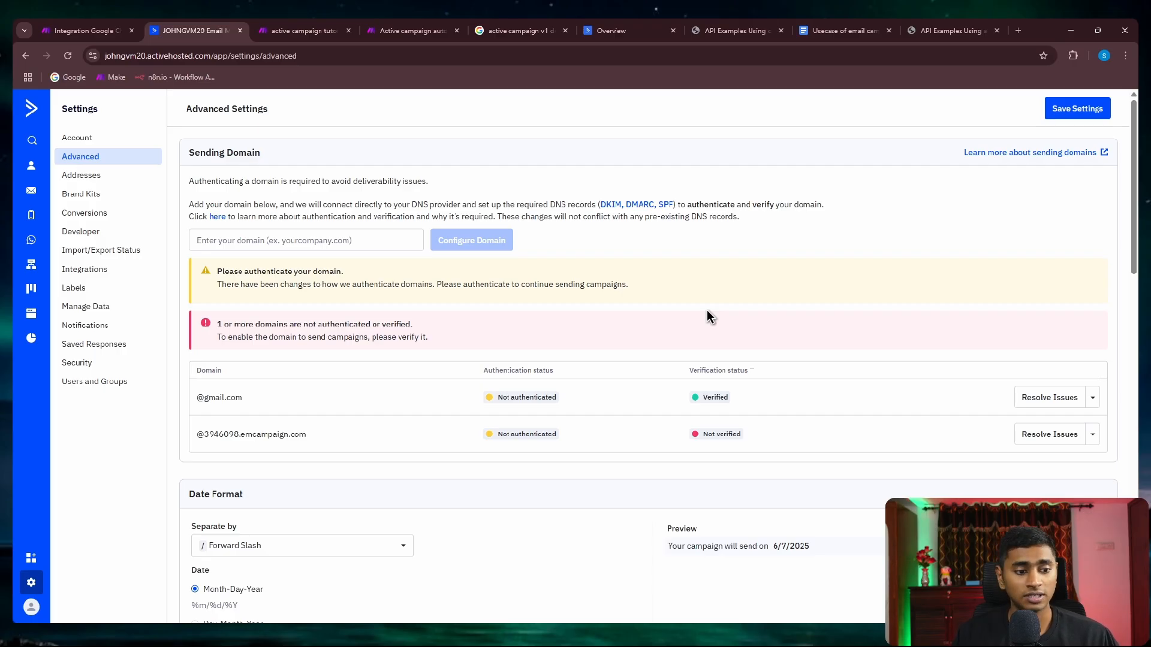
drag(306, 434, 196, 435)
click(288, 435)
click(318, 438)
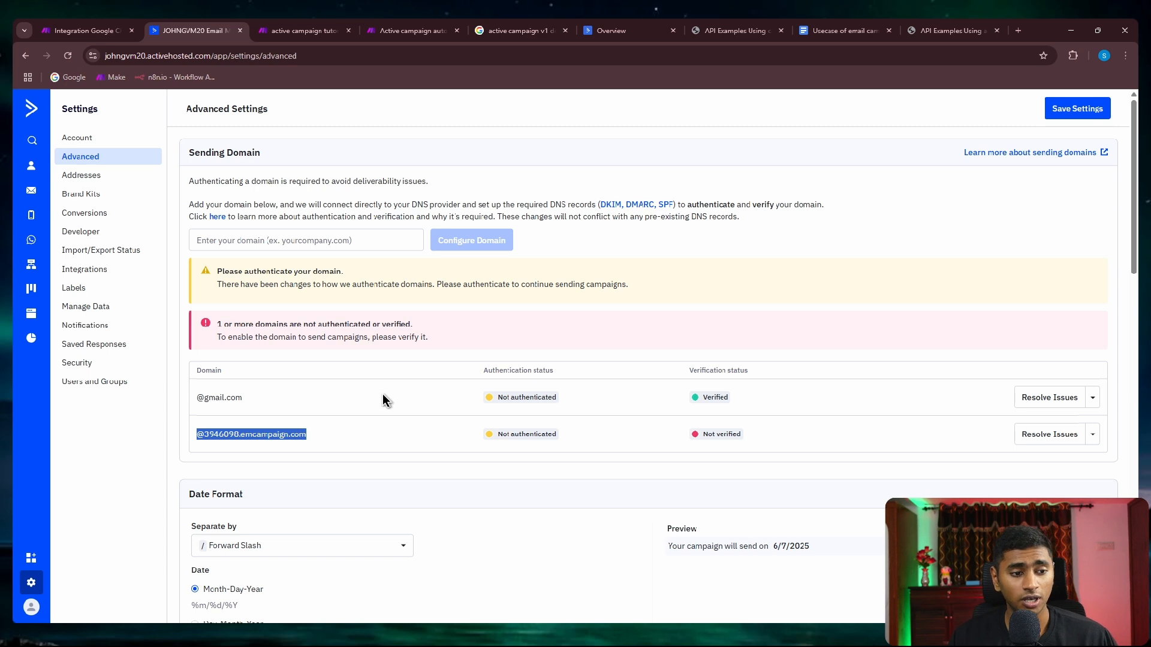
click(335, 239)
click(716, 242)
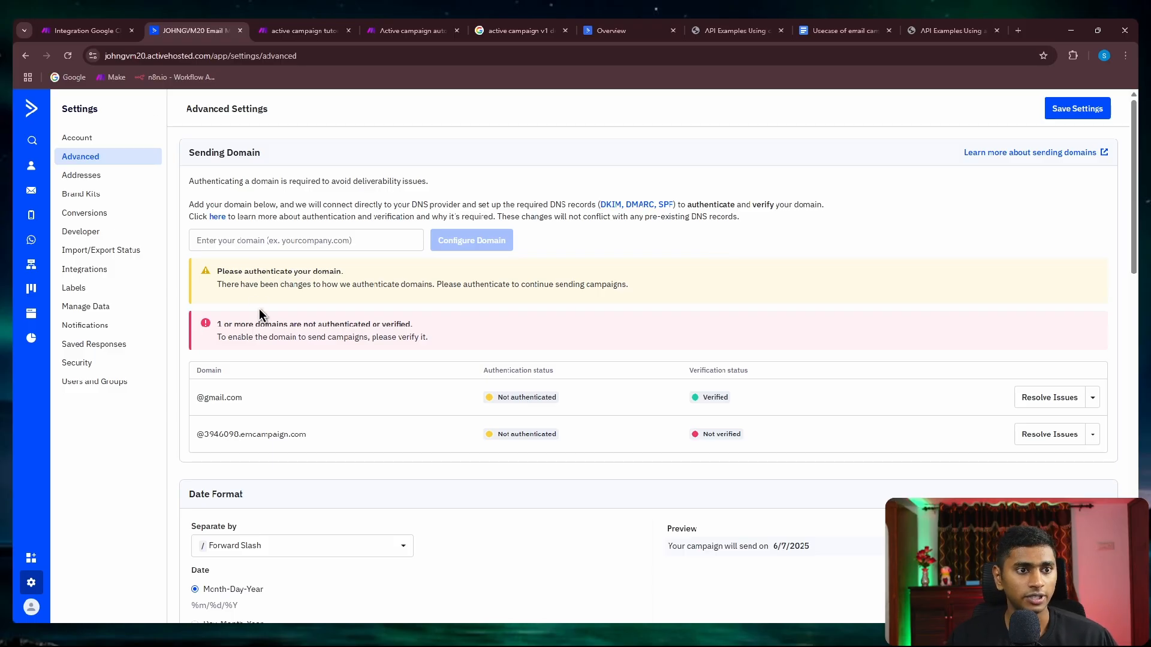
Switch to the active campaign tutorial scenario in Make and review the HTML value in the text message module.
click(345, 24)
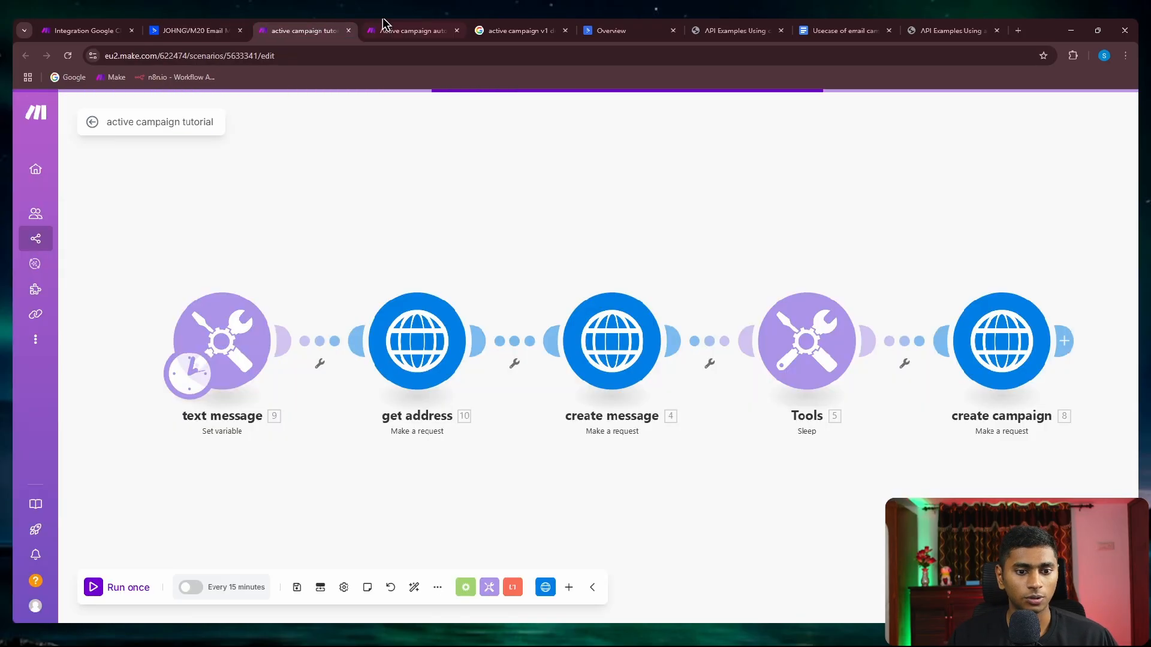
click(321, 265)
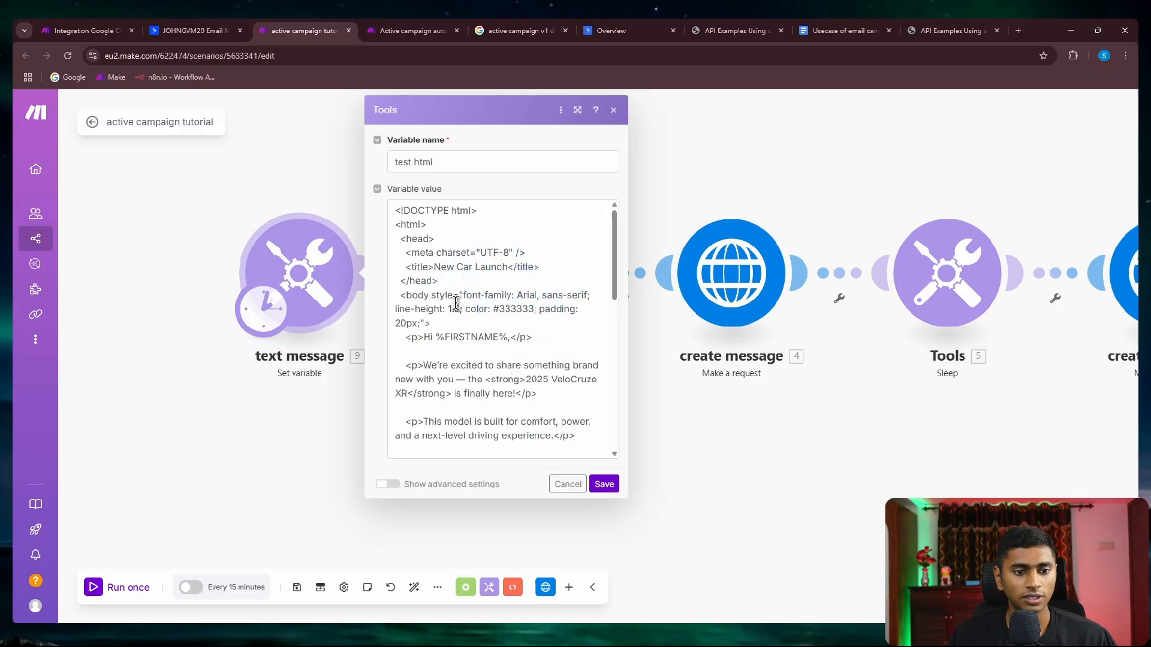
scroll(480, 336, down, 10)
scroll(504, 408, up, 8)
scroll(503, 408, down, 8)
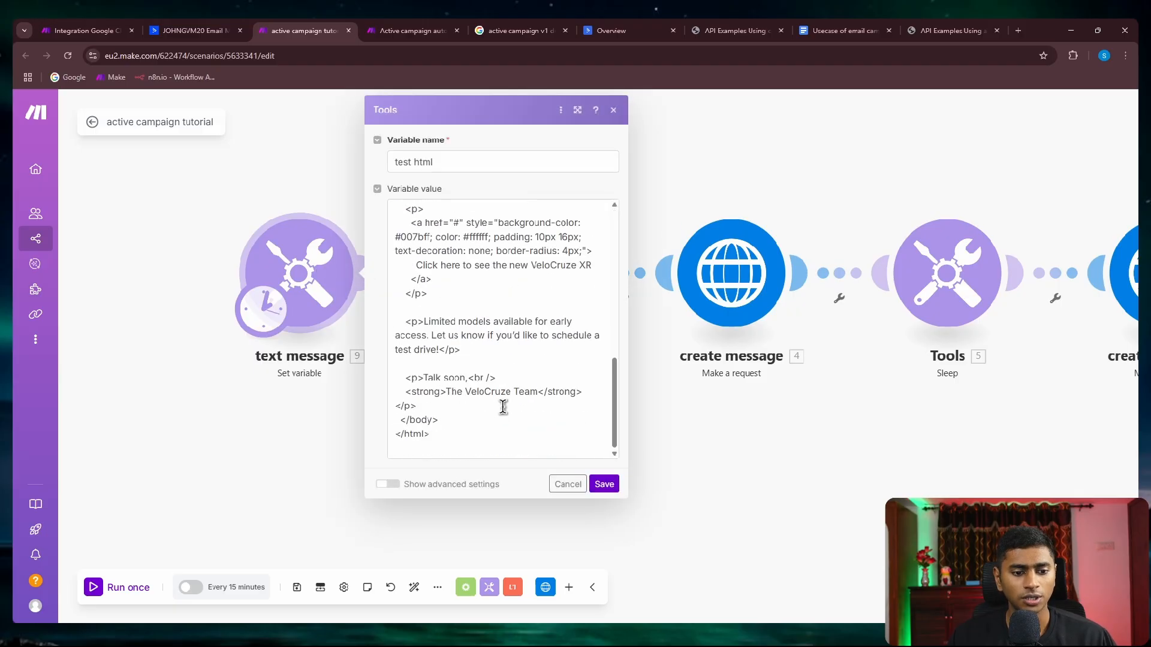
click(450, 433)
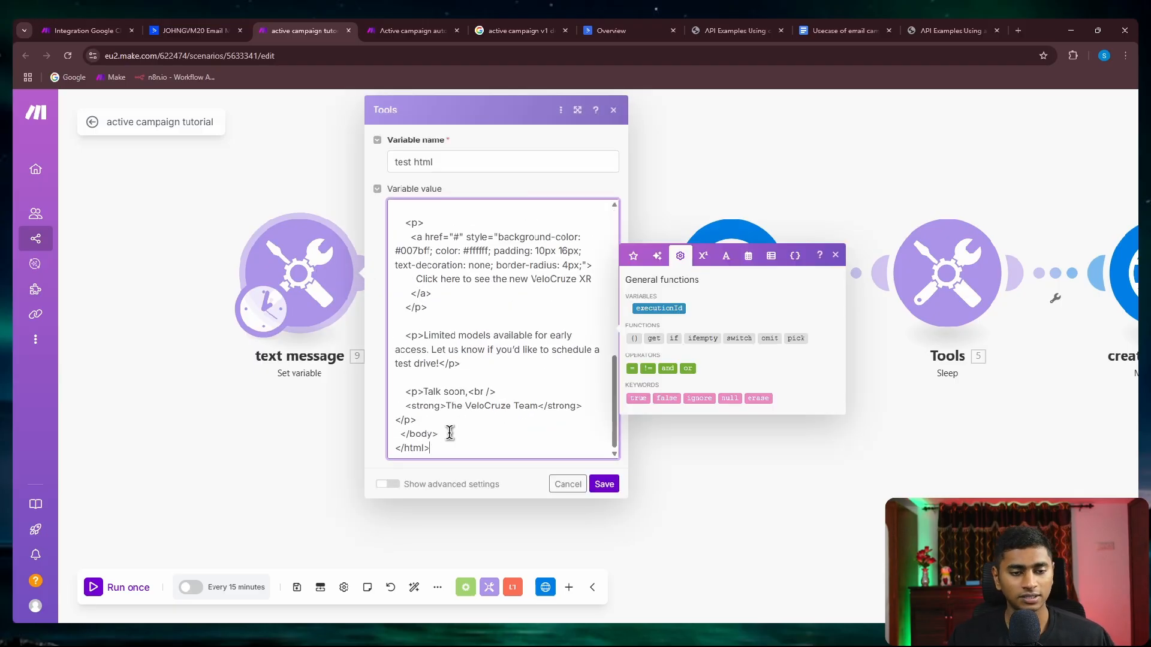
scroll(450, 433, up, 10)
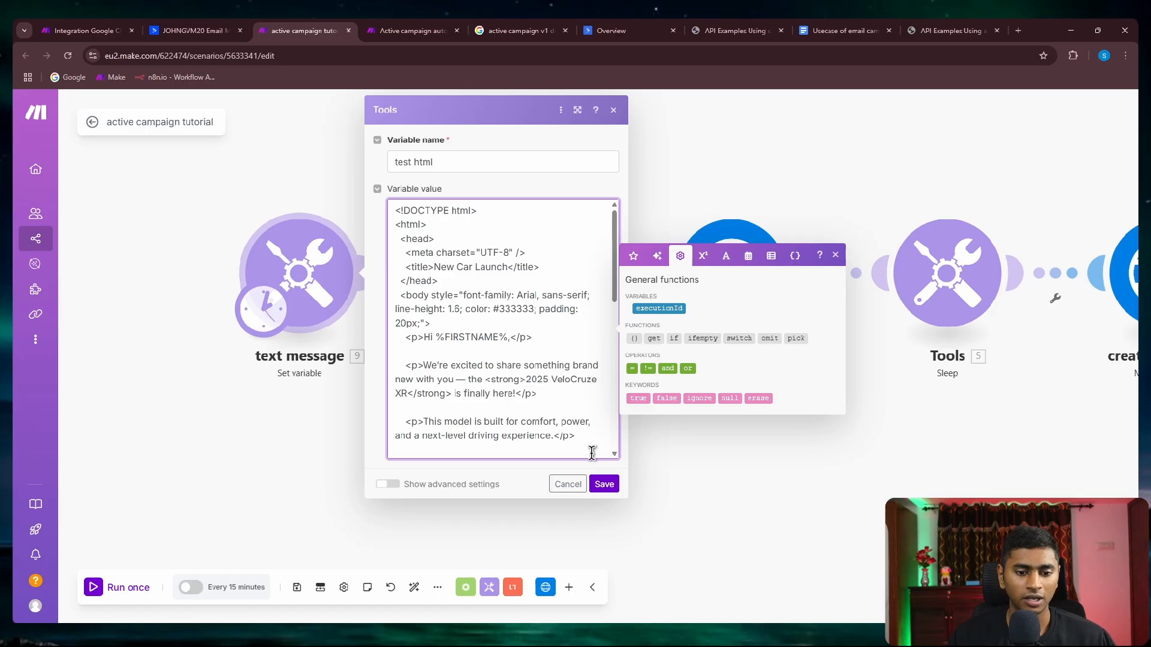
click(602, 484)
drag(598, 484, 520, 483)
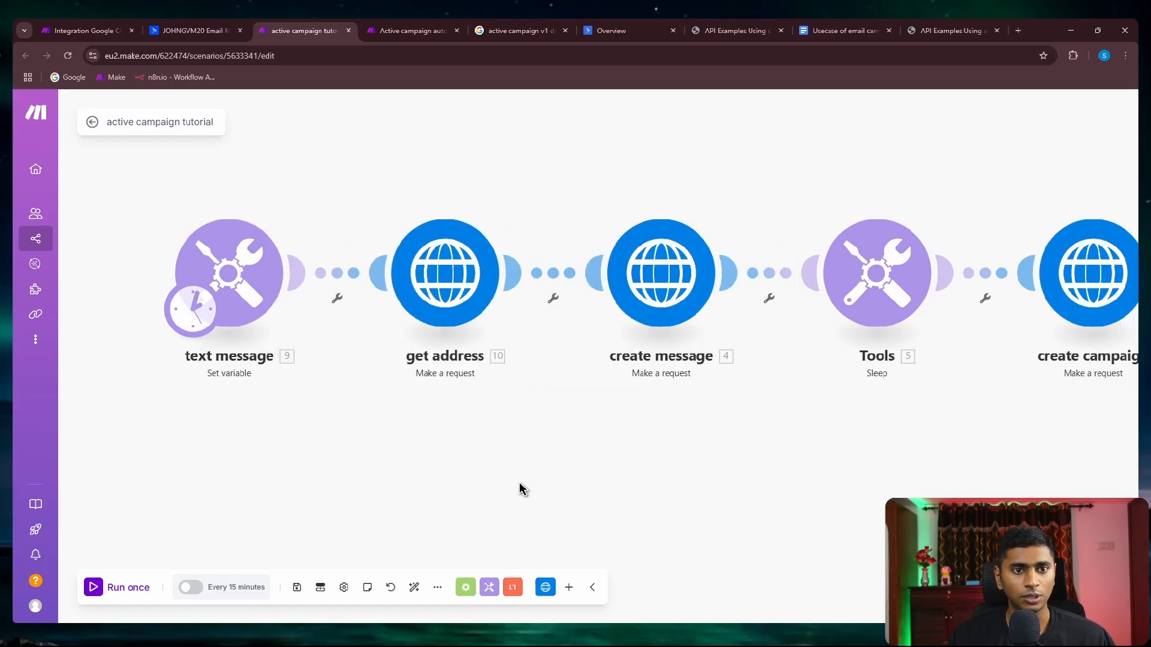
Unlink the get address module on both sides and connect text message directly to create message.
scroll(520, 484, down, 1)
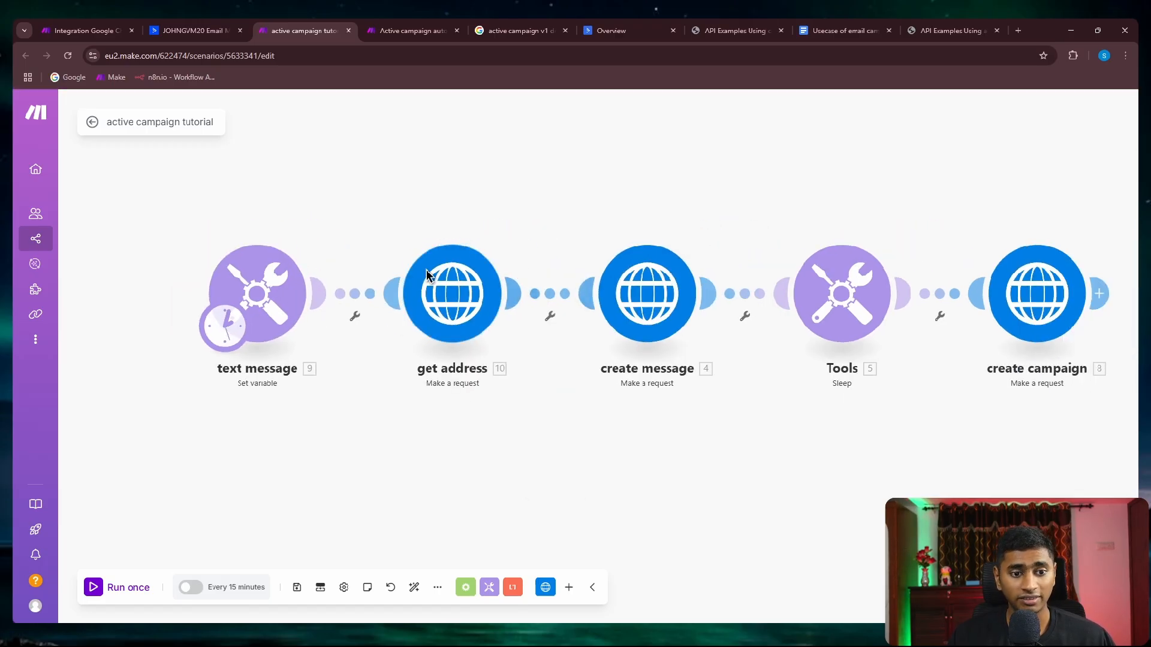
right_click(351, 293)
click(375, 316)
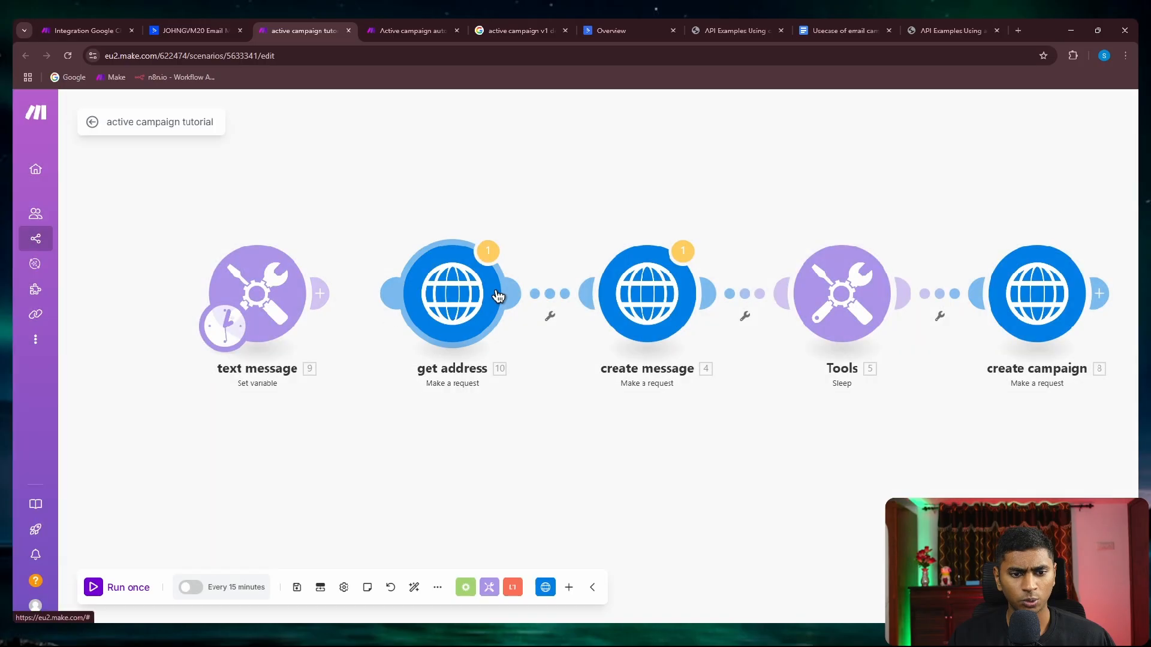
right_click(544, 294)
click(561, 314)
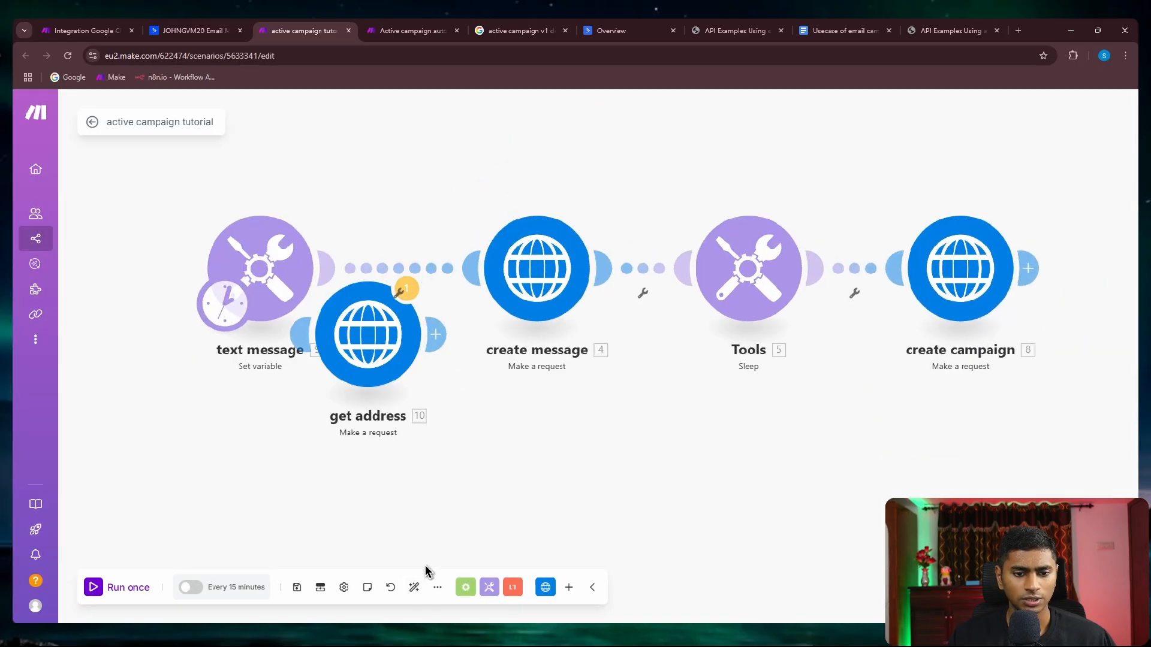
Move the detached get address module well away from the four-module flow.
scroll(396, 426, down, 3)
drag(395, 426, 383, 489)
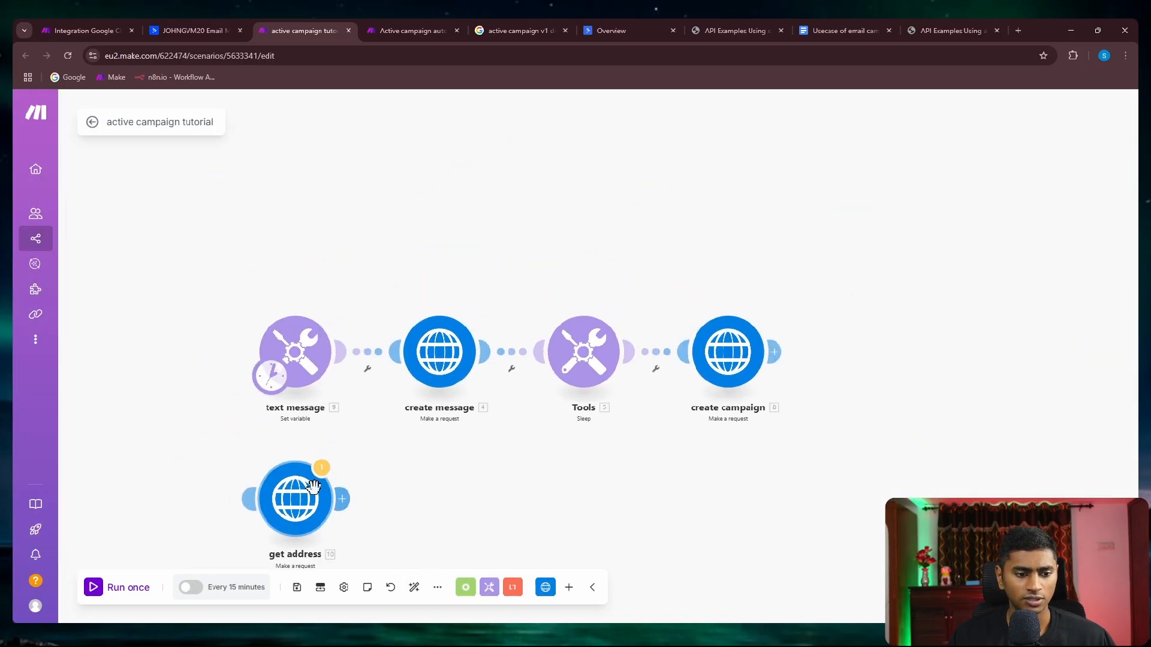
drag(313, 486, 520, 15)
scroll(451, 413, up, 3)
drag(379, 389, 321, 379)
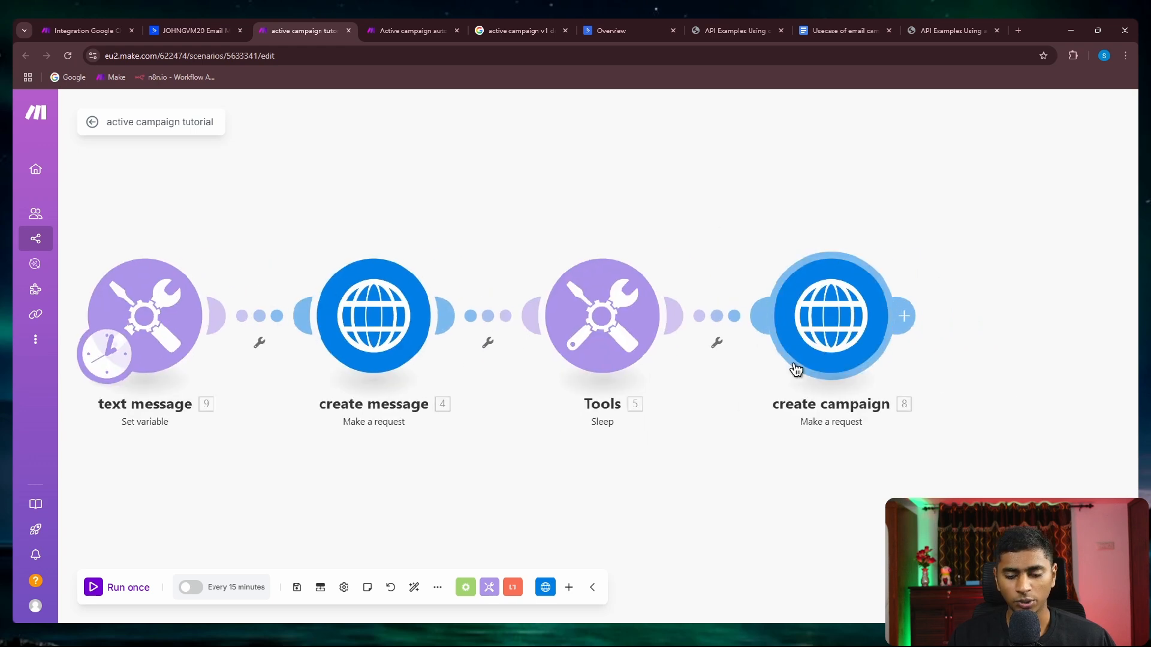
scroll(537, 457, down, 1)
drag(538, 458, 616, 460)
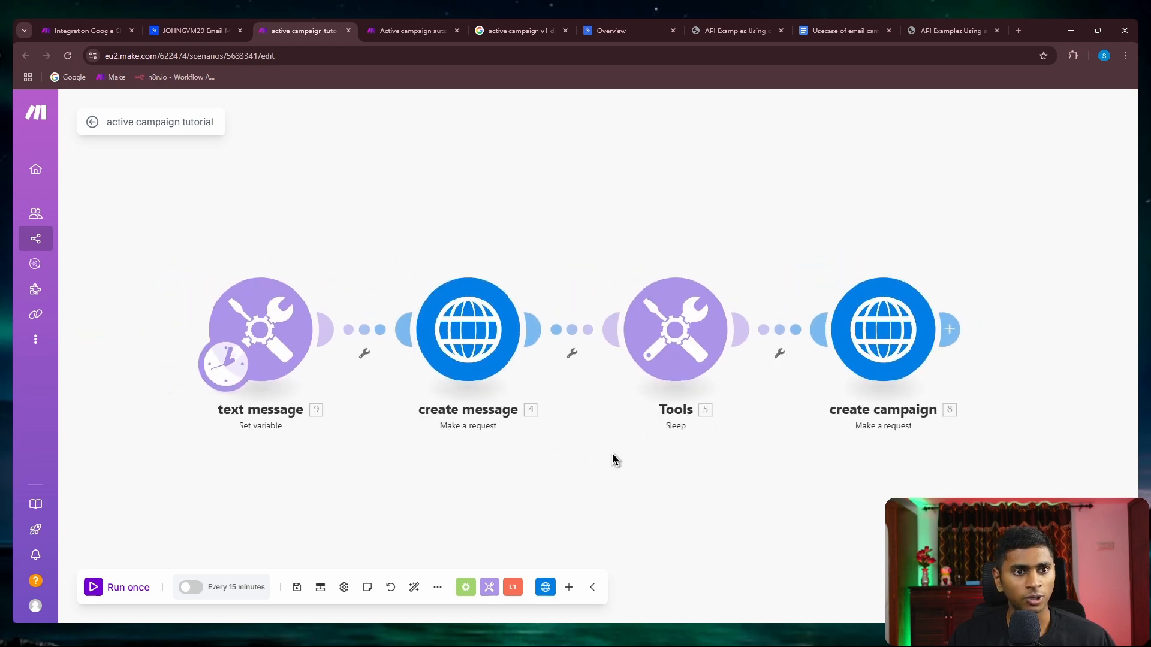
Switch to the ActiveCampaign campaign_create API example page and review its parameters, endpoint and HTTP method.
click(719, 30)
middle_click(613, 339)
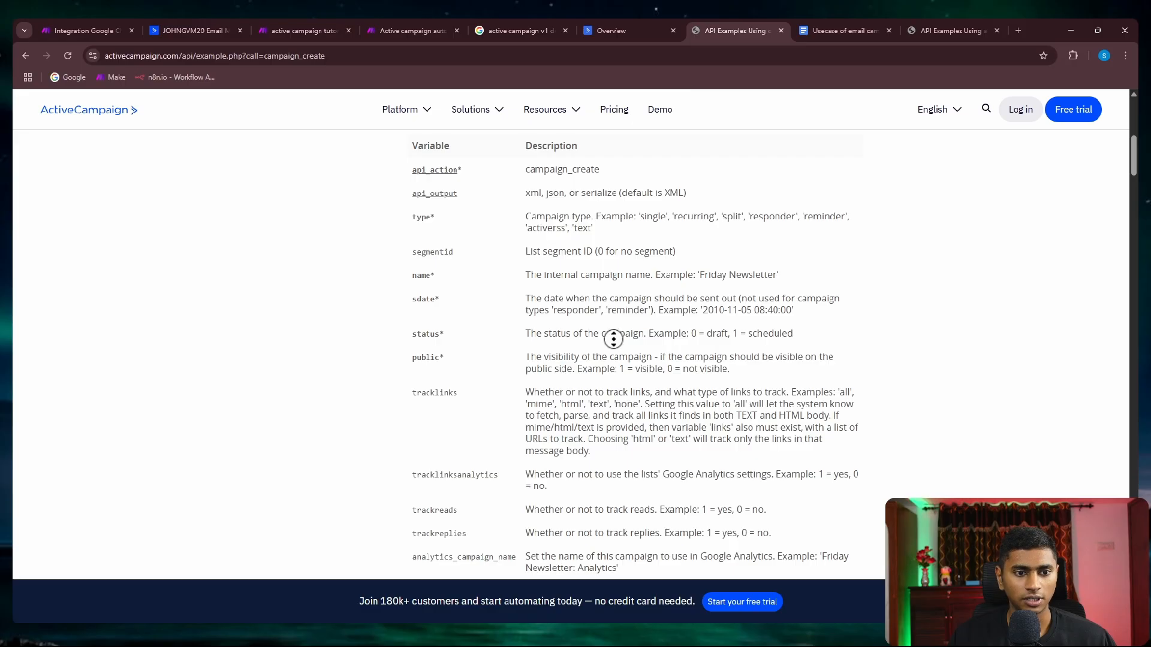
scroll(621, 290, up, 10)
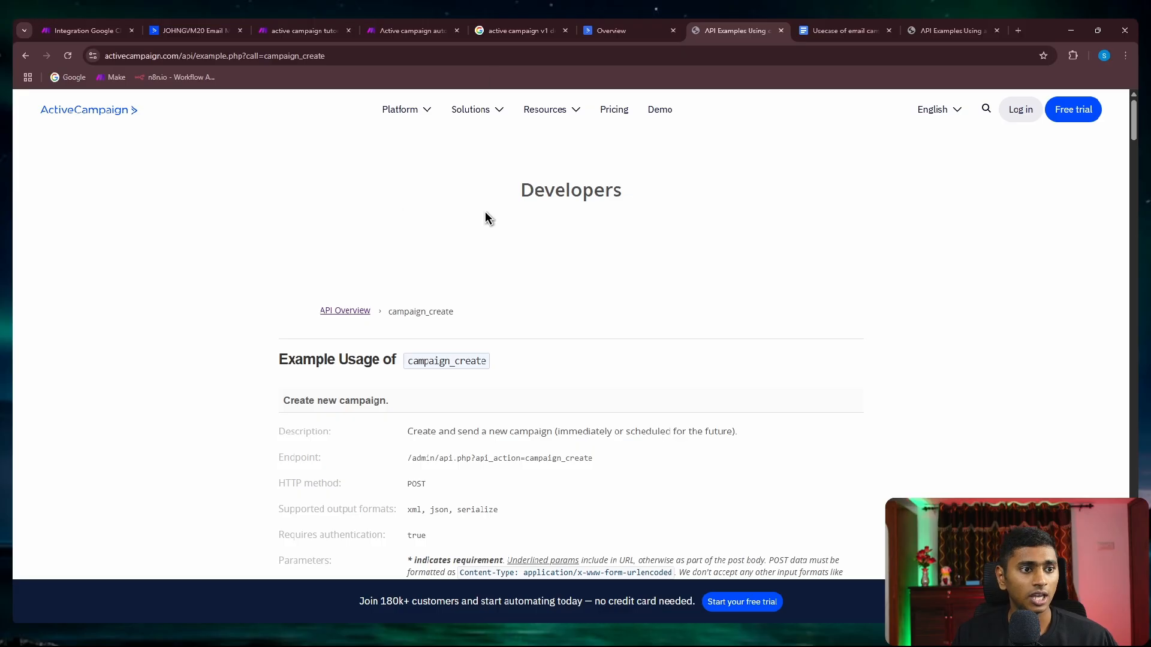
click(332, 63)
click(411, 311)
Check the search results for "active campaign v1 documentation", open the API Overview result and return to the results.
click(517, 28)
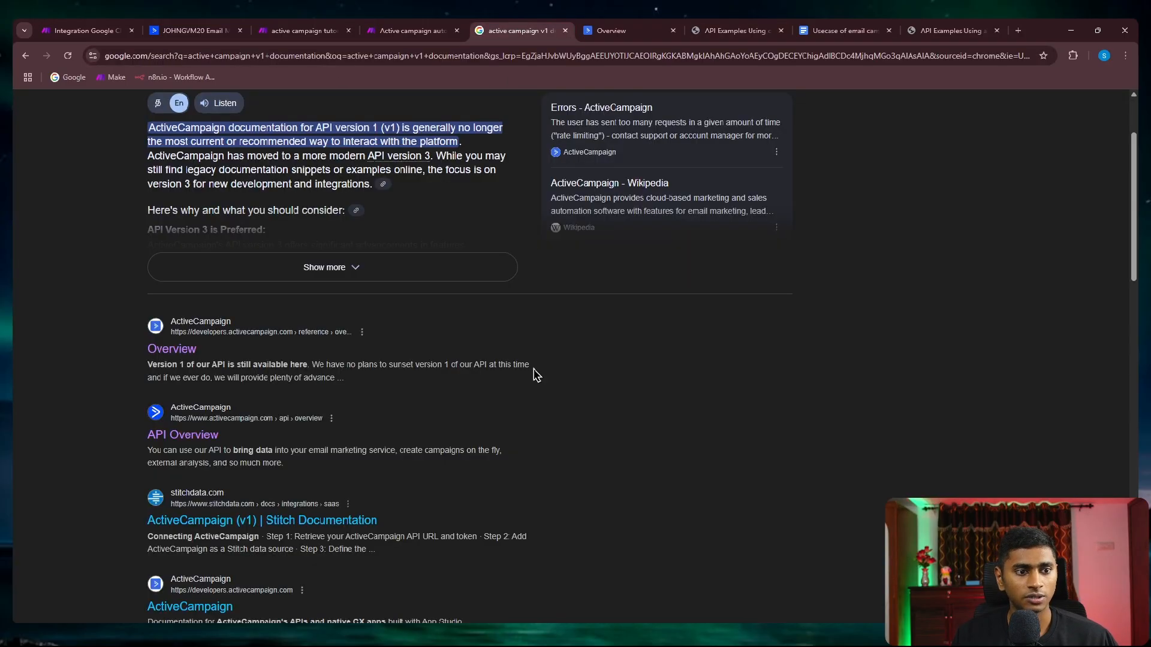
scroll(531, 444, up, 2)
scroll(420, 360, down, 2)
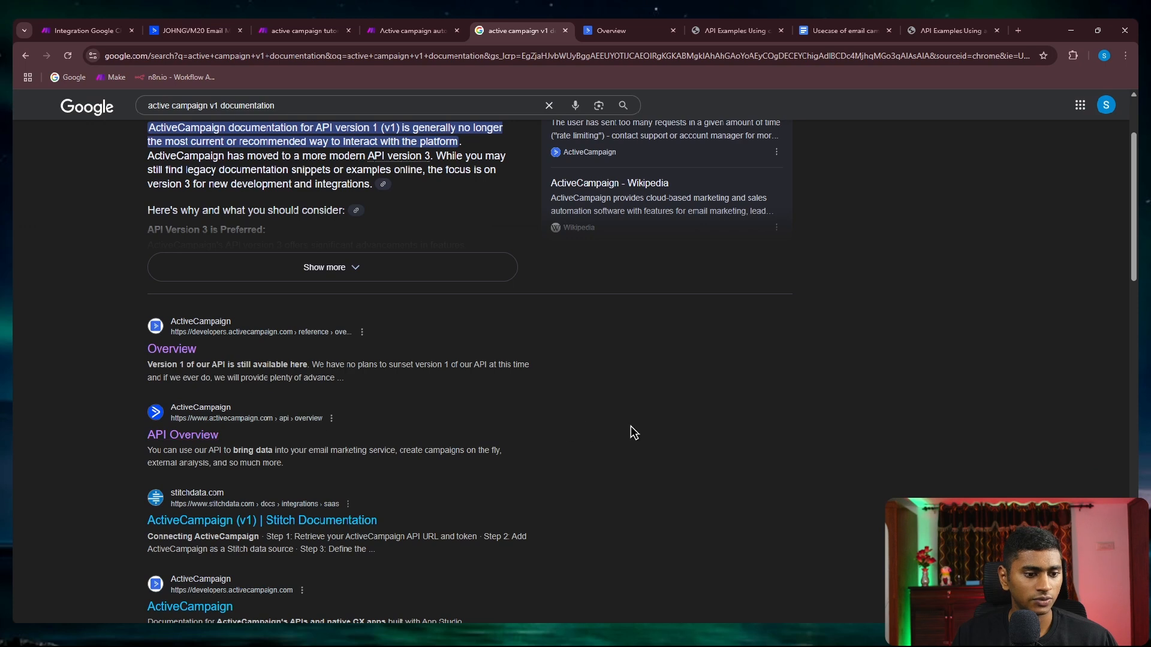
click(174, 443)
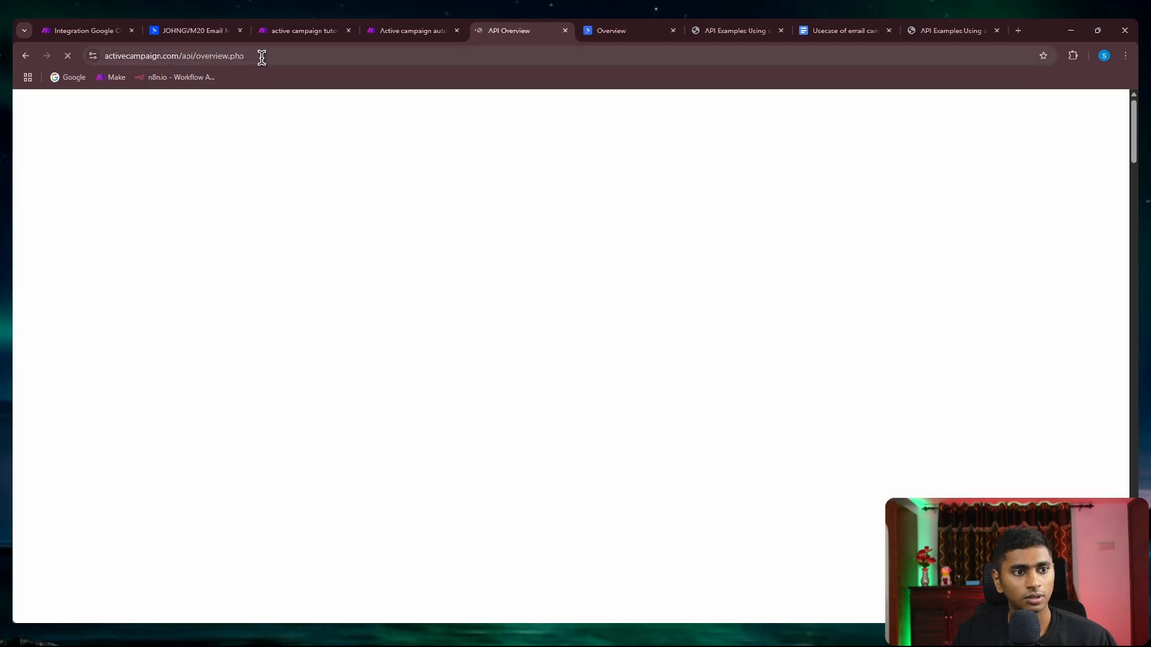
click(259, 55)
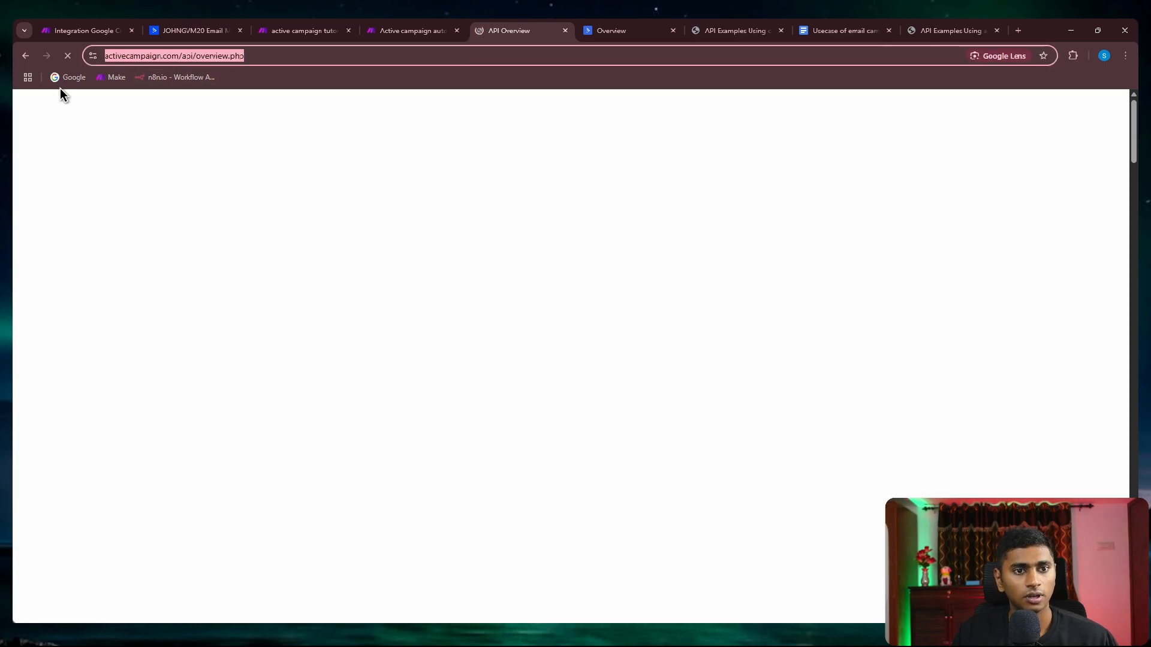
click(24, 57)
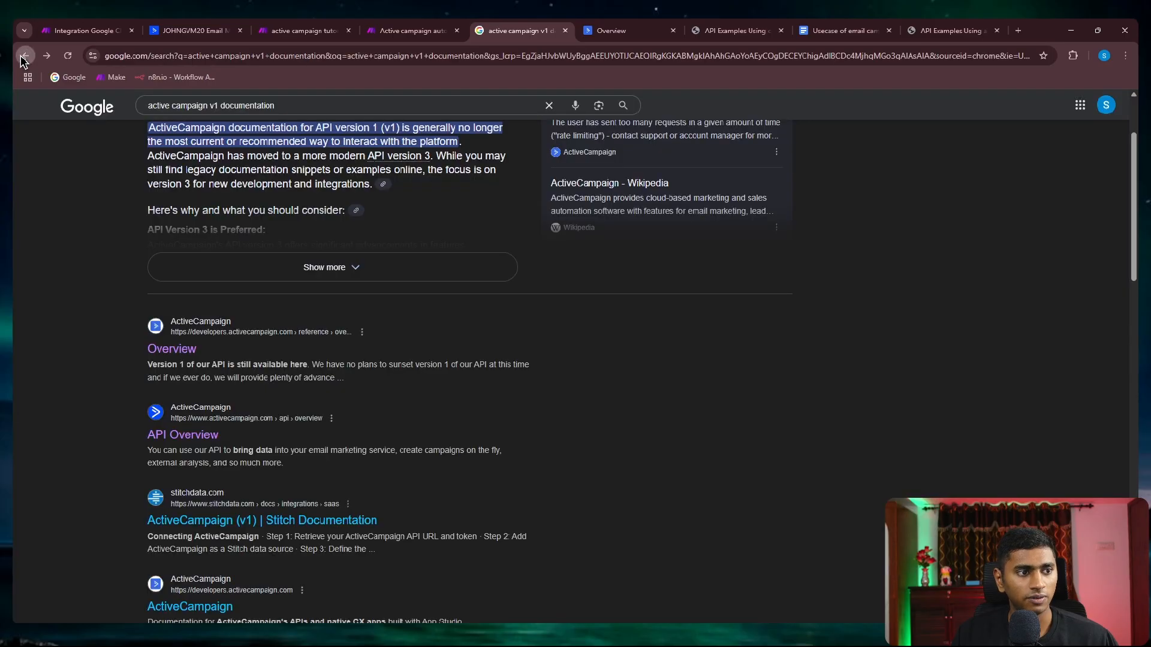
Open the ActiveCampaign developer Overview search result and go back to the search results.
click(161, 350)
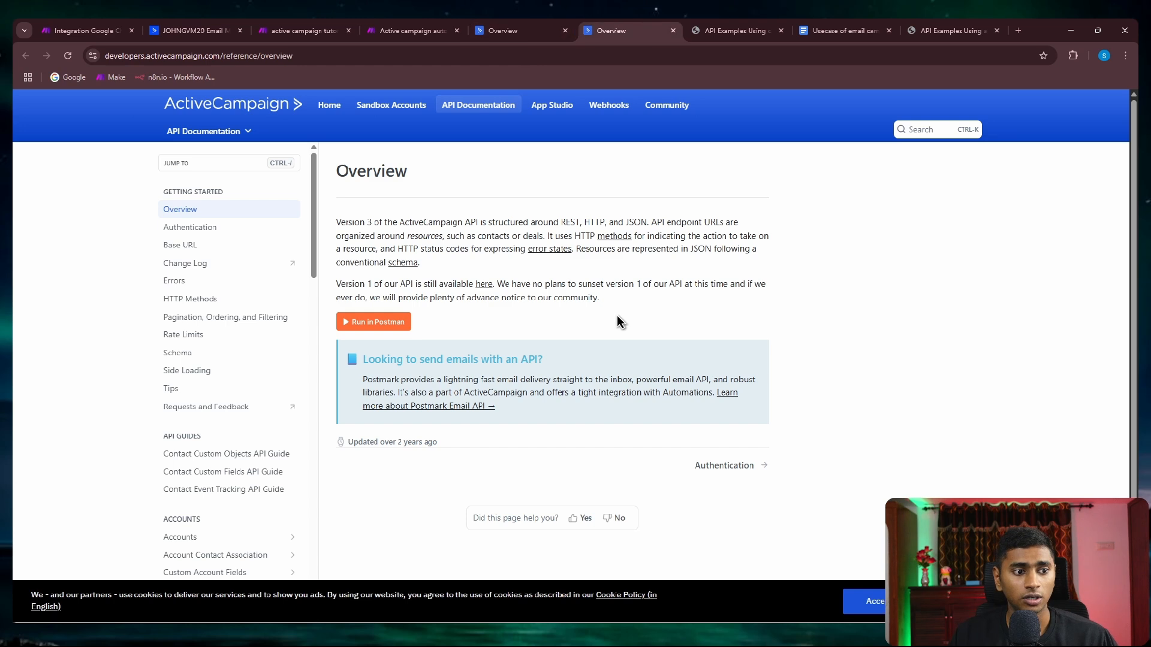
click(25, 55)
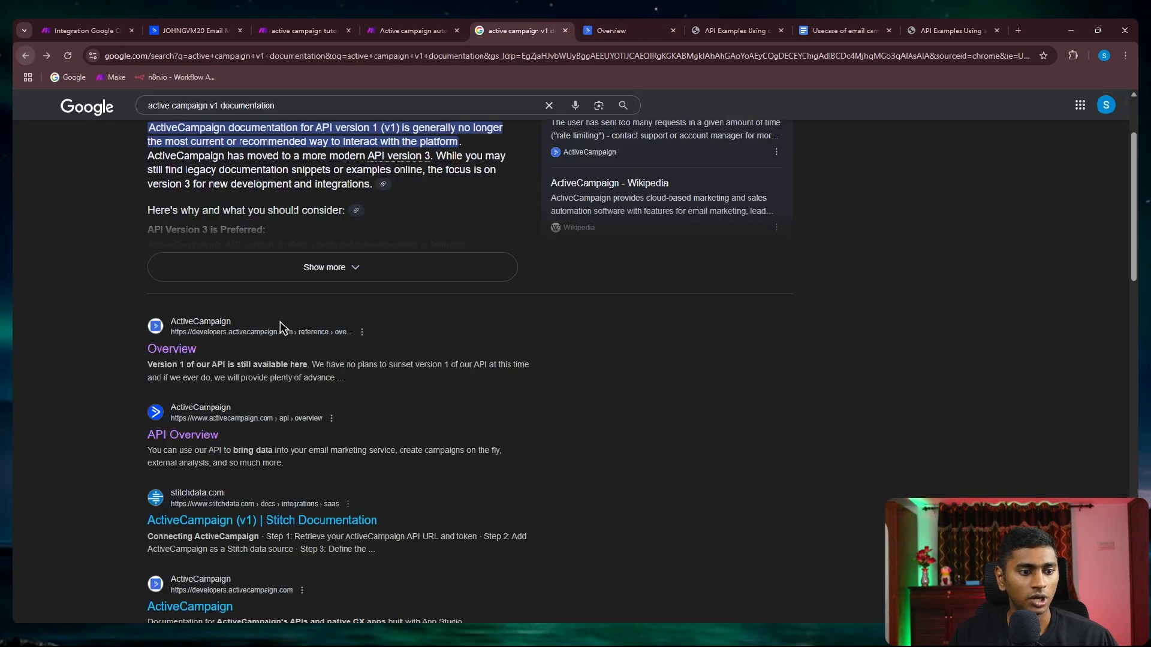
Open the ActiveCampaign API Overview search result and open the message_add example from its Message section.
click(177, 436)
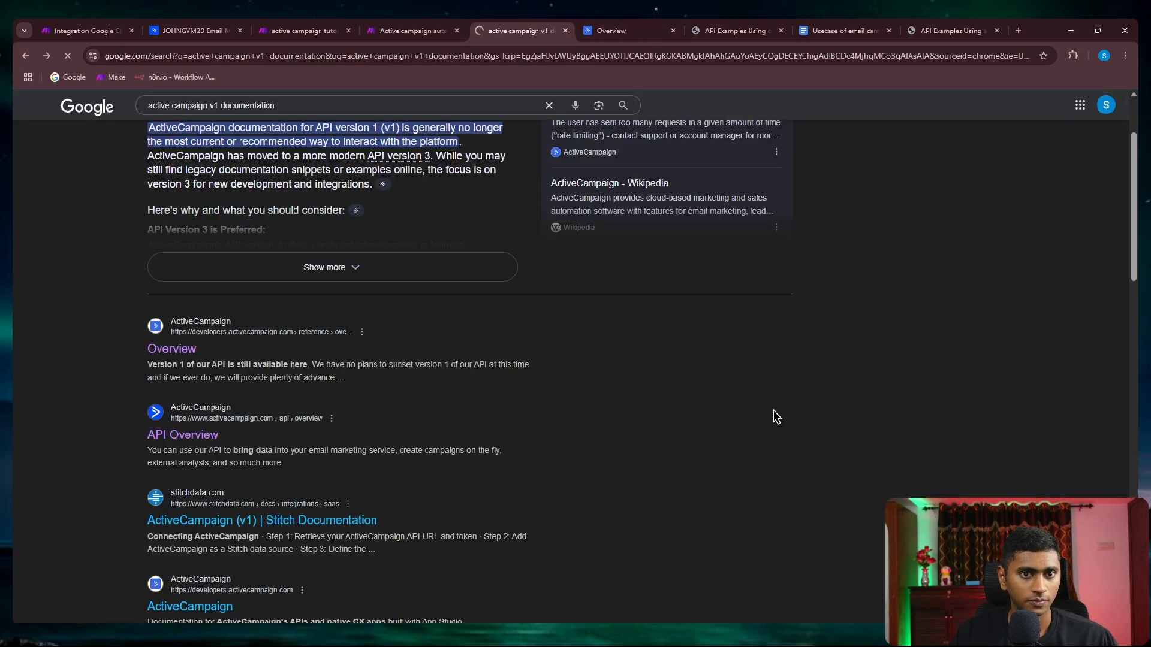
scroll(779, 328, down, 10)
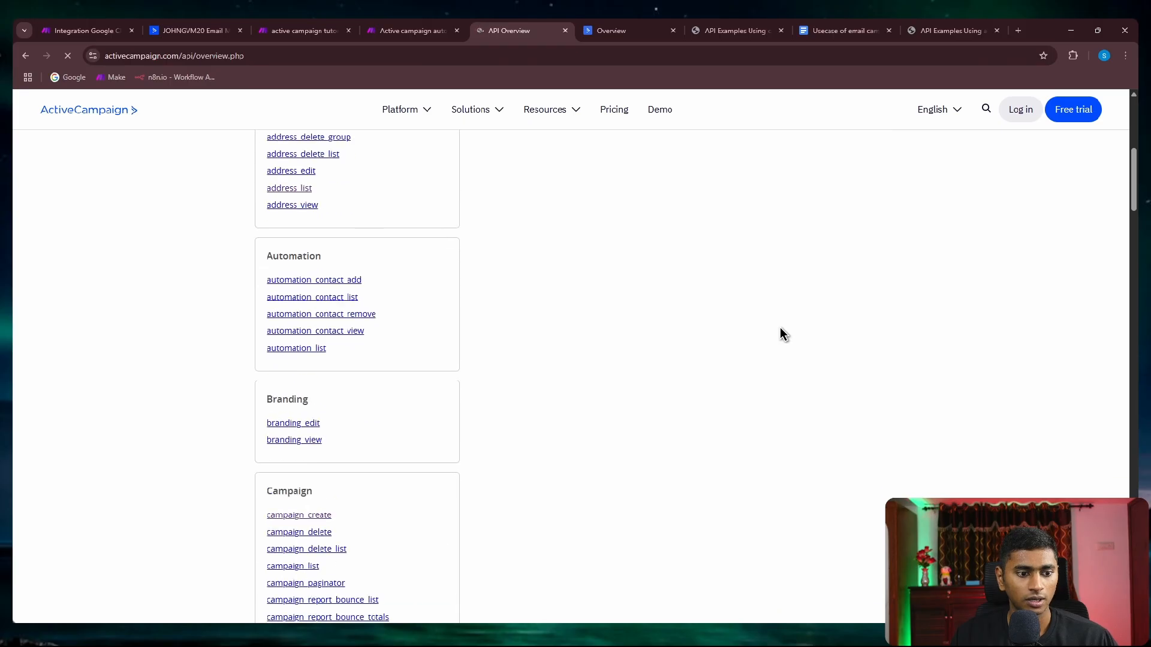
scroll(779, 328, down, 5)
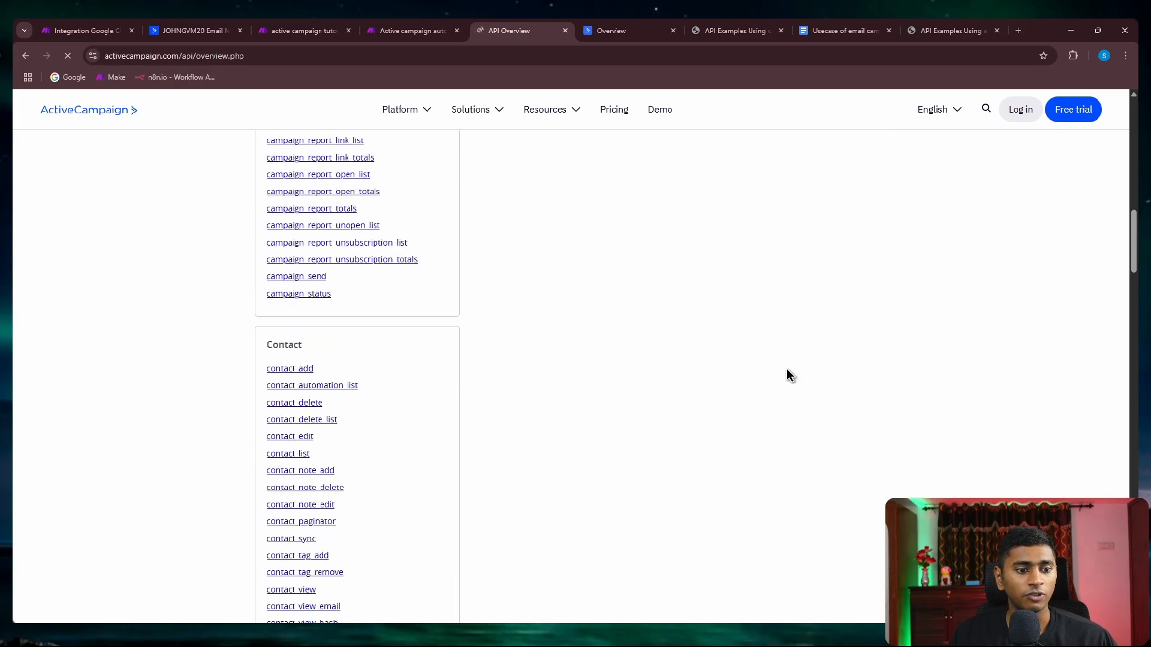
scroll(786, 370, down, 20)
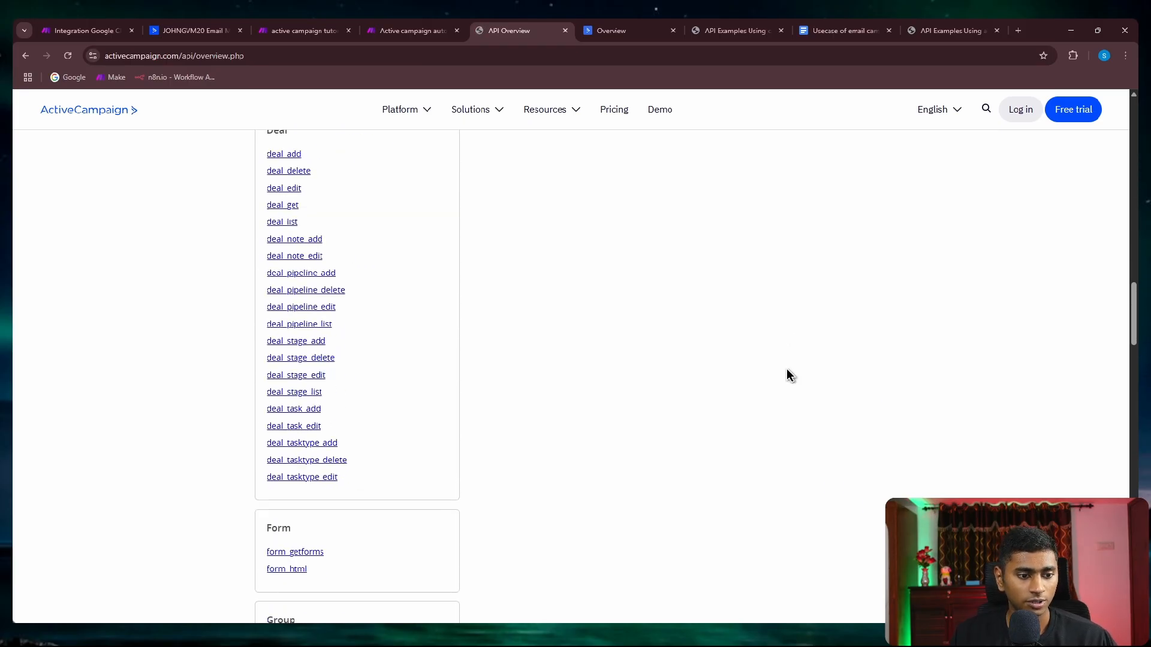
scroll(786, 370, down, 12)
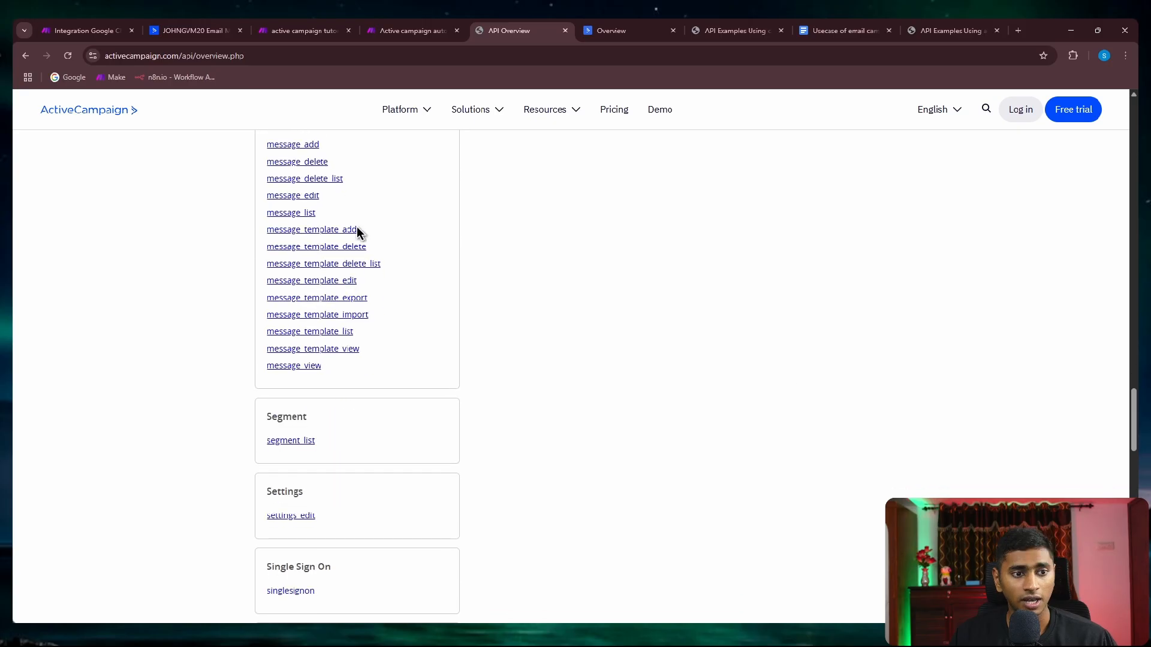
scroll(308, 188, up, 2)
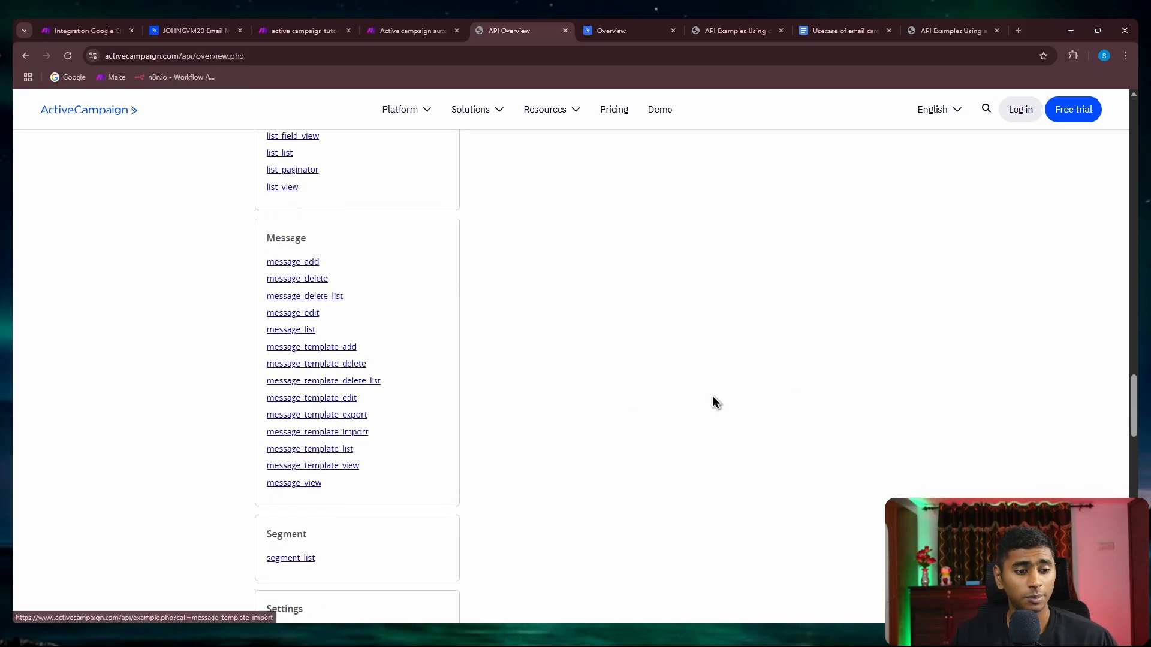
click(292, 262)
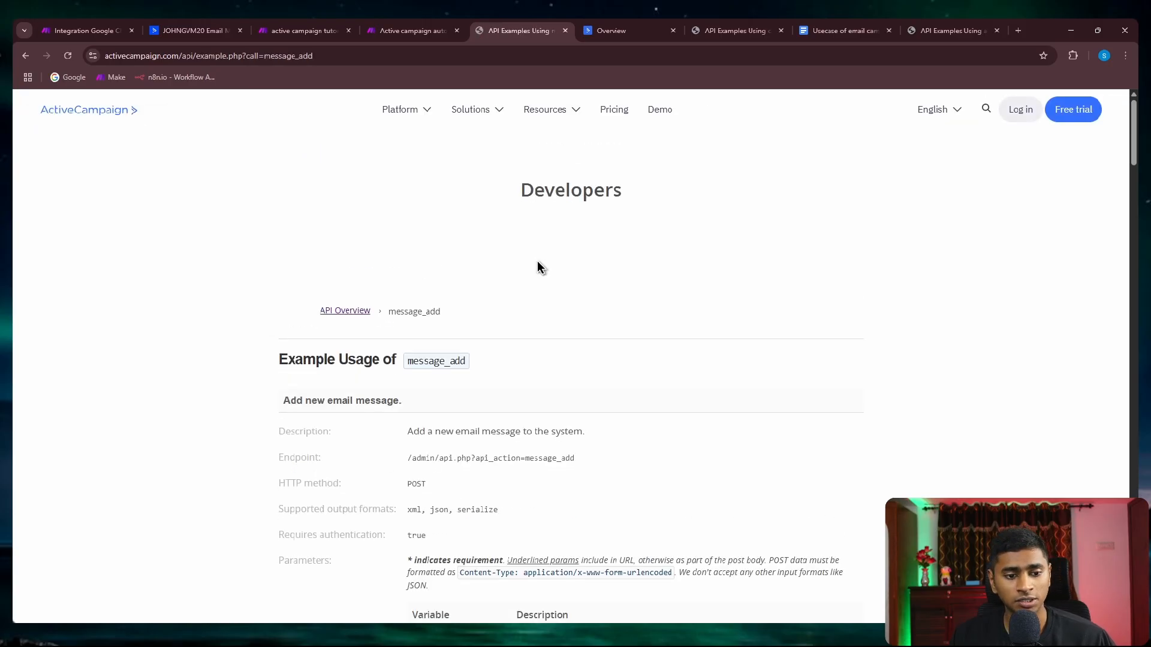
Review the message_add example page's endpoint, HTTP method and parameter table.
scroll(537, 267, down, 3)
scroll(537, 267, up, 1)
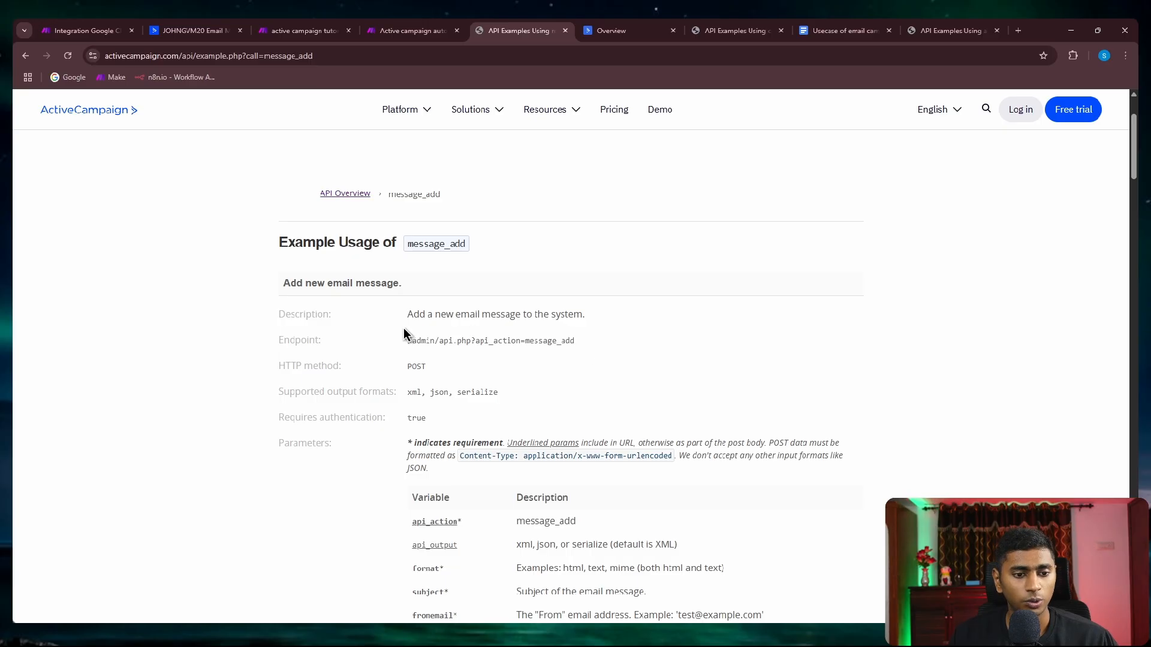
middle_click(625, 271)
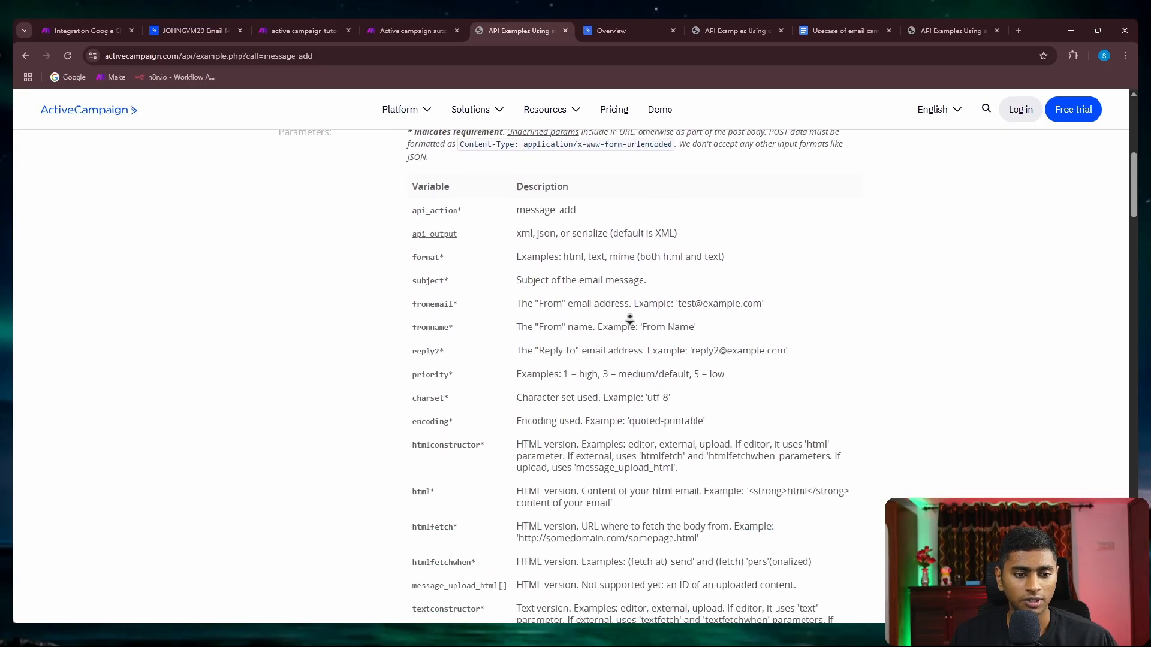
middle_click(637, 371)
middle_click(637, 370)
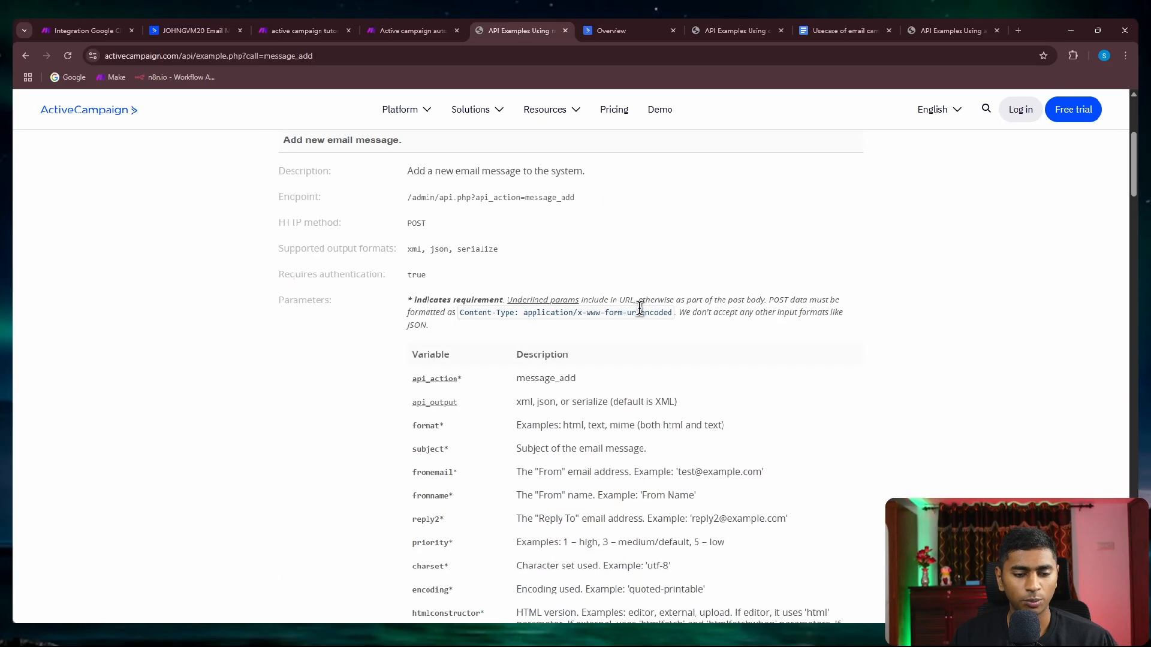
middle_click(640, 309)
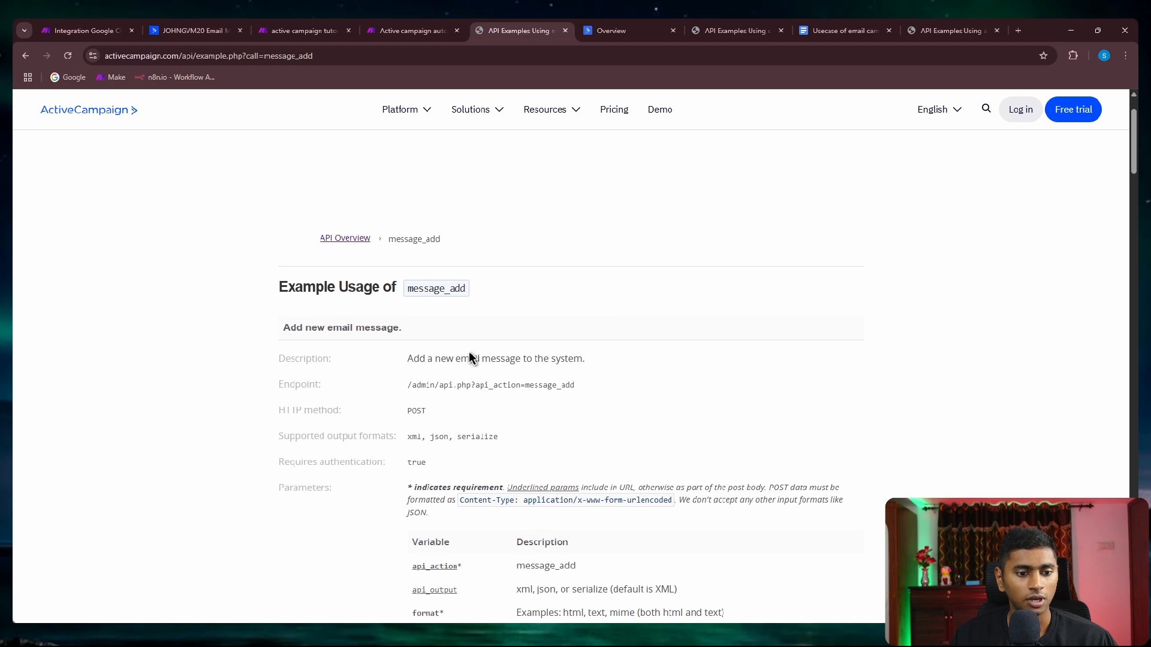
drag(428, 384, 592, 383)
click(482, 387)
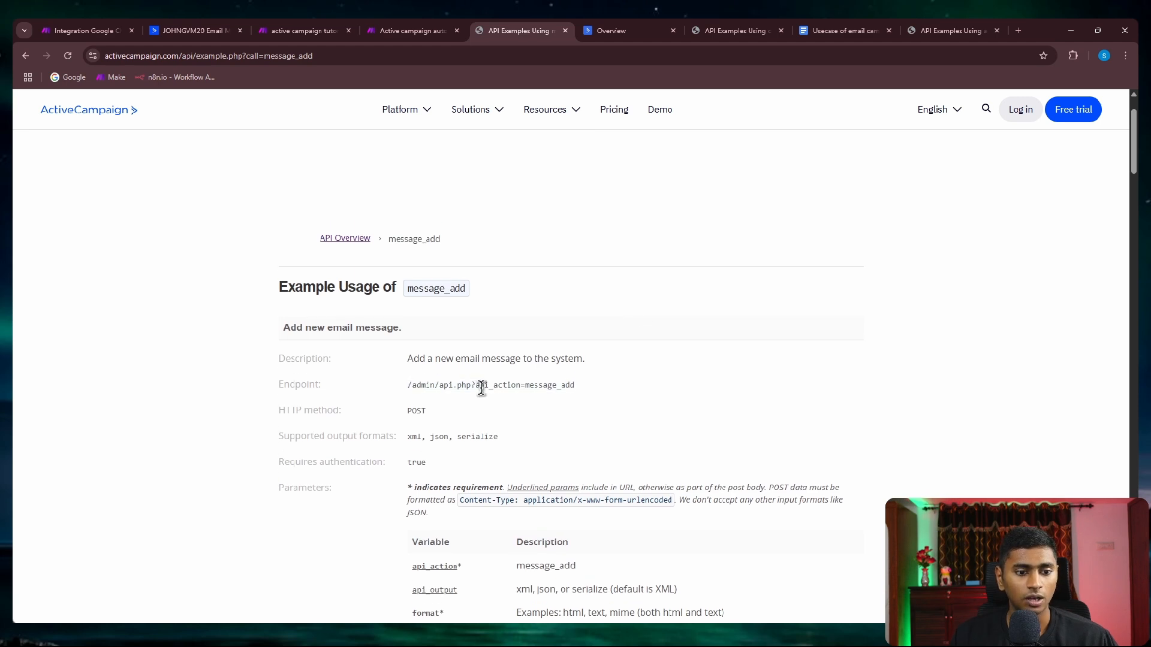
Copy the account's API URL from the ActiveCampaign Developer settings and paste it into the browser's address bar without loading it.
click(171, 29)
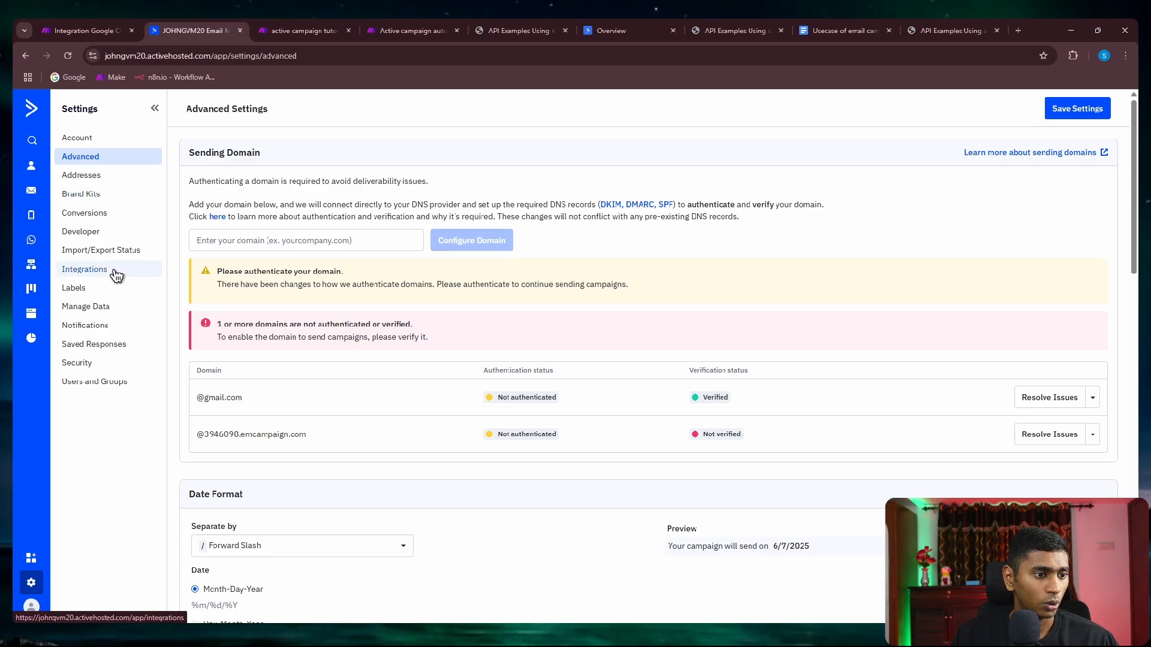
click(83, 233)
drag(352, 288, 259, 287)
right_click(259, 287)
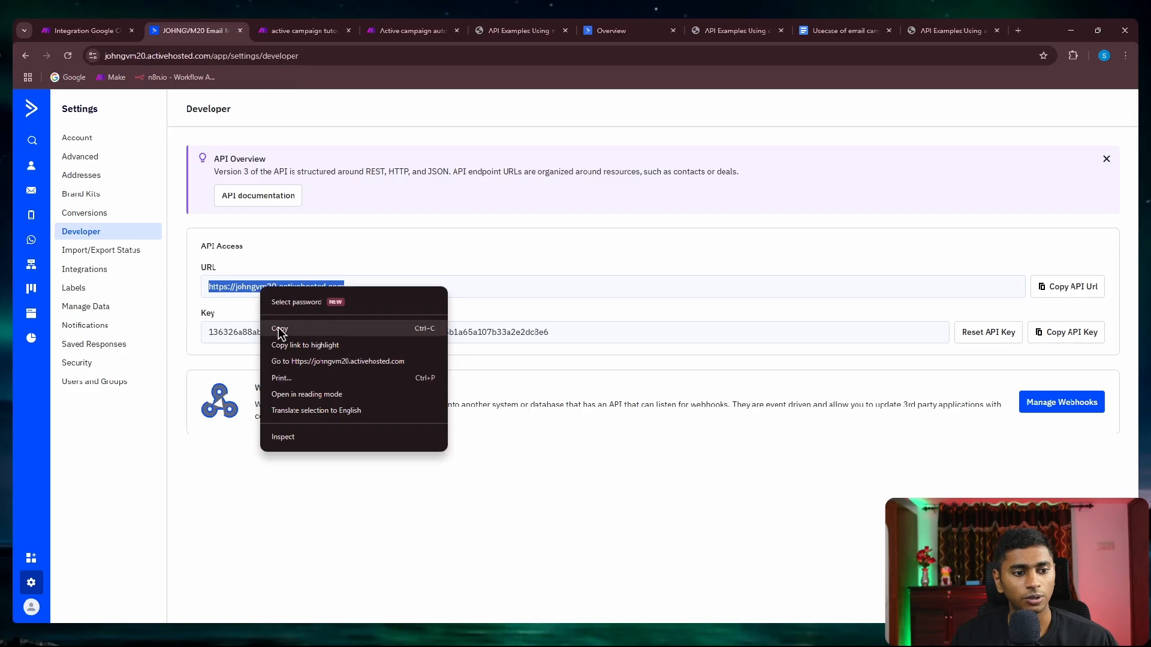
click(279, 330)
click(291, 57)
key(ctrl+v)
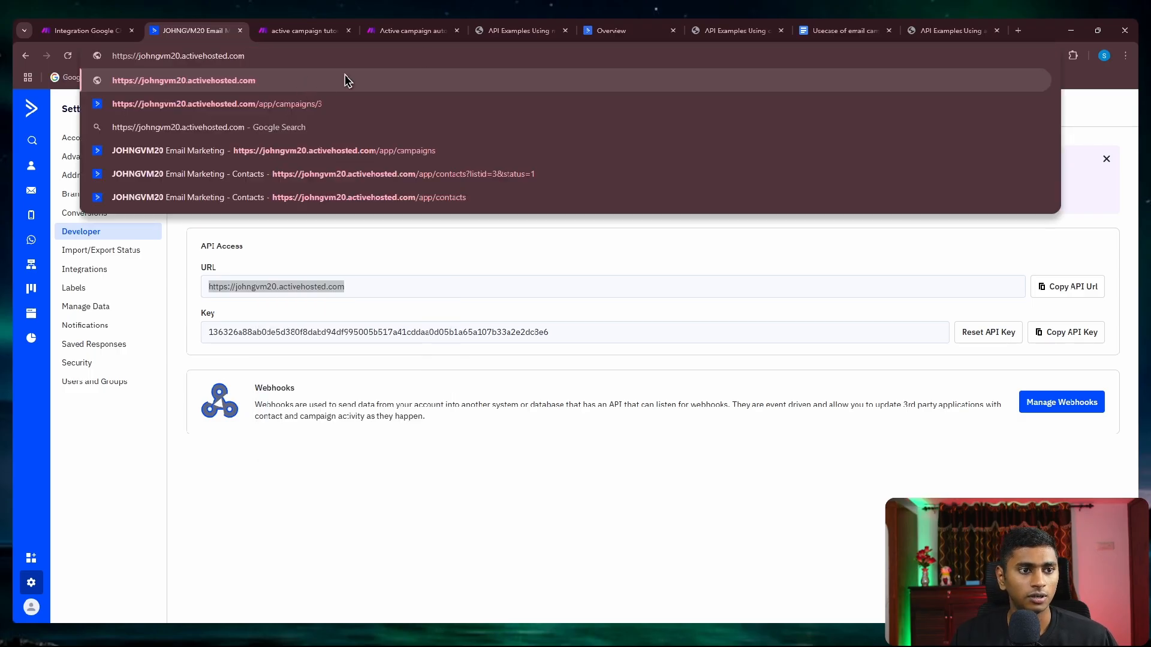
Copy the endpoint /admin/api.php?api_action=message_add from the message_add documentation and append it to the account URL in the Developer settings page's address bar.
click(401, 35)
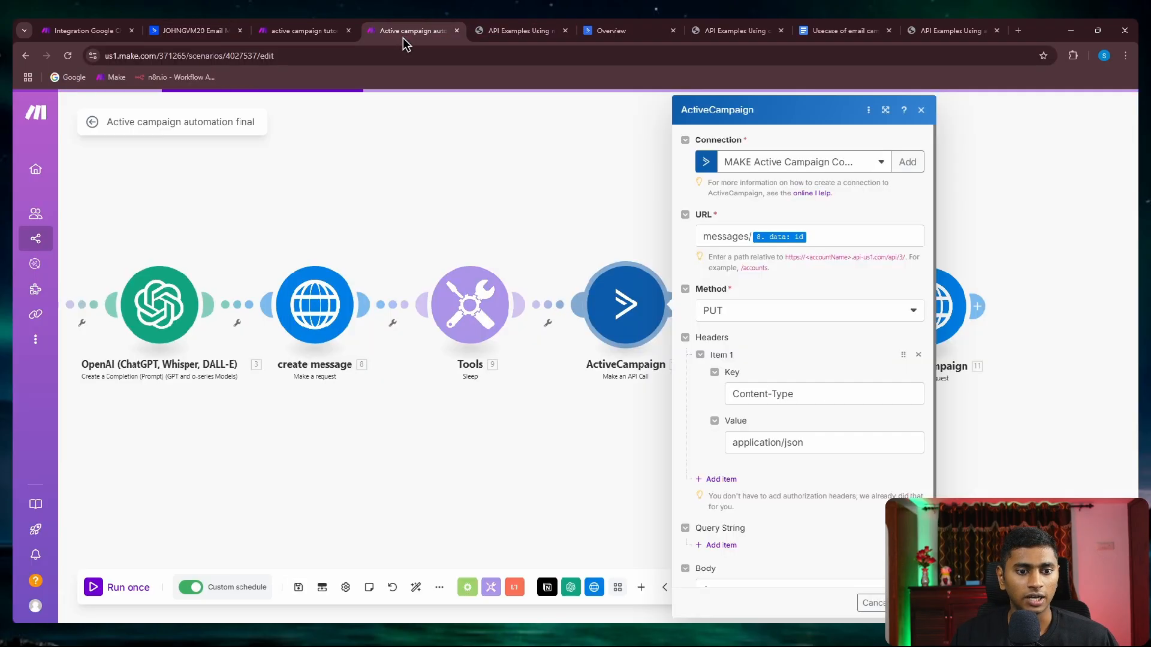
click(307, 27)
click(627, 31)
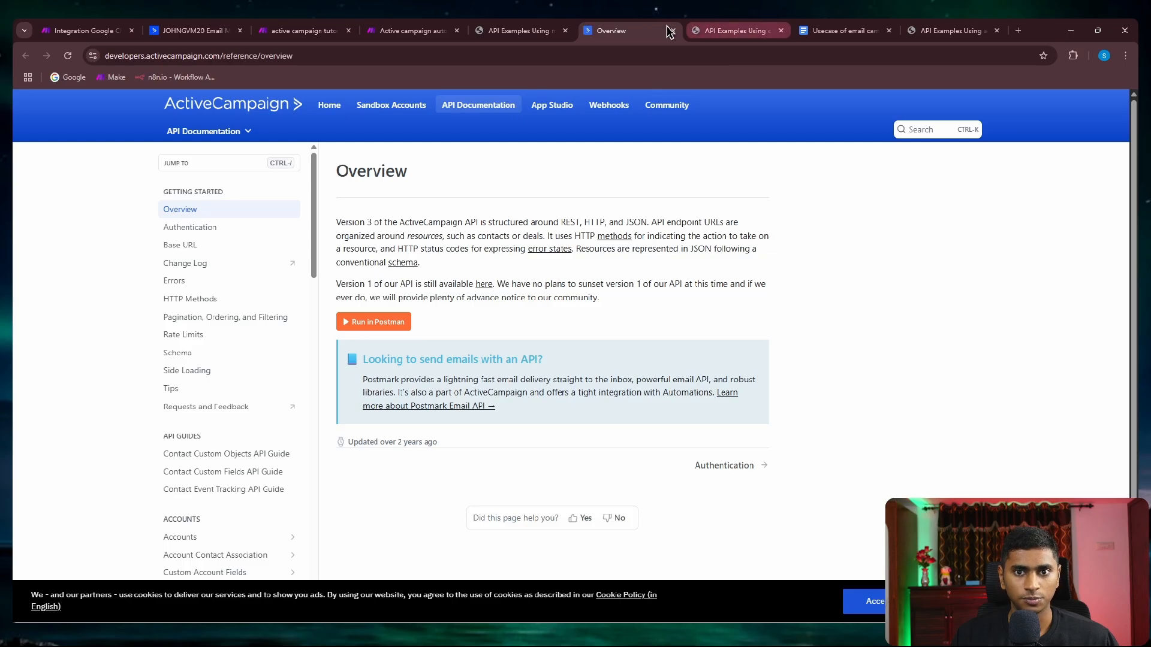
click(521, 30)
drag(408, 385, 581, 387)
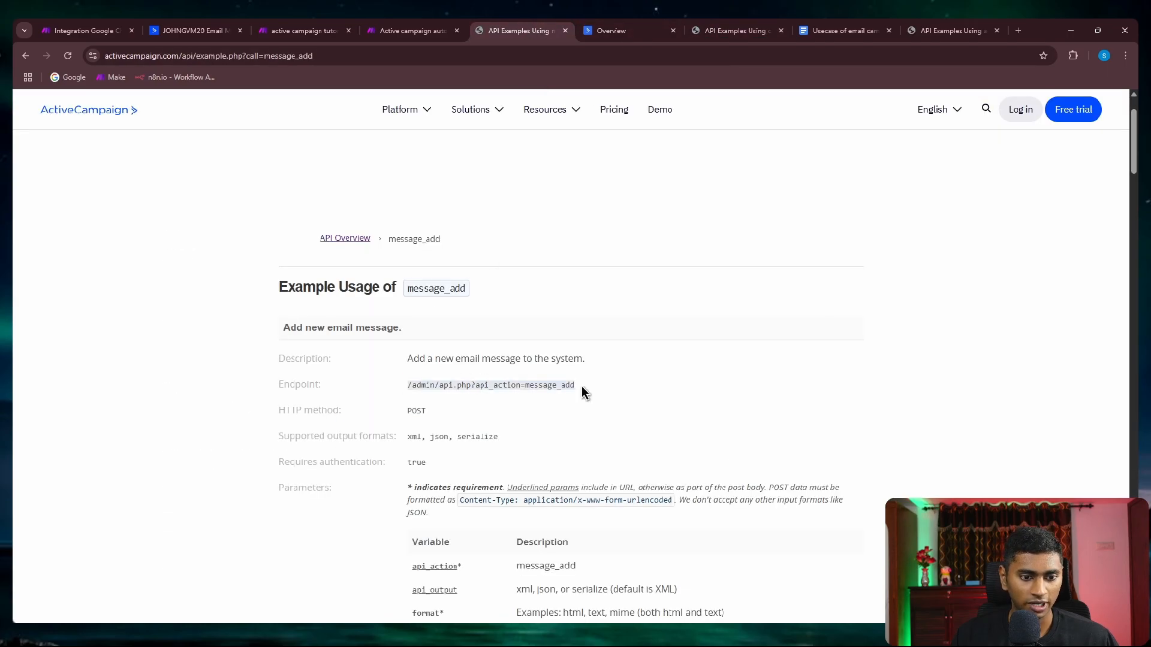
right_click(556, 383)
click(577, 398)
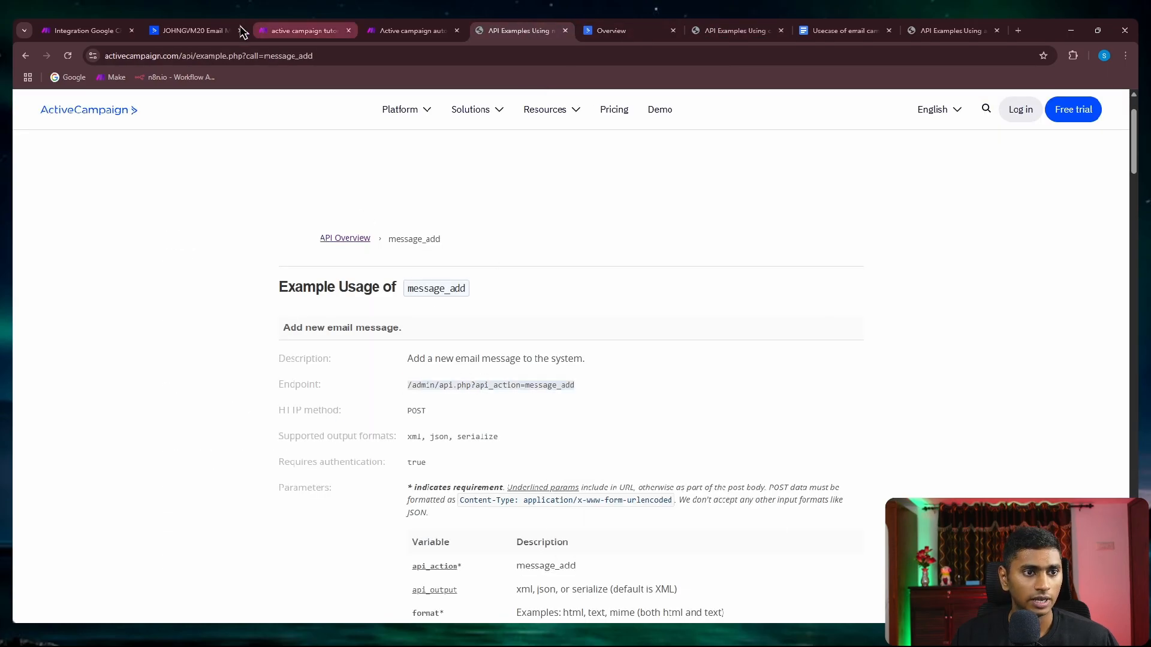
click(199, 27)
click(285, 54)
key(ctrl+v)
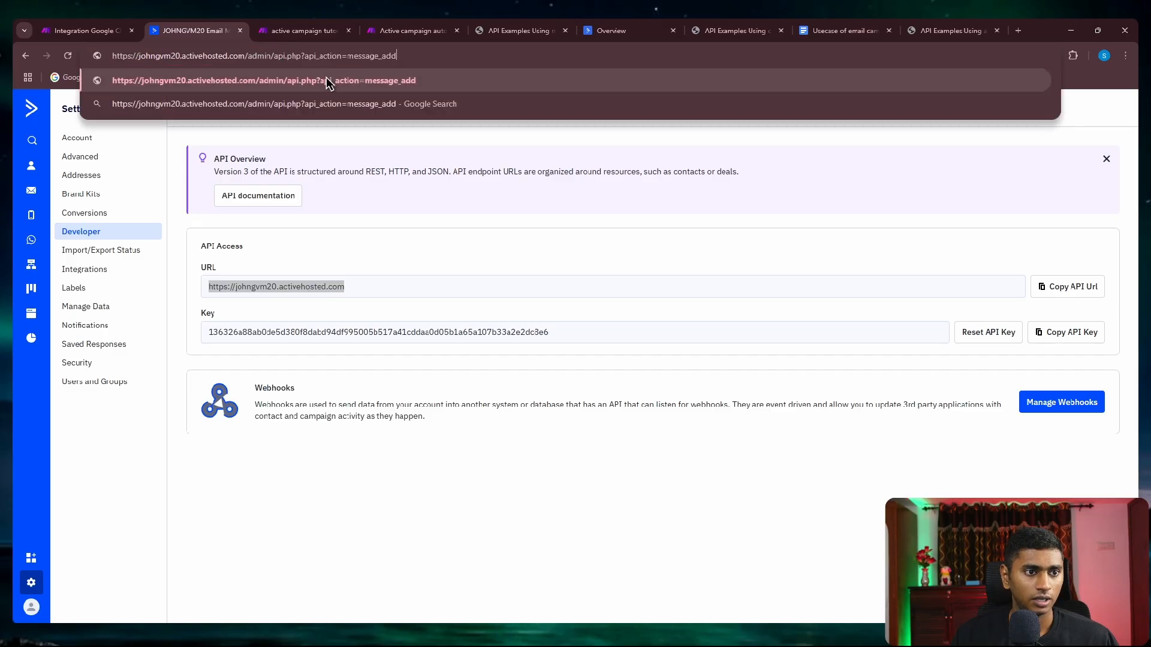
Copy the combined account and message_add endpoint URL from the address bar.
drag(411, 55, 112, 56)
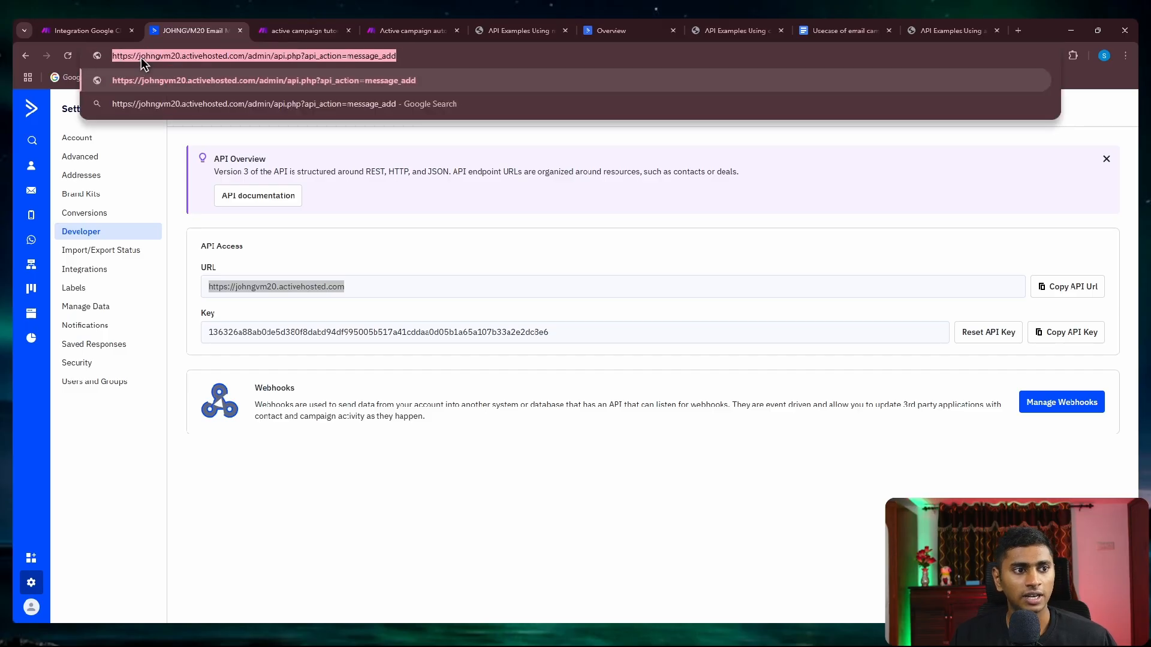
right_click(146, 56)
click(193, 169)
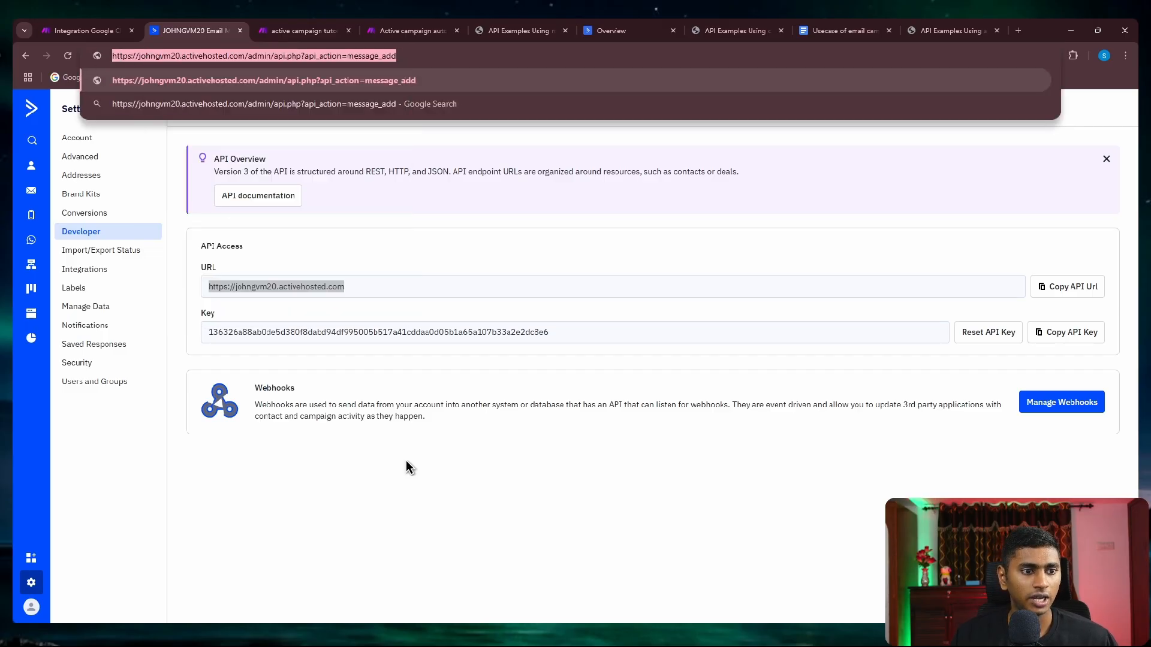
click(410, 448)
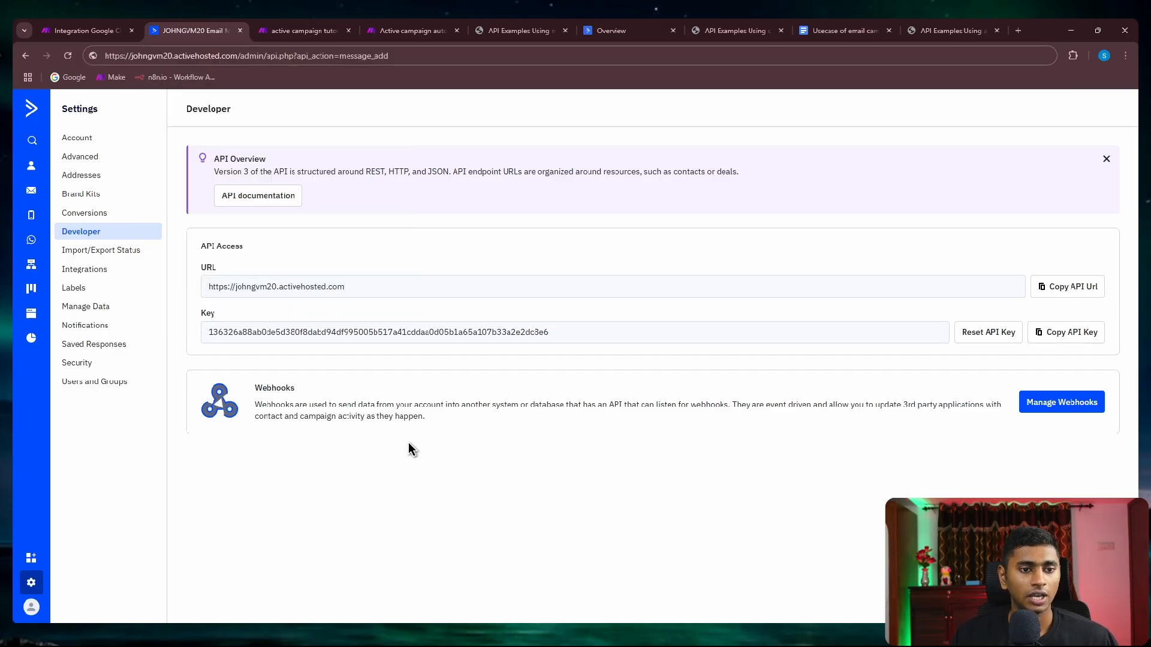
Switch to the active campaign tutorial scenario in Make, open the create message module and examine the base and endpoint parts of its URL.
click(304, 30)
scroll(732, 424, down, 2)
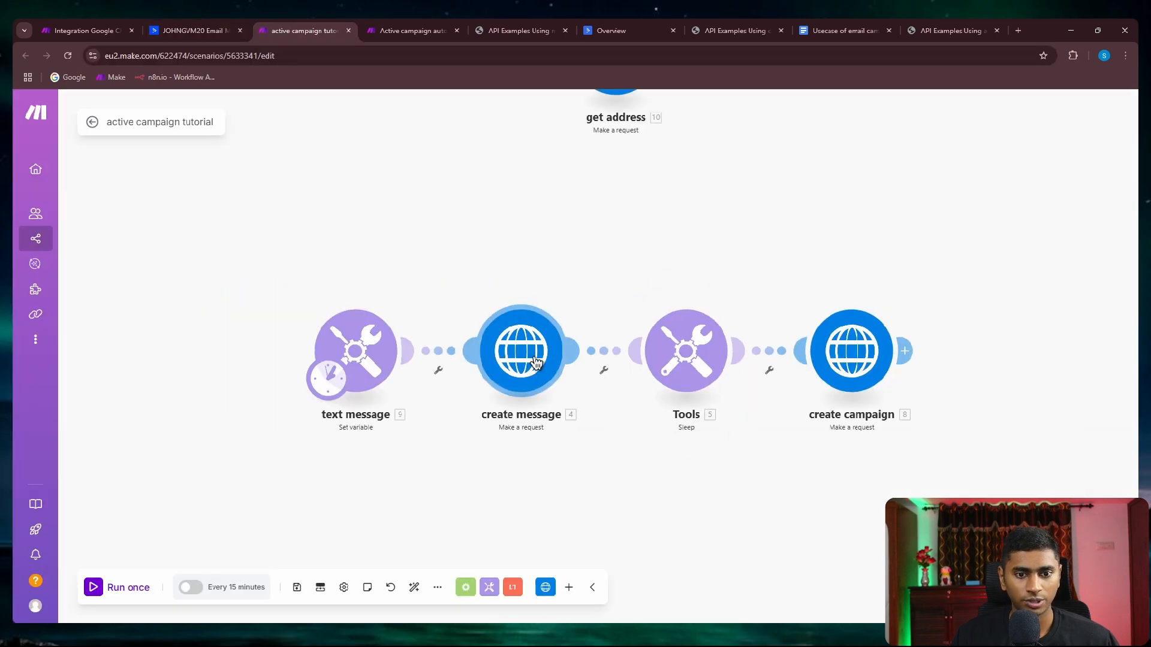
click(536, 363)
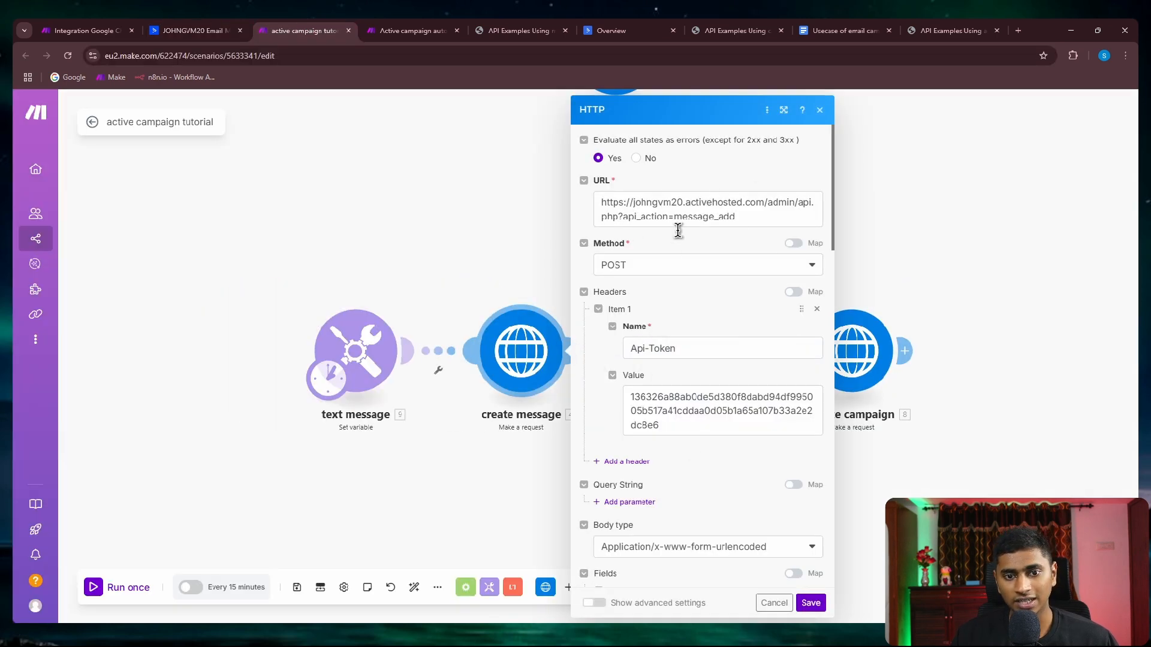
drag(753, 220, 584, 203)
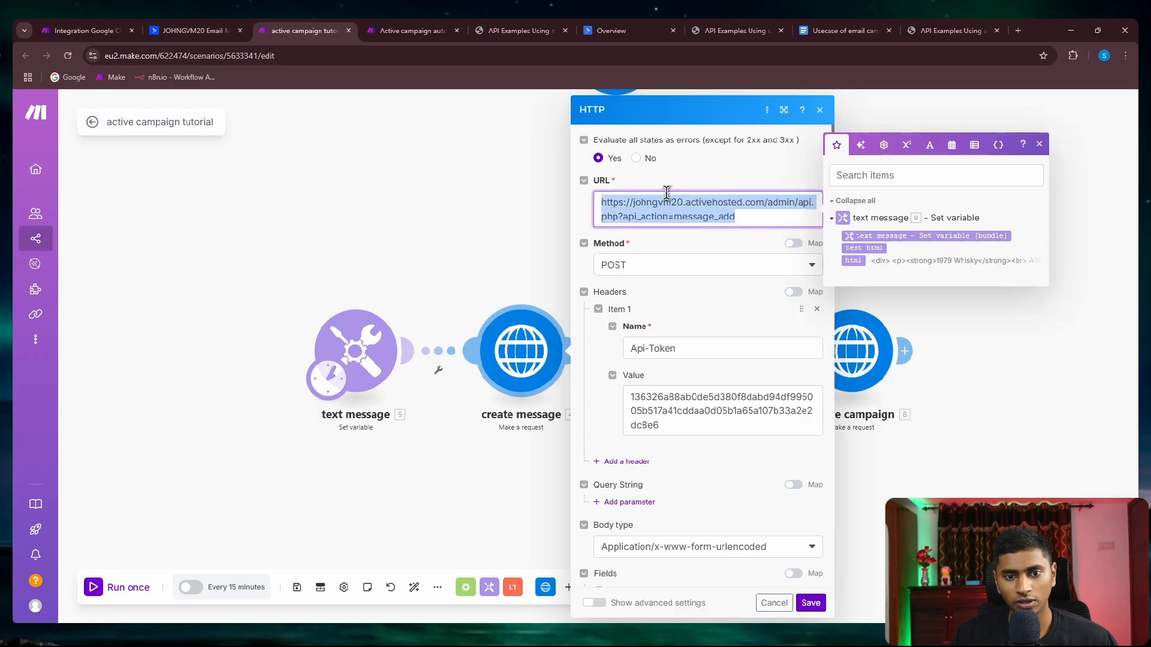
click(752, 197)
drag(767, 202, 583, 211)
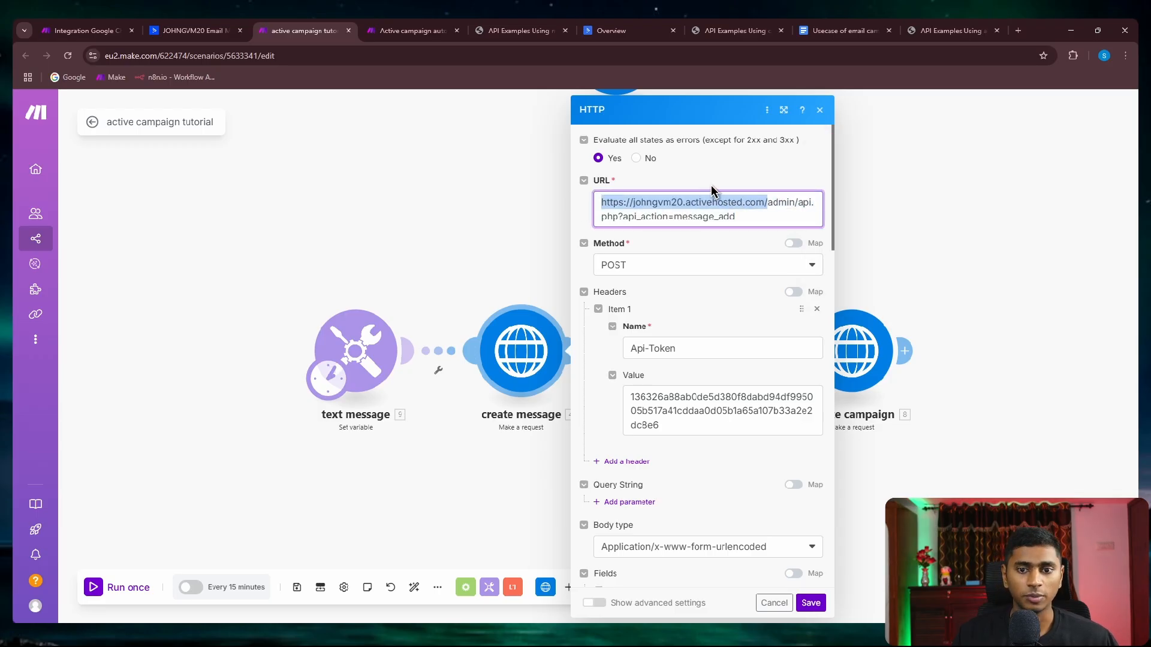
click(766, 195)
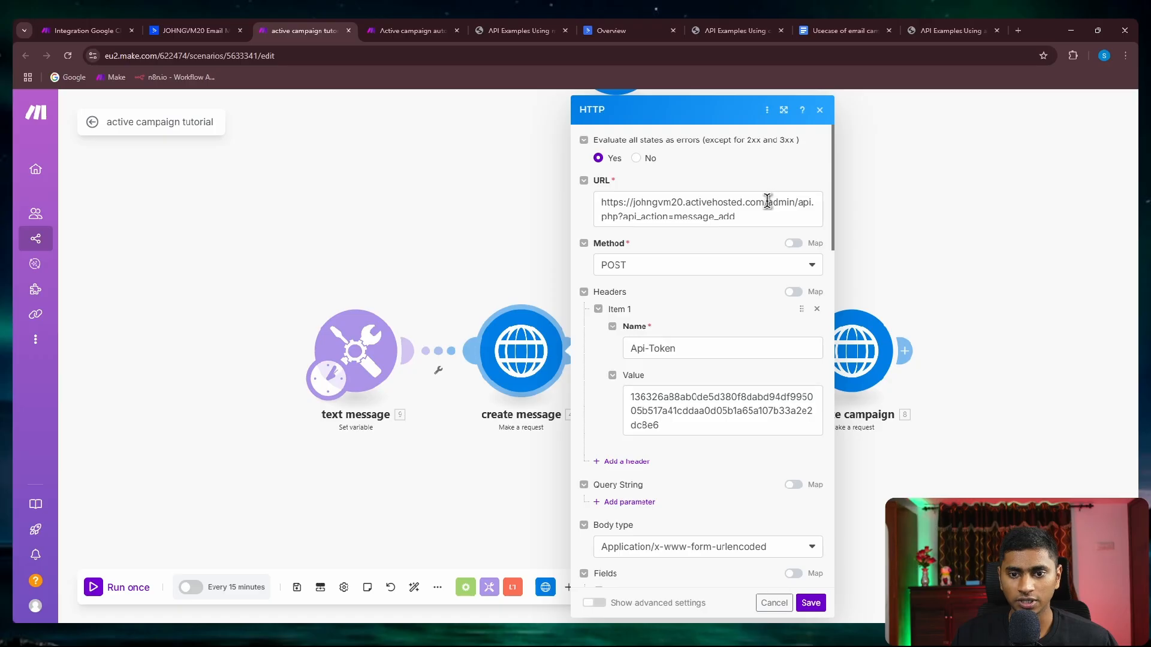
drag(767, 202, 796, 237)
click(761, 196)
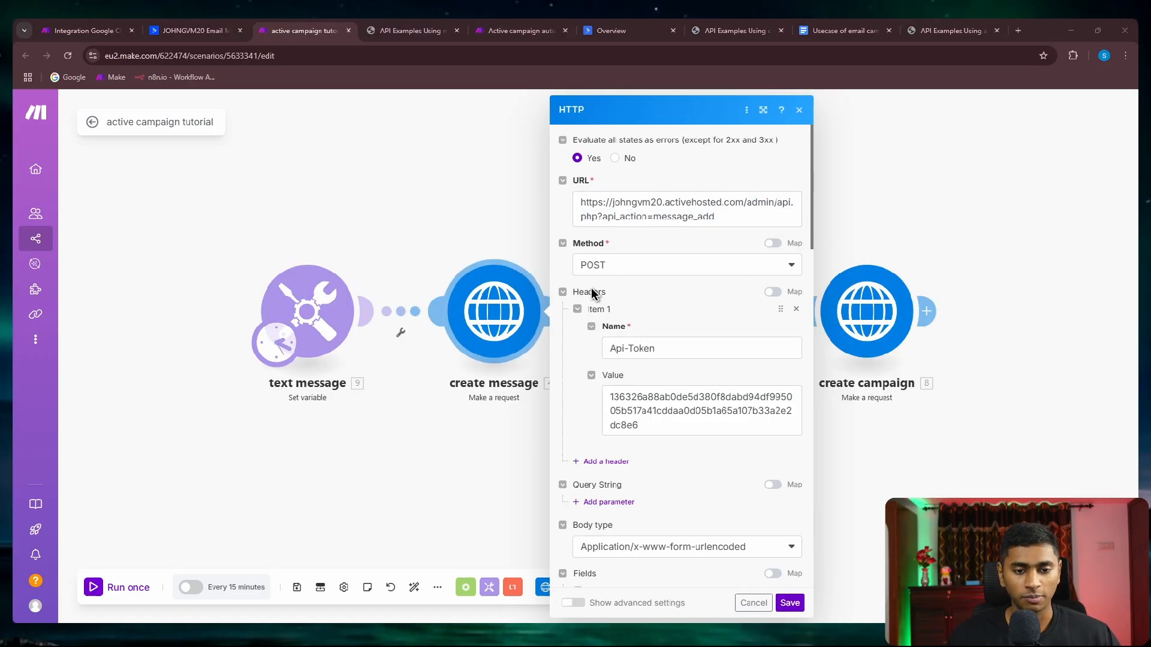
Switch to the message_add documentation and check its supported output formats and authentication requirement.
click(397, 35)
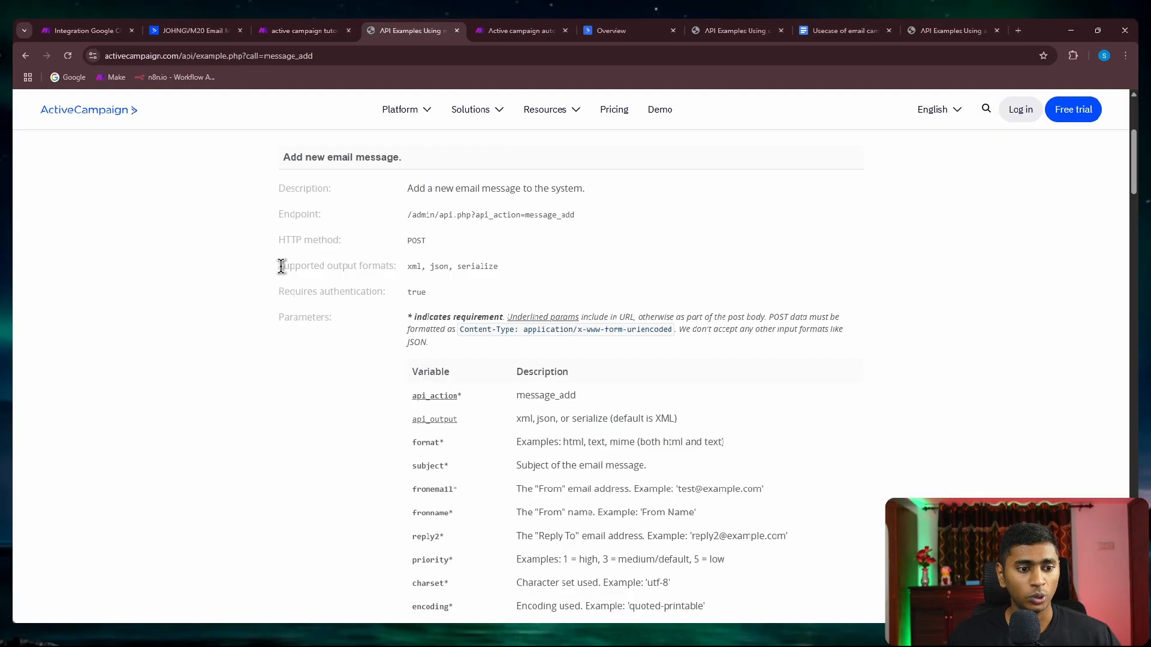
drag(275, 264, 395, 264)
click(457, 279)
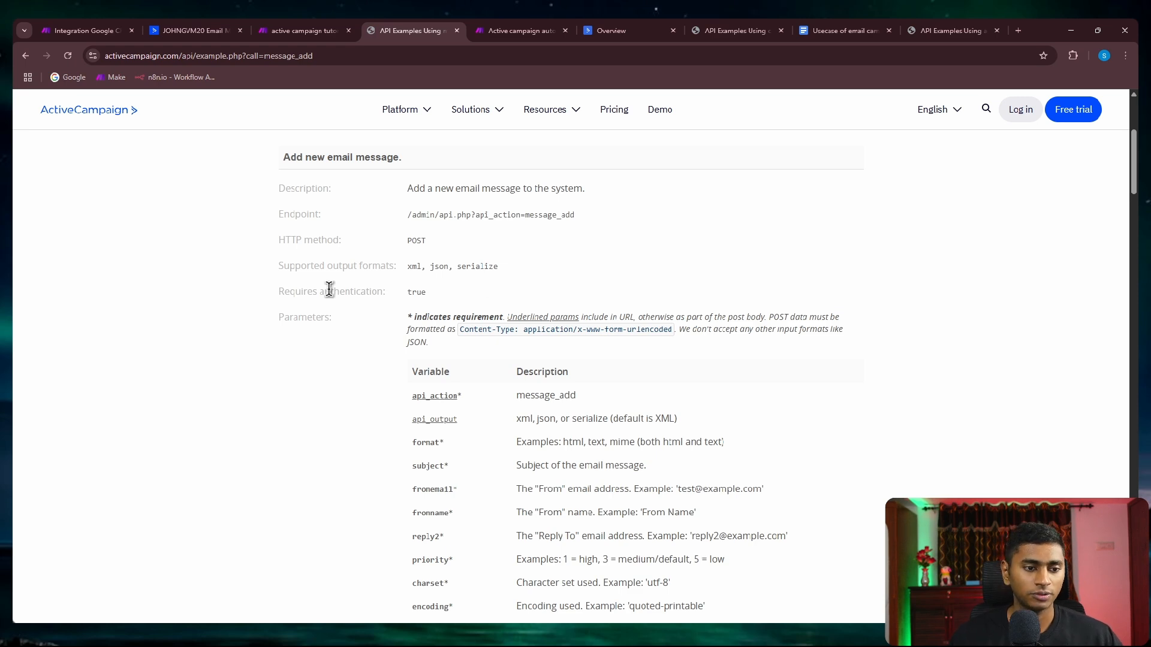
drag(268, 294, 430, 294)
click(413, 294)
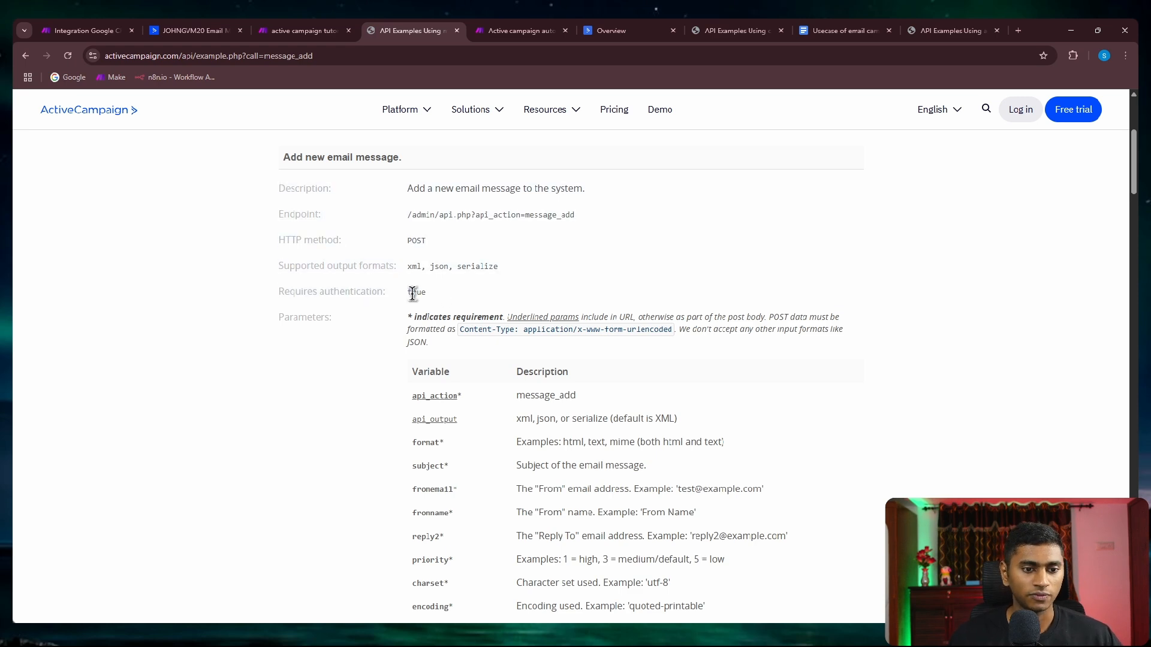
Examine the Api-Token header of the create message module in Make and locate the API key in ActiveCampaign's Developer settings.
click(301, 24)
scroll(670, 298, down, 1)
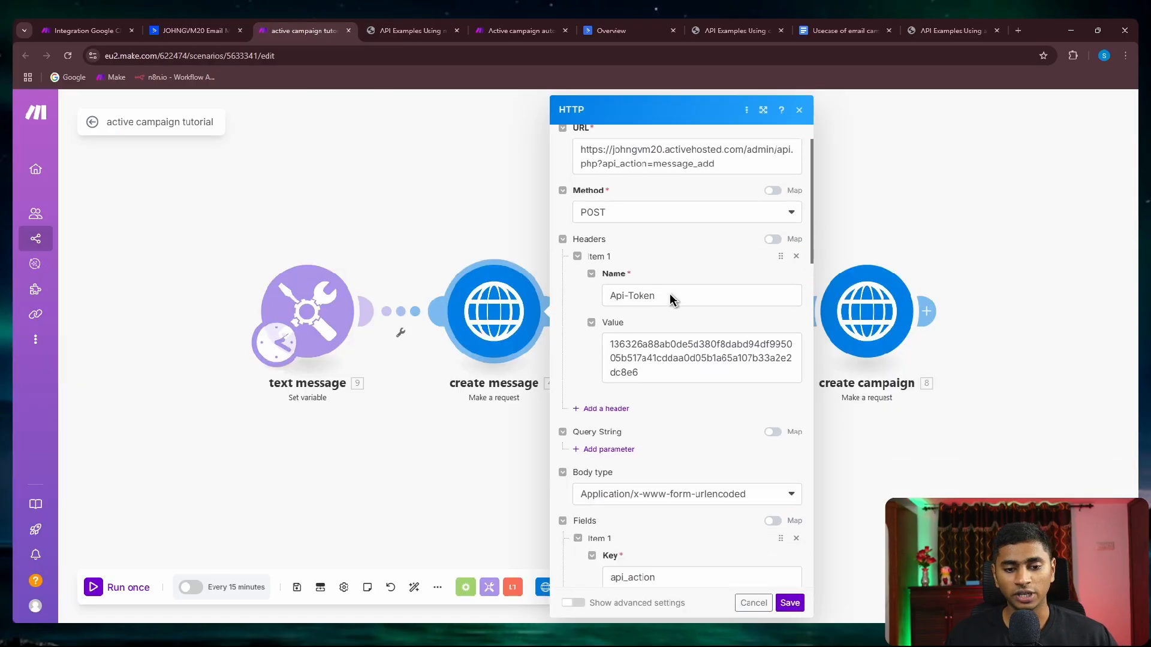
drag(667, 293, 571, 296)
click(674, 250)
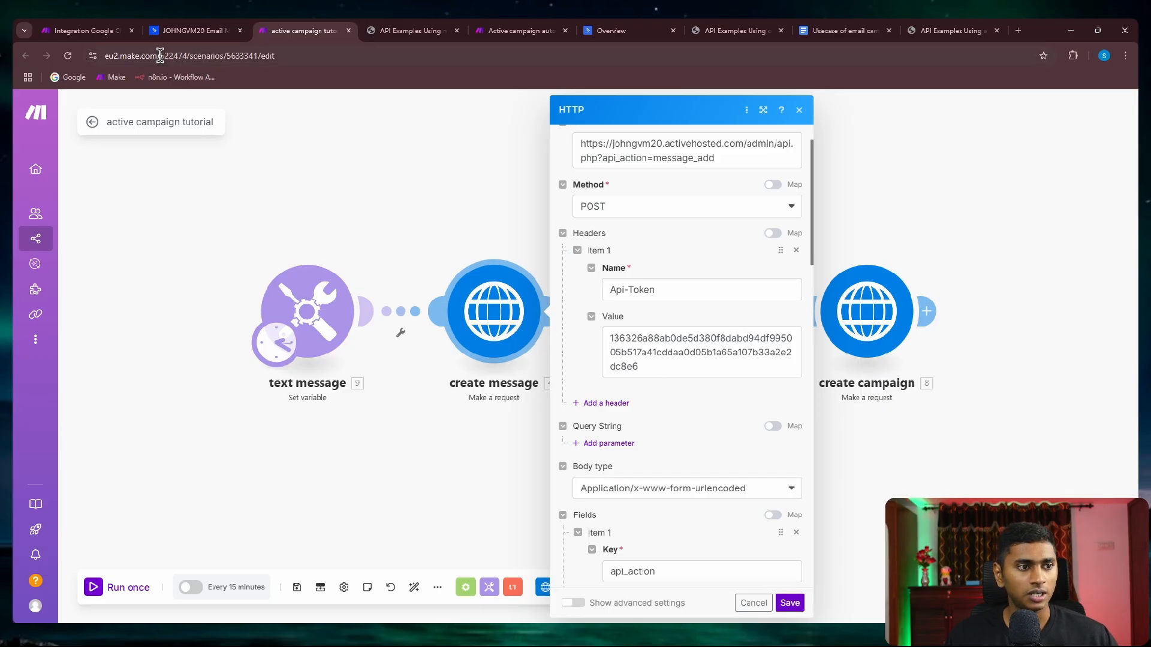
click(186, 30)
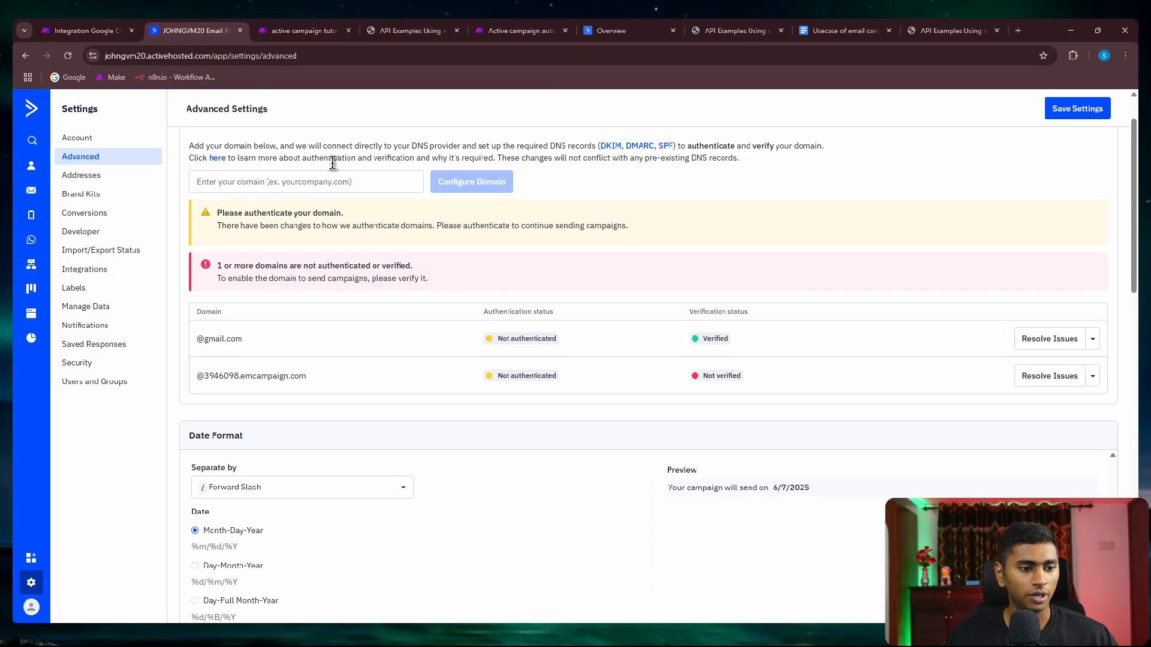
click(98, 240)
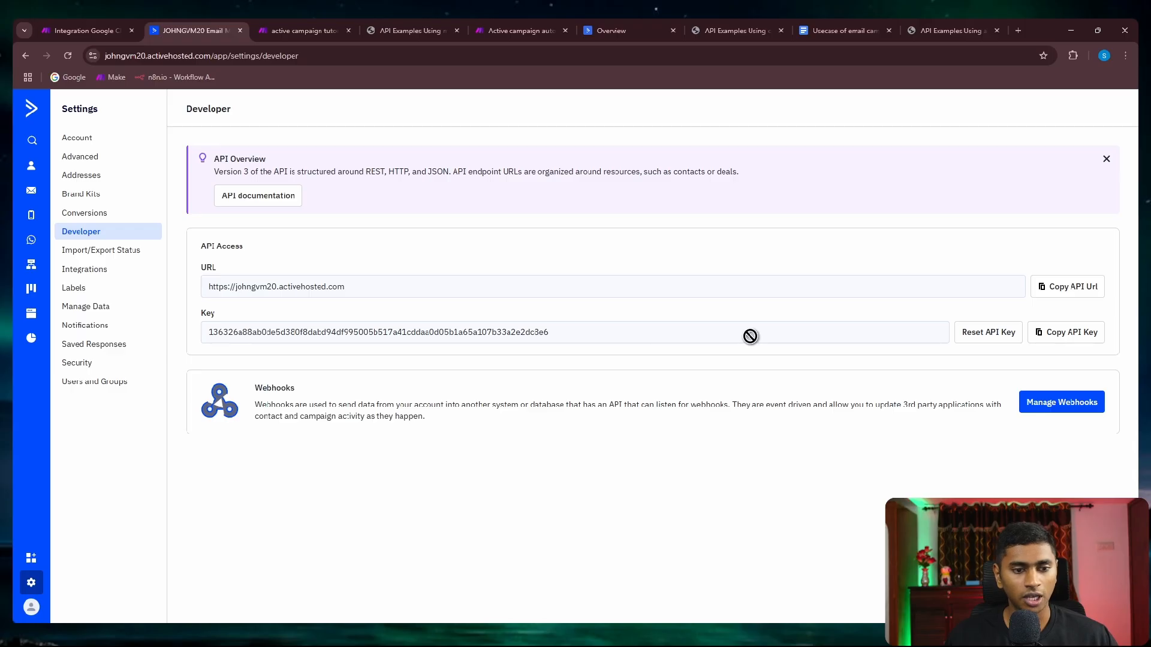
Return to the create message module in Make and check its header value, body type and first body fields.
click(303, 31)
scroll(677, 346, down, 2)
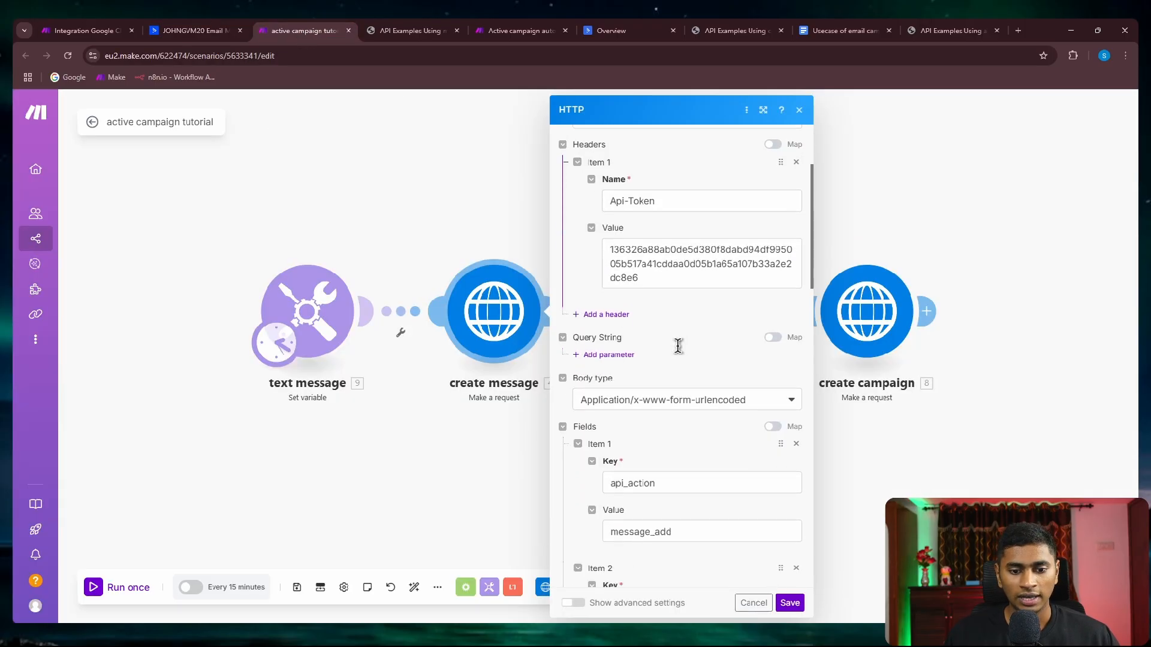
scroll(678, 346, down, 2)
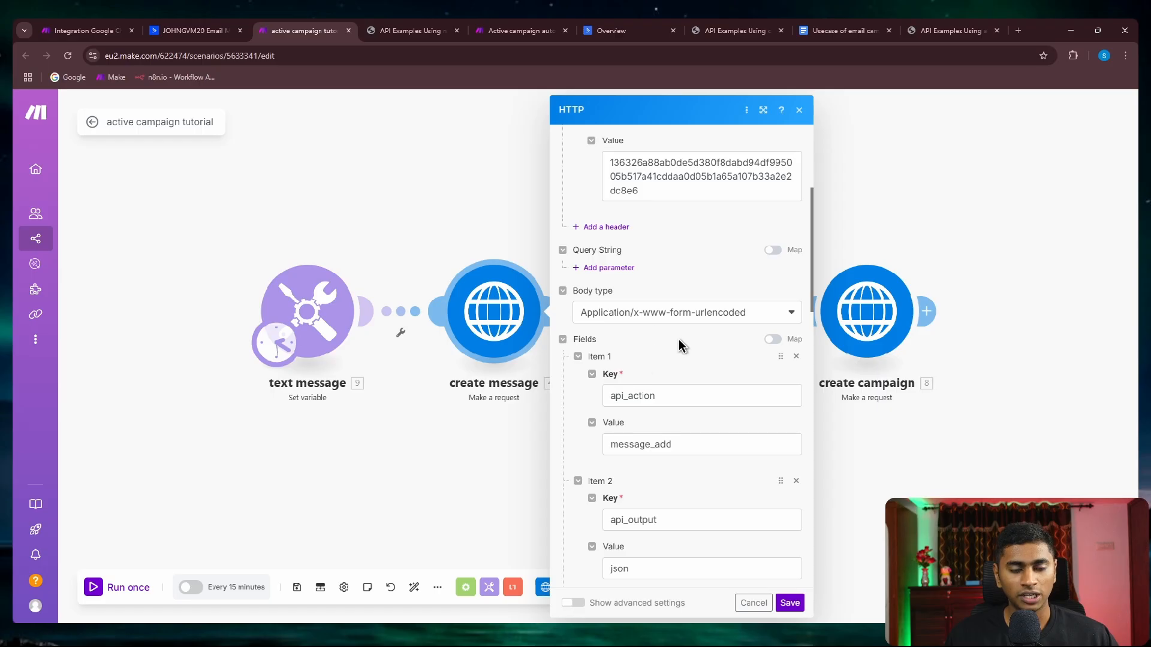
Switch to the message_add documentation and read the required content type for POST data in the parameters note.
click(407, 31)
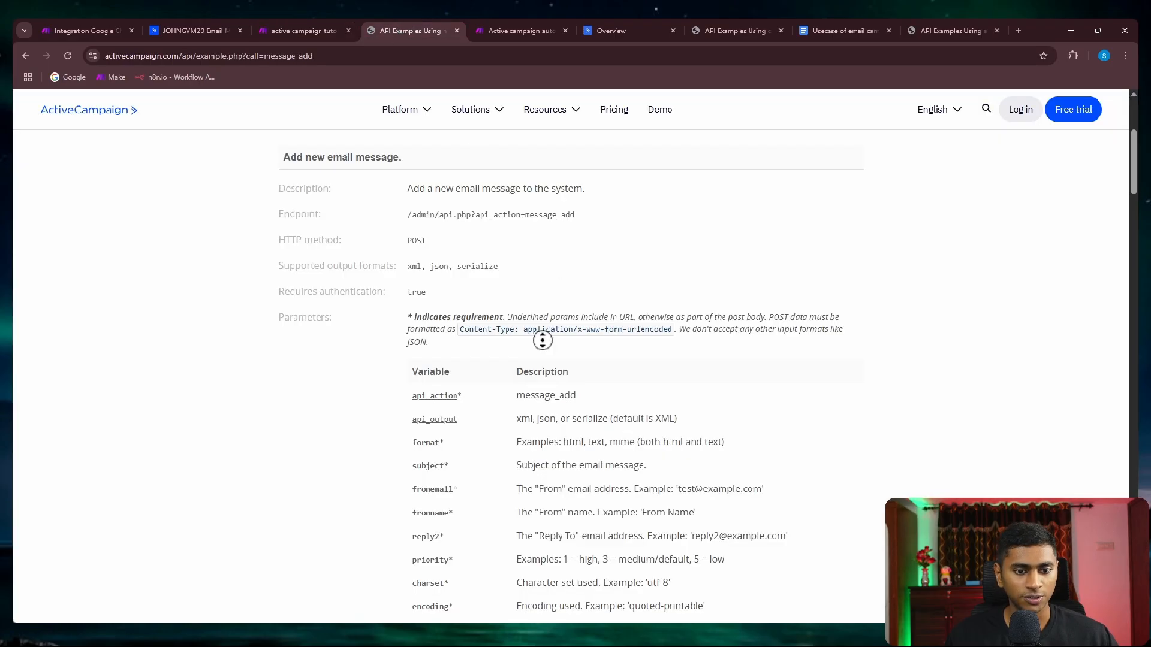
scroll(543, 340, down, 1)
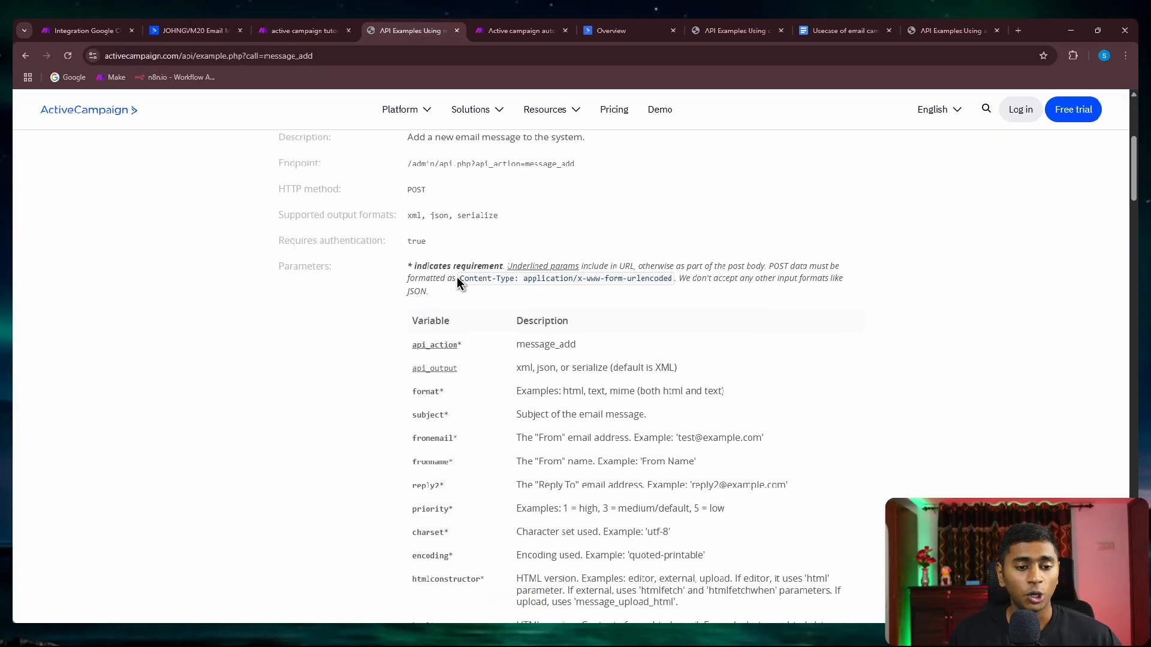
drag(457, 277, 530, 287)
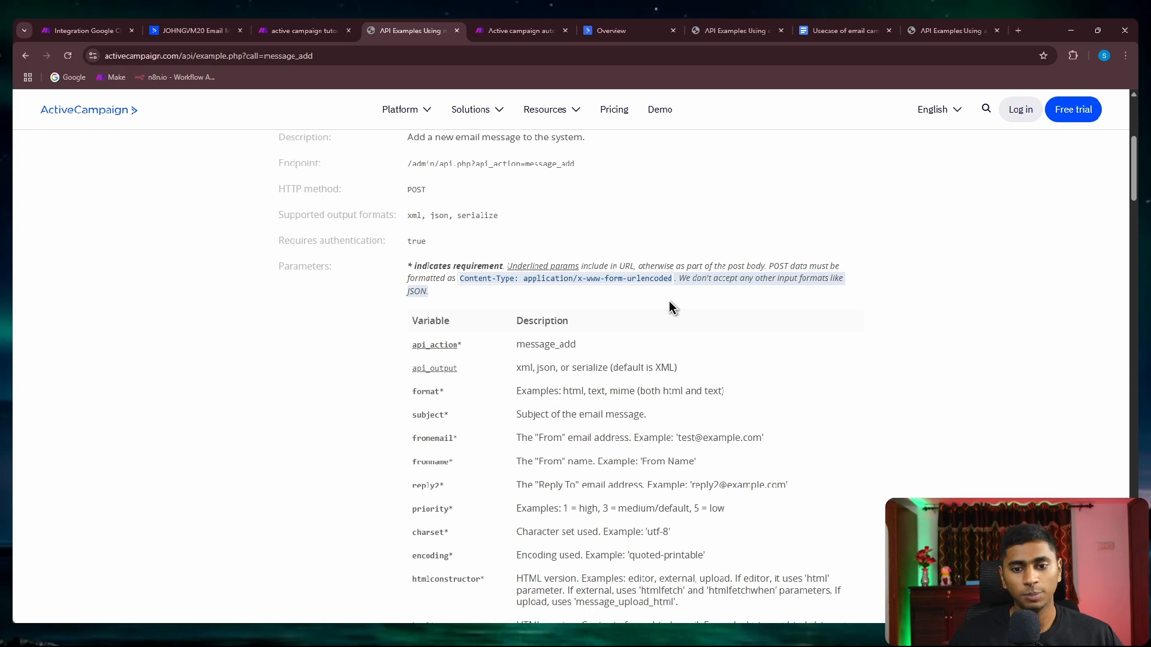
scroll(669, 301, up, 1)
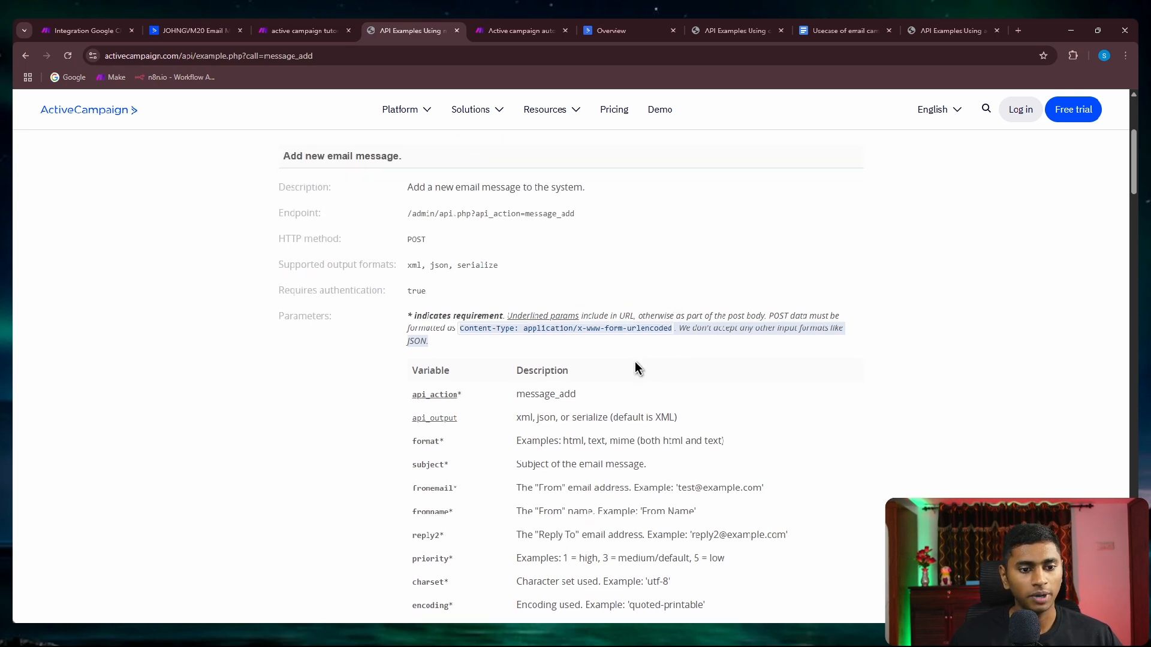
scroll(569, 330, down, 1)
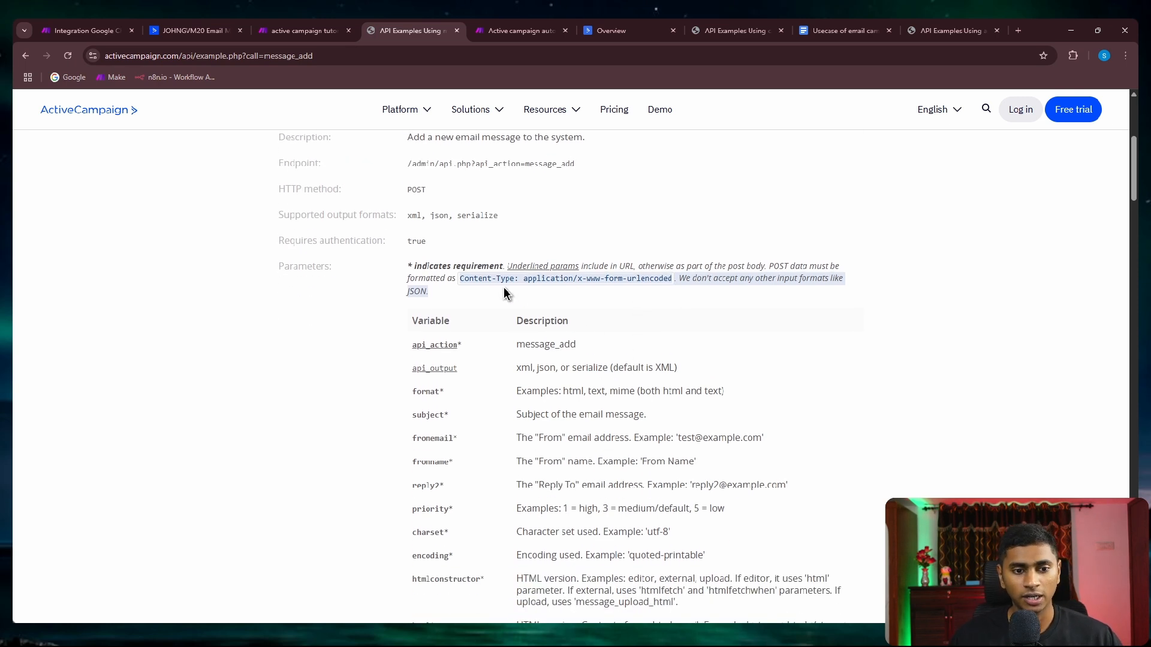
click(557, 280)
drag(573, 279, 650, 278)
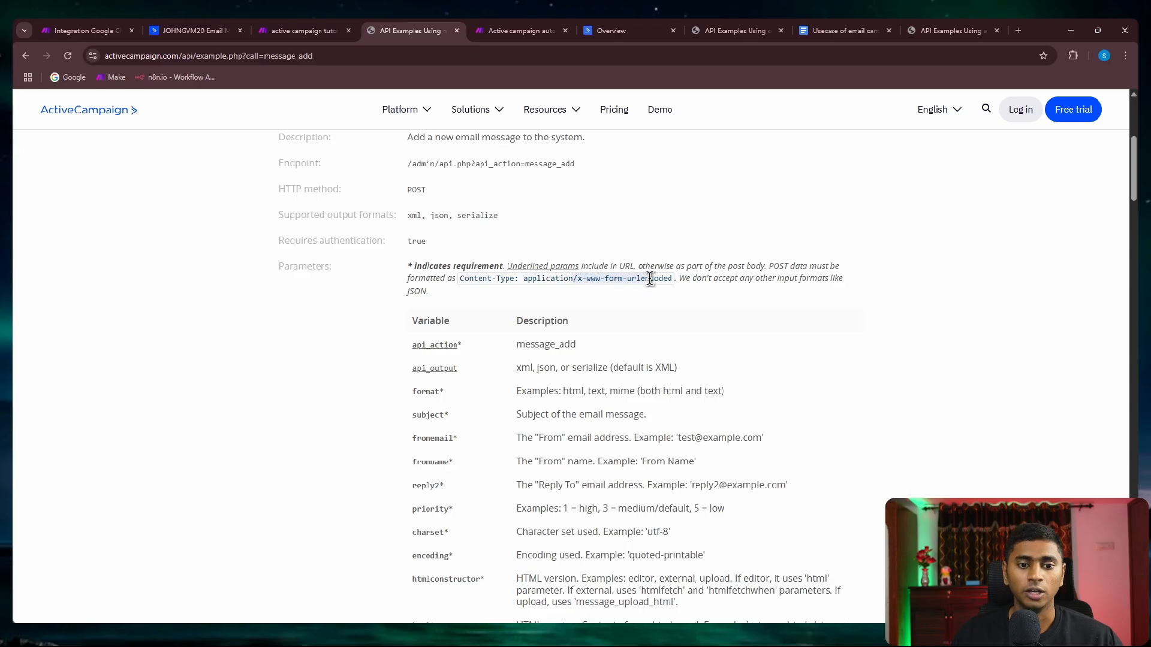
click(632, 328)
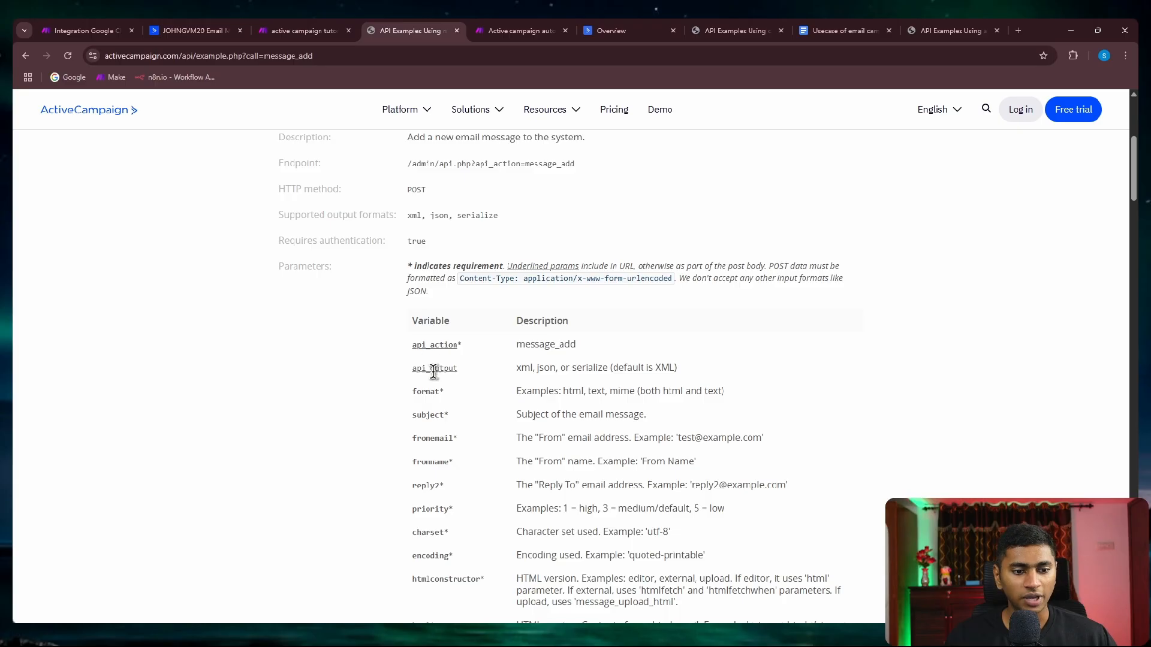
Compare the create message module's URL and its api_action, api_output and format fields with the message_add documentation.
click(309, 31)
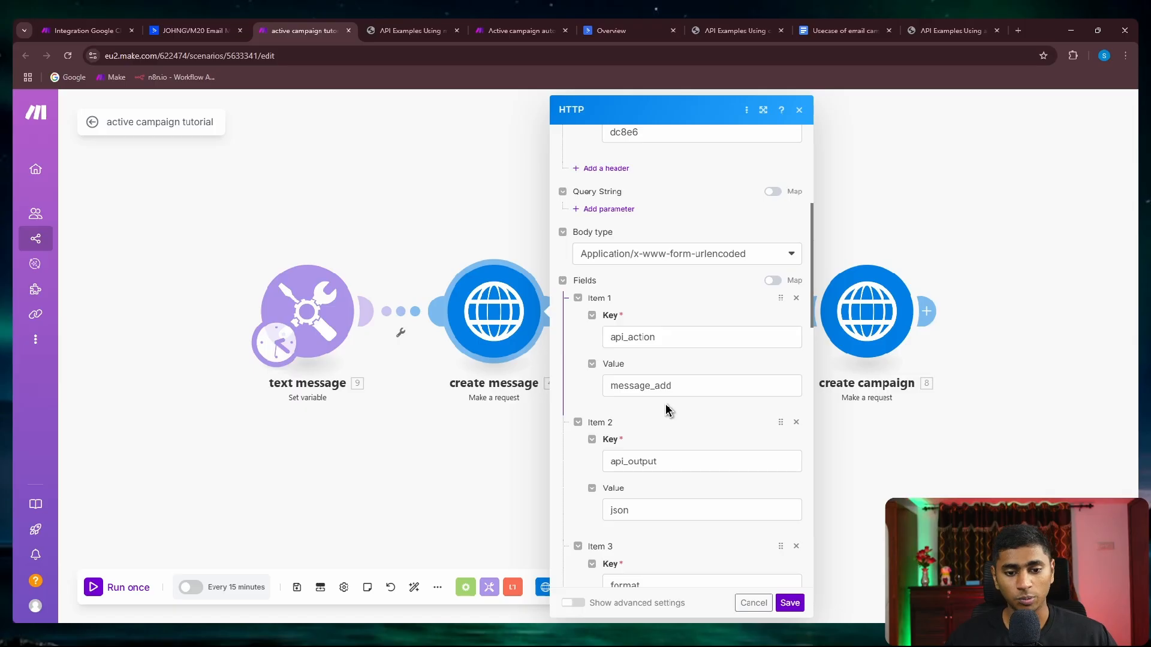
scroll(669, 411, up, 5)
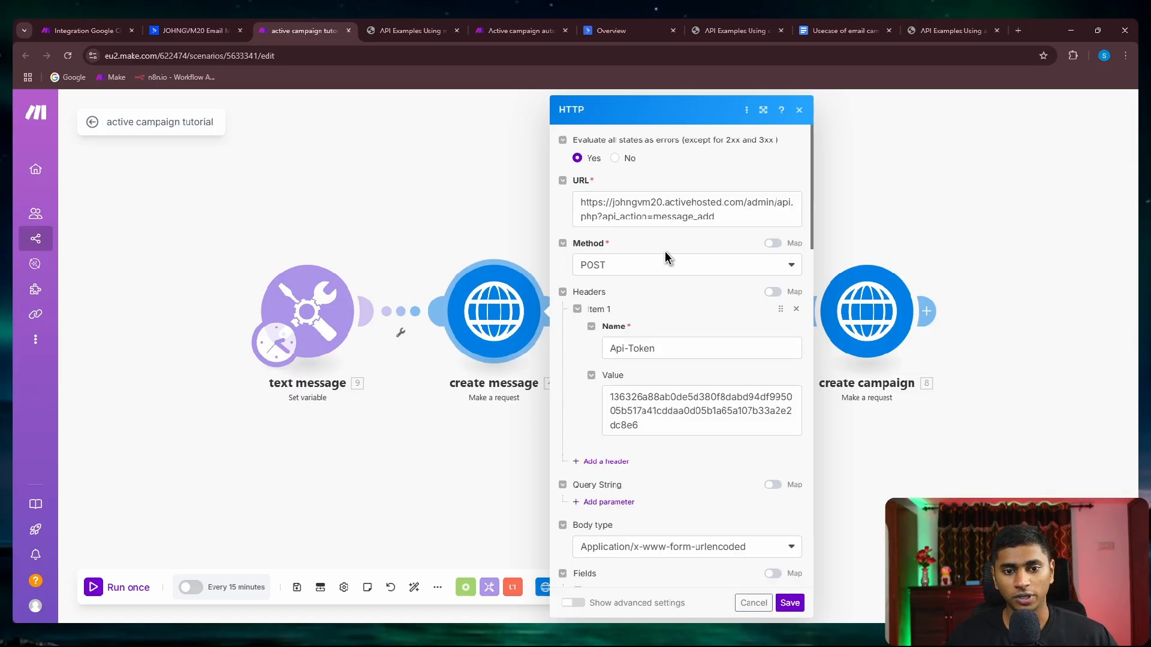
key(ctrl+Tab)
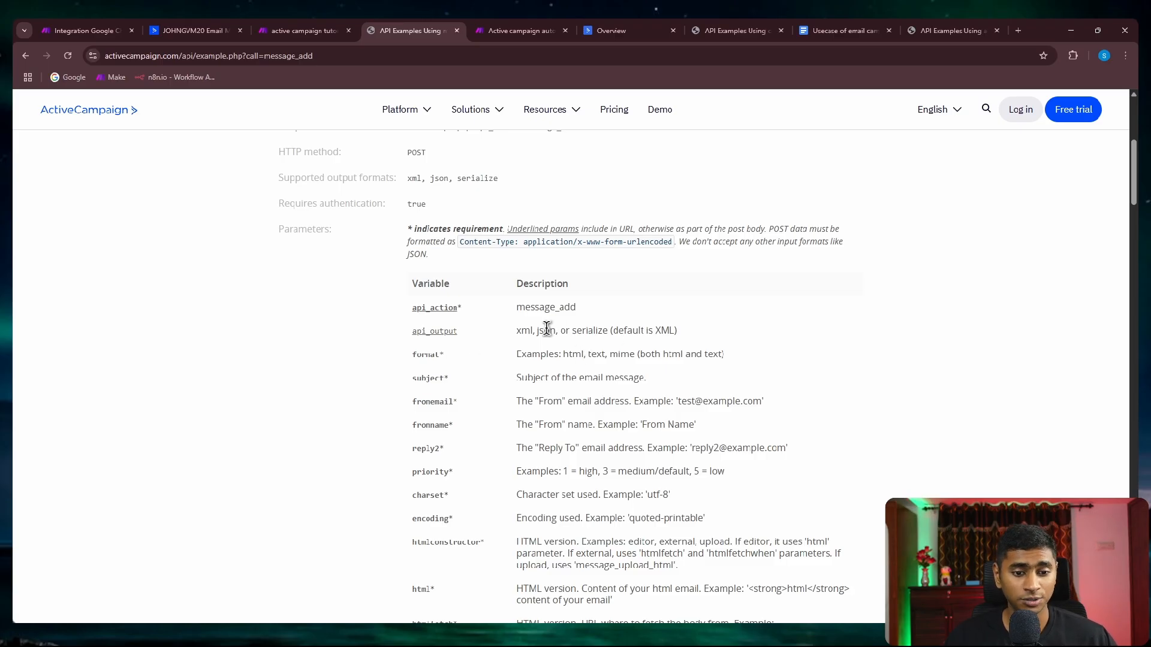
click(302, 30)
scroll(659, 384, down, 3)
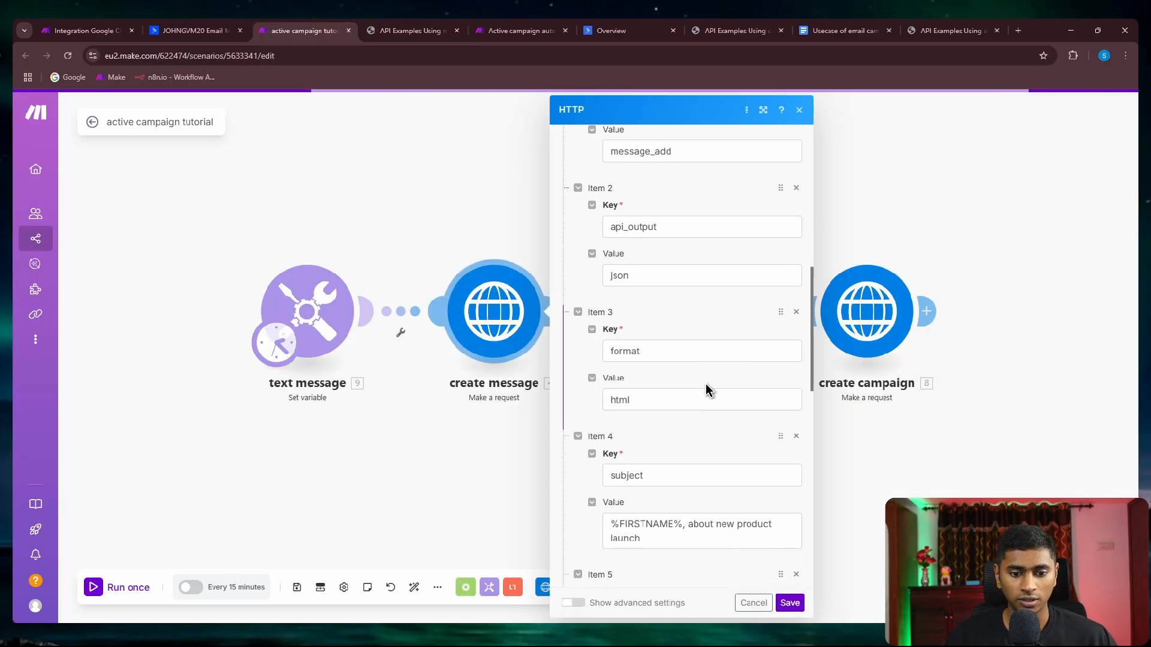
Read through the message_add parameter table in the documentation, checking the required variables and the options for format.
click(411, 30)
middle_click(614, 330)
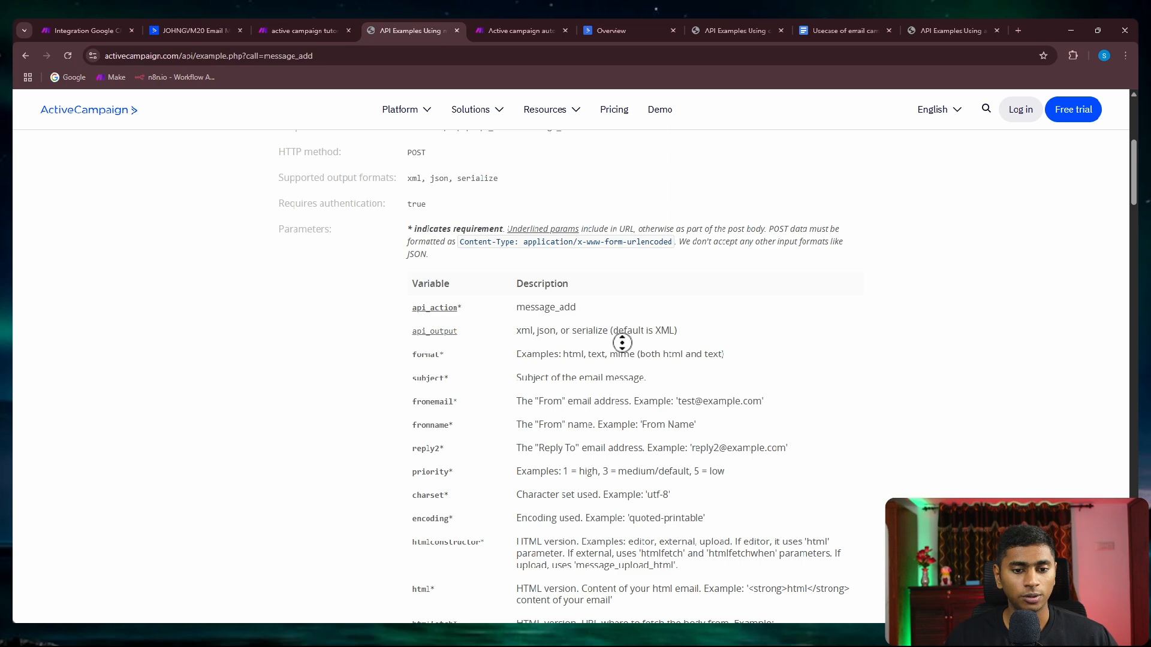
middle_click(623, 362)
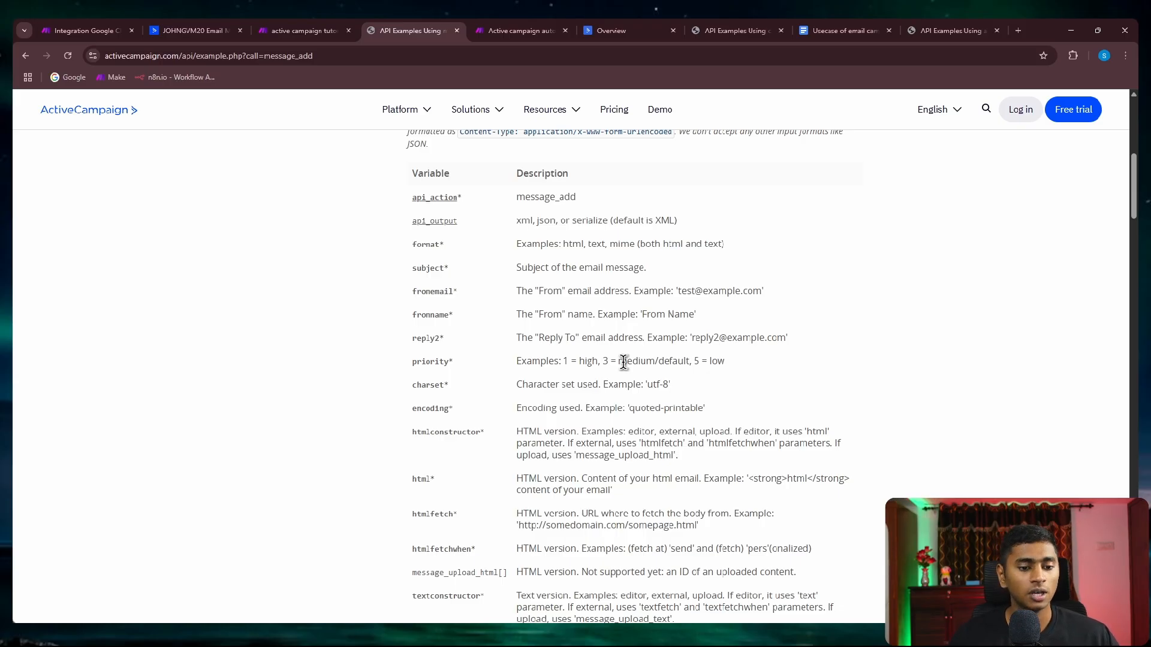
scroll(624, 361, down, 2)
scroll(626, 386, down, 2)
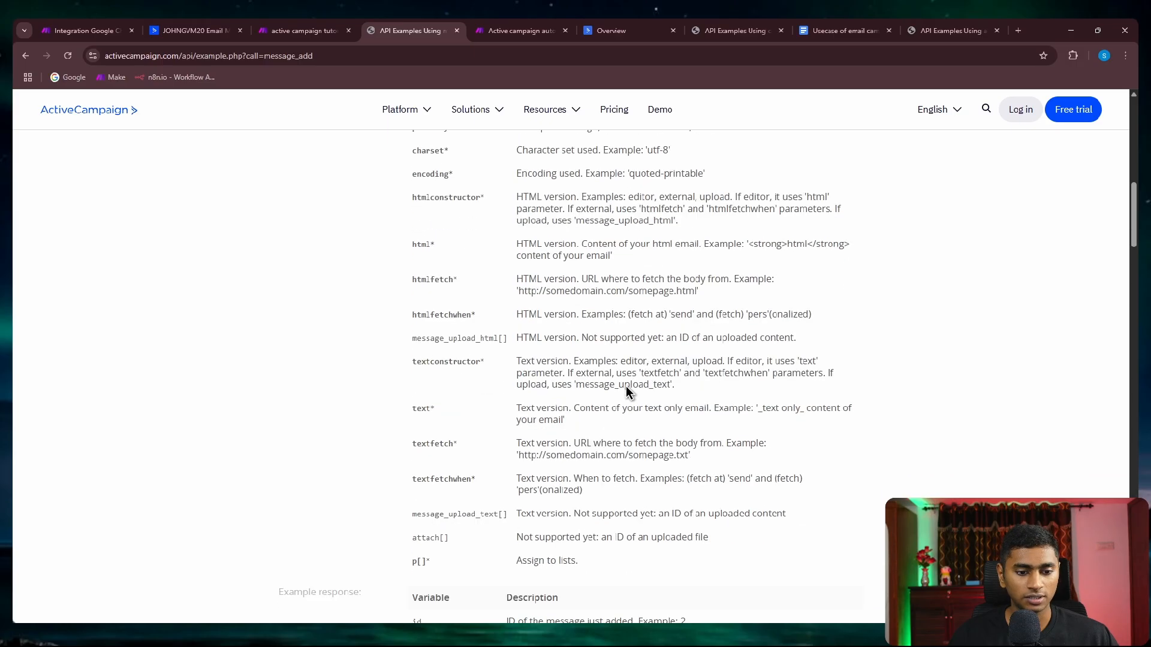
scroll(478, 370, up, 5)
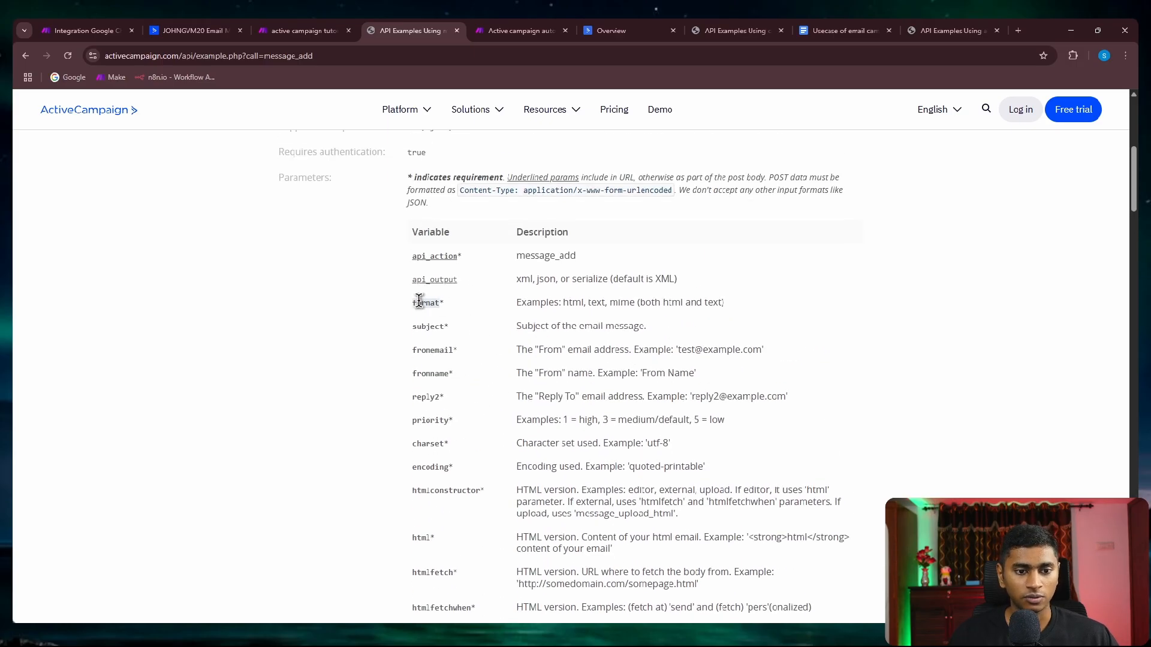
middle_click(560, 371)
middle_click(560, 392)
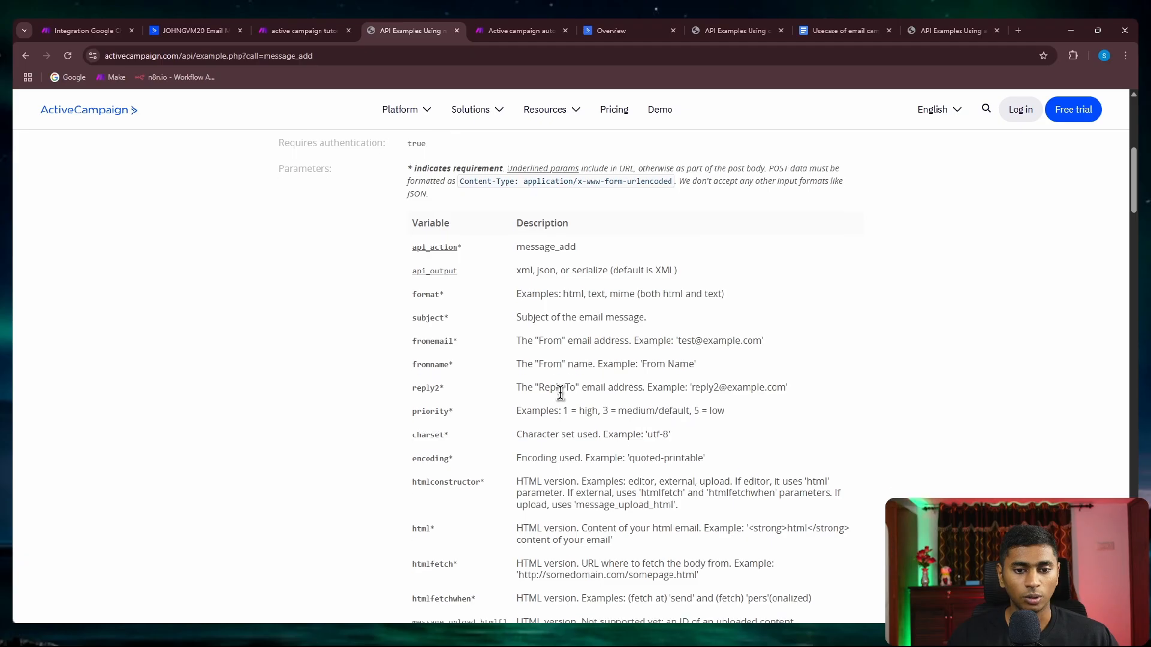
drag(637, 296, 703, 296)
click(732, 307)
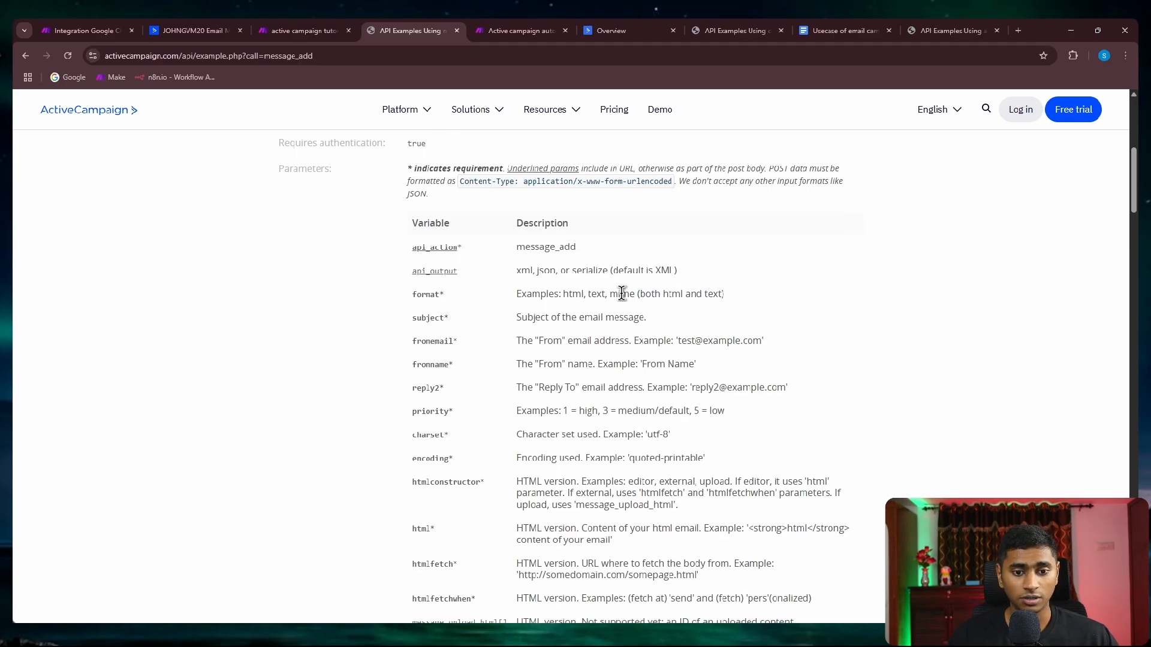
scroll(655, 348, down, 1)
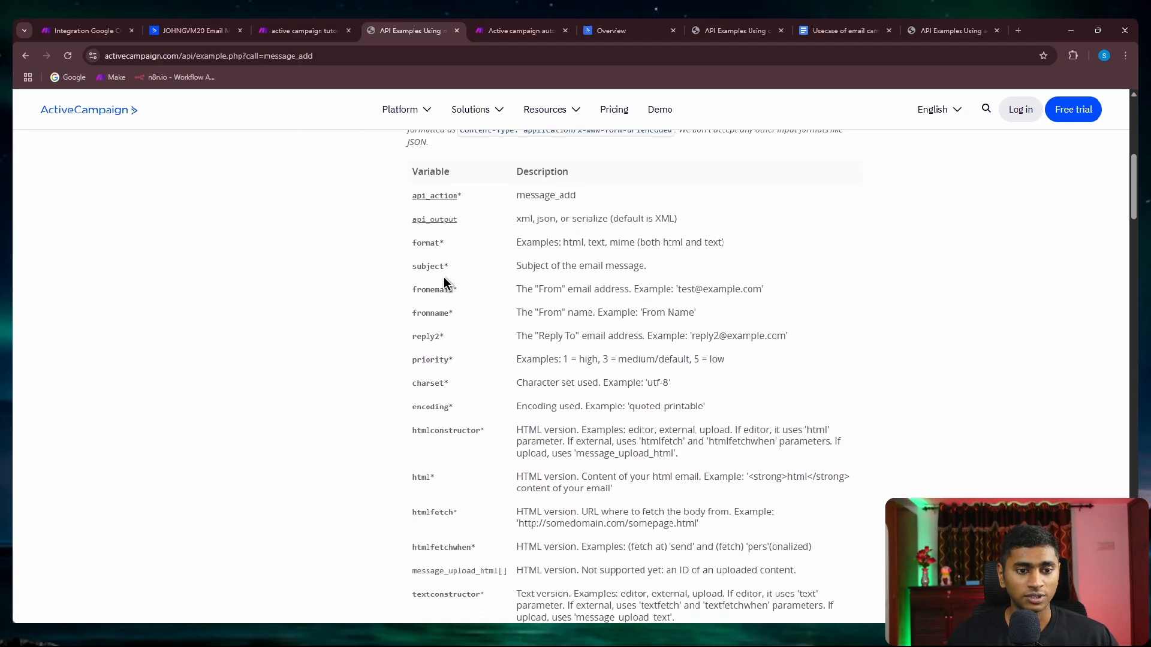
Switch to the create message module in Make and examine the subject field's value and its %FIRSTNAME% personalization tag.
click(296, 25)
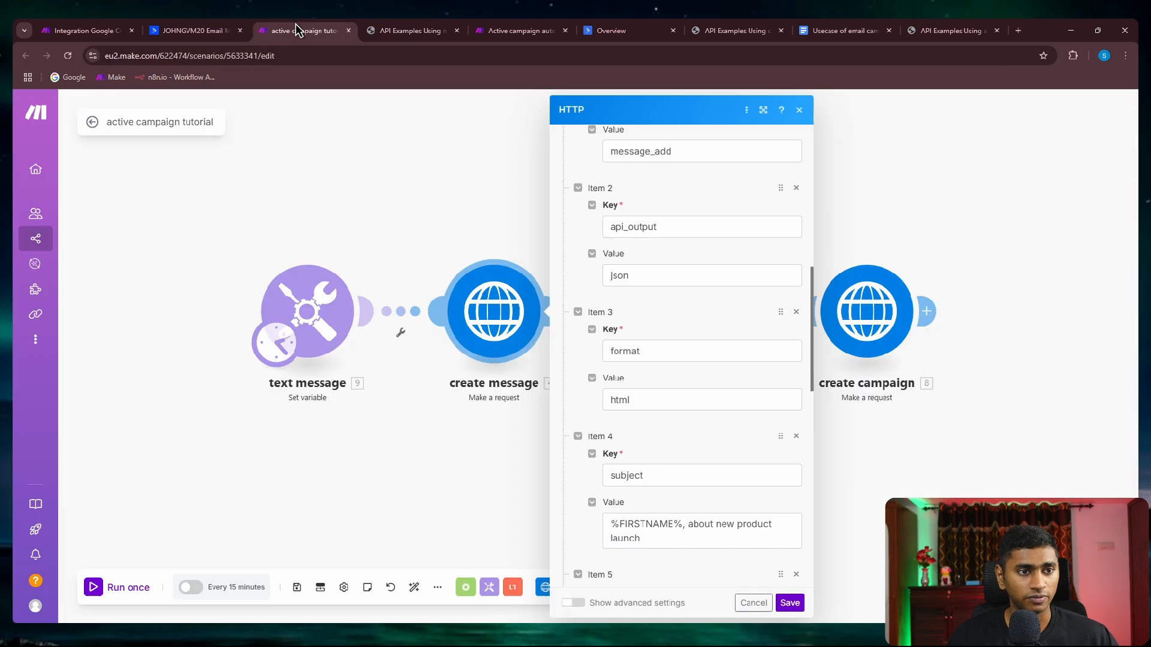
scroll(695, 309, down, 3)
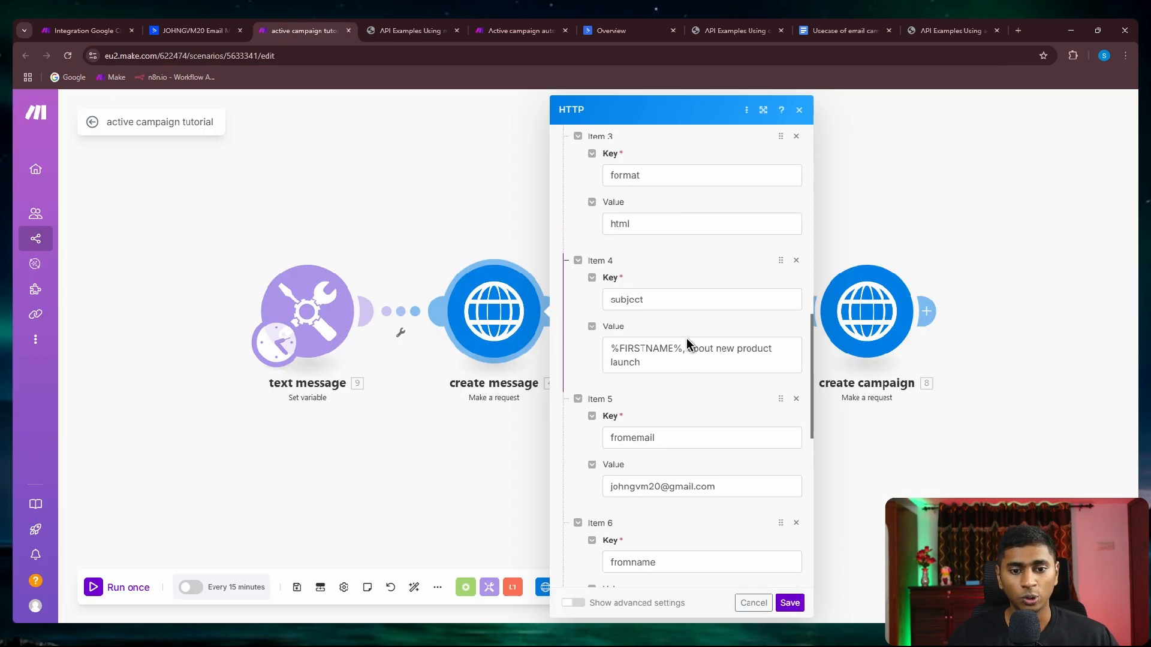
drag(683, 350, 611, 350)
click(652, 382)
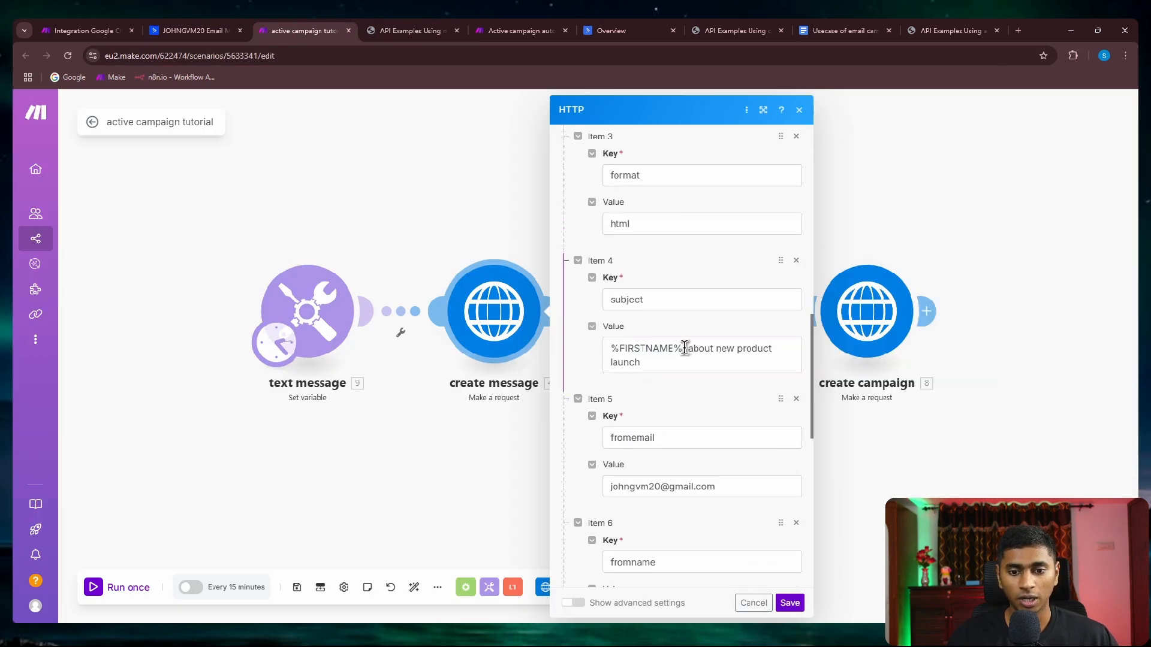
drag(687, 348, 699, 368)
click(701, 395)
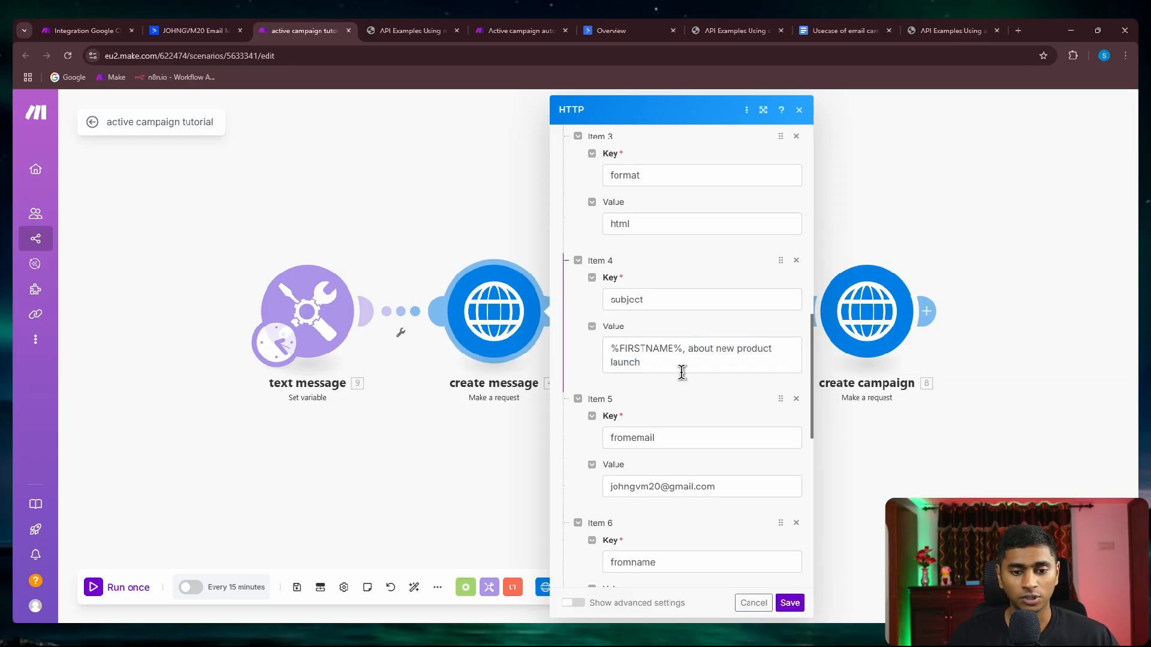
drag(682, 349, 591, 355)
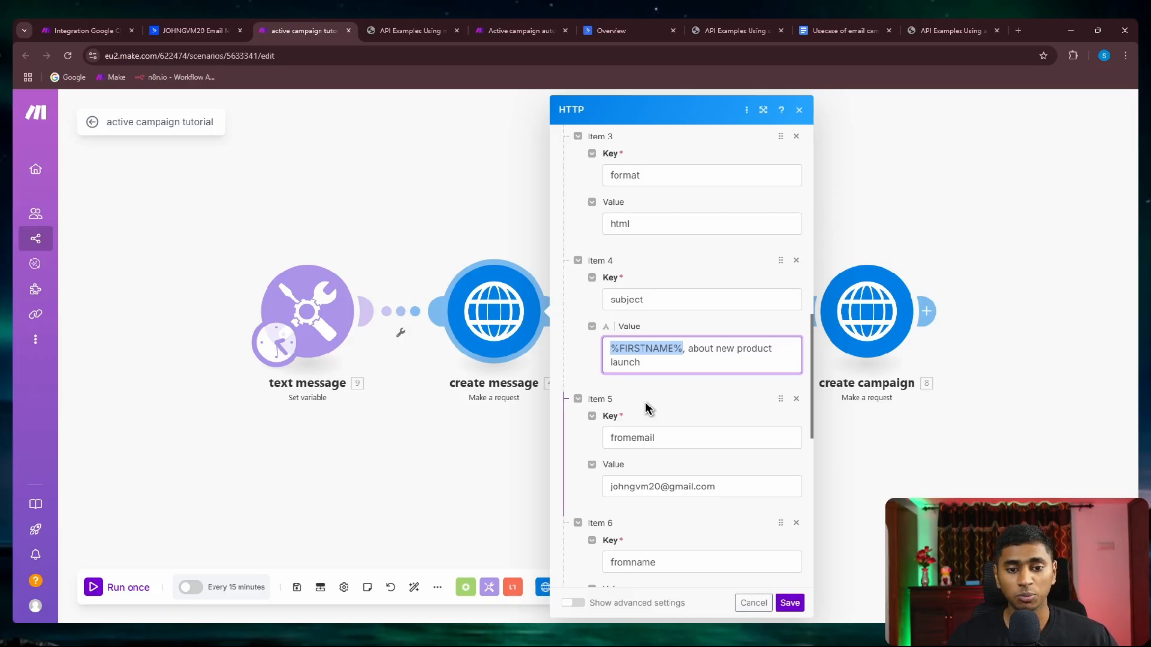
Review the fromemail and fromname fields of the create message module.
scroll(647, 405, down, 1)
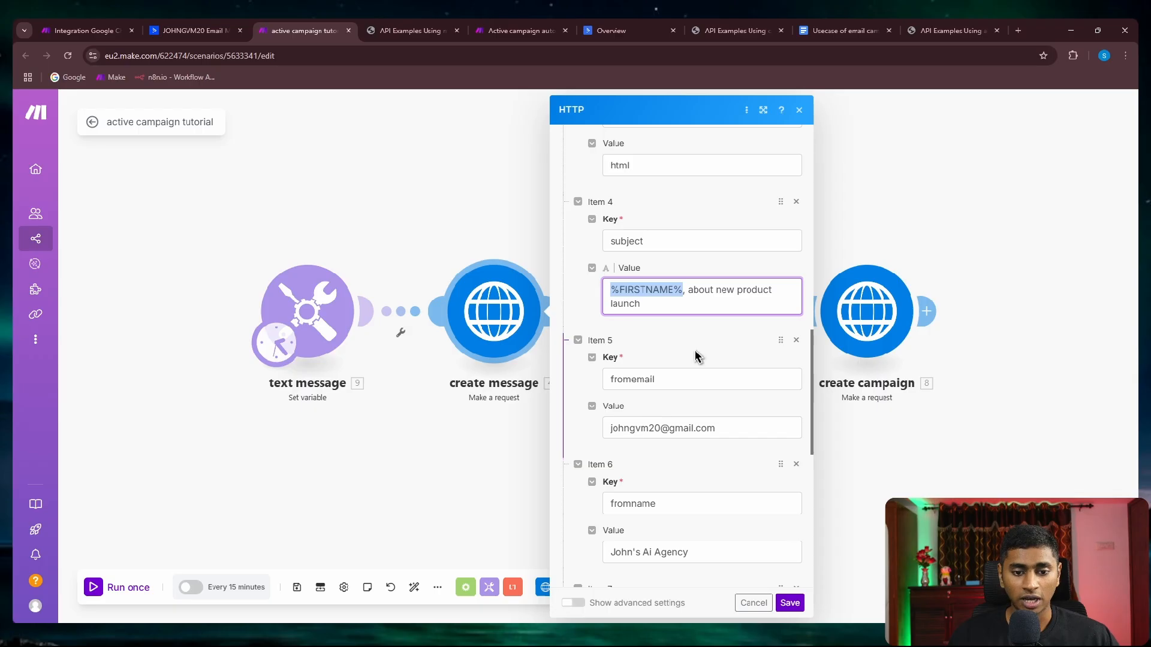
scroll(692, 353, down, 1)
click(689, 310)
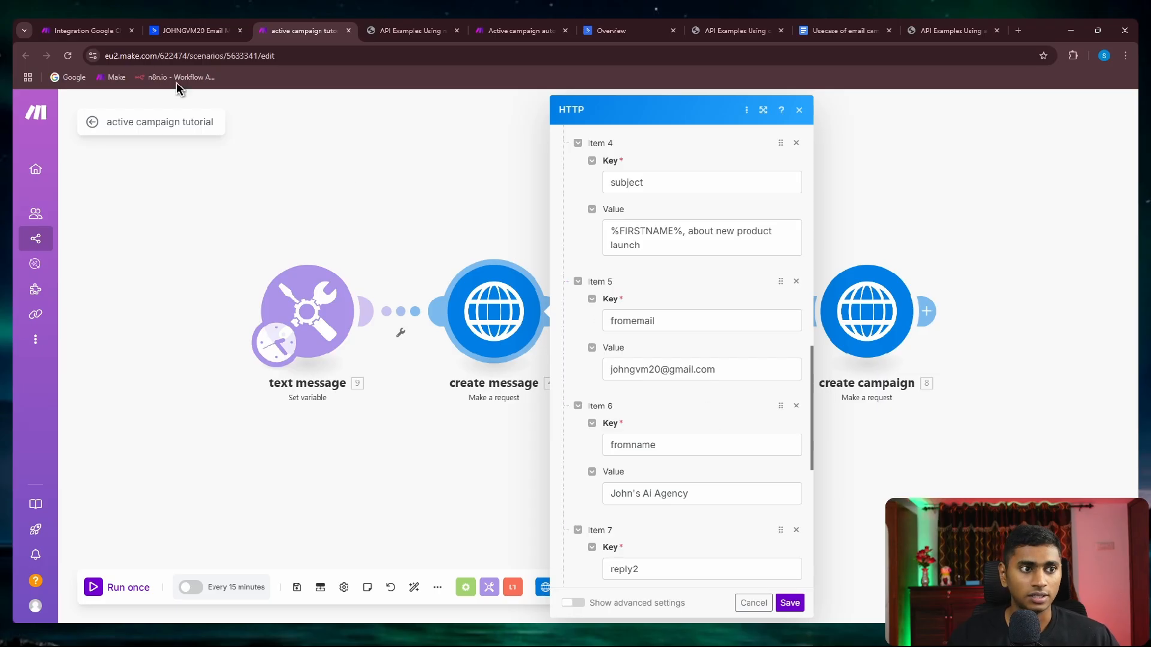
Open the Advanced settings in ActiveCampaign and check the authentication and verification status of the sending domains.
click(182, 33)
click(91, 180)
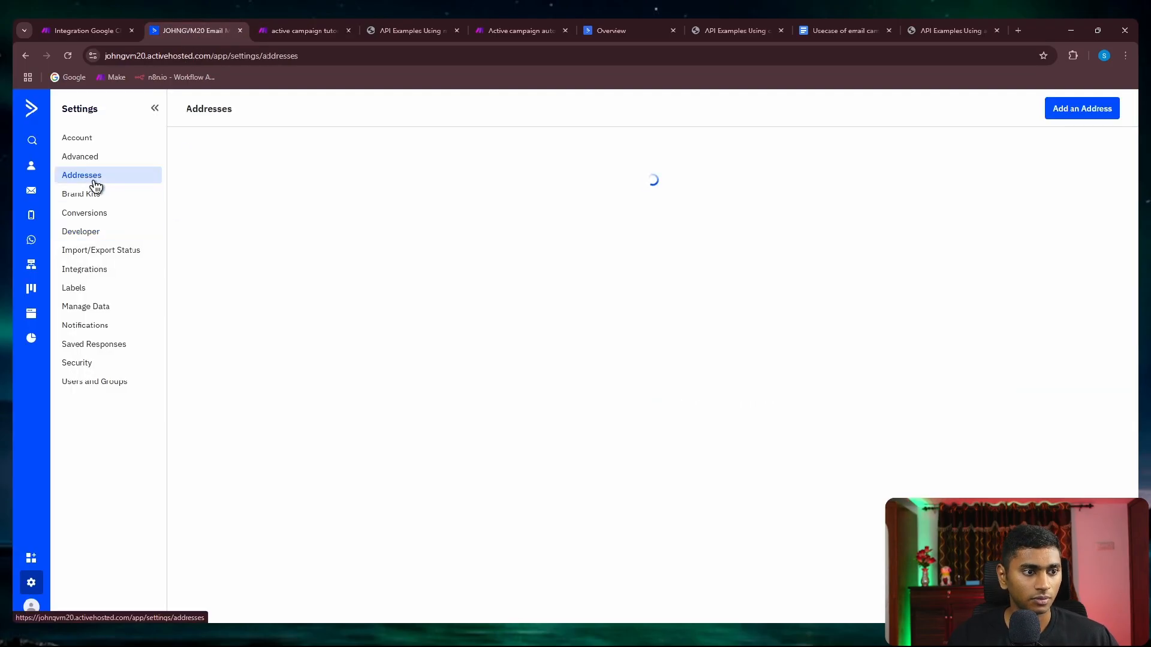
click(94, 160)
scroll(529, 368, down, 2)
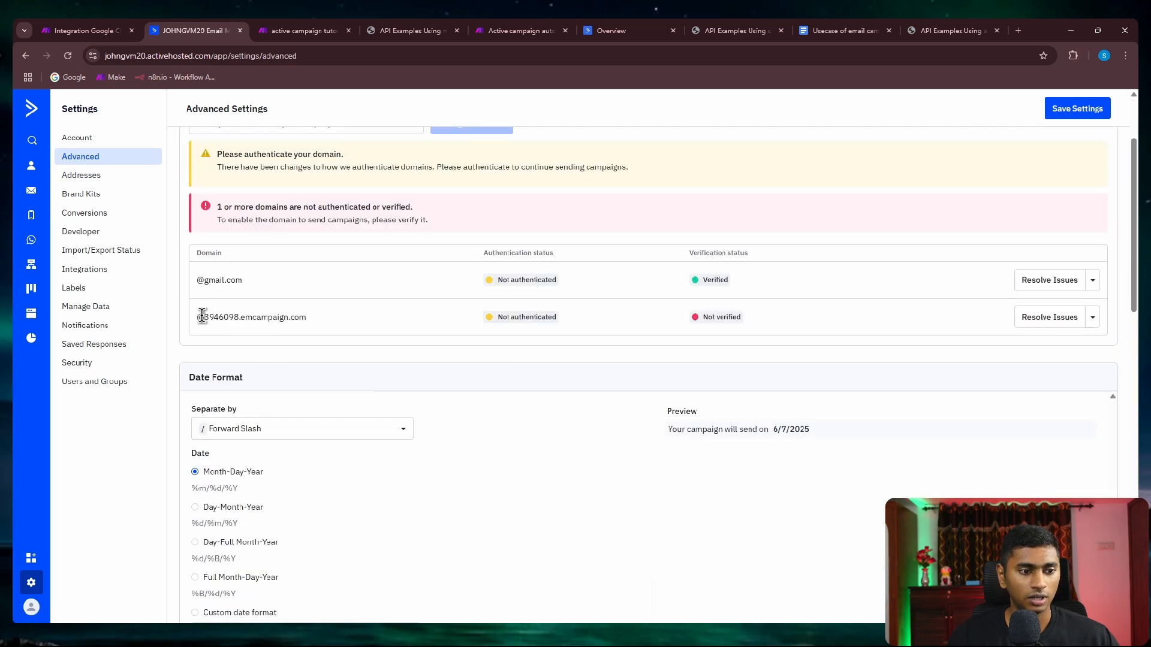
mouse_move(203, 316)
mouse_down()
mouse_move(314, 320)
mouse_move(197, 326)
mouse_up()
click(649, 356)
middle_click(648, 296)
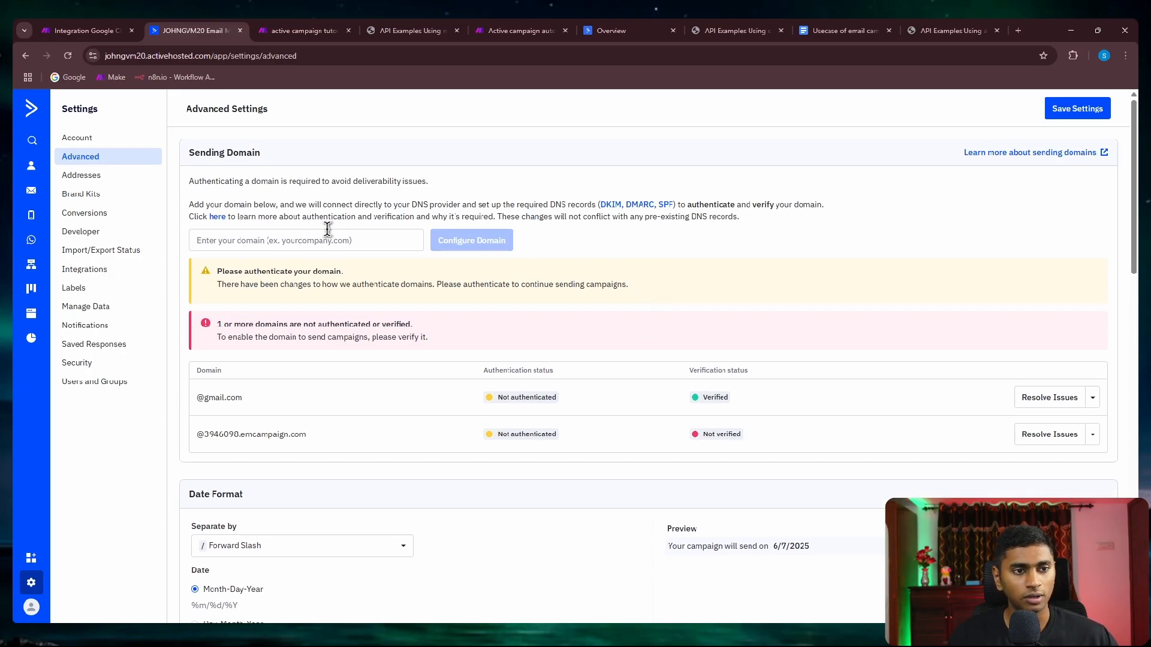
Switch back to Make and review the create message module's fromemail, fromname, reply2 and html body fields.
click(312, 33)
scroll(660, 284, down, 1)
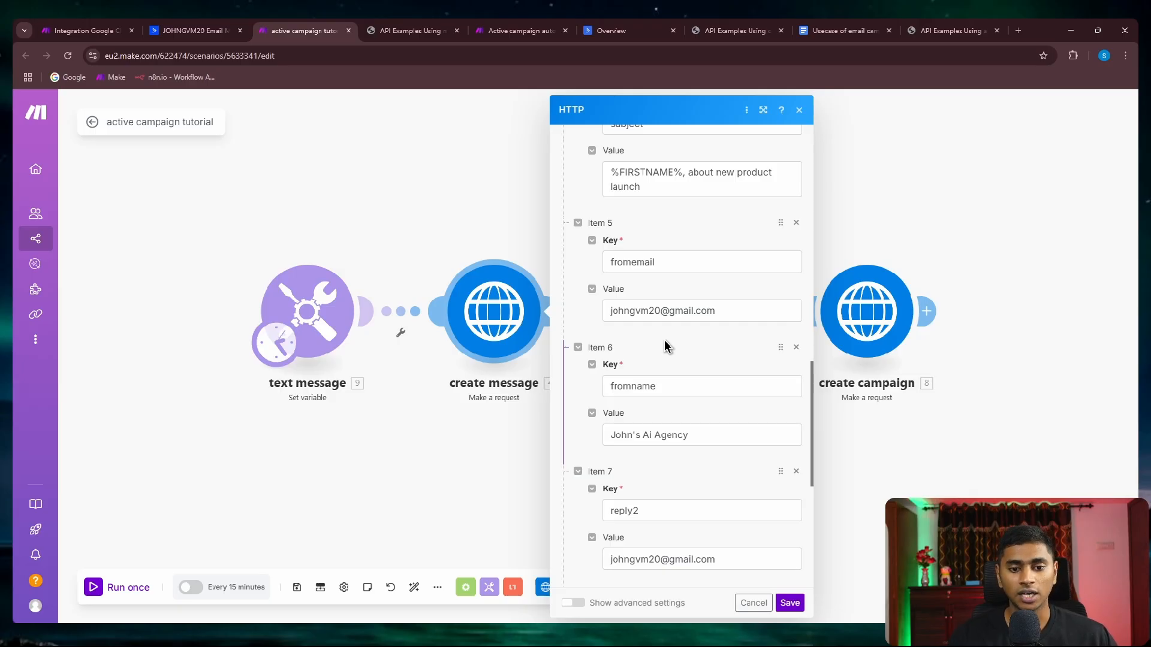
scroll(665, 346, down, 2)
scroll(675, 326, up, 1)
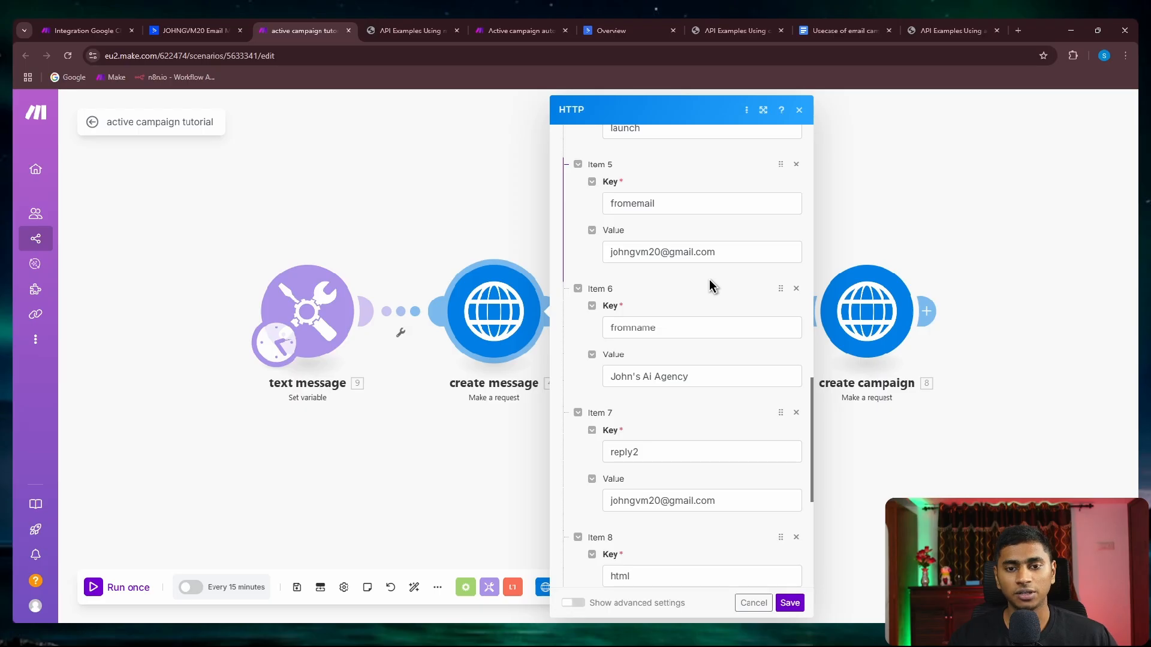
scroll(708, 312, down, 1)
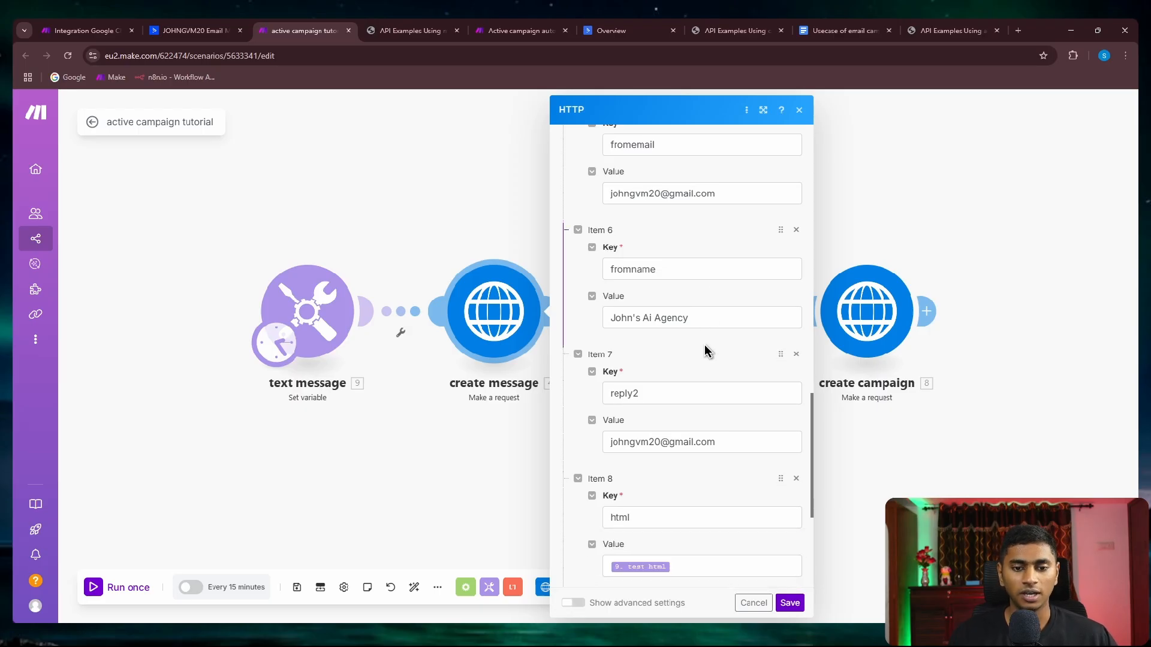
scroll(704, 346, down, 2)
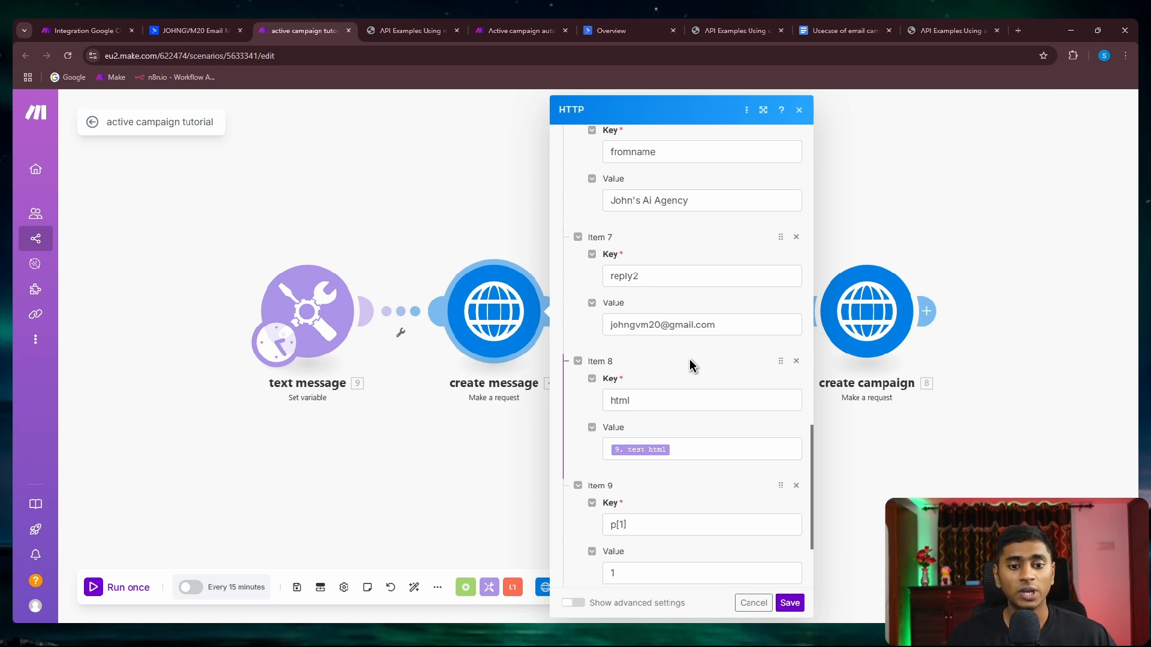
scroll(689, 358, up, 4)
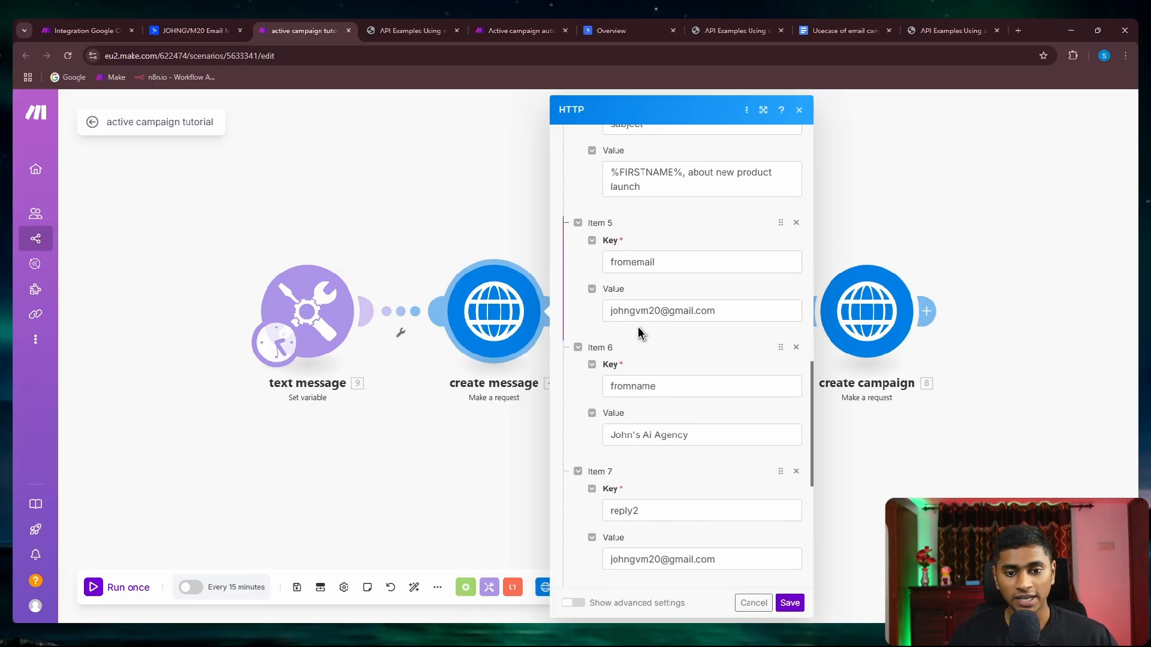
scroll(681, 365, down, 2)
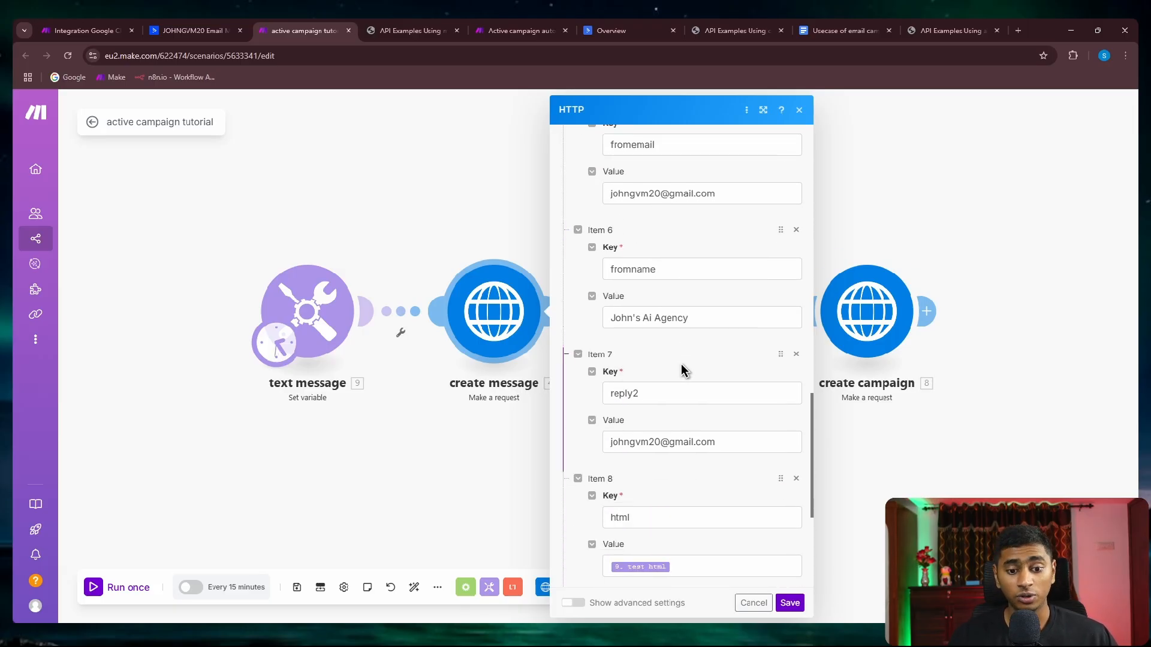
scroll(671, 419, up, 2)
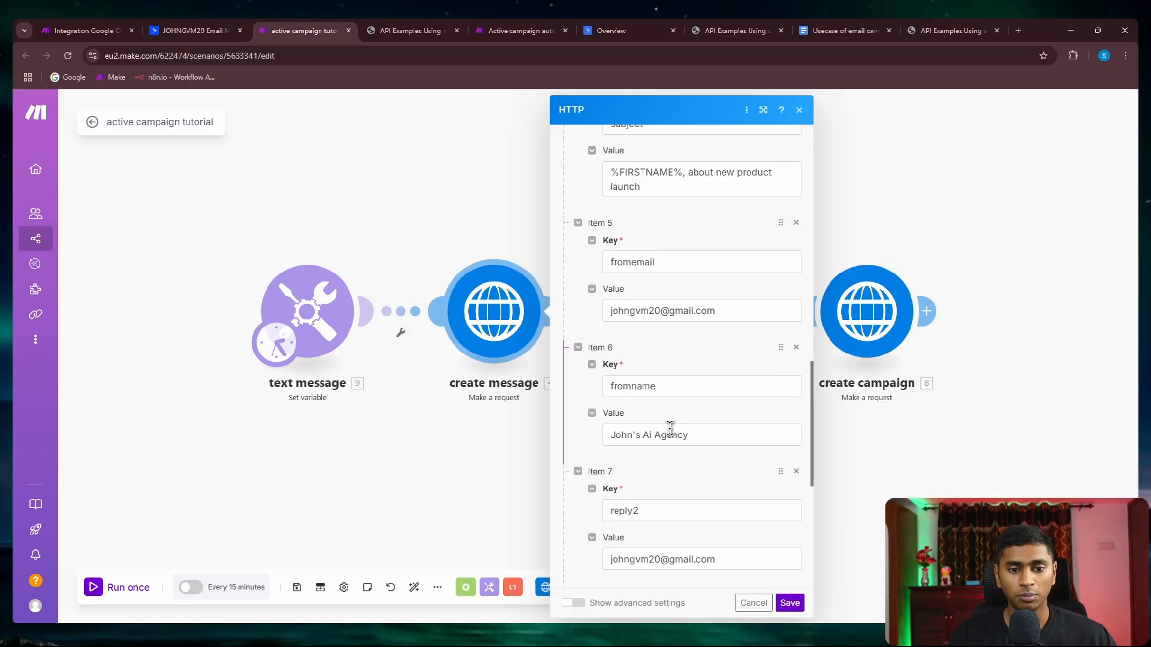
Change the reply2 value to a reply-to email address different from the fromemail address.
scroll(669, 433, down, 1)
scroll(670, 433, down, 1)
click(666, 442)
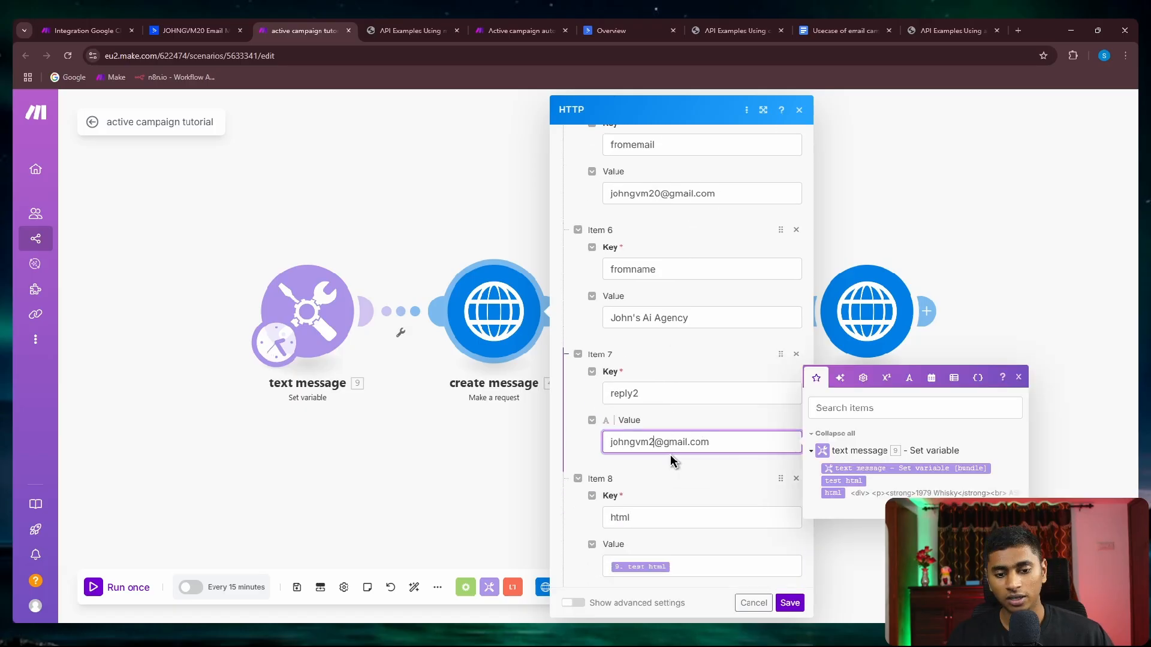
text(20-2)
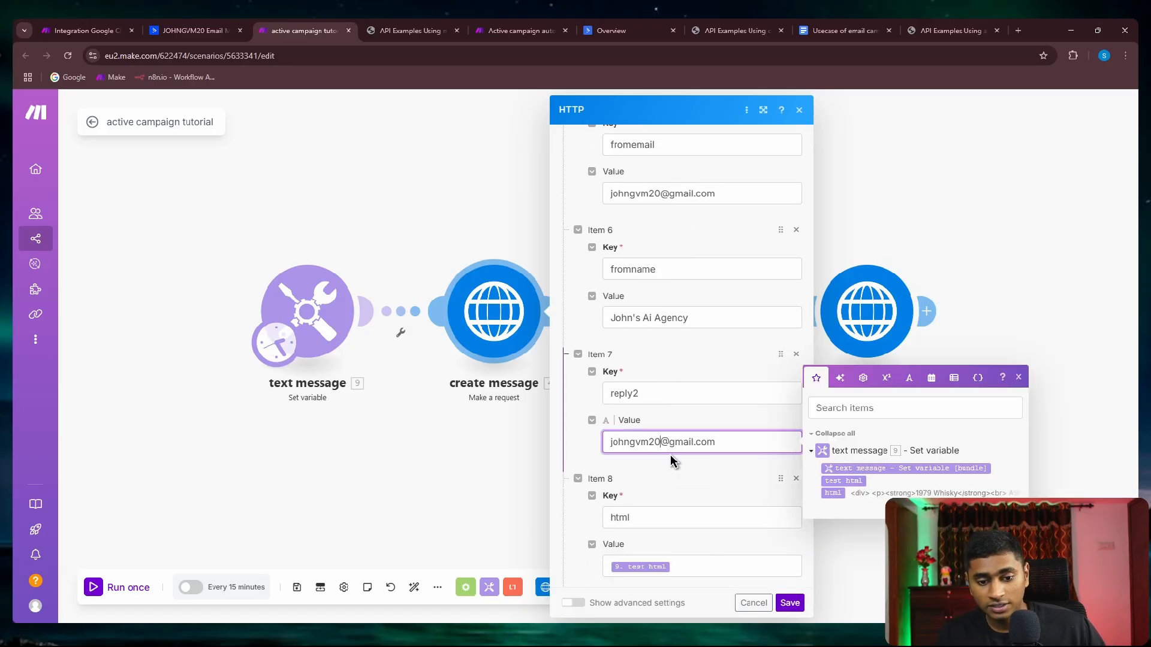
click(681, 488)
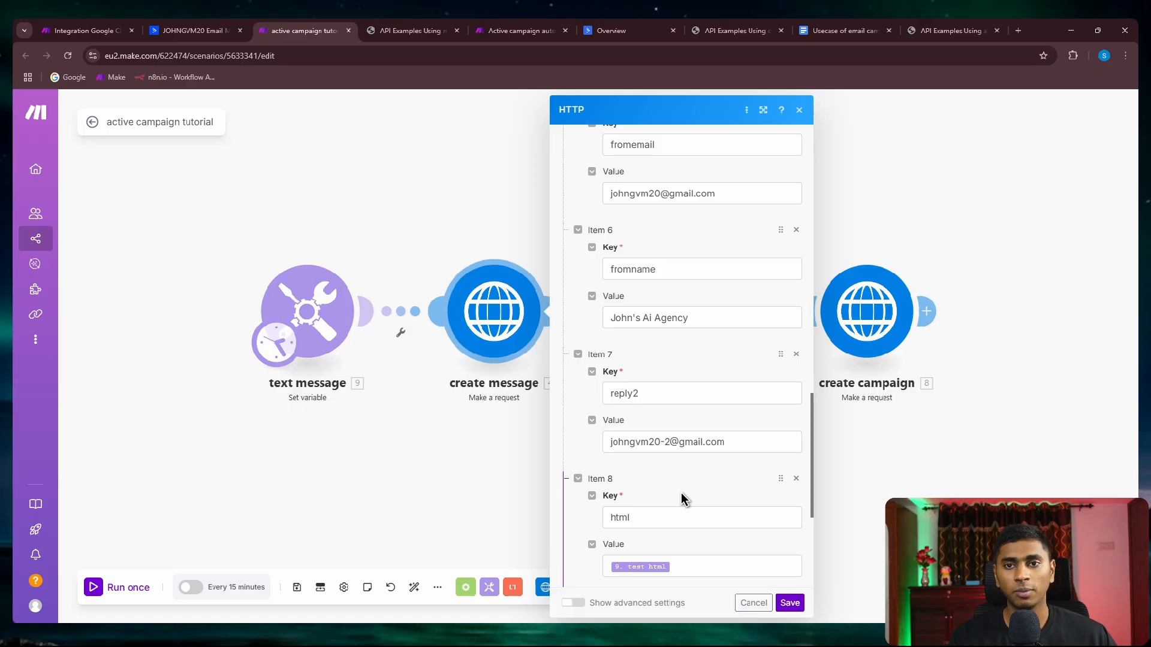
Compare the format field with the html field mapped to the test html variable, and save the create message module.
scroll(681, 493, down, 2)
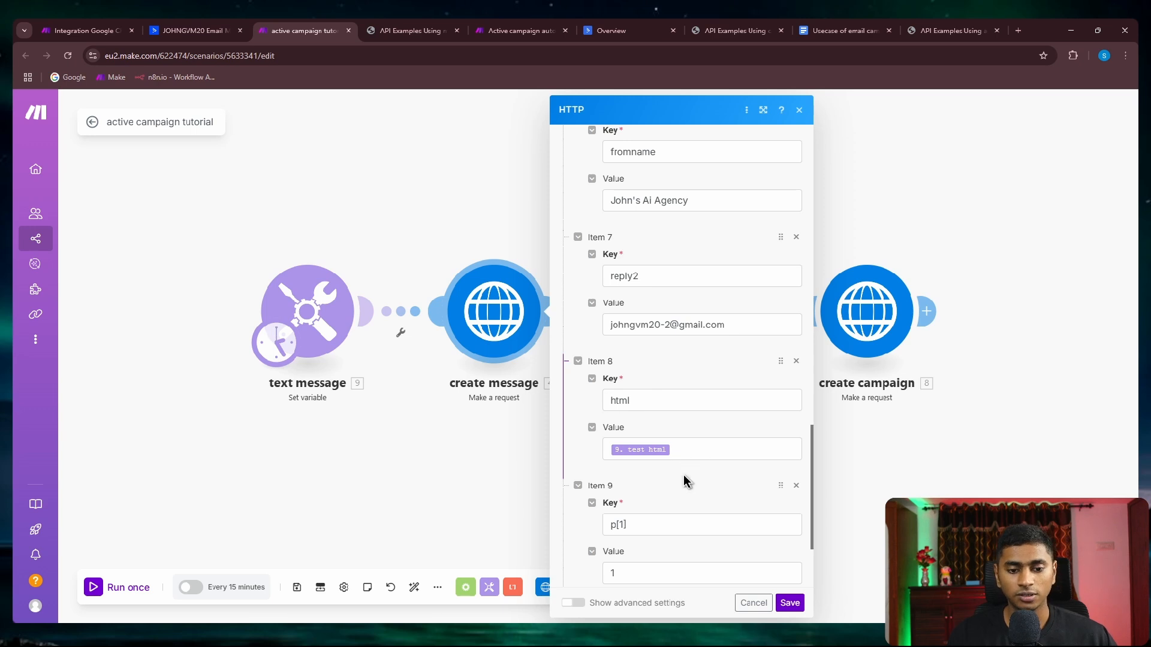
scroll(688, 423, up, 8)
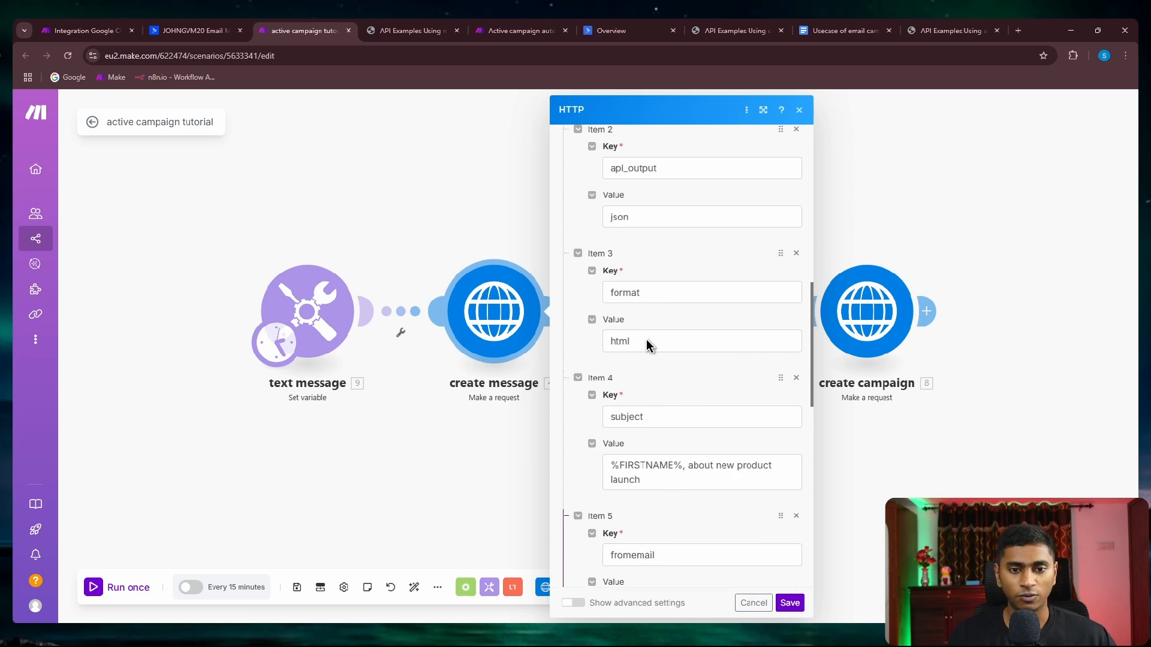
scroll(640, 398, down, 8)
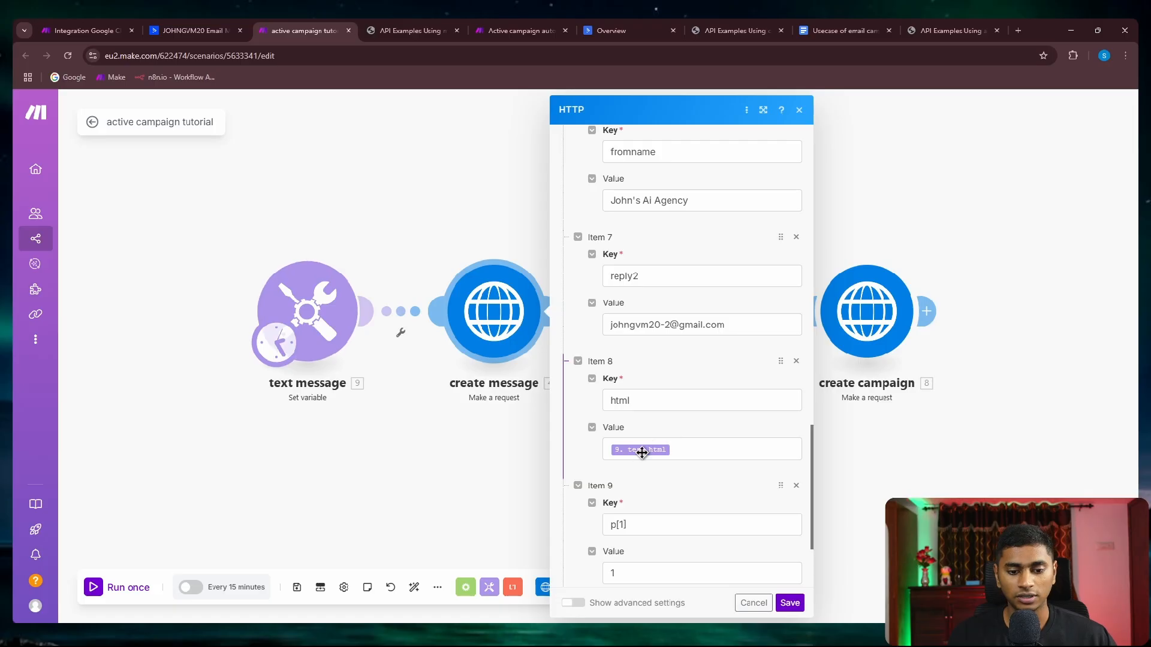
scroll(642, 453, down, 1)
click(799, 605)
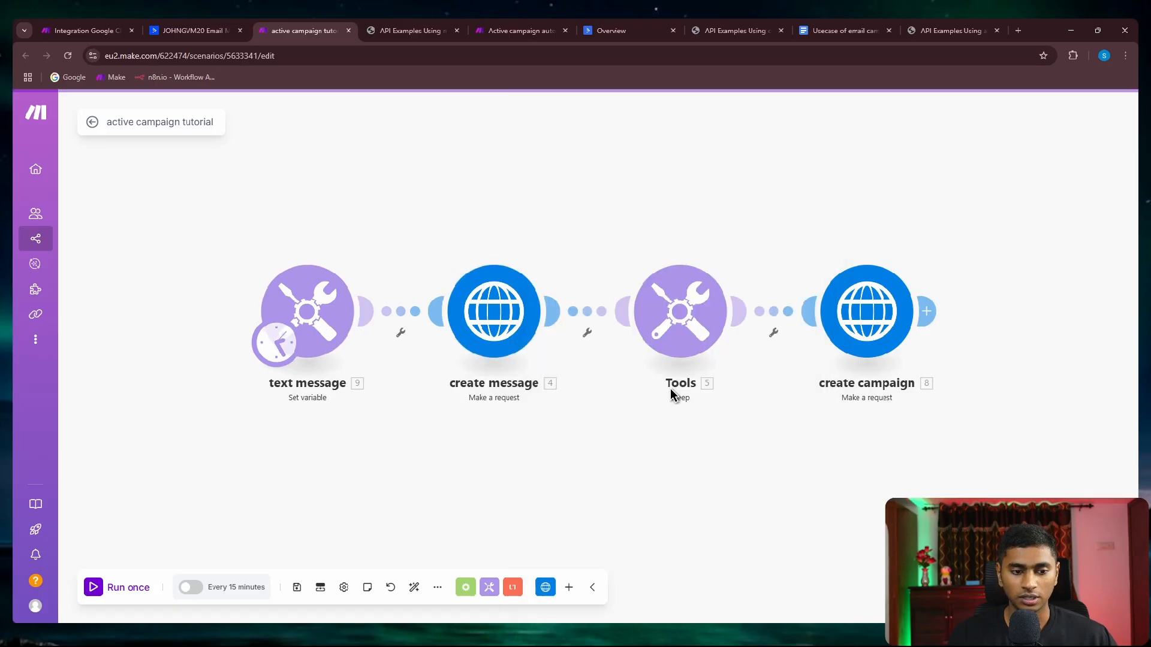
Inspect the HTML email content stored in the text message module's test html variable, leaving it unedited.
click(322, 305)
scroll(456, 371, down, 5)
scroll(492, 354, up, 5)
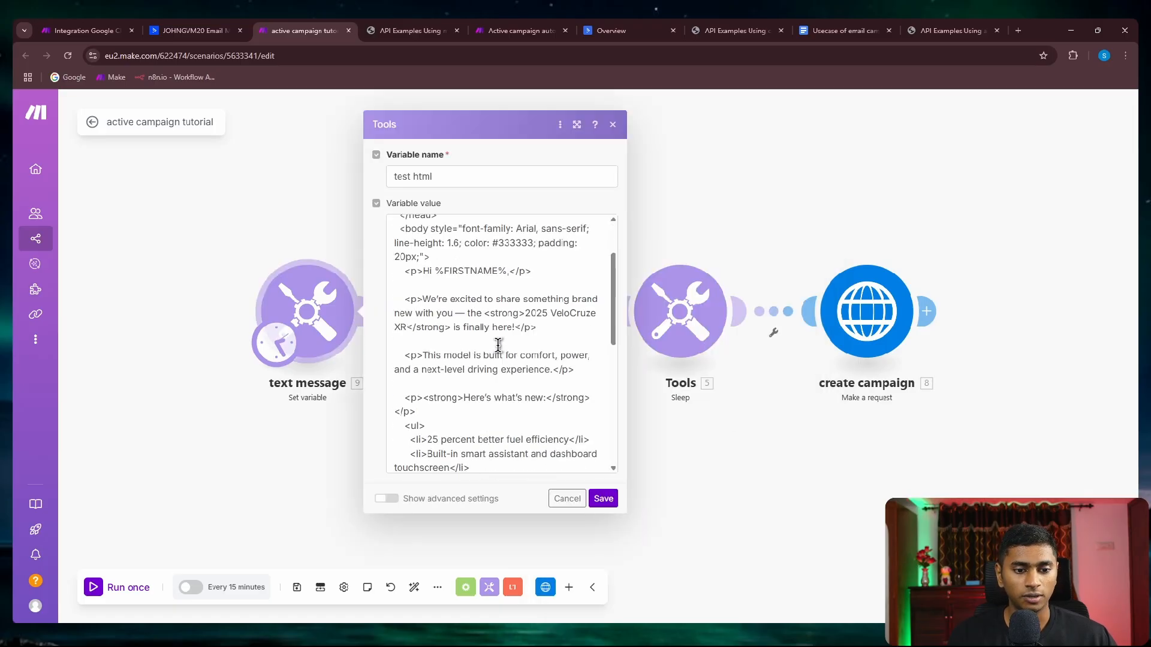
click(567, 498)
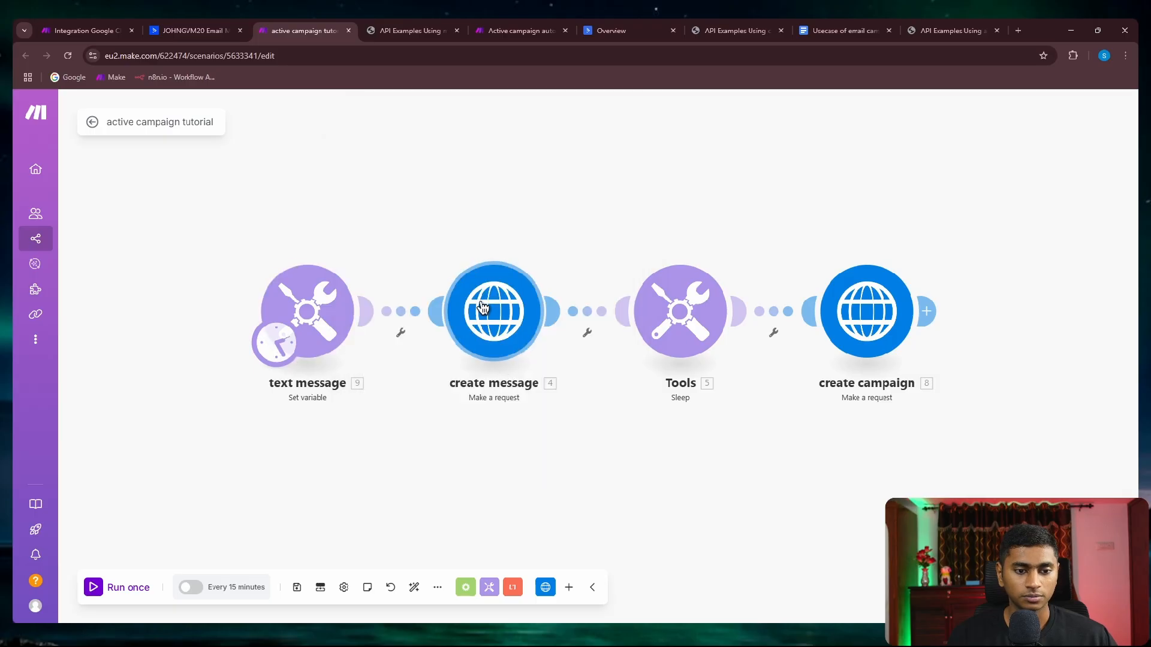
Restore the reply2 value of the create message module to the same email address as fromemail and save the module.
click(486, 309)
scroll(659, 379, down, 15)
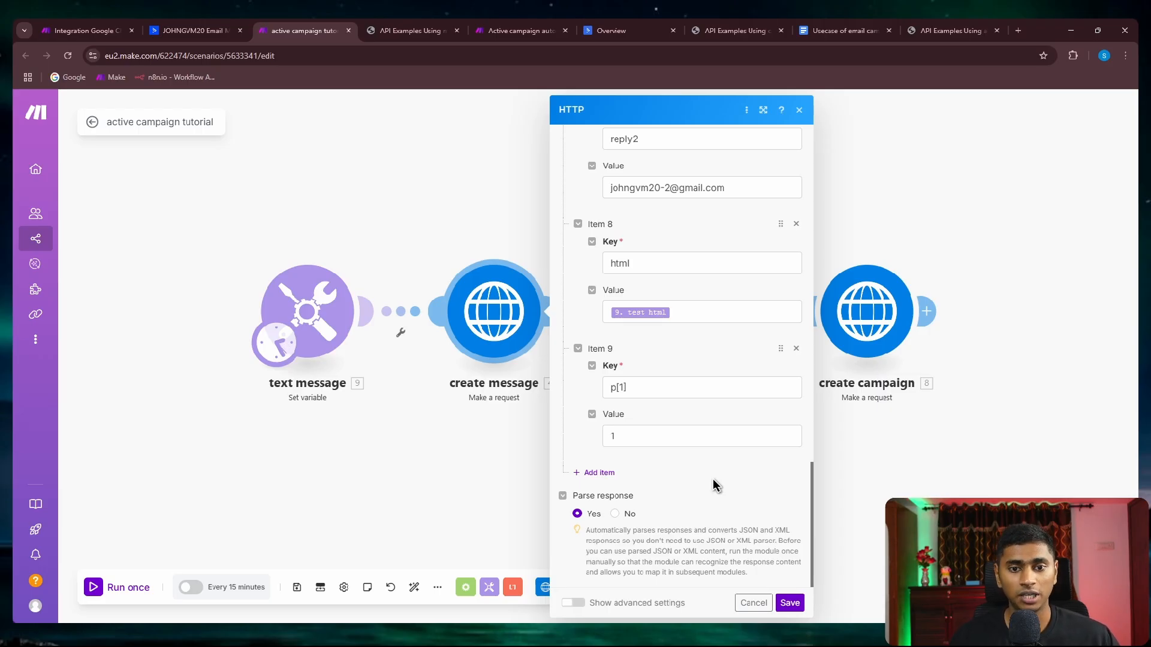
click(669, 188)
key(BackSpace)
key(BackSpace)
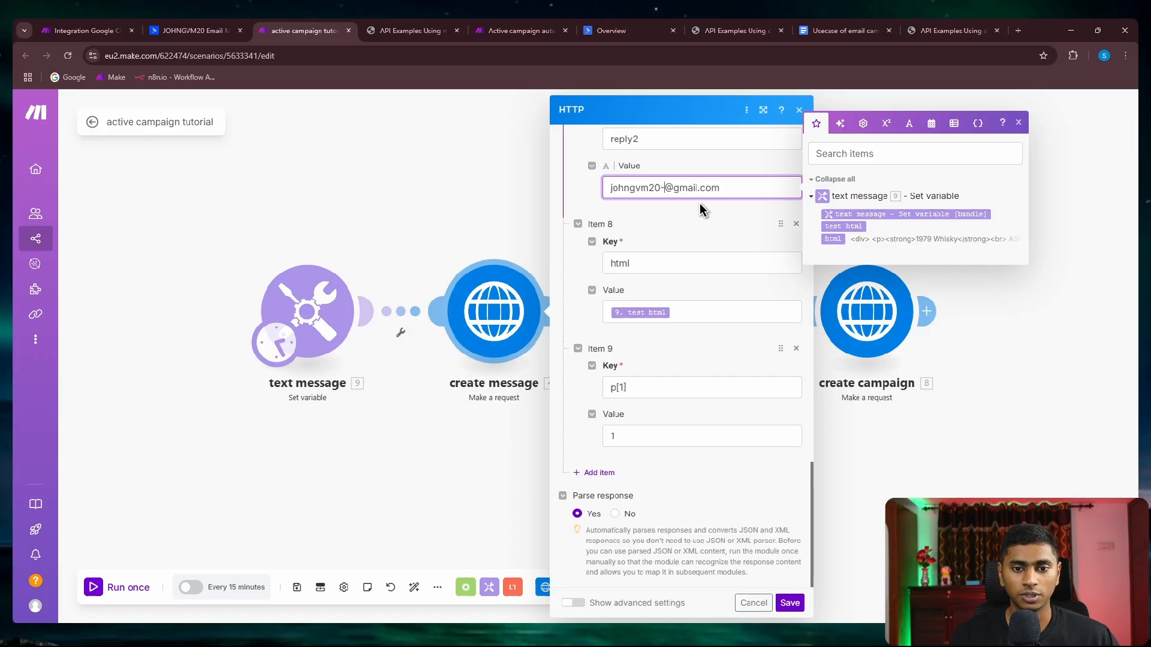
click(789, 603)
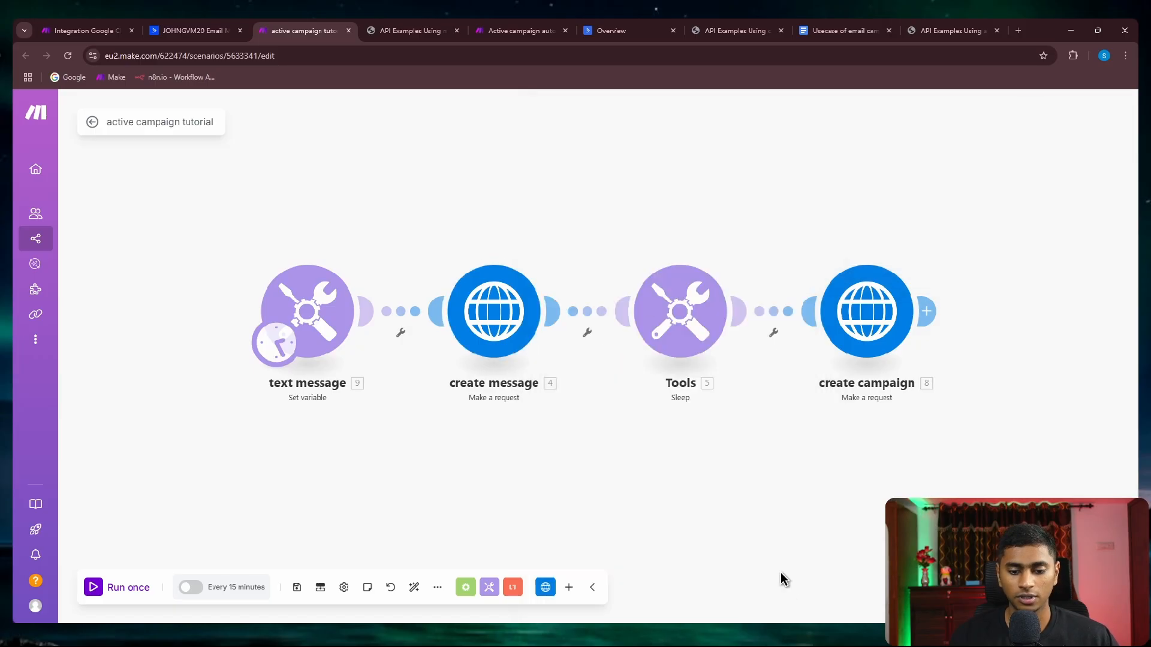
Open the contact lists in ActiveCampaign and look at the form for creating a new list without saving one.
click(199, 30)
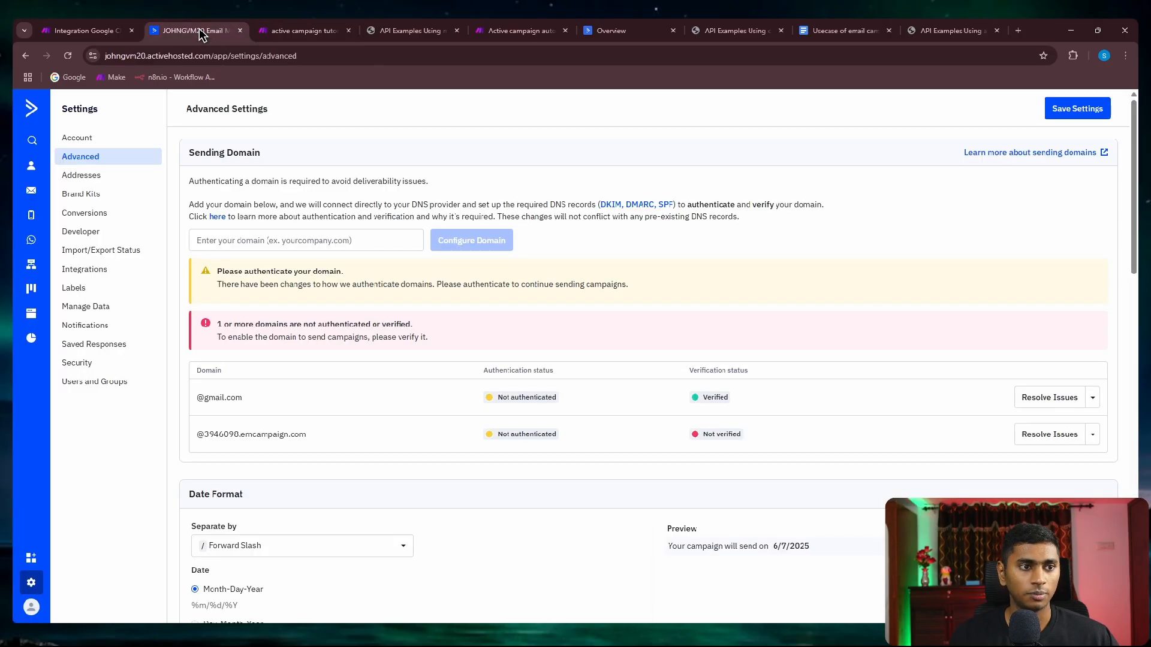
click(34, 173)
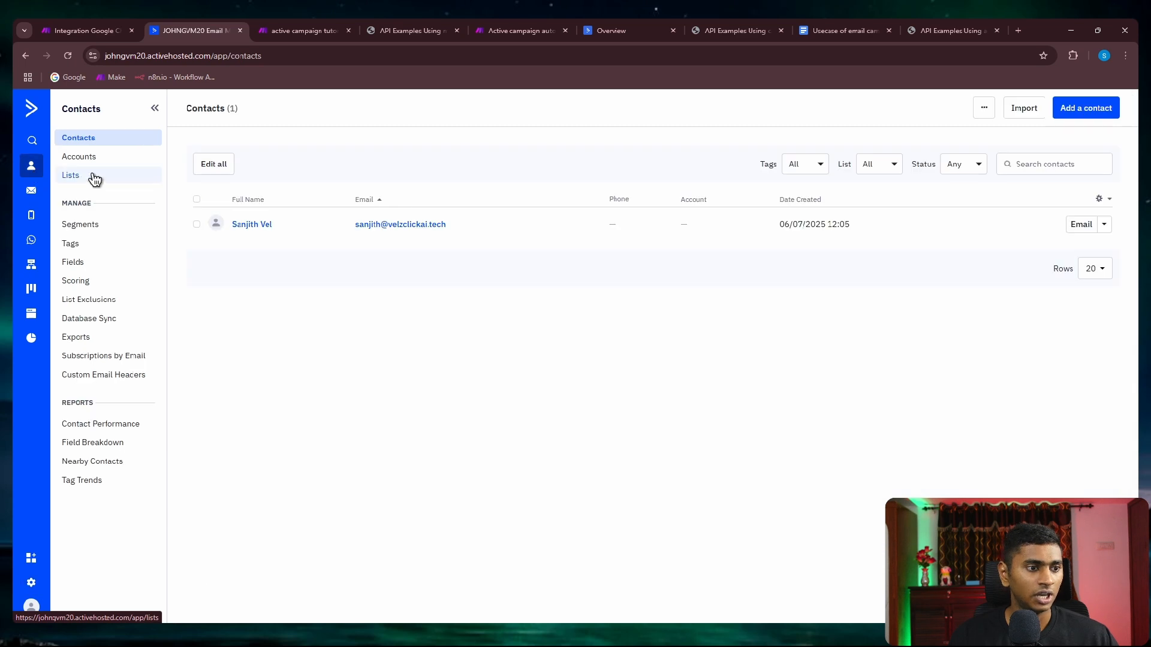
click(76, 177)
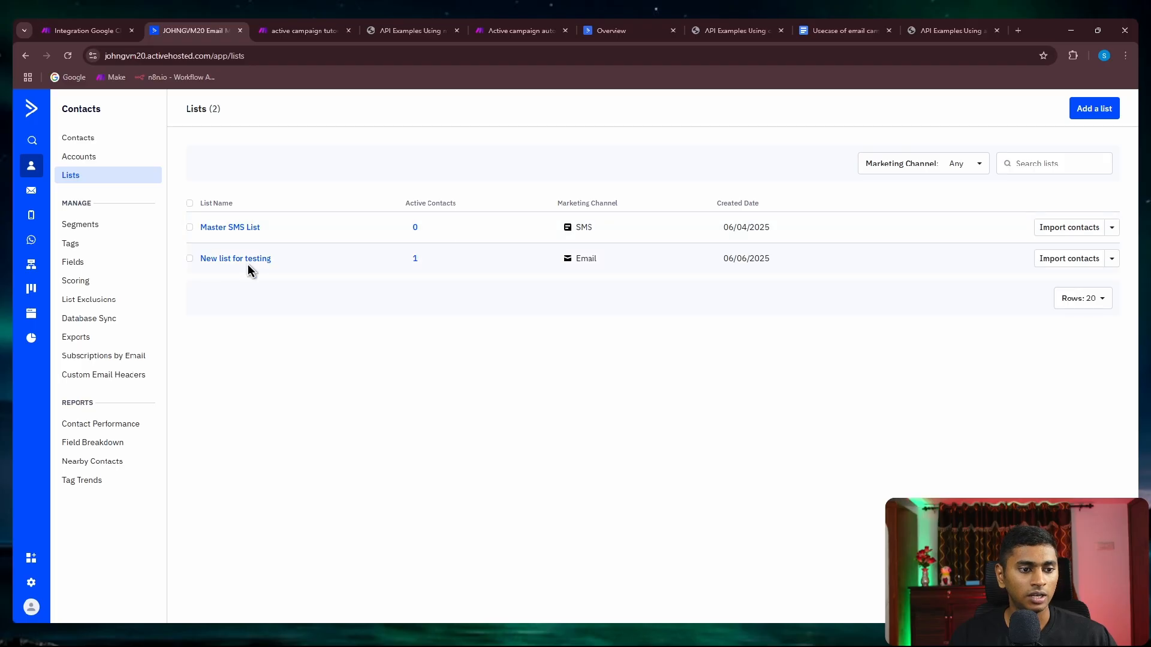
click(1101, 114)
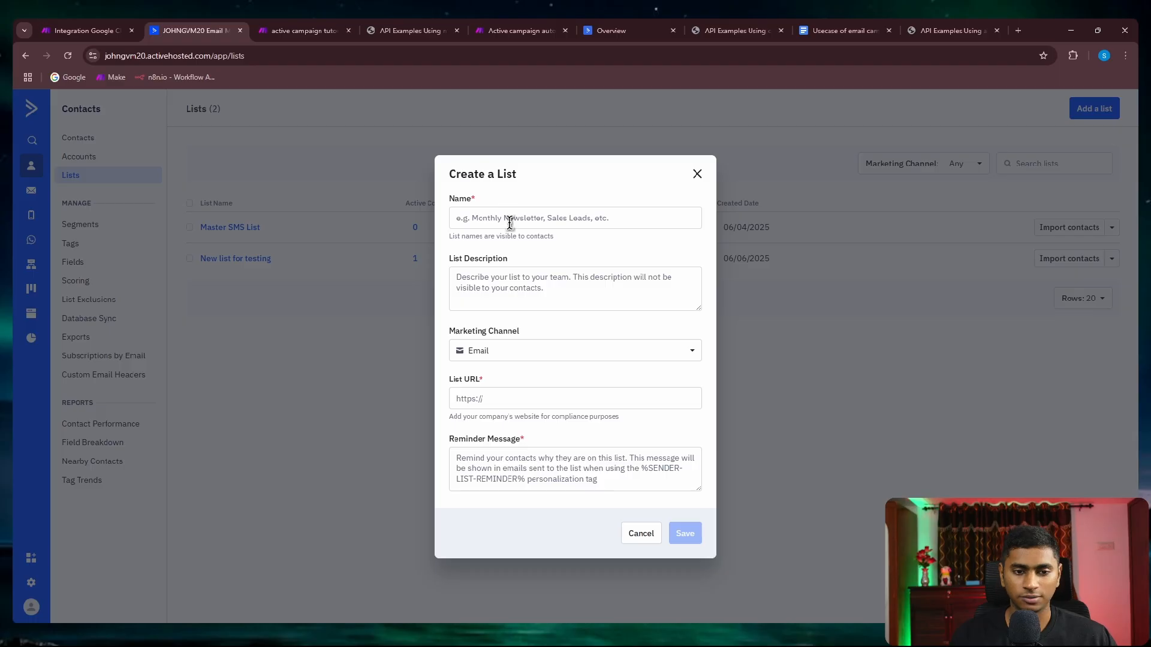
click(696, 175)
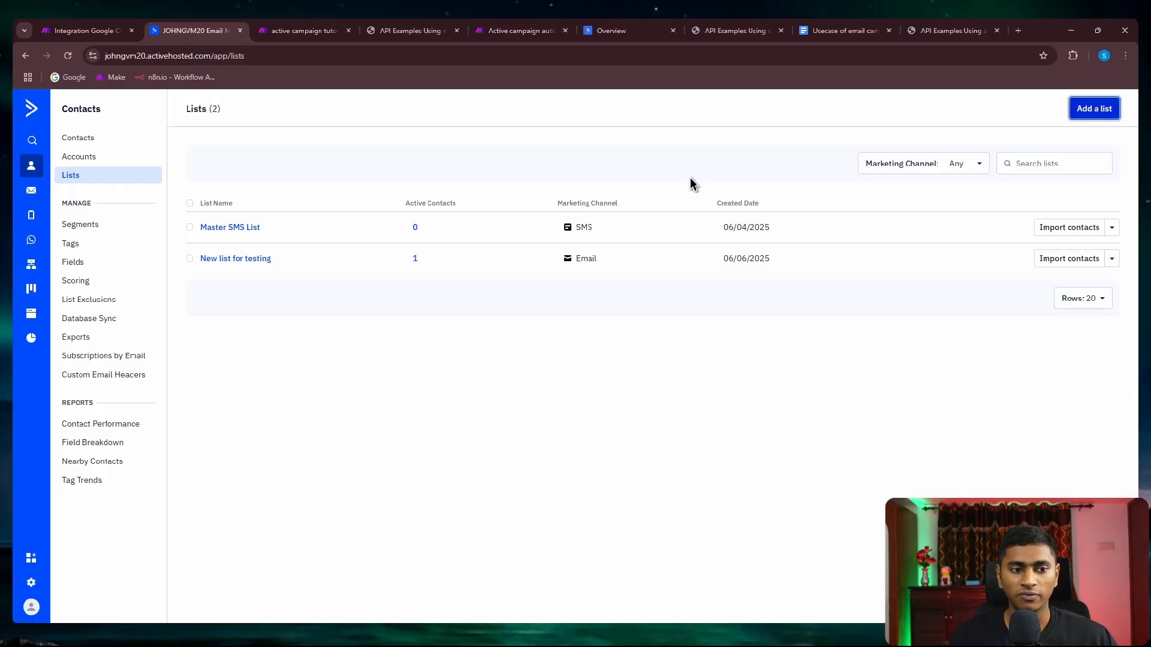
Find the list IDs of New list for testing and Master SMS List in the URLs of their contact pages.
click(228, 258)
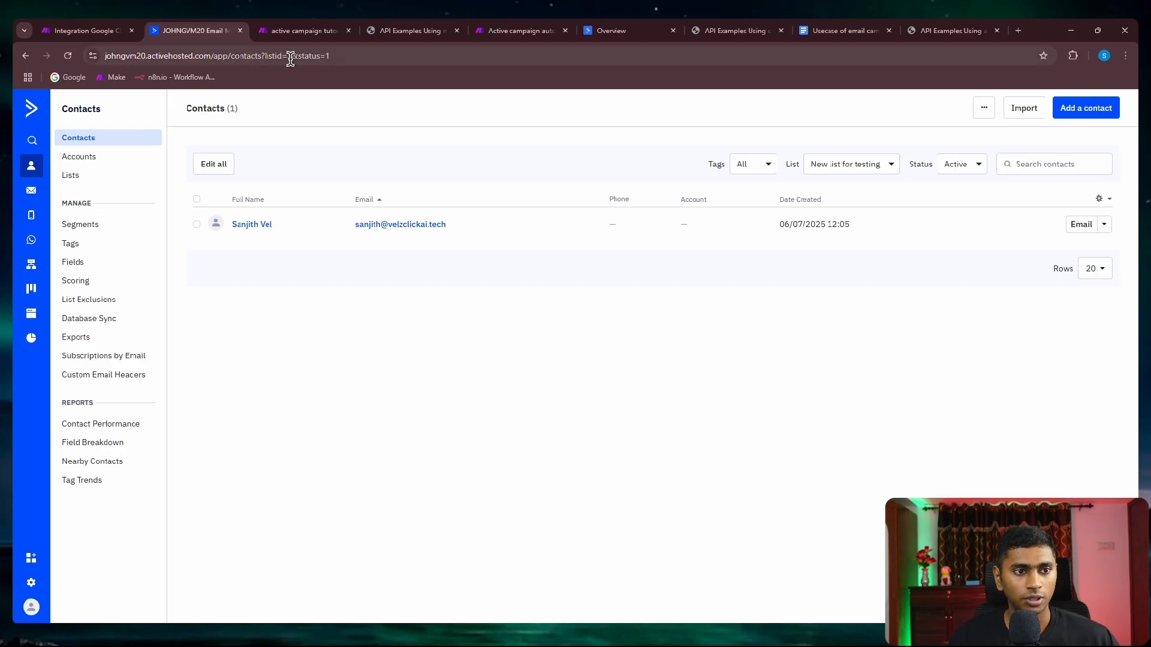
drag(292, 58, 263, 74)
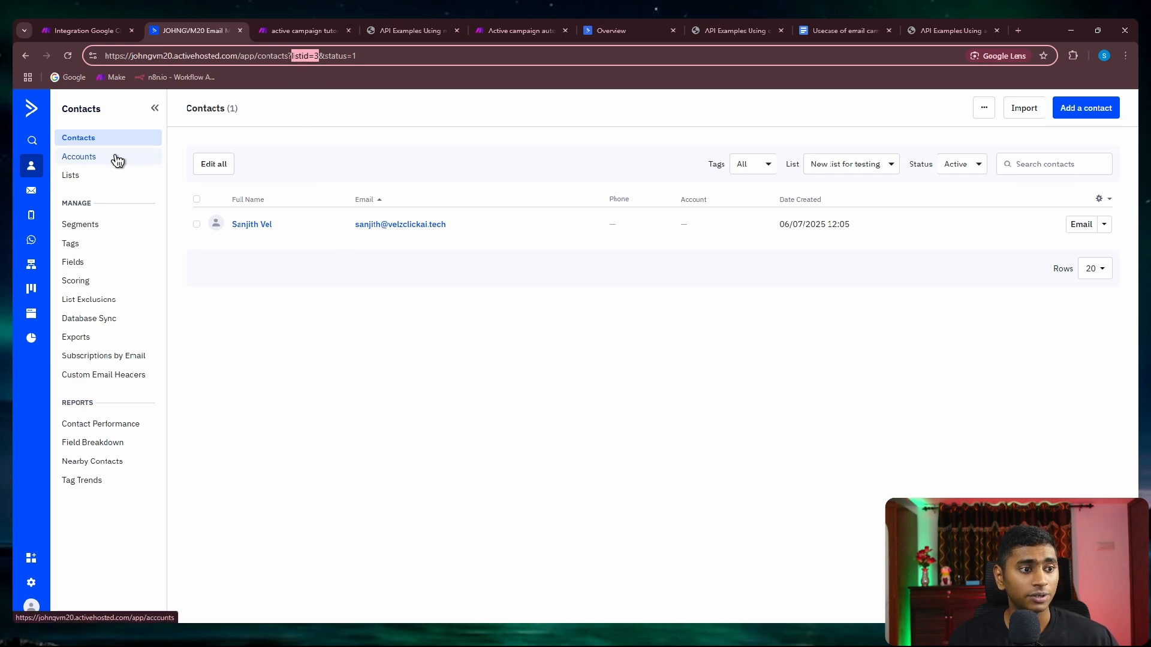
click(109, 182)
click(113, 181)
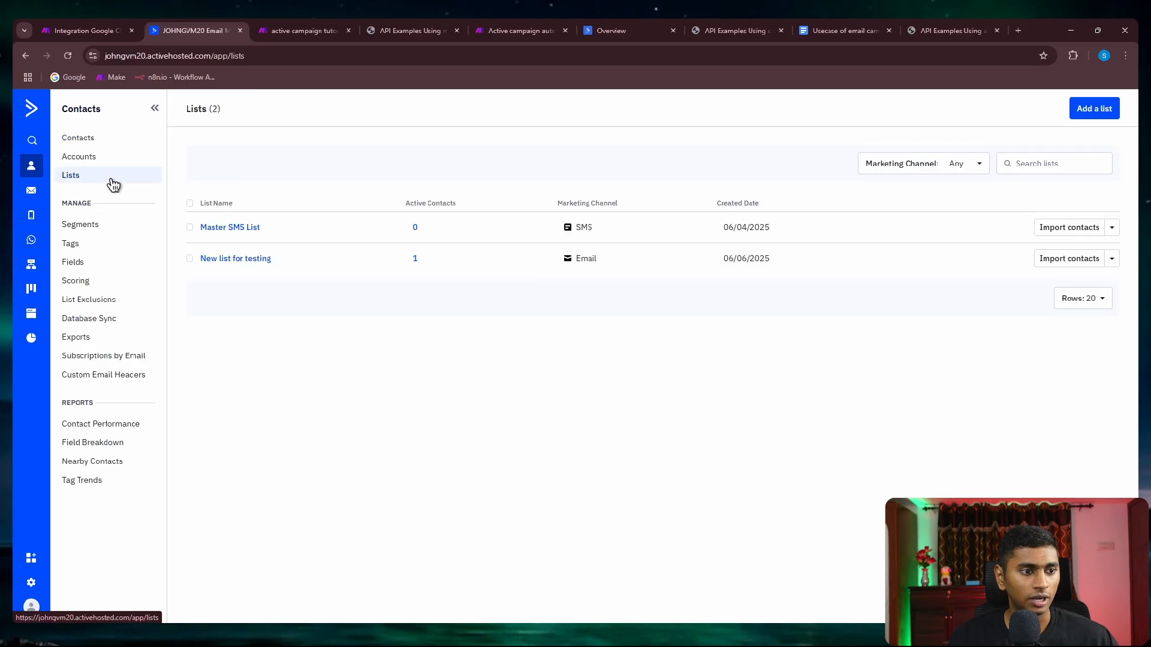
click(224, 224)
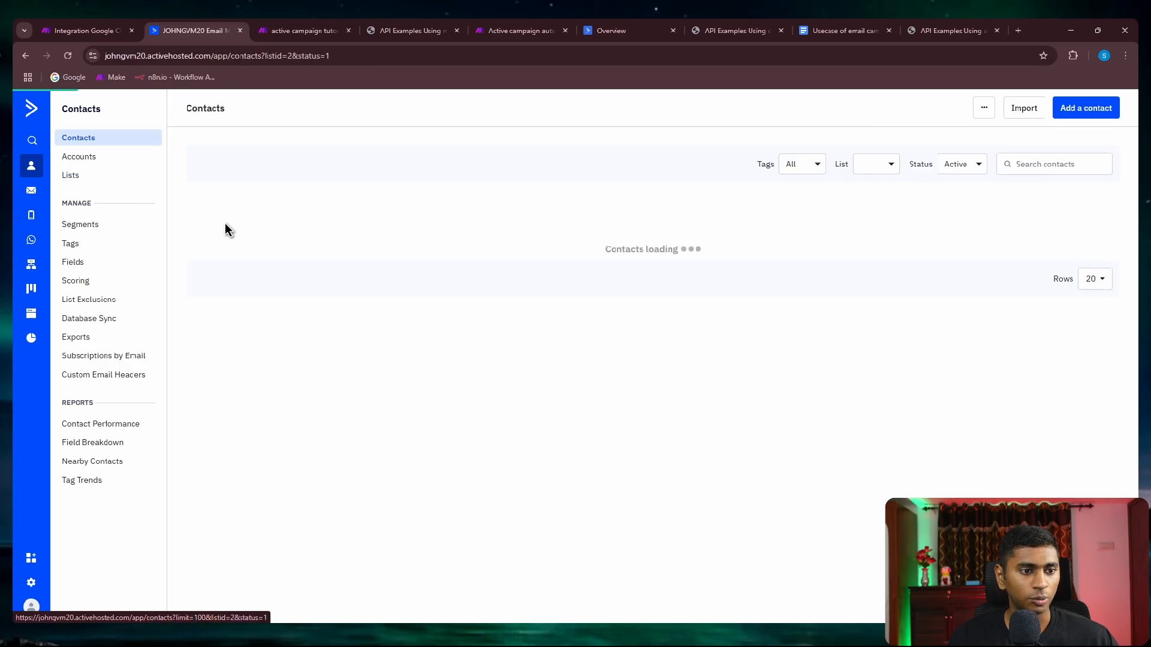
click(290, 56)
double_click(290, 55)
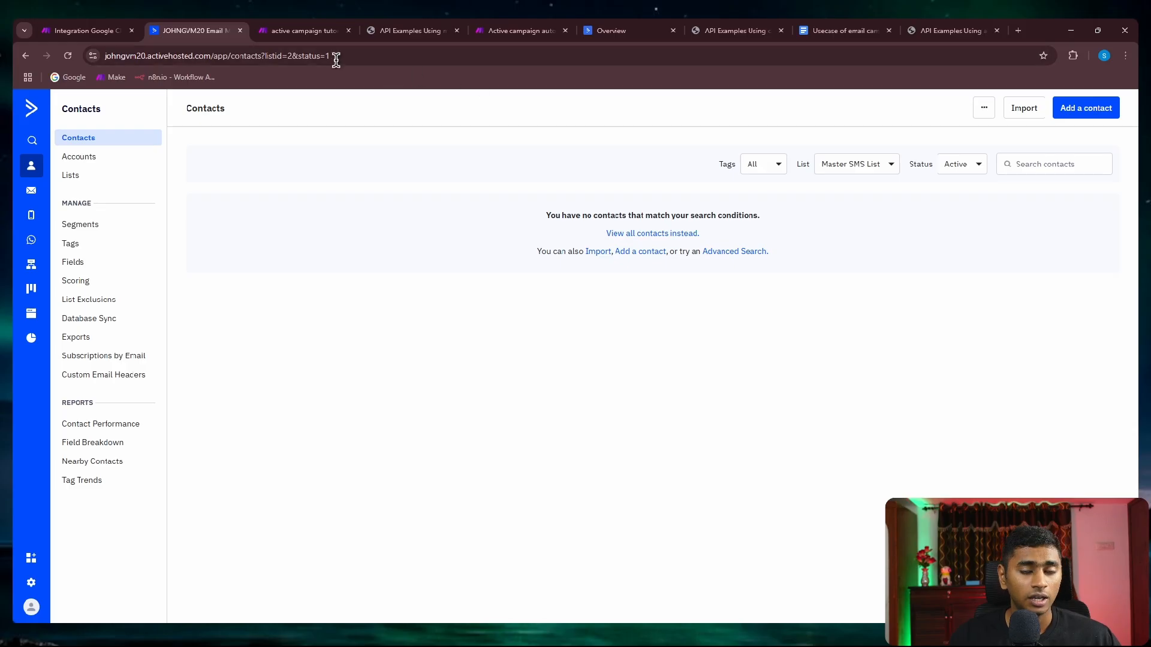
In Make, set item 9 of the create message module's body fields to key p[3] with value 3.
click(295, 33)
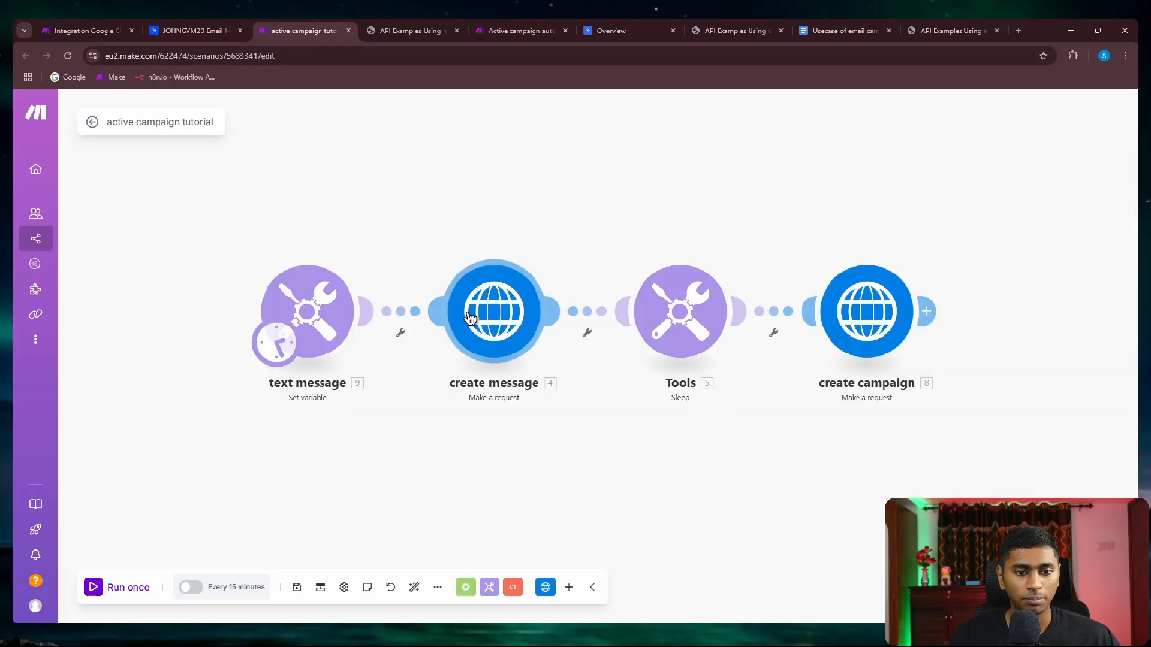
click(468, 320)
scroll(676, 394, down, 5)
scroll(677, 388, down, 10)
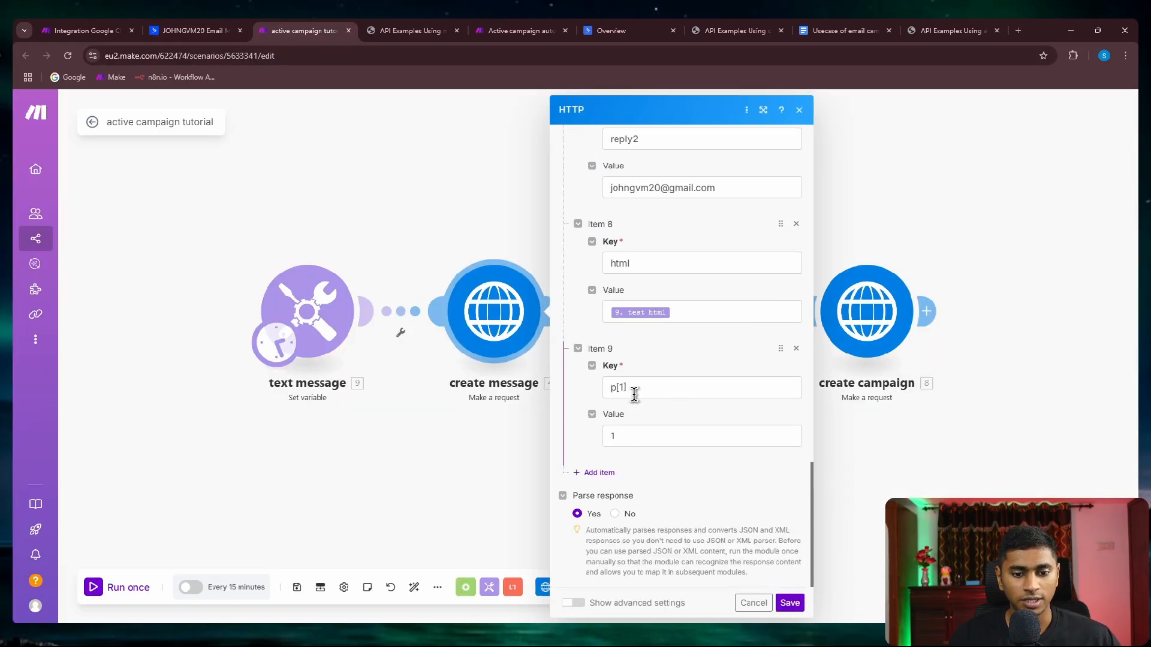
click(656, 391)
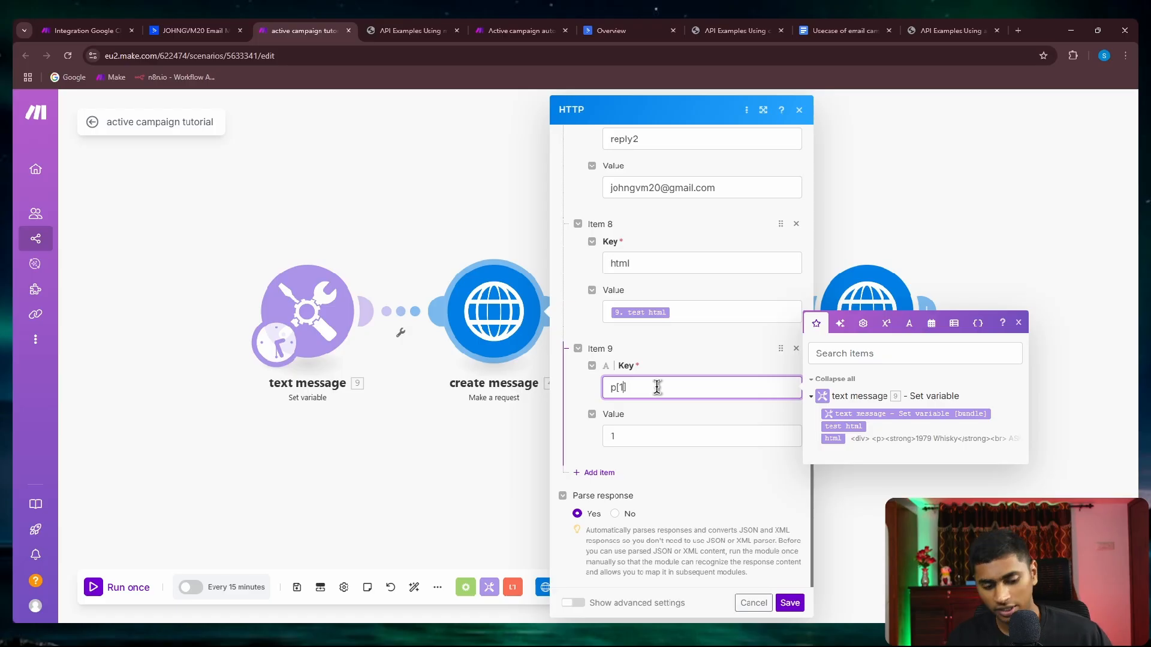
key(Left)
key(BackSpace)
text(3)
click(609, 432)
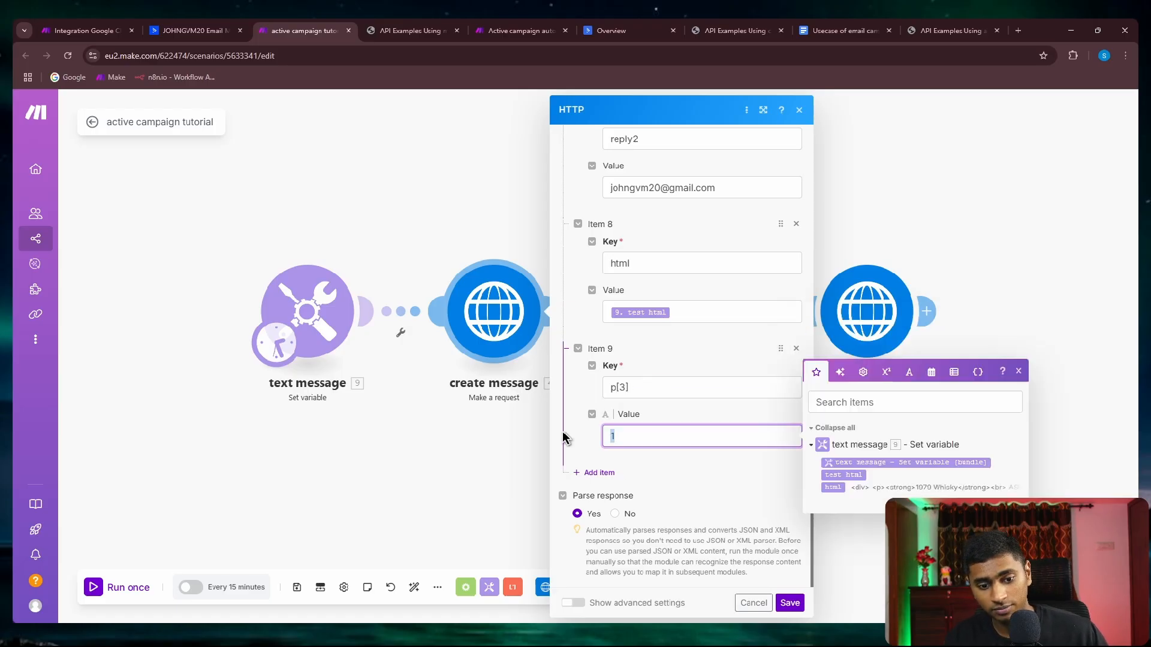
text(3)
scroll(692, 515, up, 1)
scroll(693, 528, down, 1)
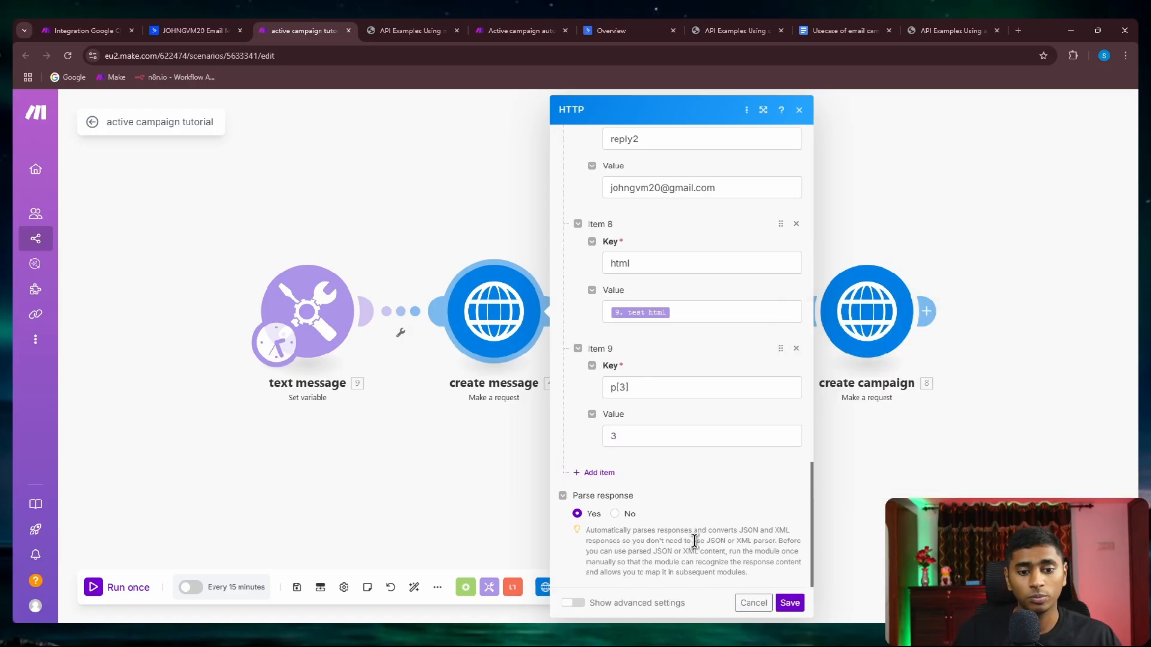
Look up the p[] list parameter in ActiveCampaign's message_add API documentation and compare it with item 9's key in Make.
click(598, 27)
click(420, 30)
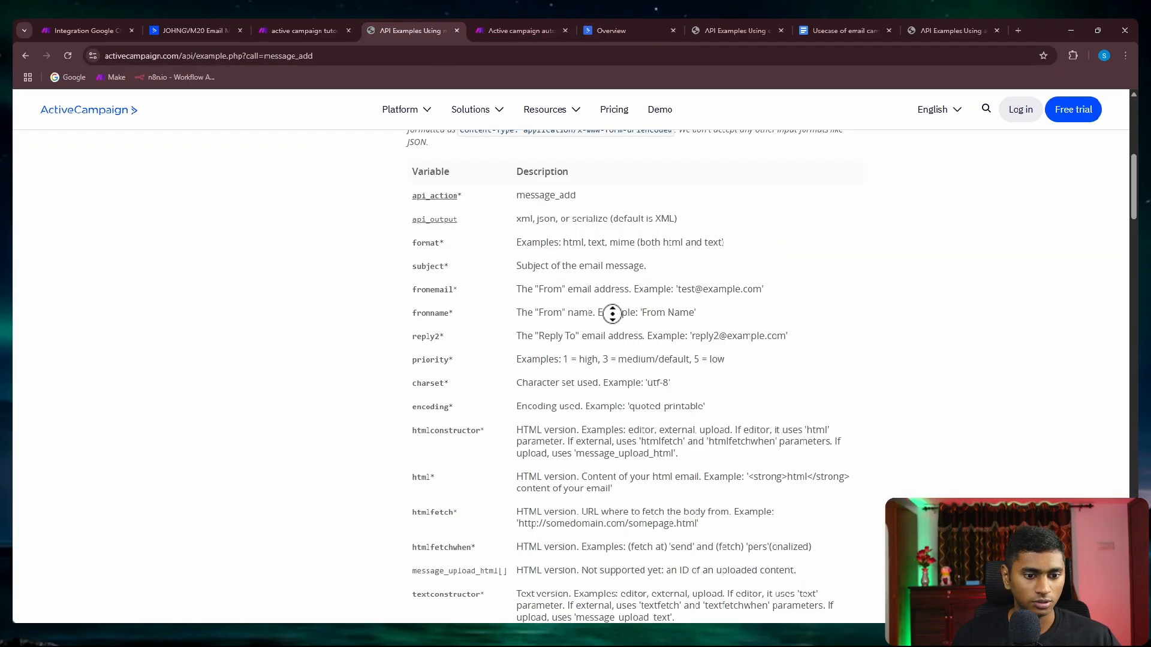
scroll(612, 312, down, 5)
drag(410, 422, 562, 427)
click(562, 428)
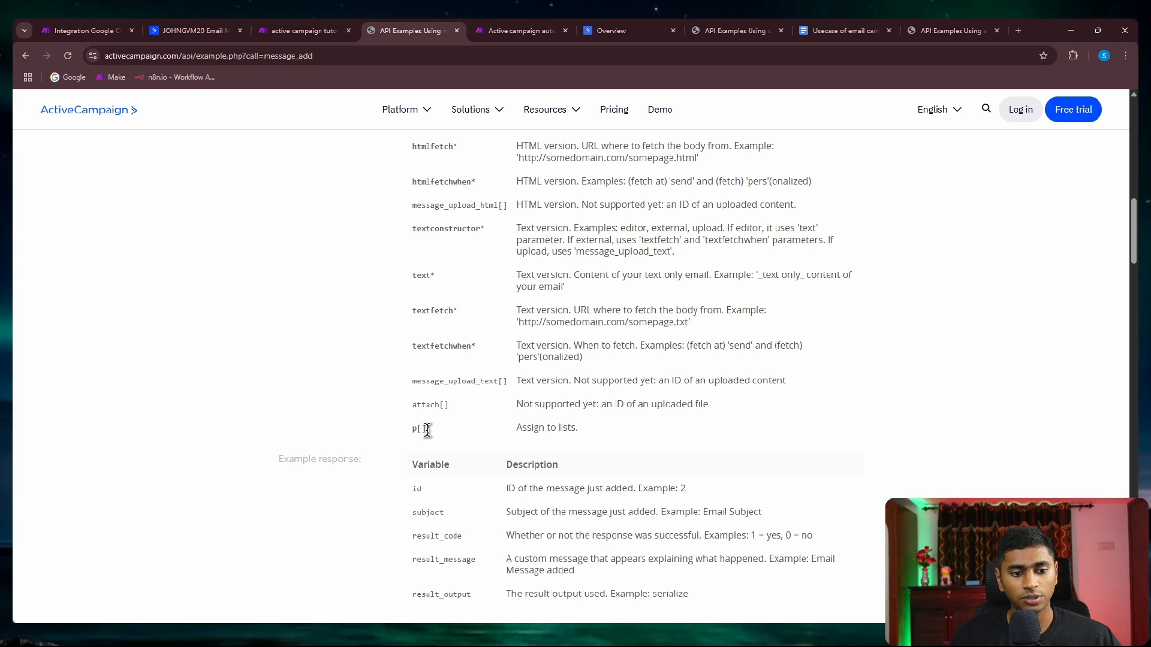
click(413, 428)
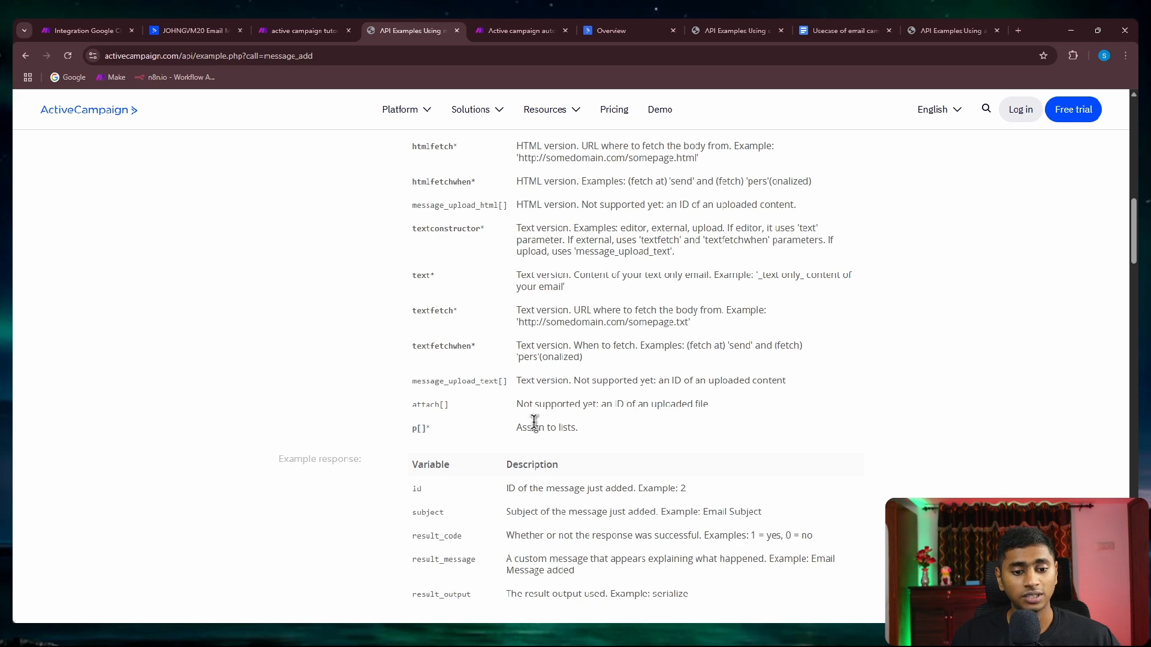
middle_click(621, 434)
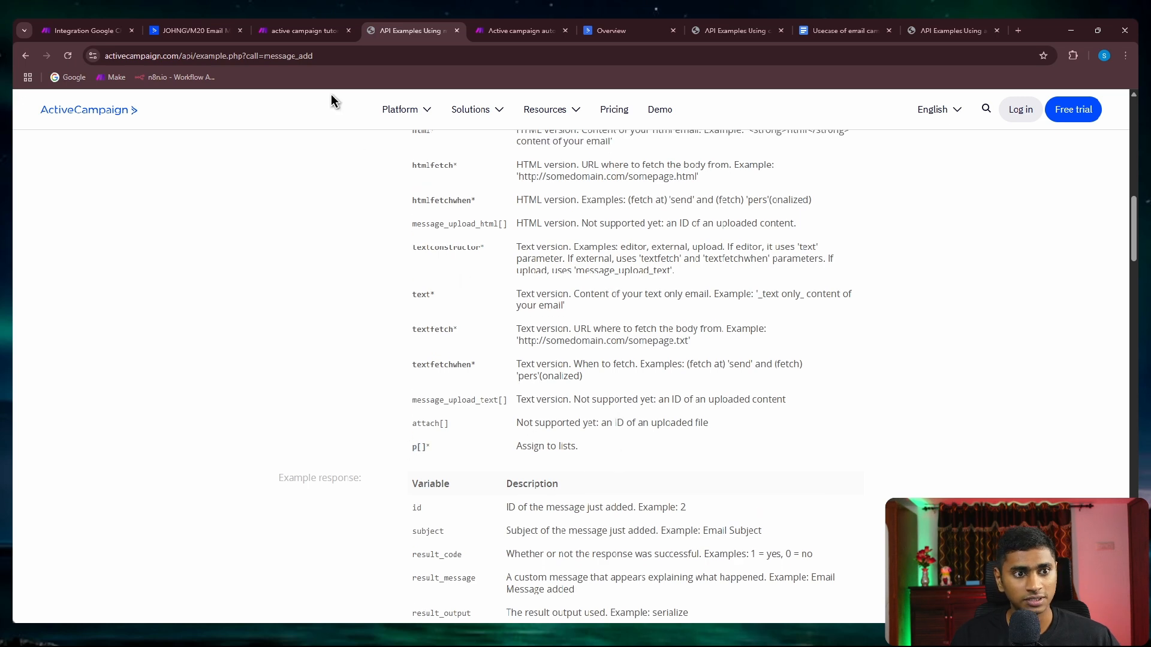
click(295, 31)
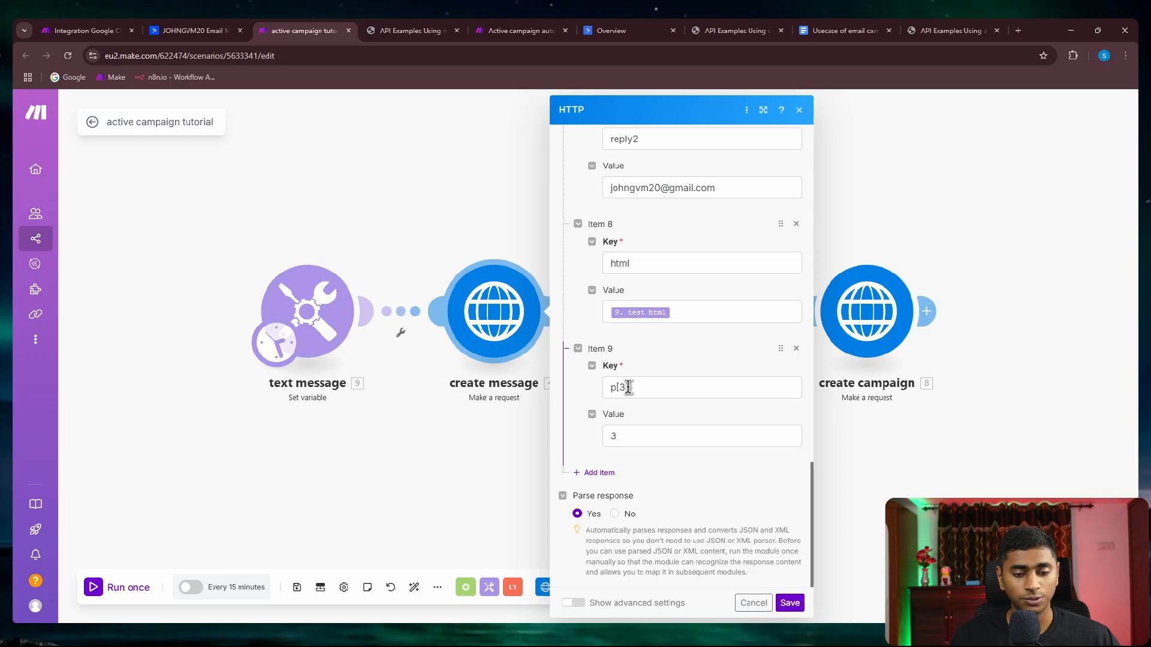
key(ctrl+Tab)
mouse_move(406, 398)
mouse_down()
mouse_move(597, 394)
mouse_move(401, 405)
mouse_move(411, 404)
mouse_up()
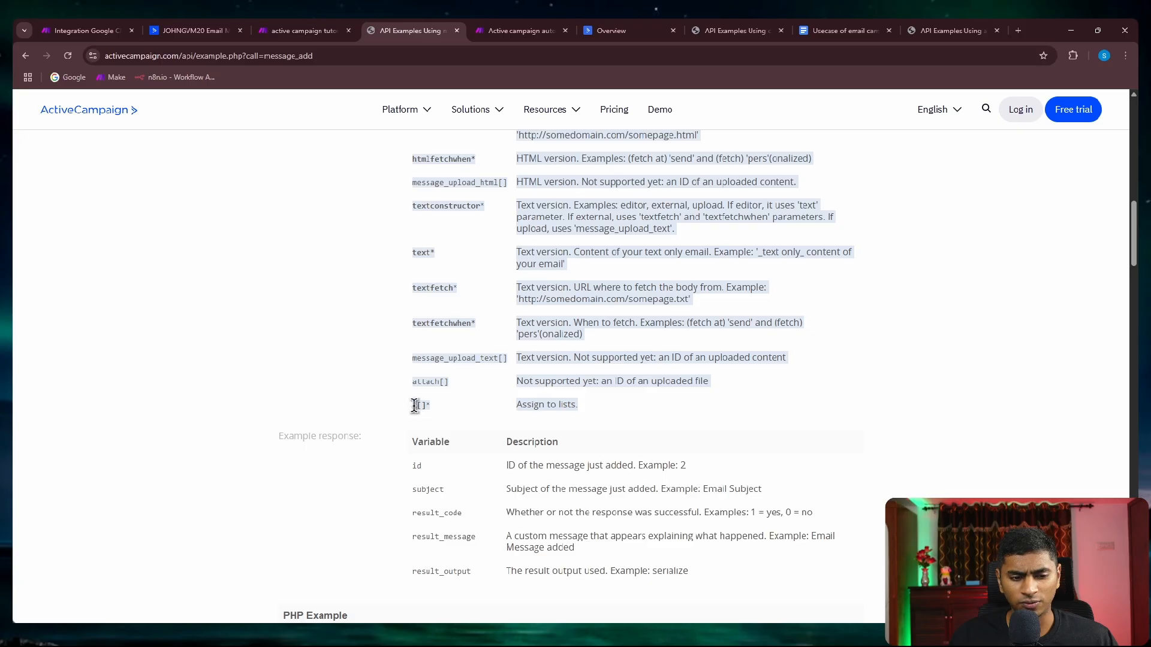
click(411, 404)
click(276, 31)
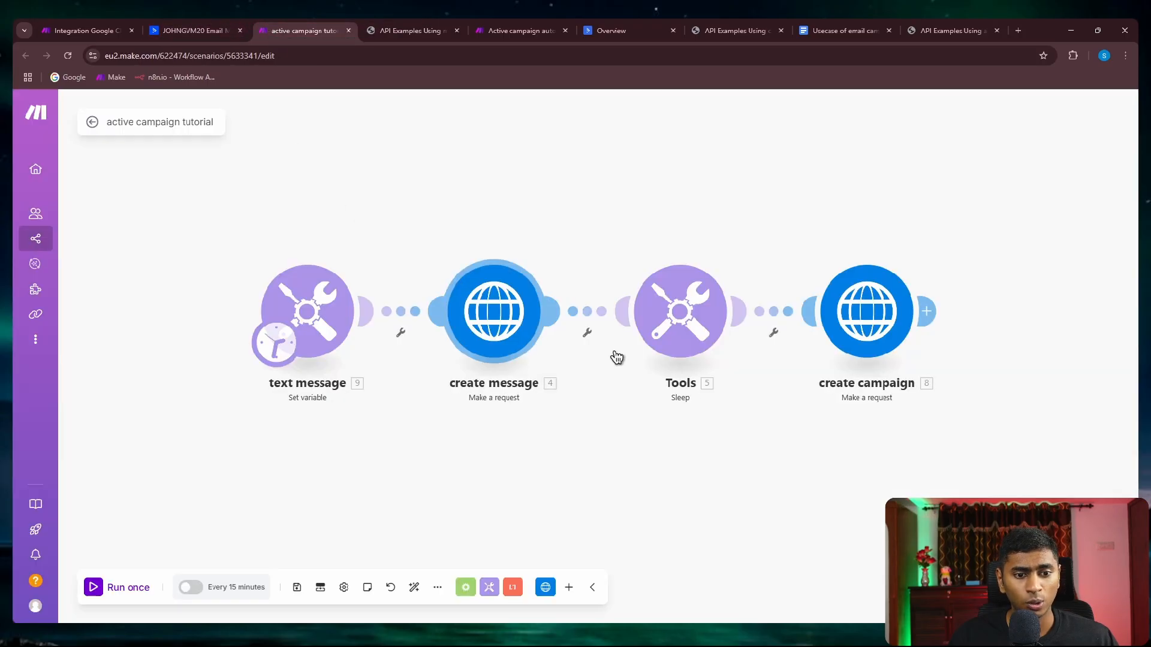
Try list ID 4 in item 9 of the create message module's body fields, with key p[4] and value 4.
click(458, 327)
scroll(589, 370, down, 20)
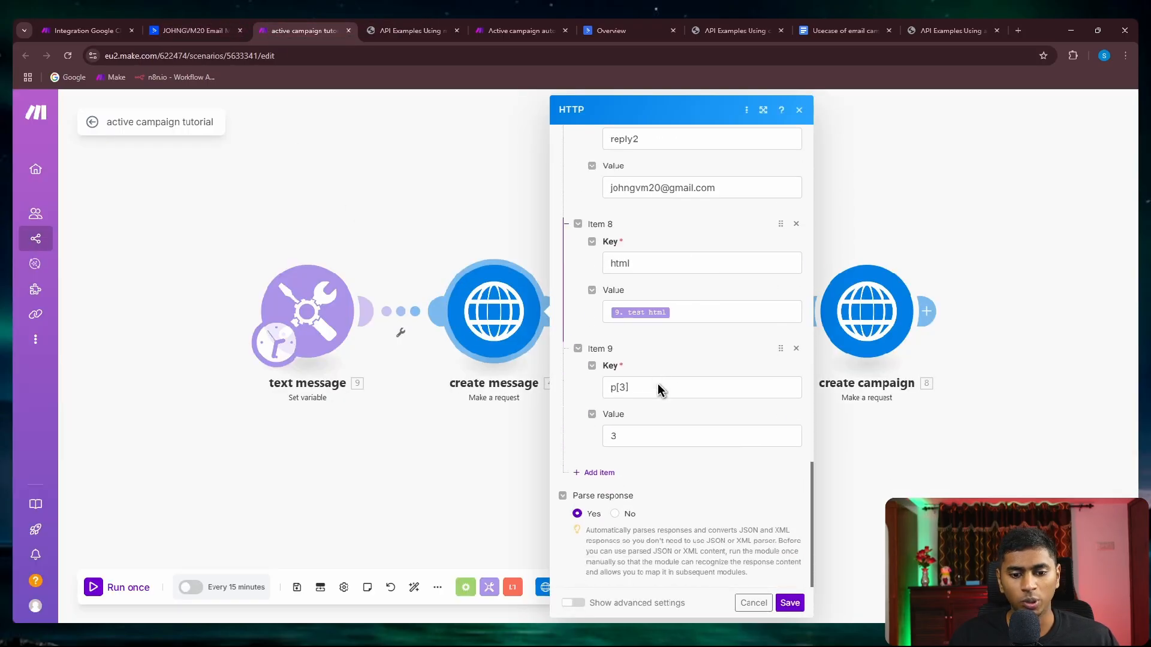
drag(617, 389, 625, 388)
click(631, 406)
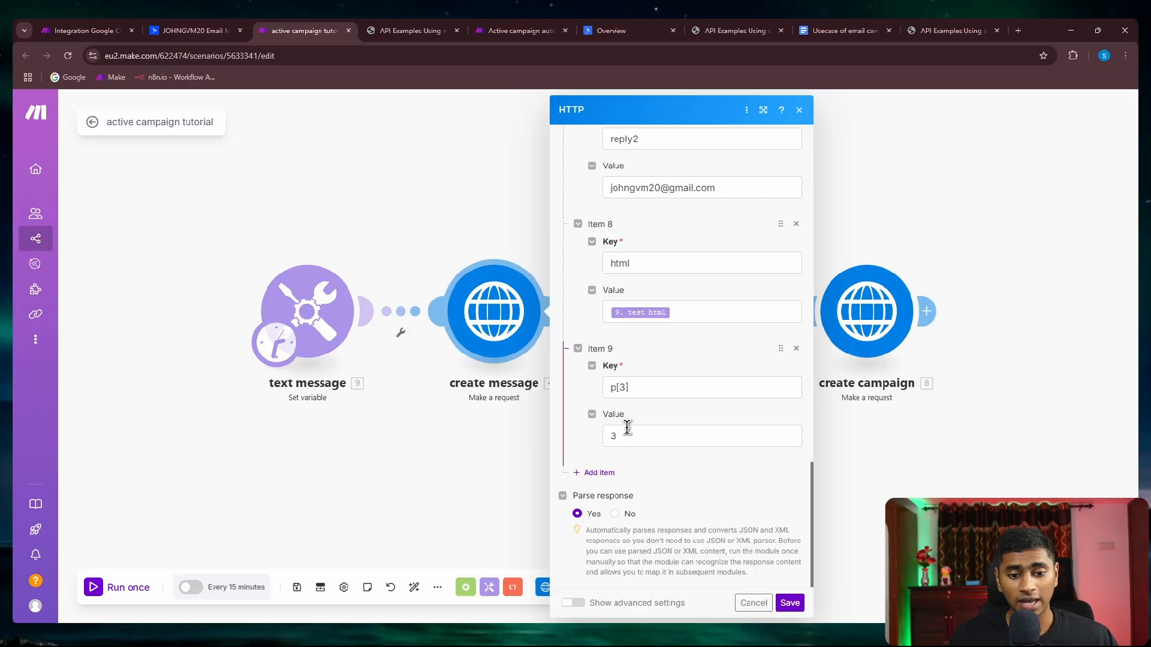
click(620, 388)
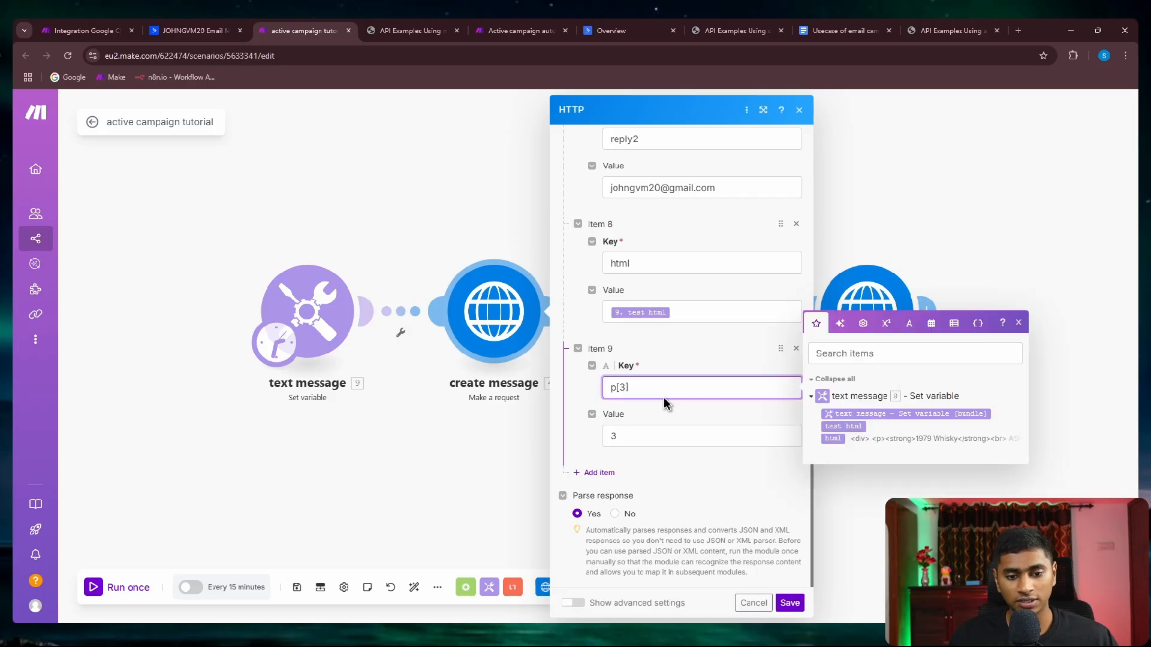
key(BackSpace)
text(4)
click(620, 436)
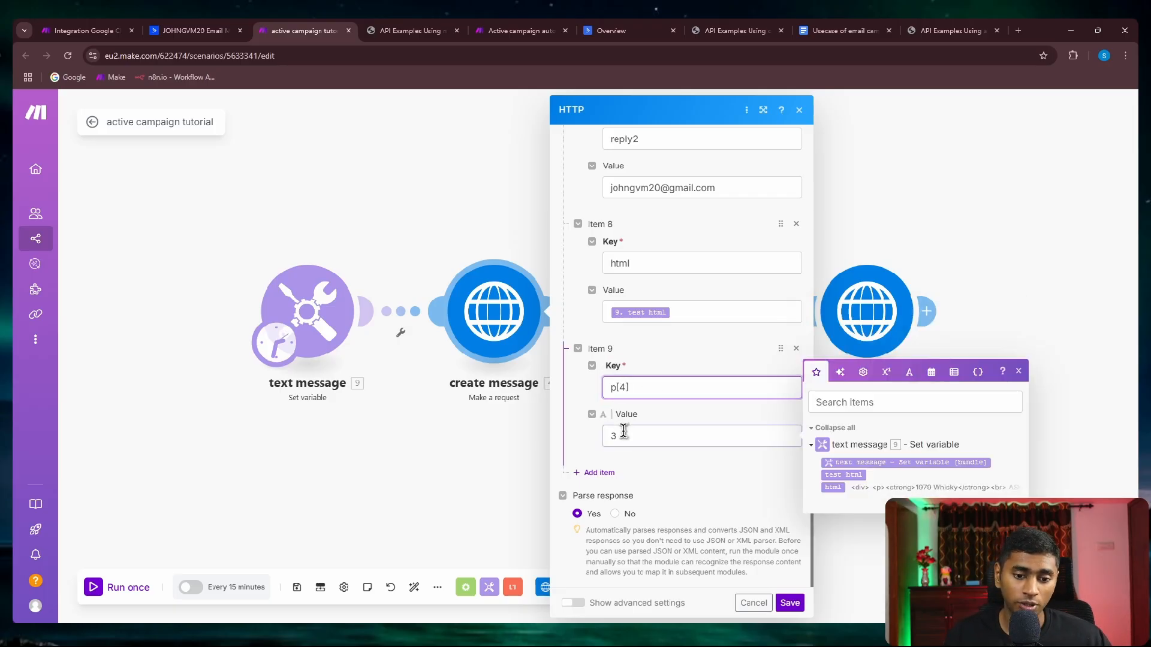
key(BackSpace)
text(4)
click(653, 461)
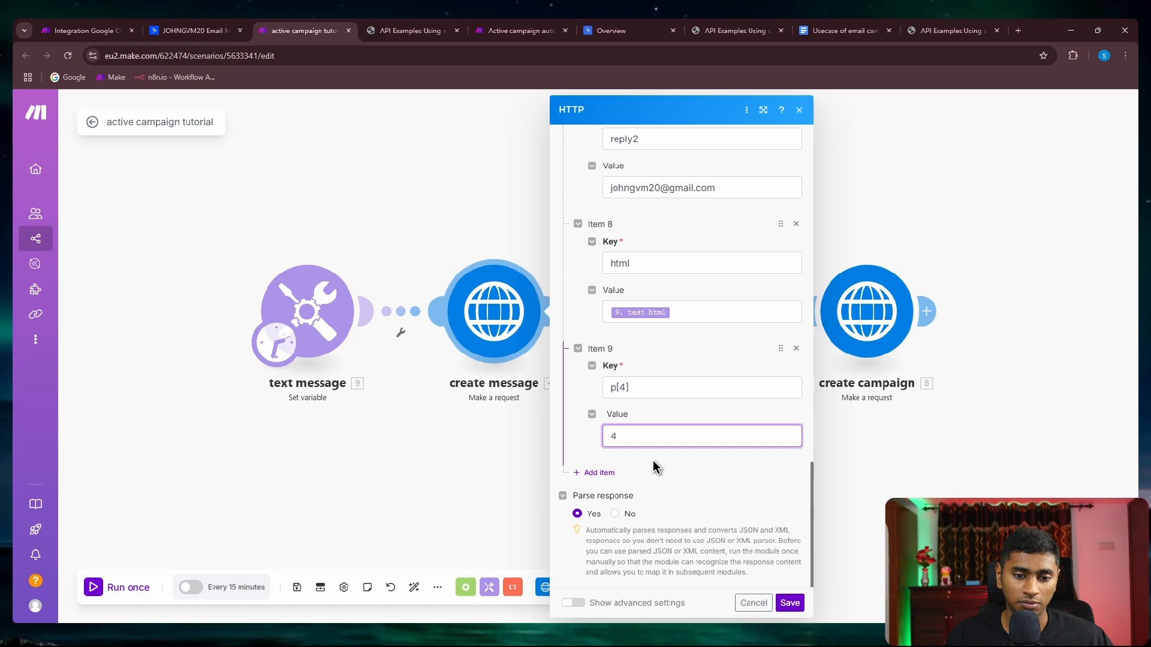
Set item 9 of the create message module back to key p[3] with value 3 and save the module.
click(625, 388)
key(BackSpace)
text(3)
click(606, 436)
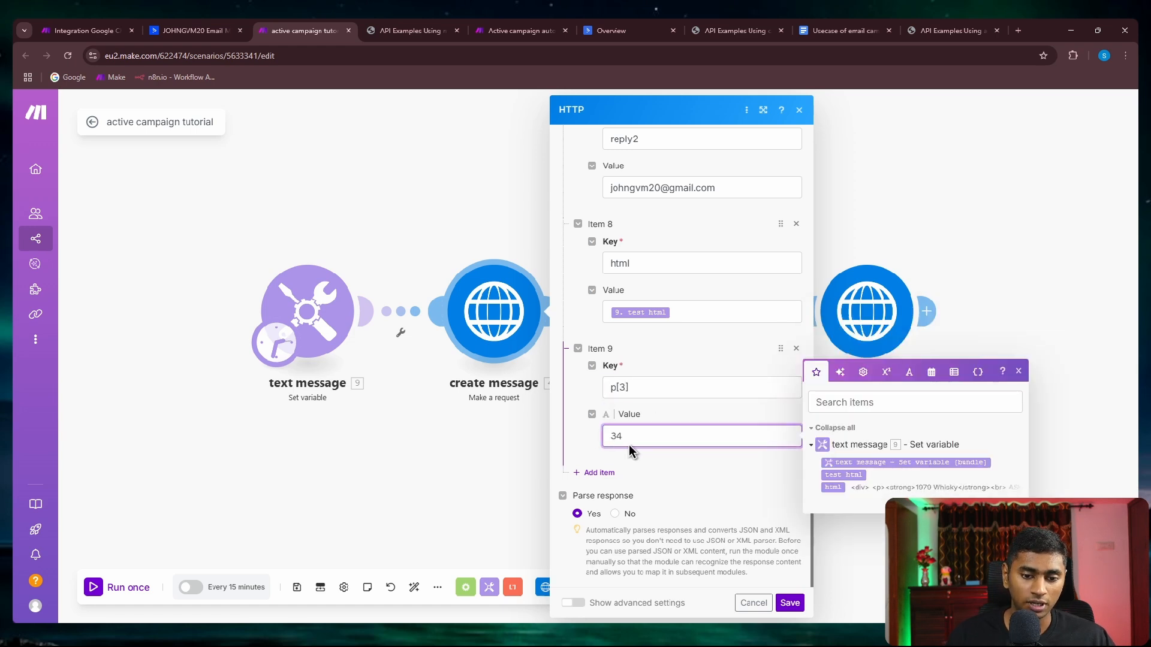
click(691, 475)
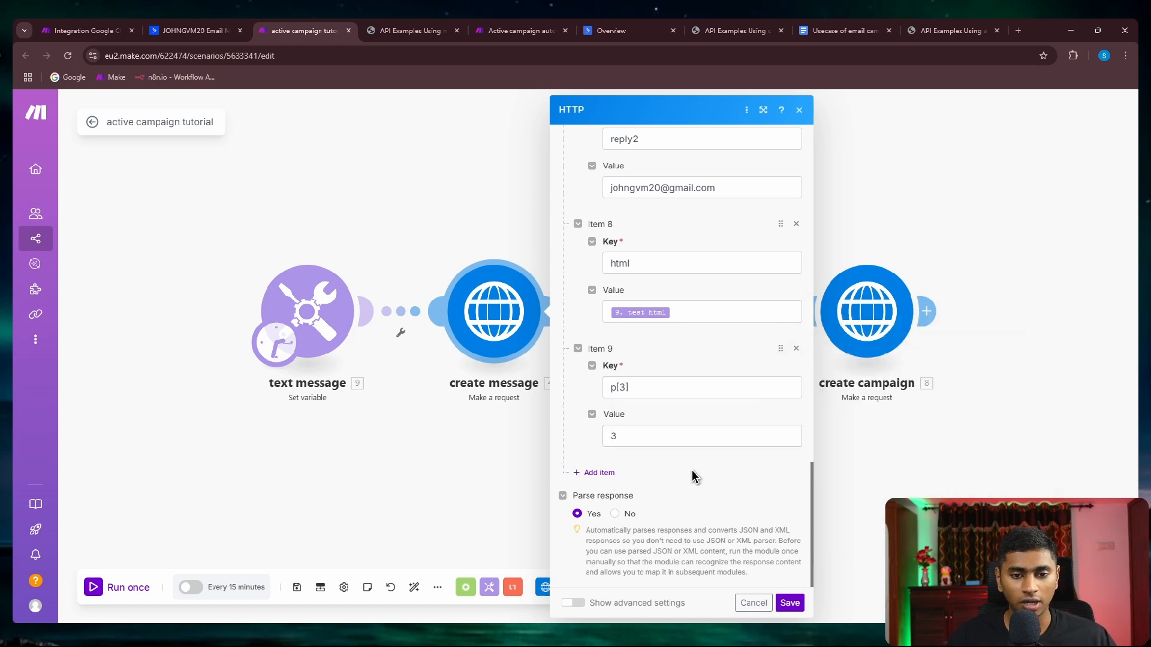
scroll(691, 475, up, 5)
scroll(691, 476, down, 5)
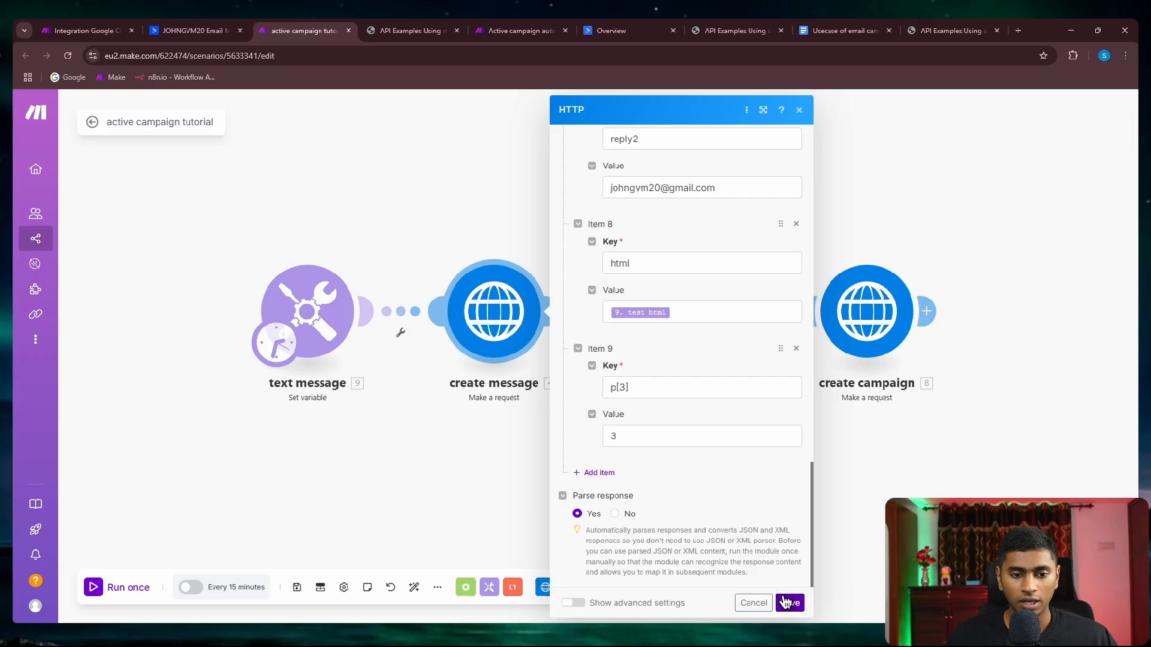
click(790, 603)
Review the create message module's request settings and body fields once more, leaving them as they are.
click(542, 336)
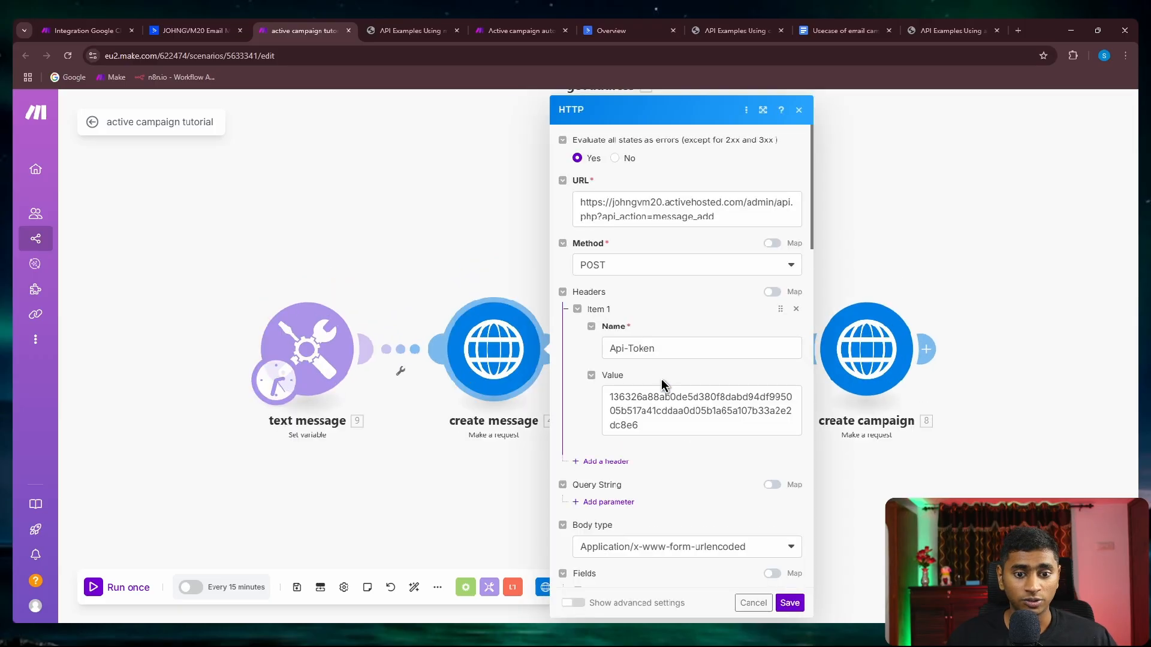
scroll(661, 381, down, 15)
scroll(662, 383, down, 4)
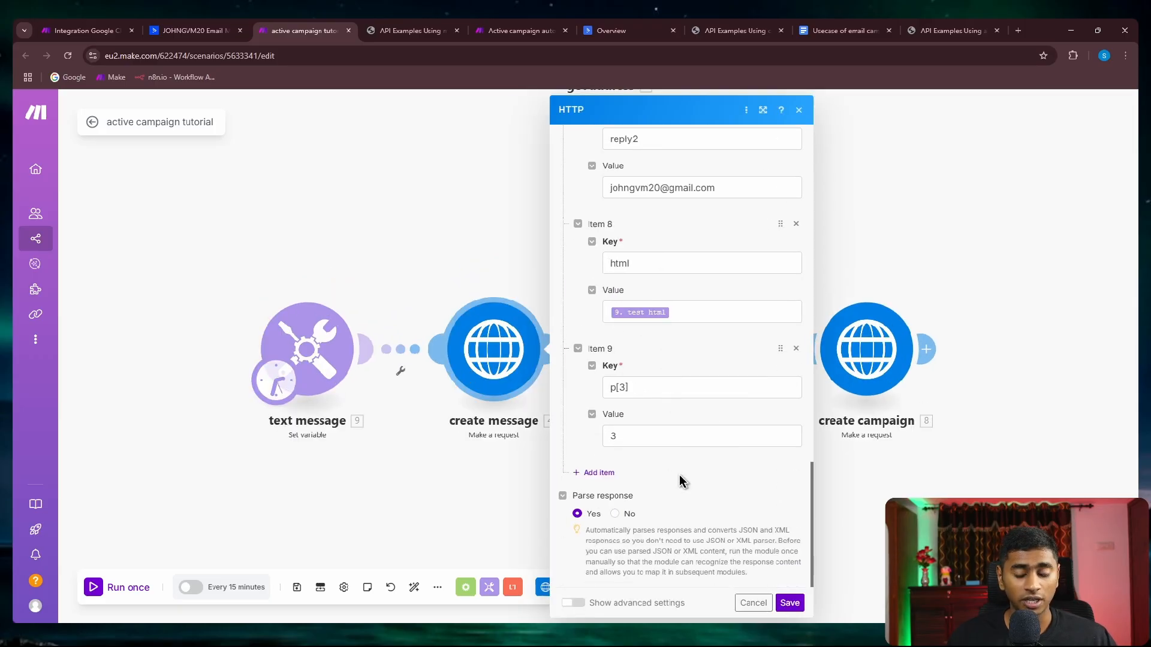
scroll(682, 477, up, 8)
scroll(690, 437, up, 10)
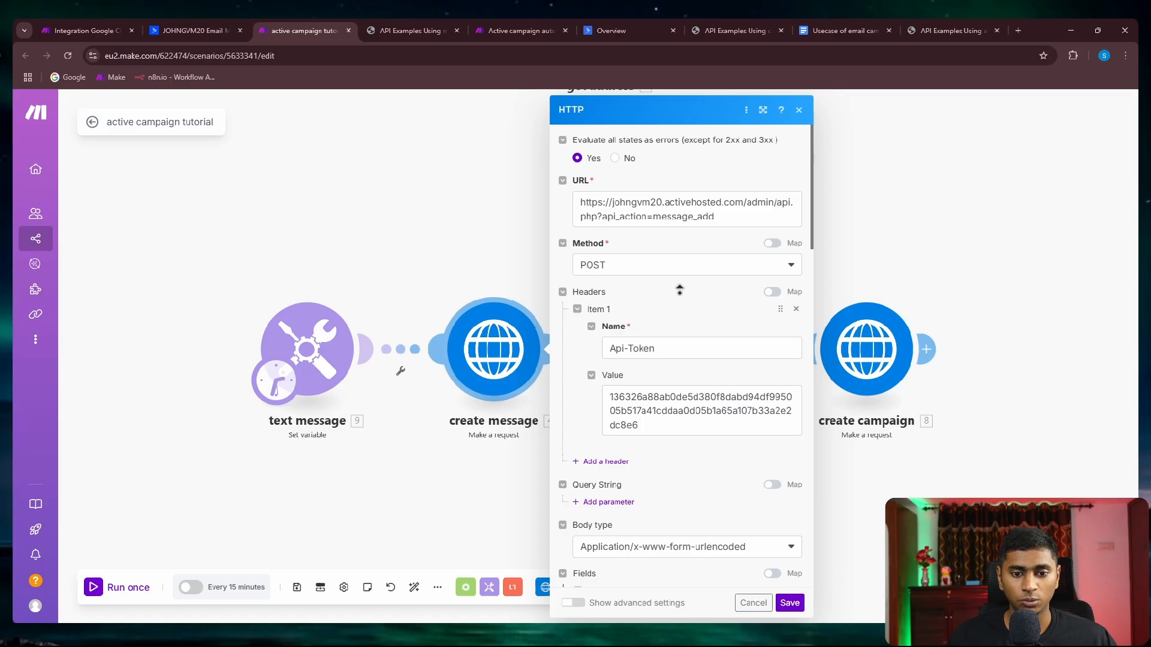
click(483, 249)
Check the delay configured in the Sleep module between create message and create campaign, and close it.
click(606, 350)
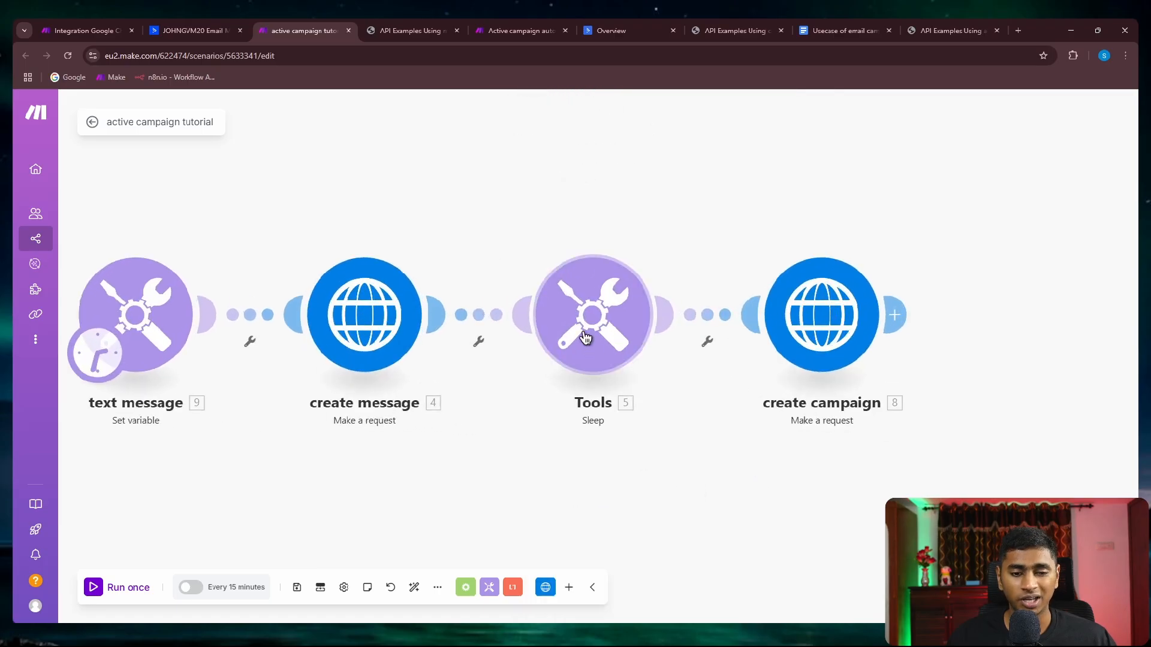
click(443, 193)
click(591, 303)
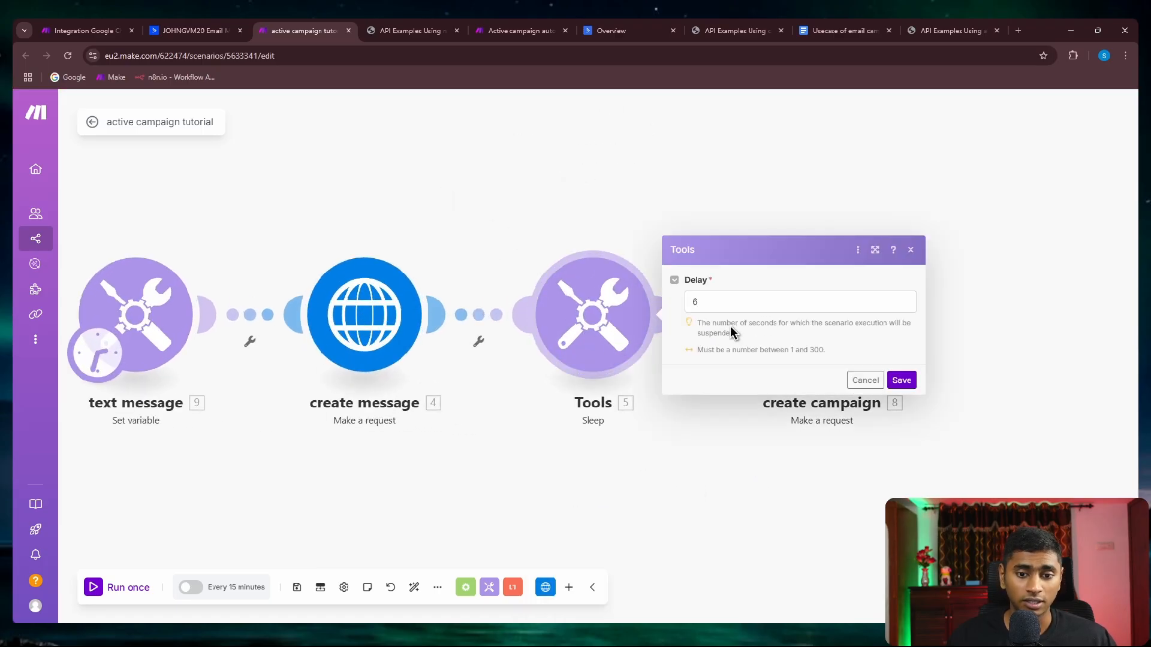
click(696, 301)
click(792, 221)
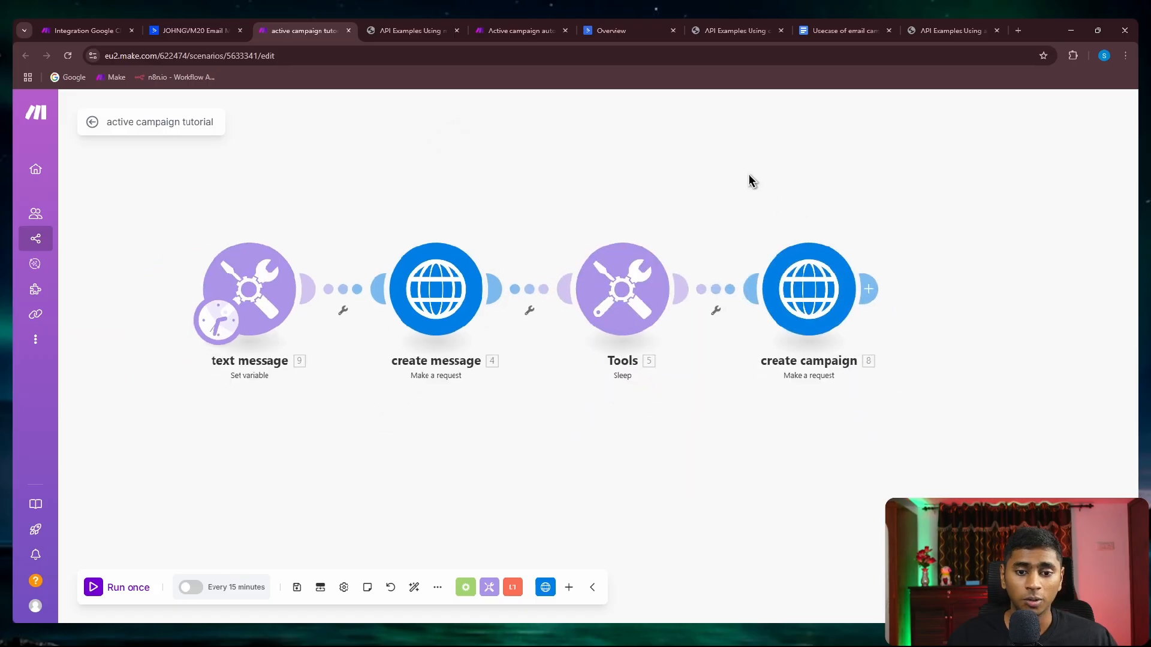
drag(790, 199, 812, 205)
scroll(681, 223, up, 2)
drag(640, 225, 668, 221)
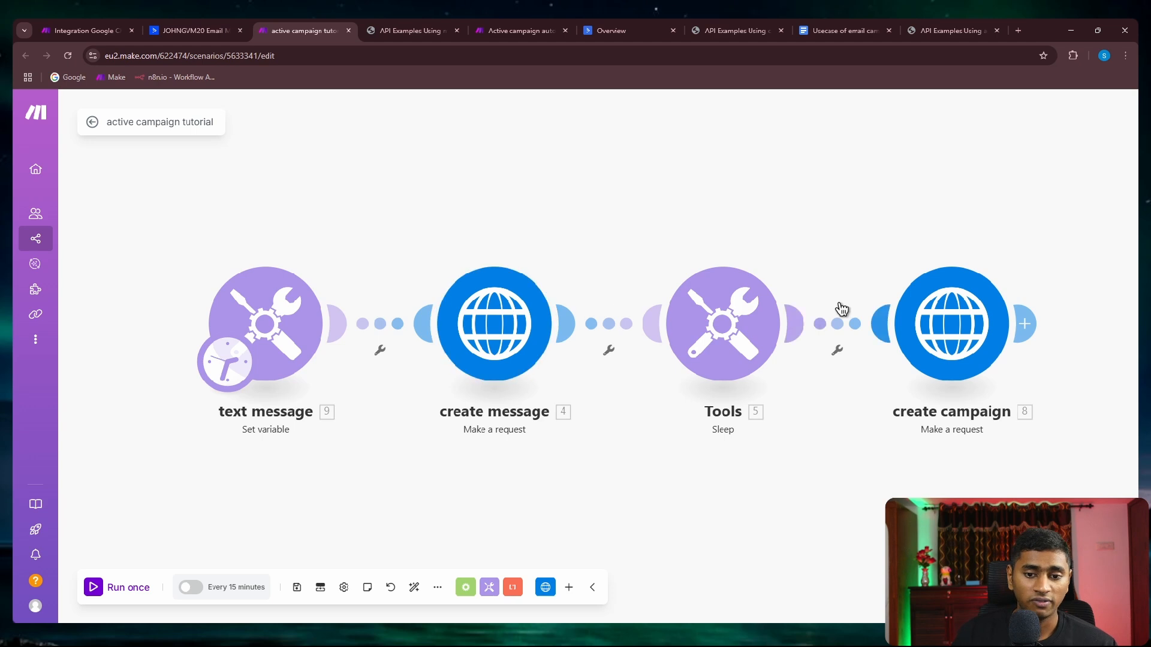
Open the create campaign module and look over its URL, header and body fields.
drag(868, 221, 615, 207)
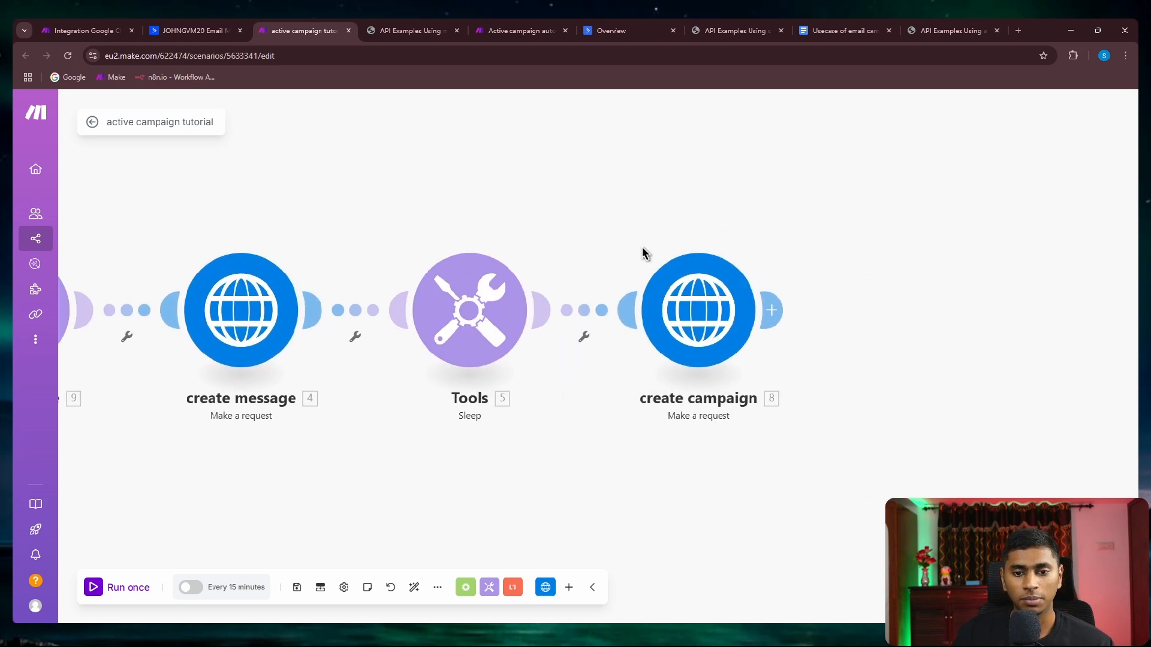
click(698, 296)
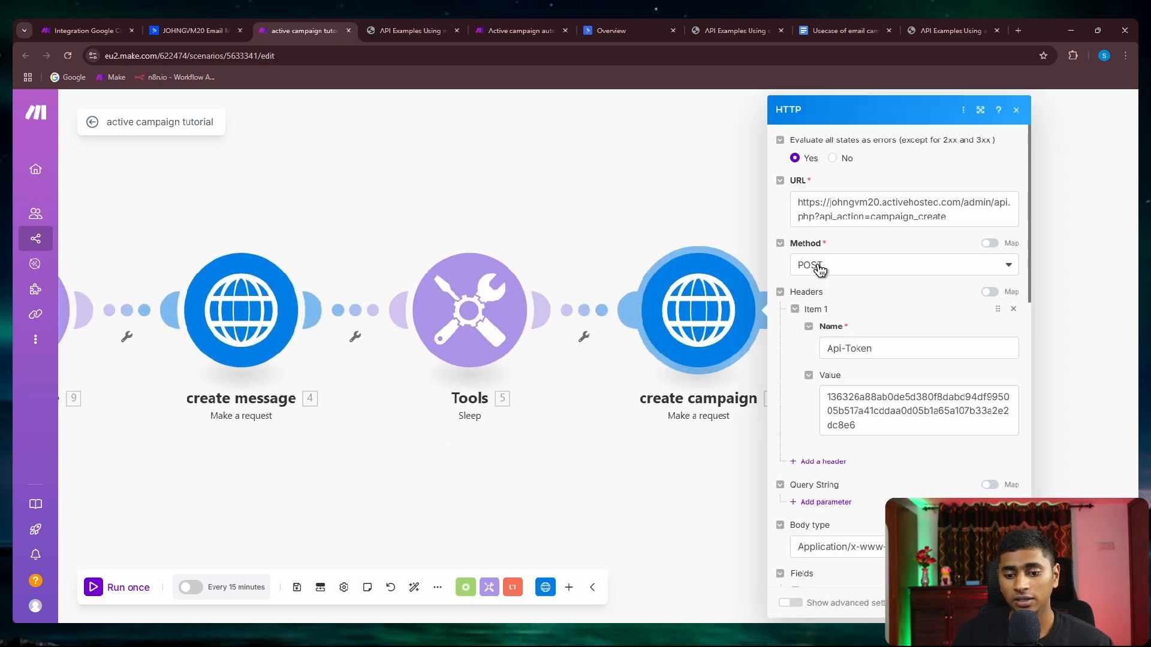
scroll(820, 269, down, 5)
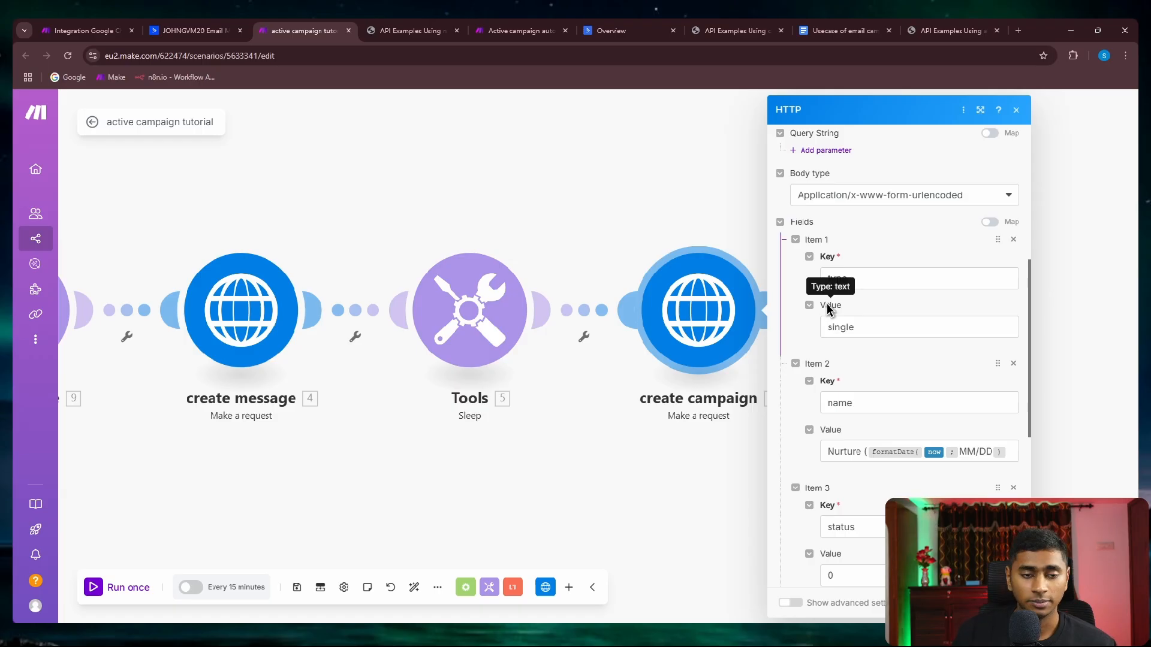
scroll(828, 308, up, 5)
Go from the message_add documentation to ActiveCampaign's API overview and open the campaign_create method page.
click(408, 30)
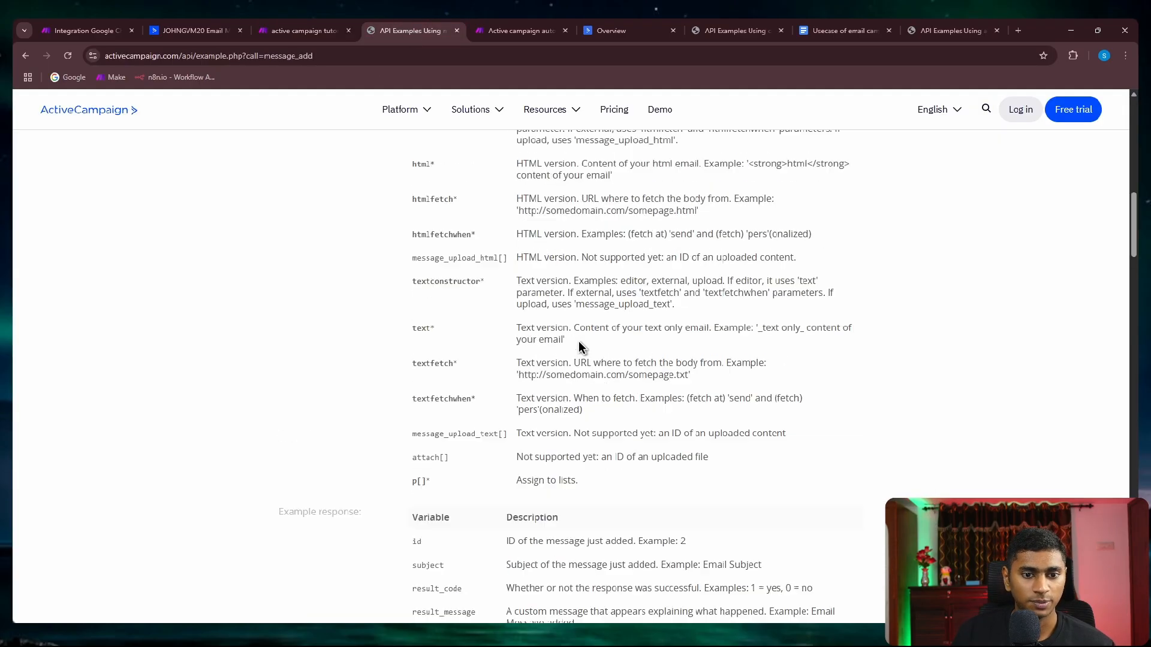
scroll(580, 339, up, 12)
scroll(583, 401, down, 6)
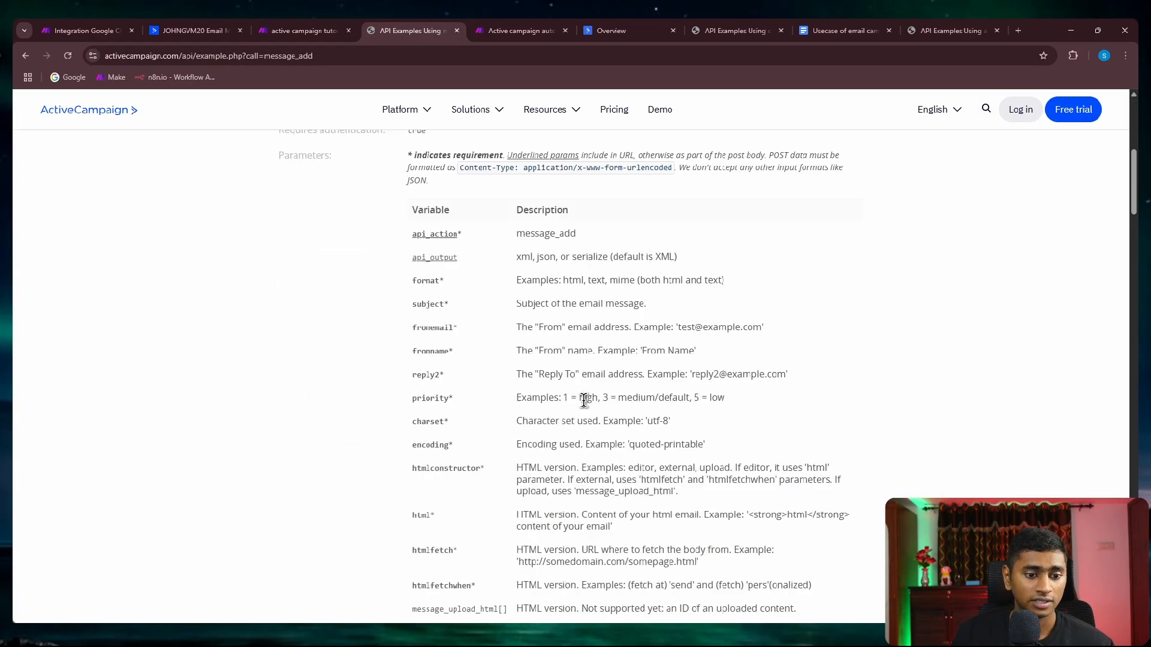
scroll(585, 408, down, 6)
scroll(587, 413, up, 12)
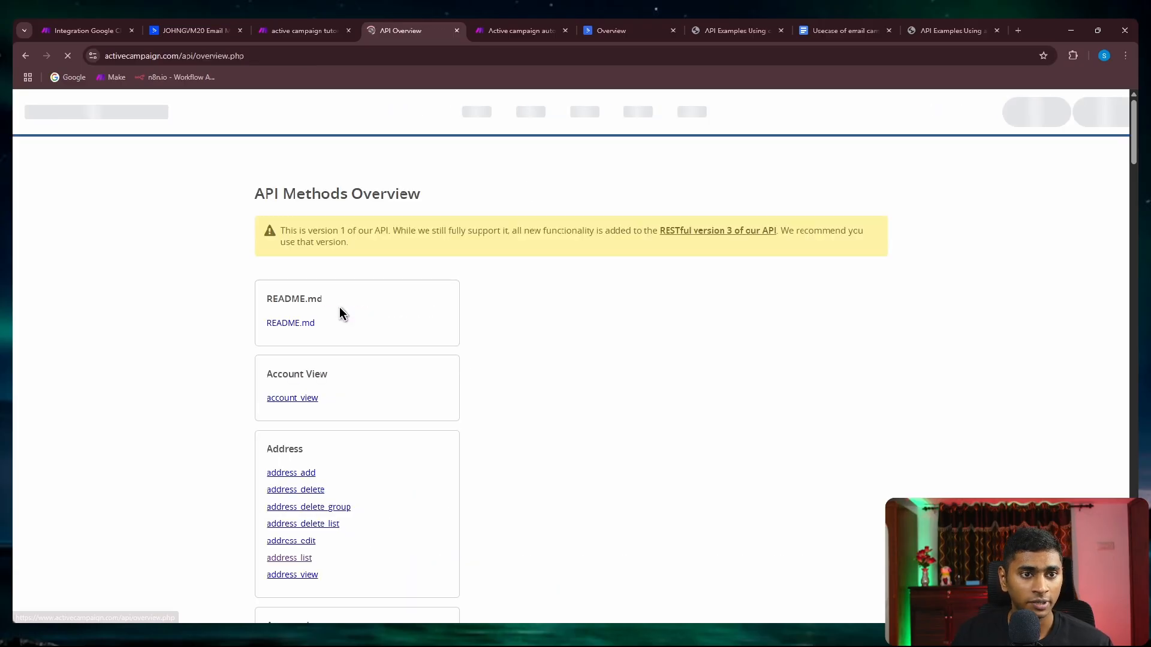
scroll(340, 308, down, 4)
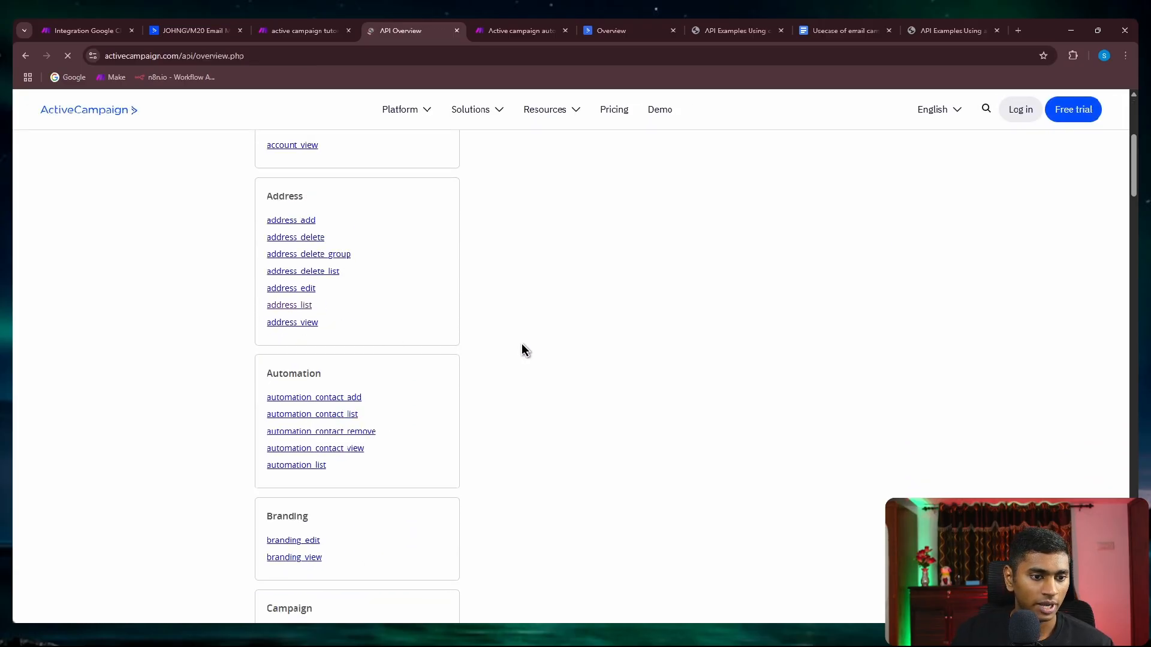
scroll(521, 347, down, 7)
scroll(523, 343, up, 1)
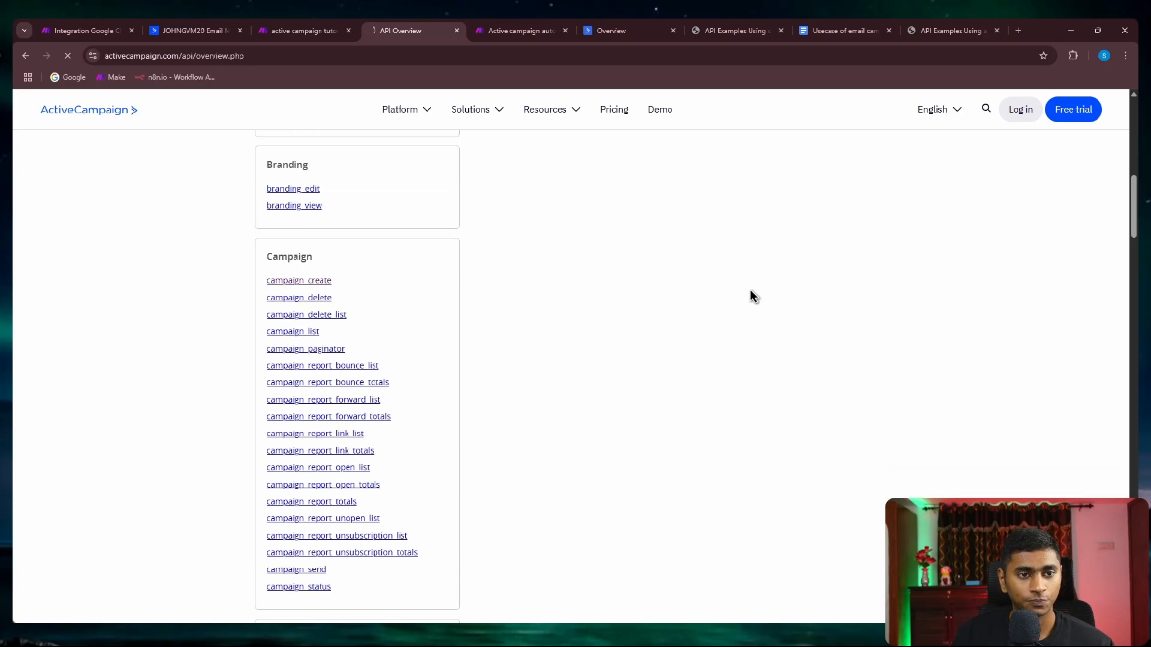
scroll(744, 291, down, 3)
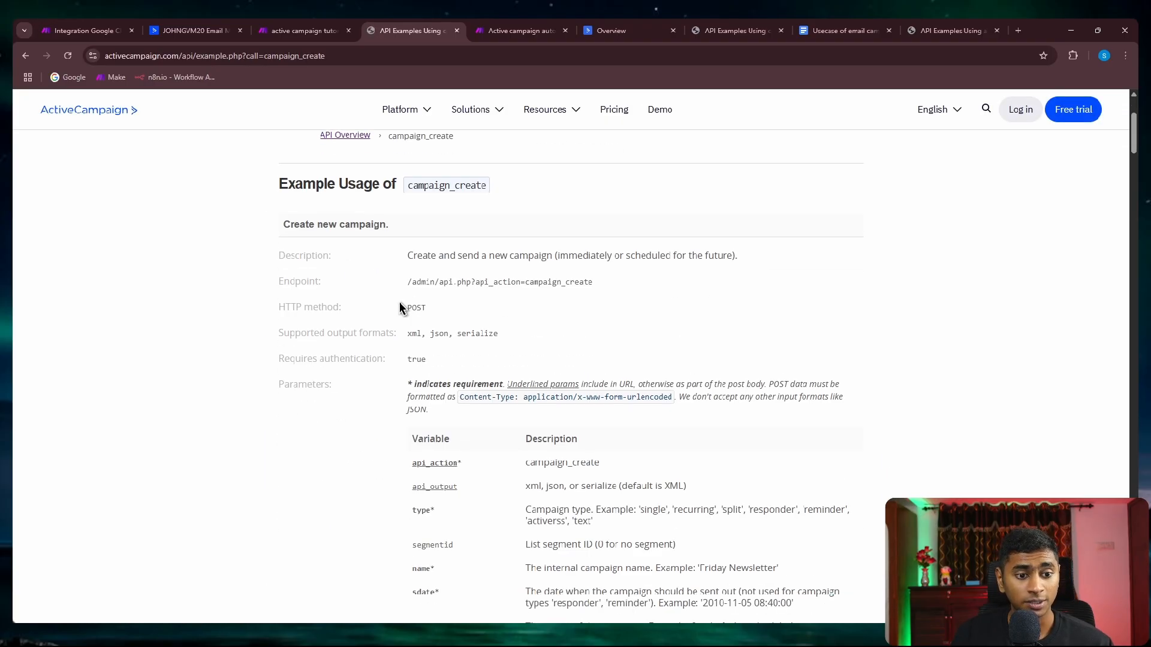
Examine the endpoint, supported output formats and required parameters on the campaign_create documentation page.
drag(398, 304, 622, 285)
scroll(623, 286, down, 2)
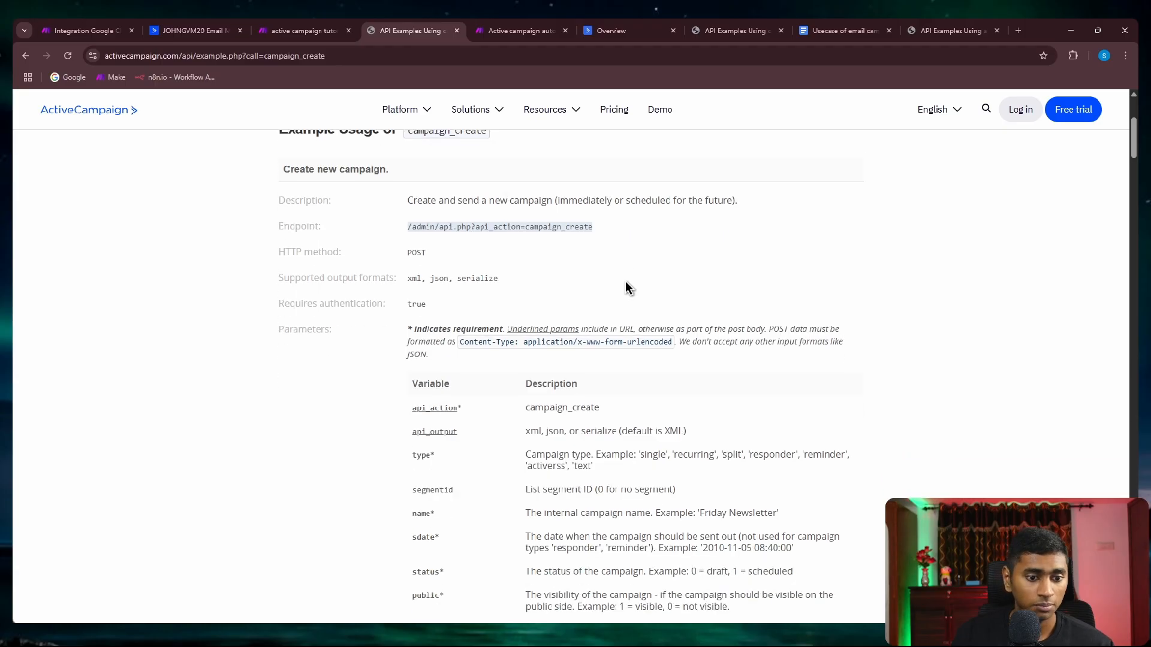
drag(428, 281, 778, 282)
click(753, 319)
scroll(731, 334, down, 2)
drag(407, 147, 400, 259)
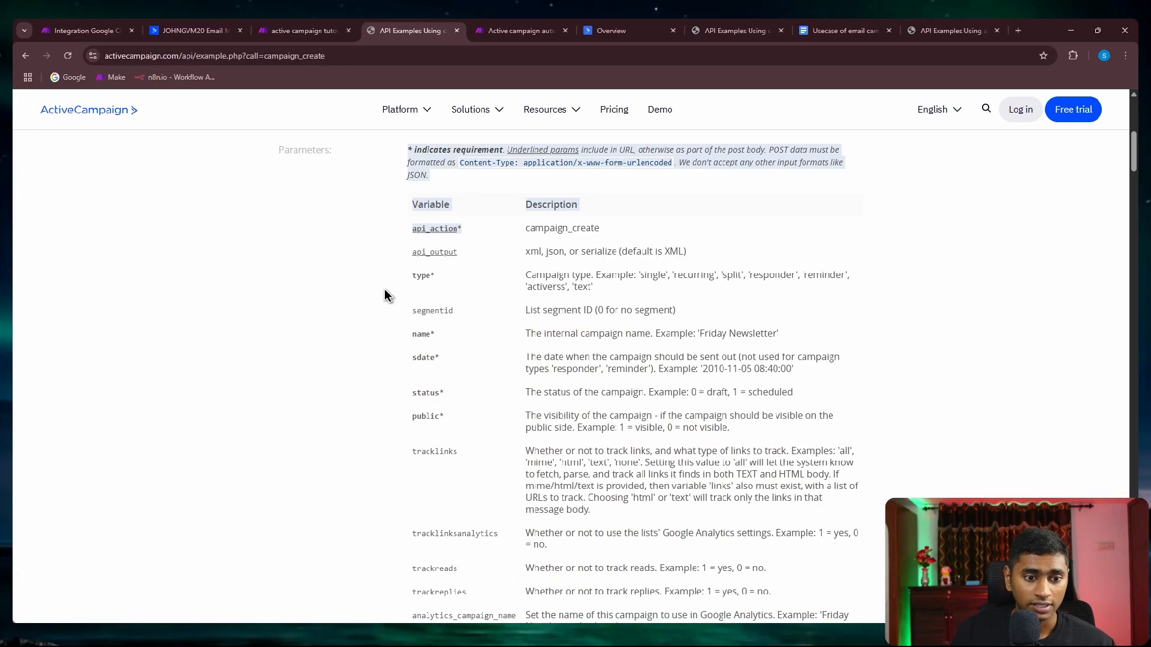
scroll(438, 294, down, 1)
scroll(455, 180, up, 1)
Return to the active campaign tutorial scenario in Make and view the create campaign module's body type and fields.
click(522, 30)
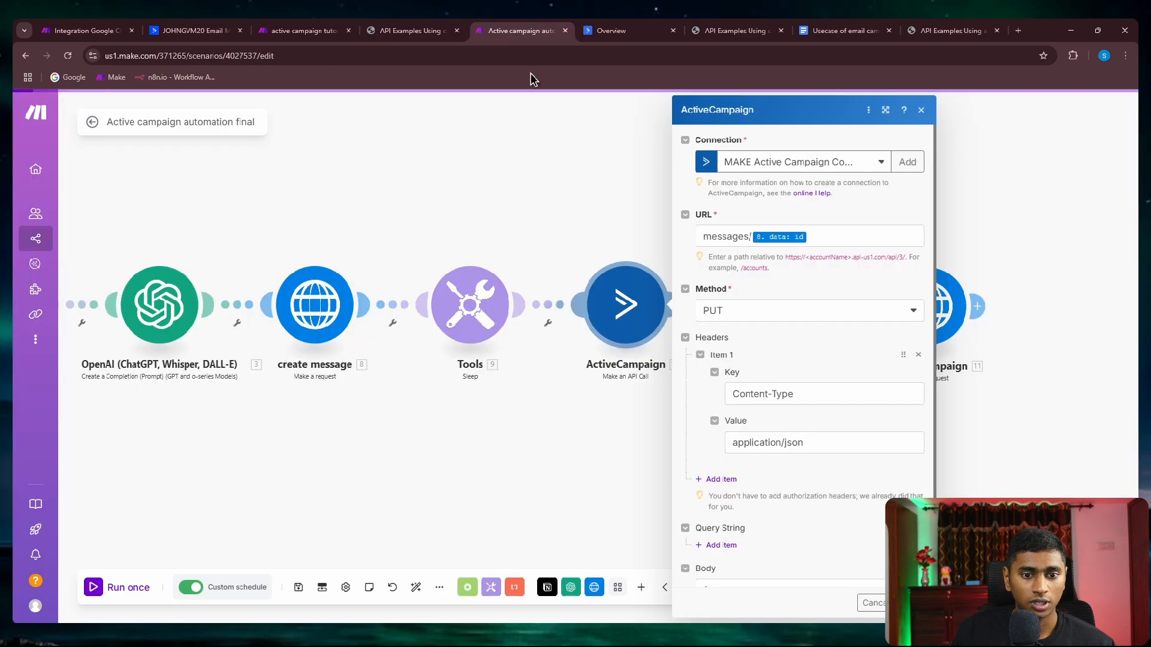
click(279, 31)
scroll(877, 324, down, 3)
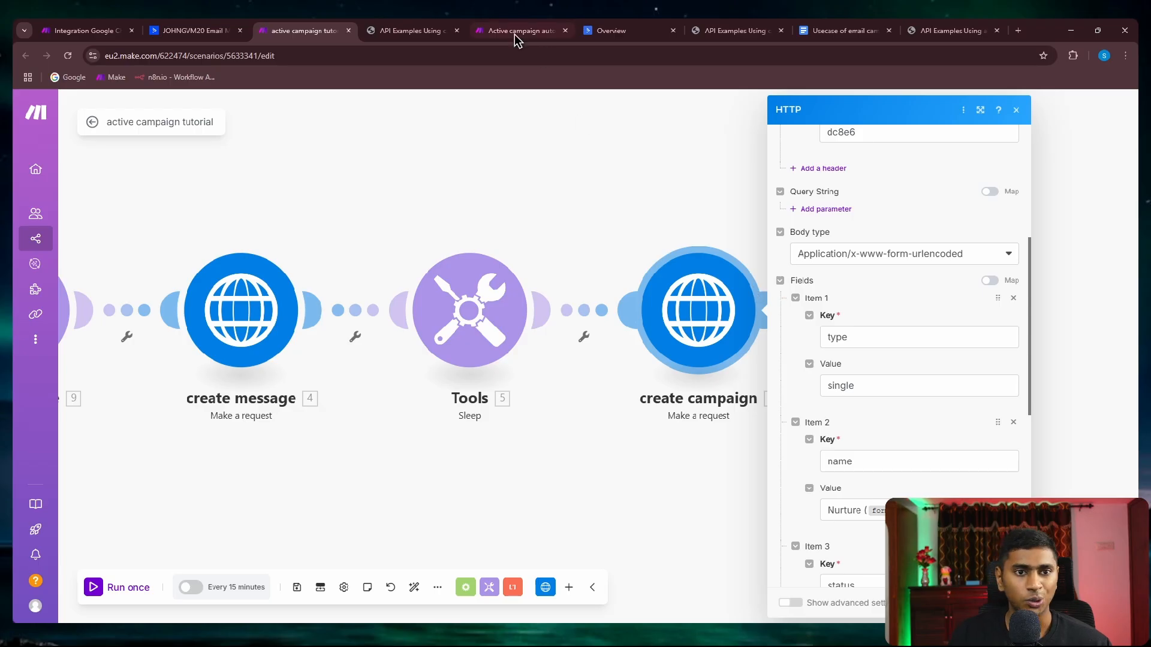
Examine the example values of the type parameter, such as single and recurring, in the campaign_create documentation.
click(431, 31)
click(422, 276)
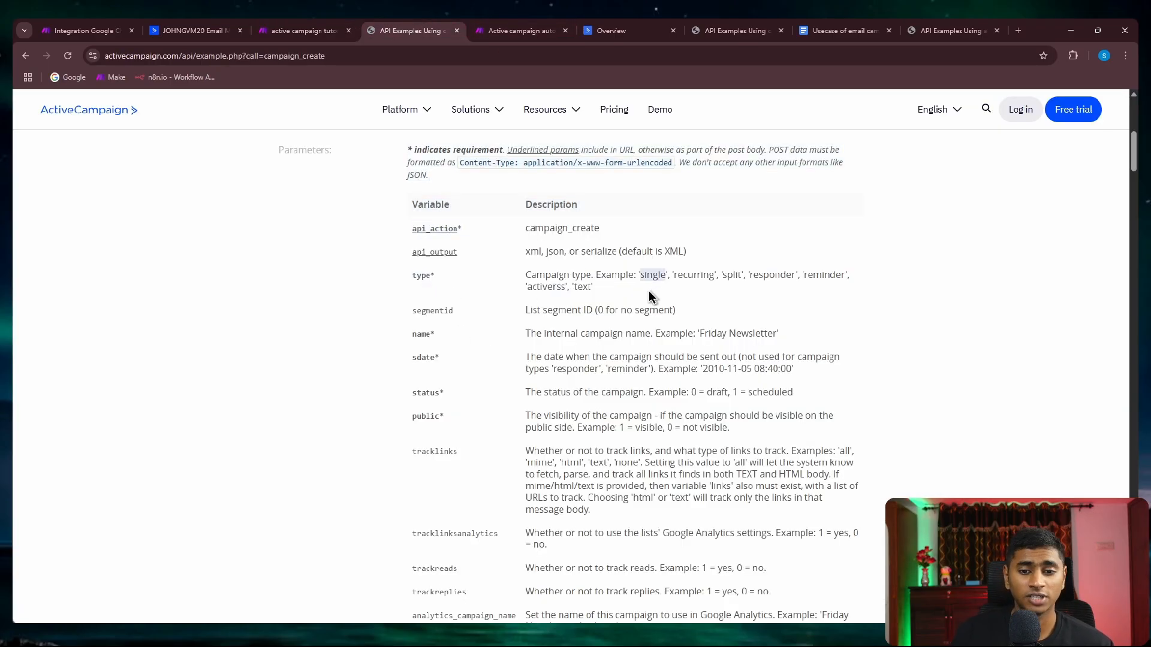
double_click(701, 280)
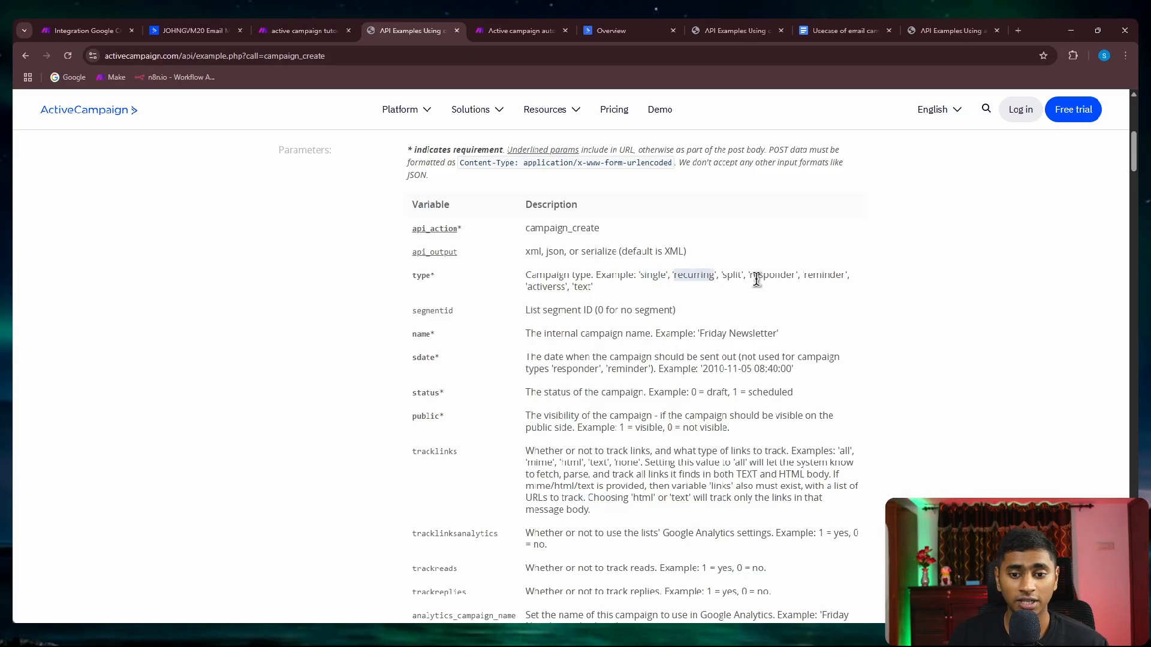
click(757, 281)
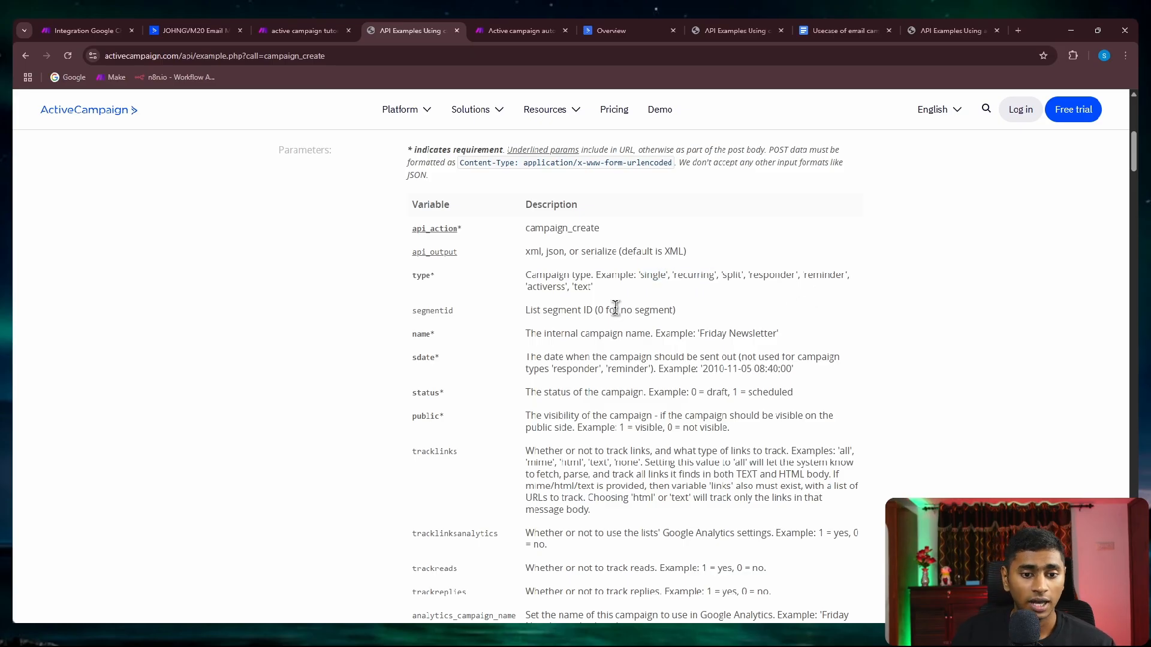
click(594, 328)
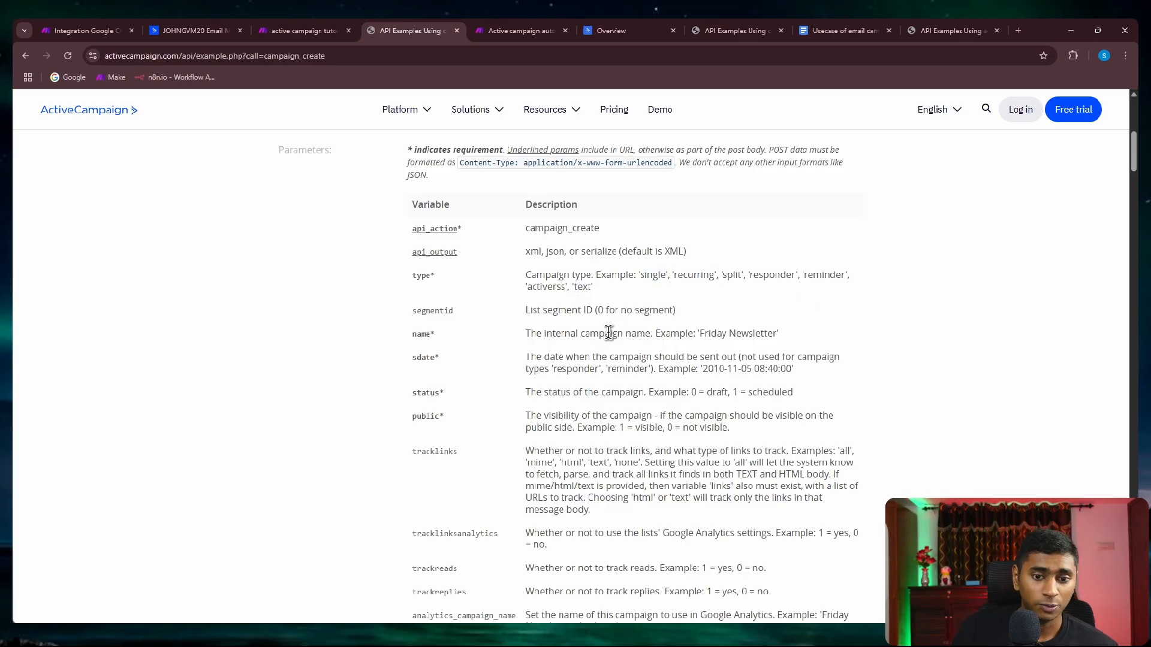
double_click(651, 275)
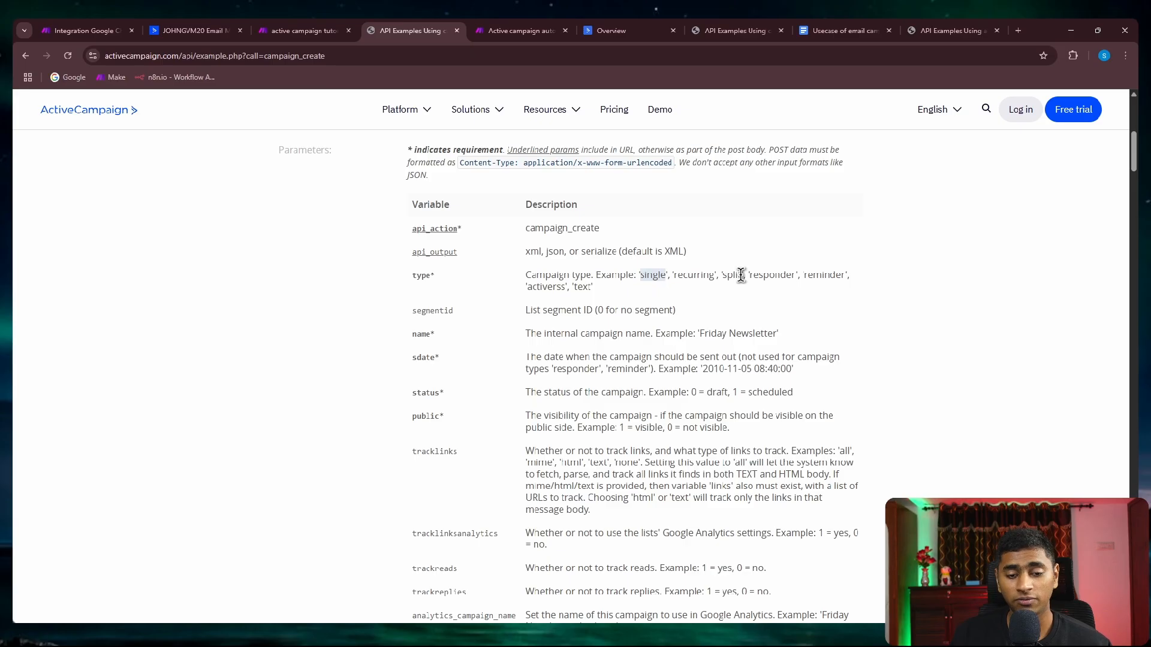
drag(672, 275, 719, 305)
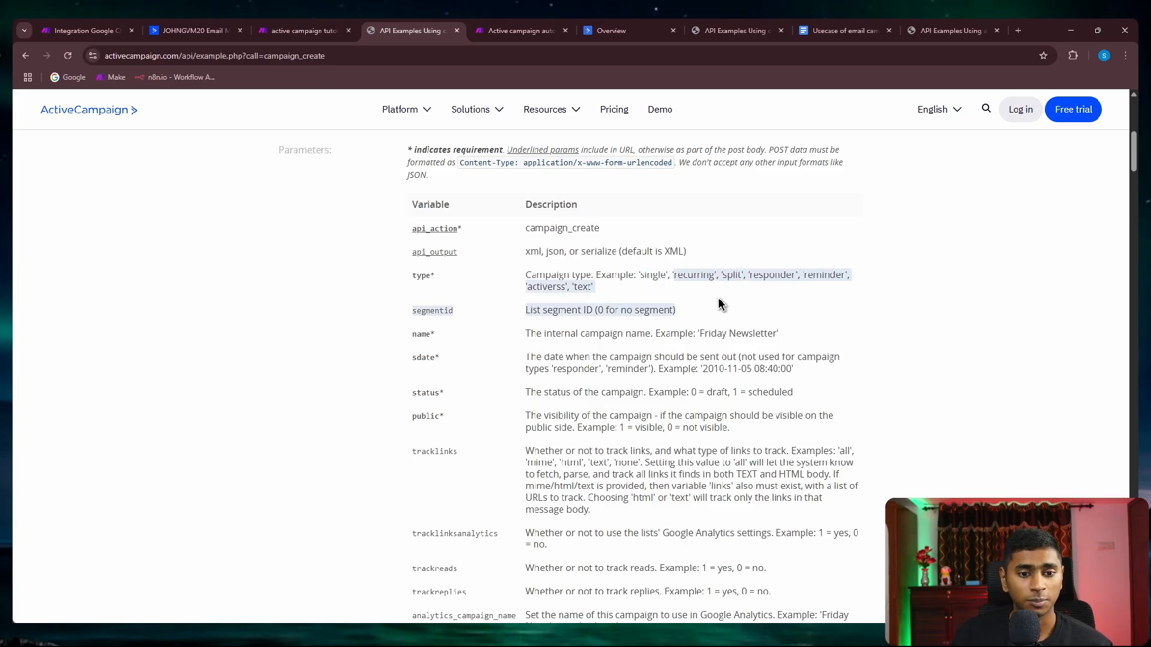
click(719, 305)
double_click(653, 275)
click(716, 304)
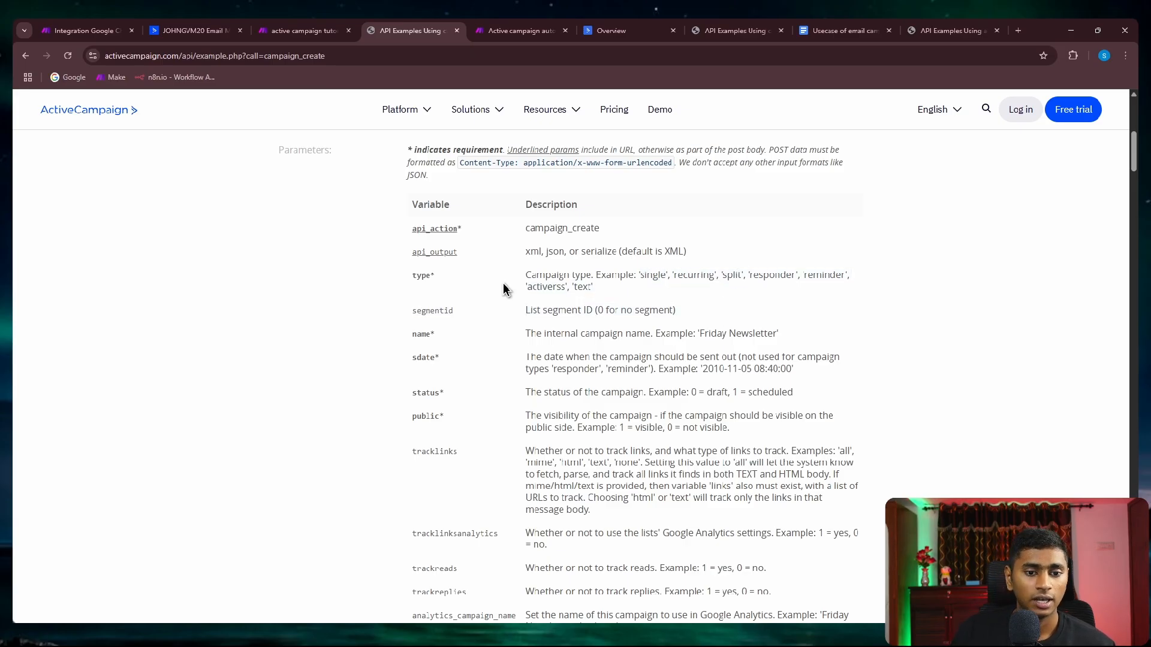
View the name field of the create campaign module in Make and compare it with the campaign_create parameters.
click(285, 31)
scroll(900, 294, down, 3)
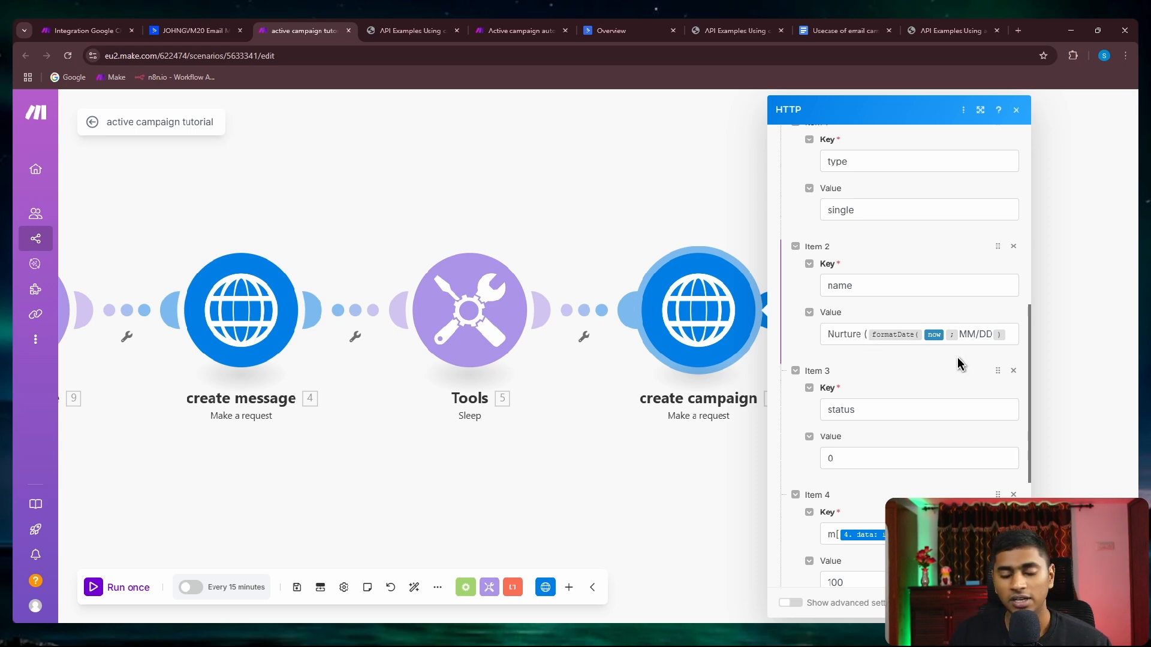
click(413, 30)
middle_click(669, 262)
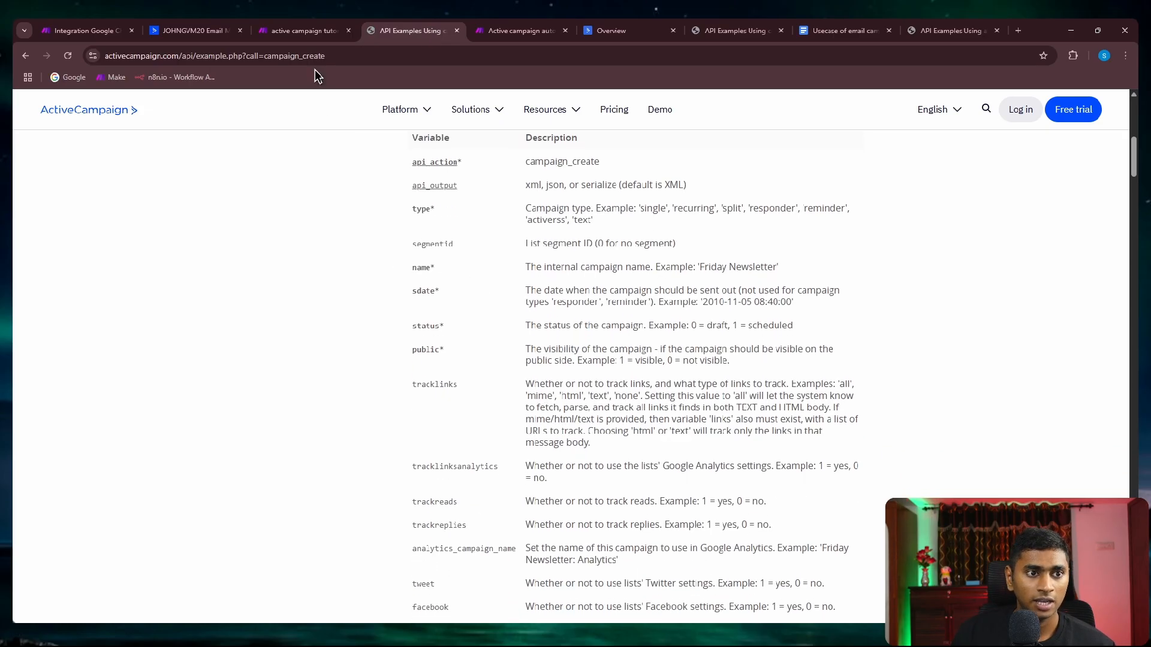
Check the create campaign module's status field against the draft and scheduled values of the documentation's status parameter.
click(304, 30)
scroll(804, 294, down, 3)
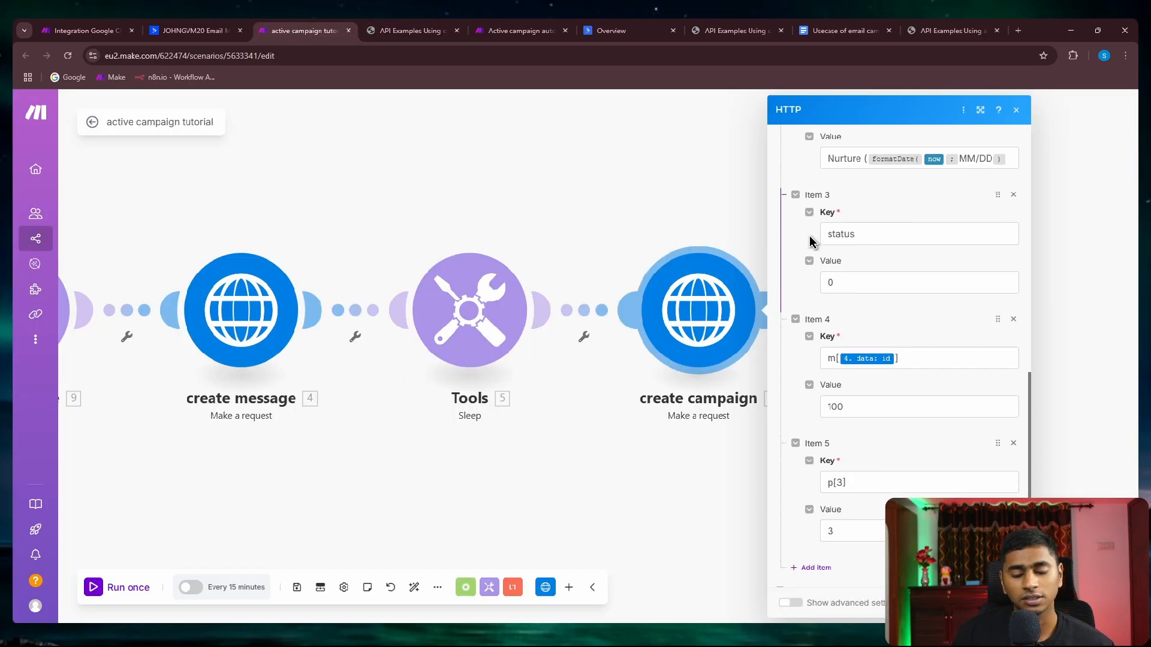
click(411, 33)
middle_click(529, 324)
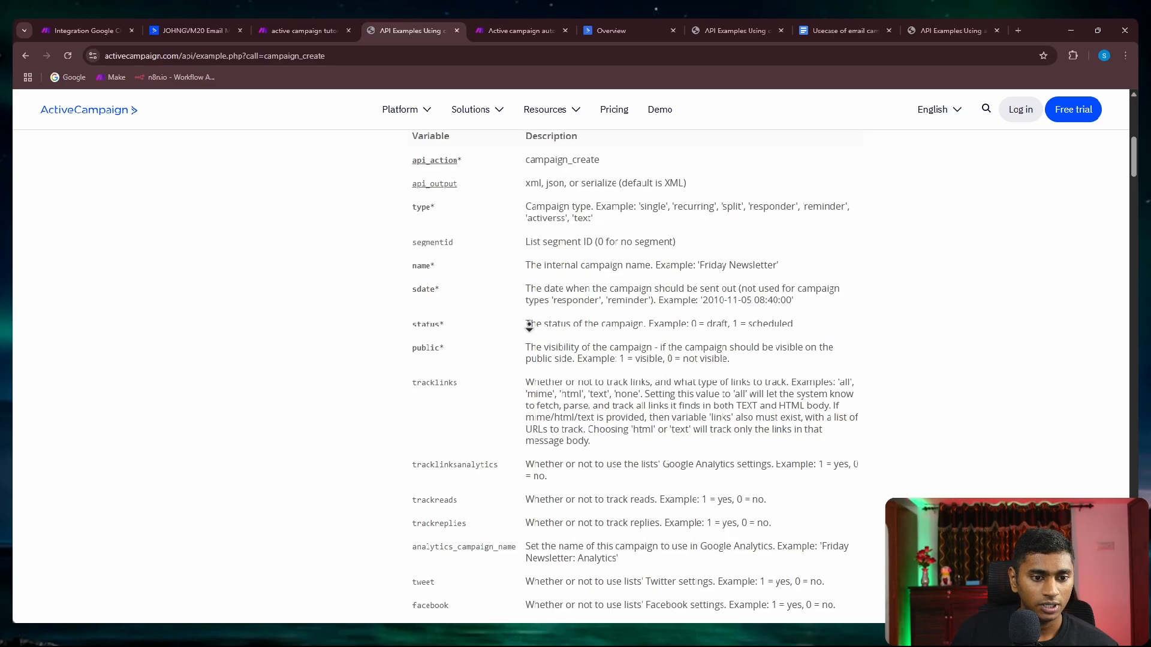
middle_click(528, 341)
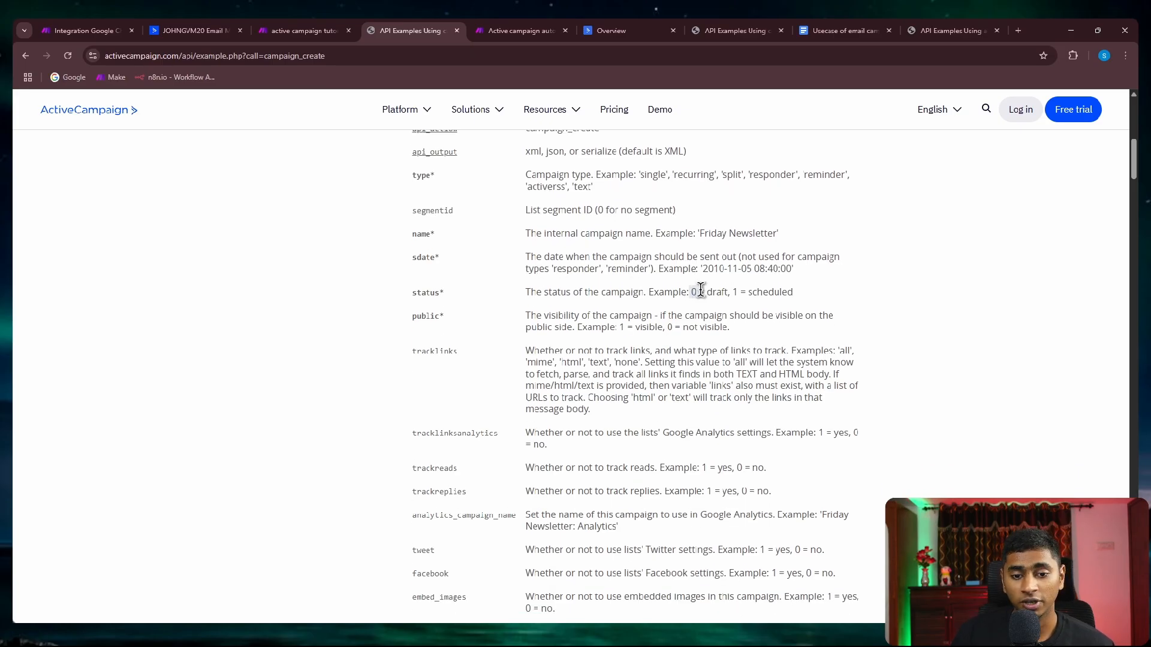
drag(700, 291, 792, 317)
click(730, 291)
click(793, 333)
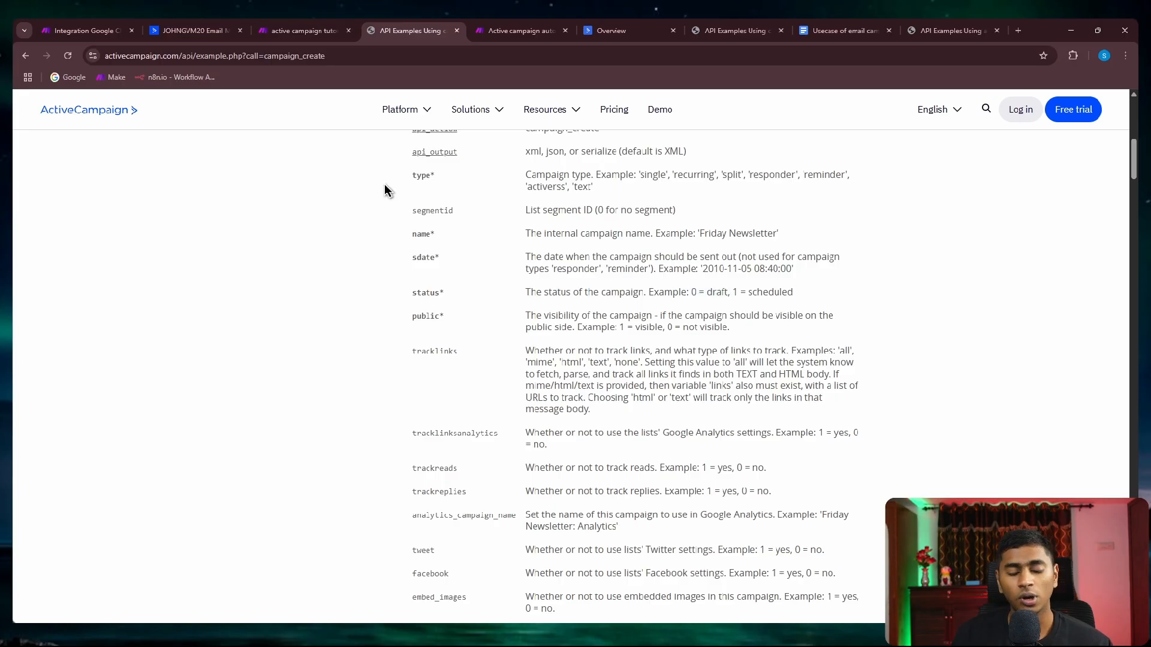
Return to the active campaign tutorial scenario and view the create campaign module's status, message and list fields.
click(287, 35)
scroll(911, 324, down, 1)
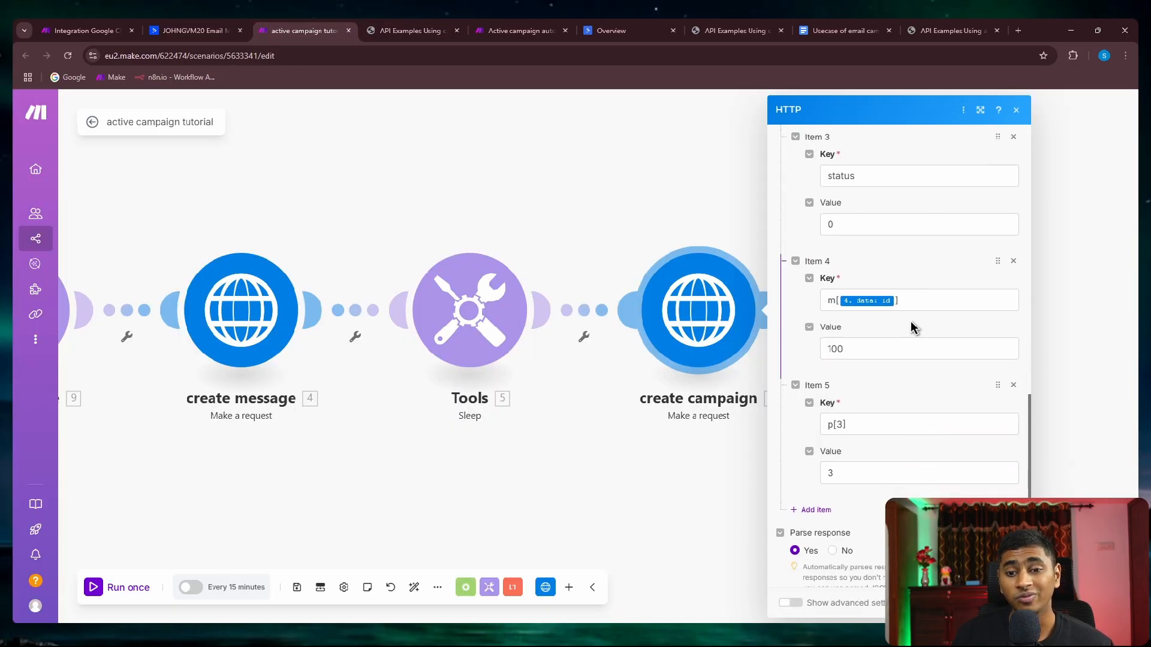
scroll(911, 323, up, 1)
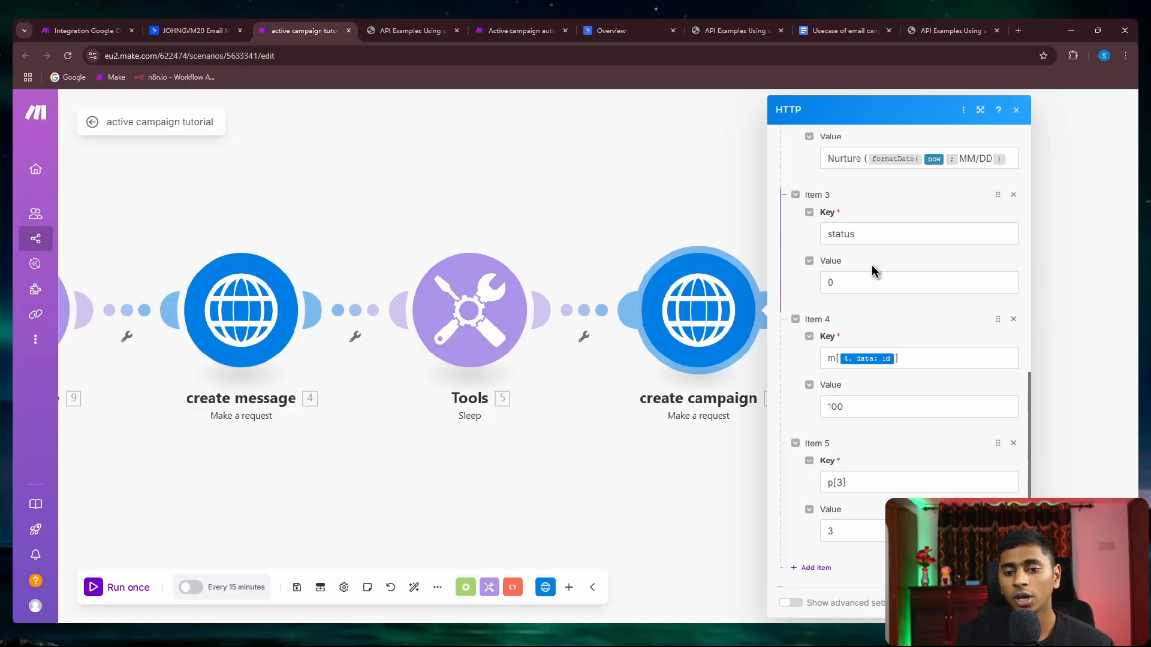
Try 1 as the value of the status field and restore it to 0.
drag(849, 280, 801, 282)
text(1)
click(917, 306)
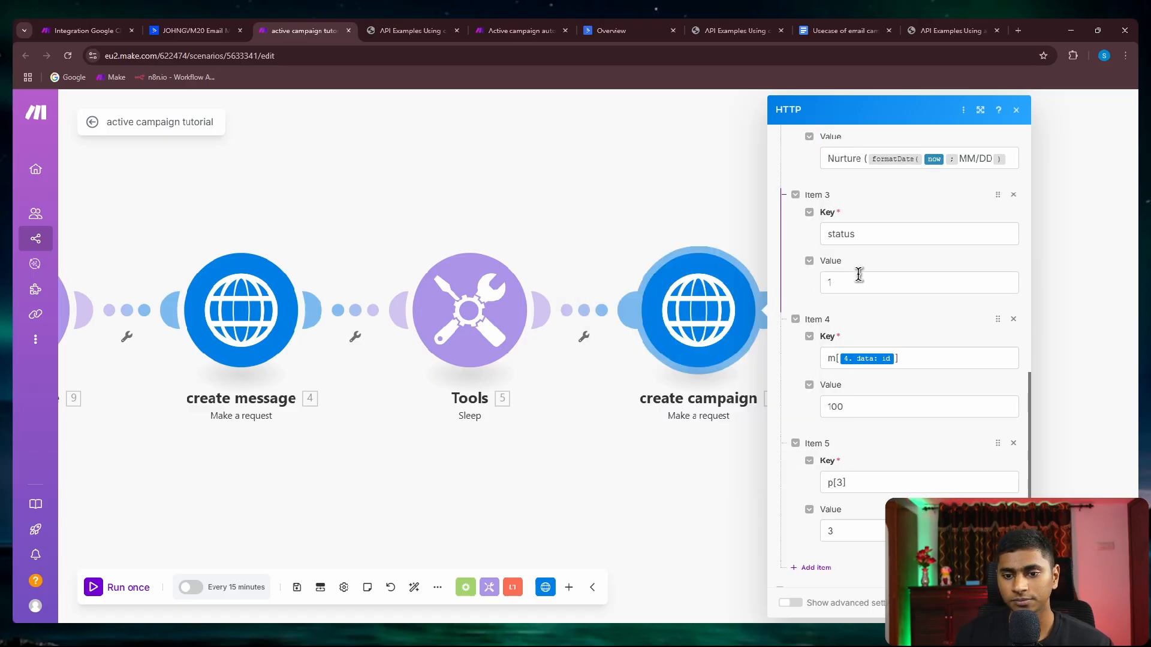
double_click(861, 280)
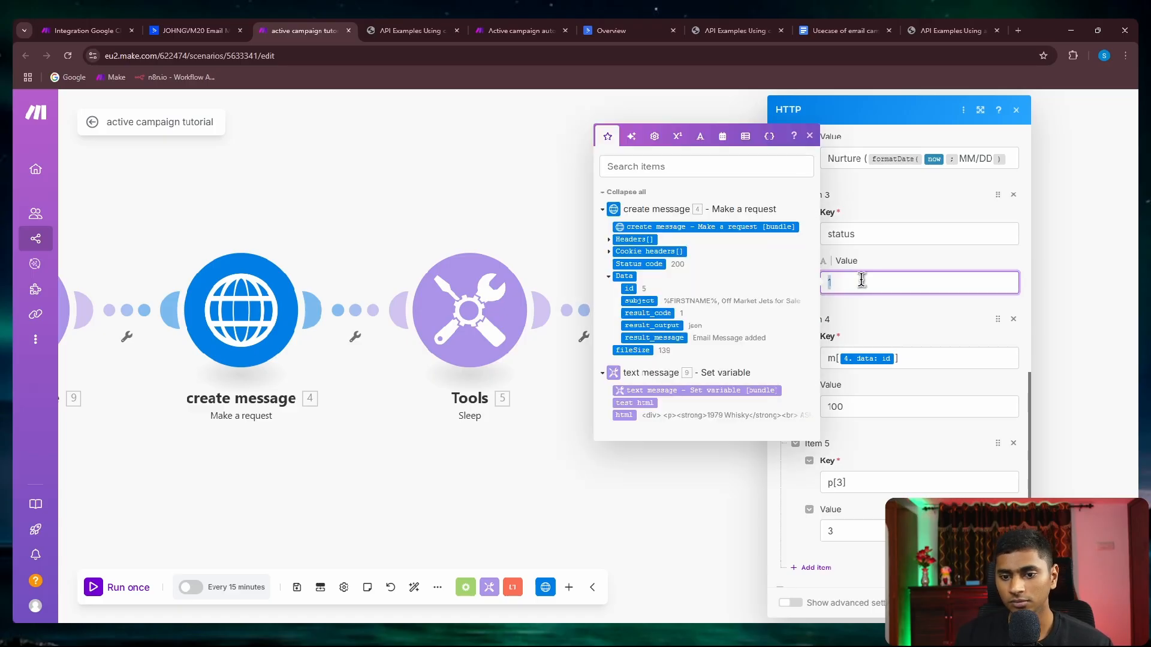
click(868, 343)
Change the text before the formatted date in the campaign's name value to "Nurture-testing youtube video(".
scroll(872, 333, down, 2)
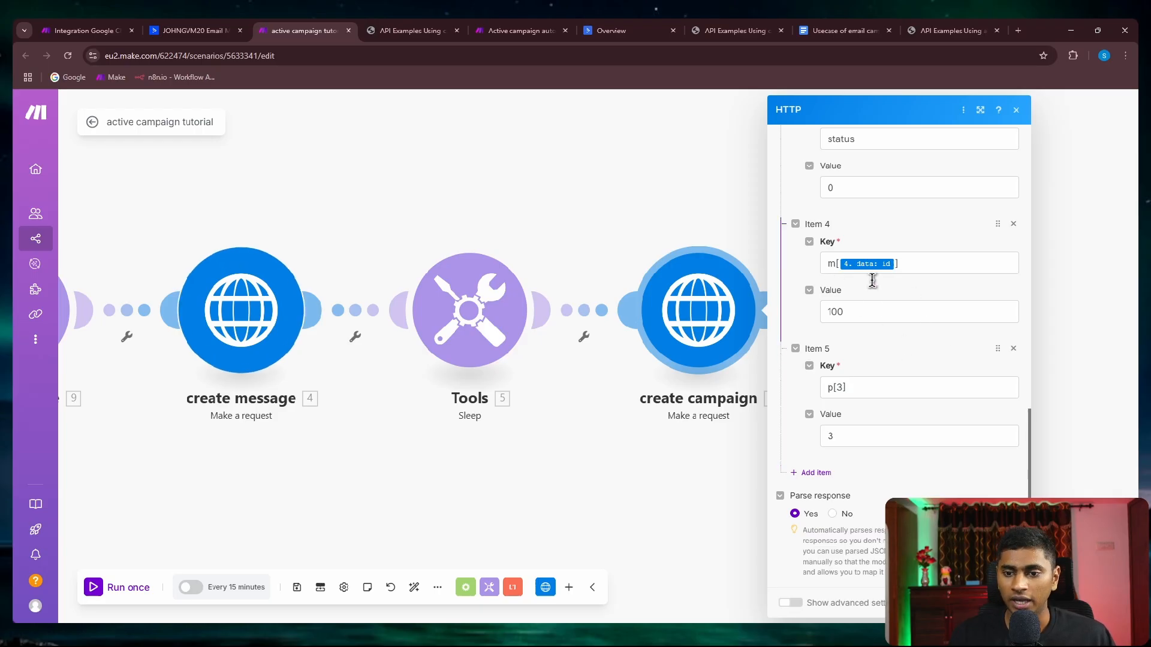
drag(439, 413, 704, 391)
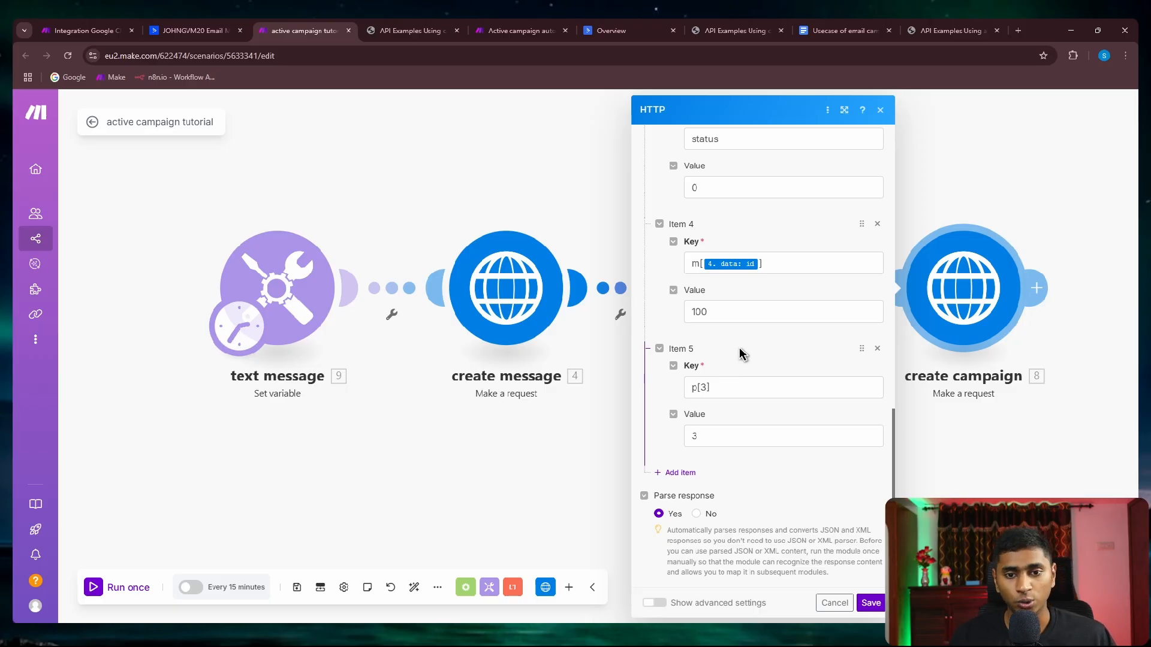
scroll(742, 354, up, 3)
click(728, 239)
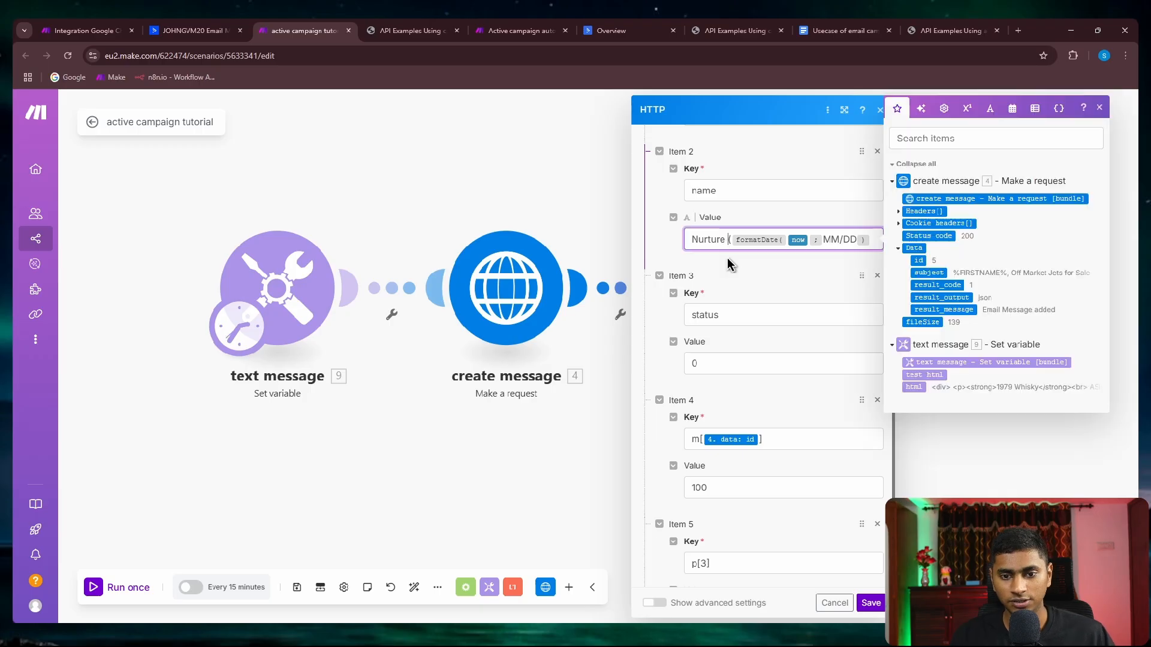
key(BackSpace)
text(-testing you)
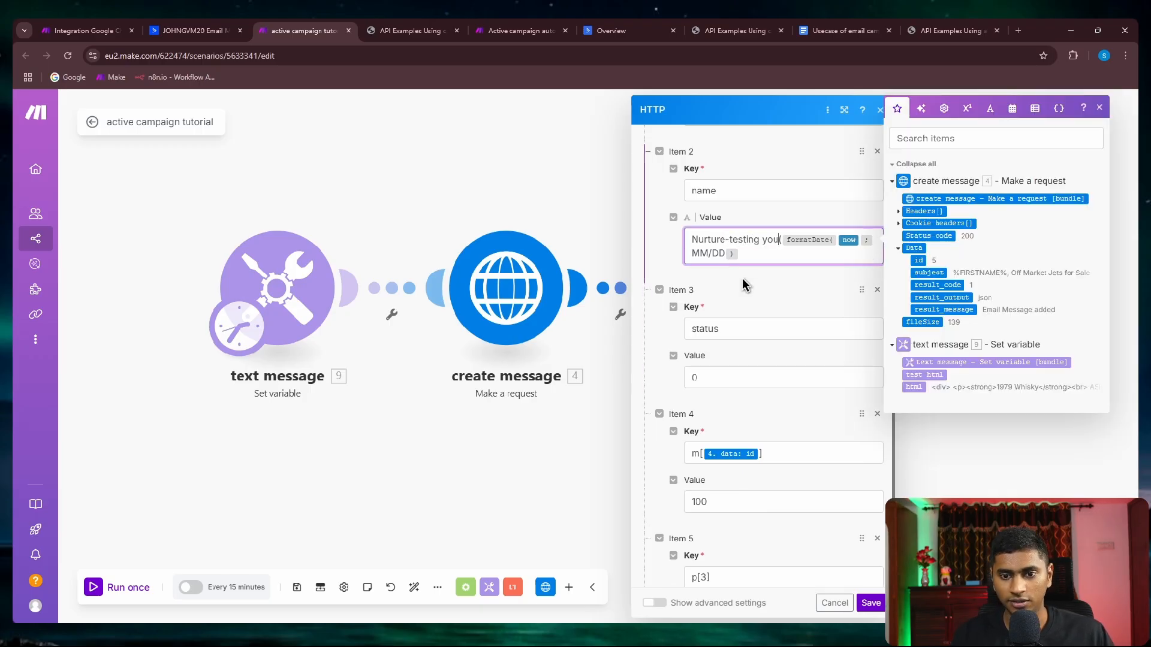
text(tube video)
click(764, 298)
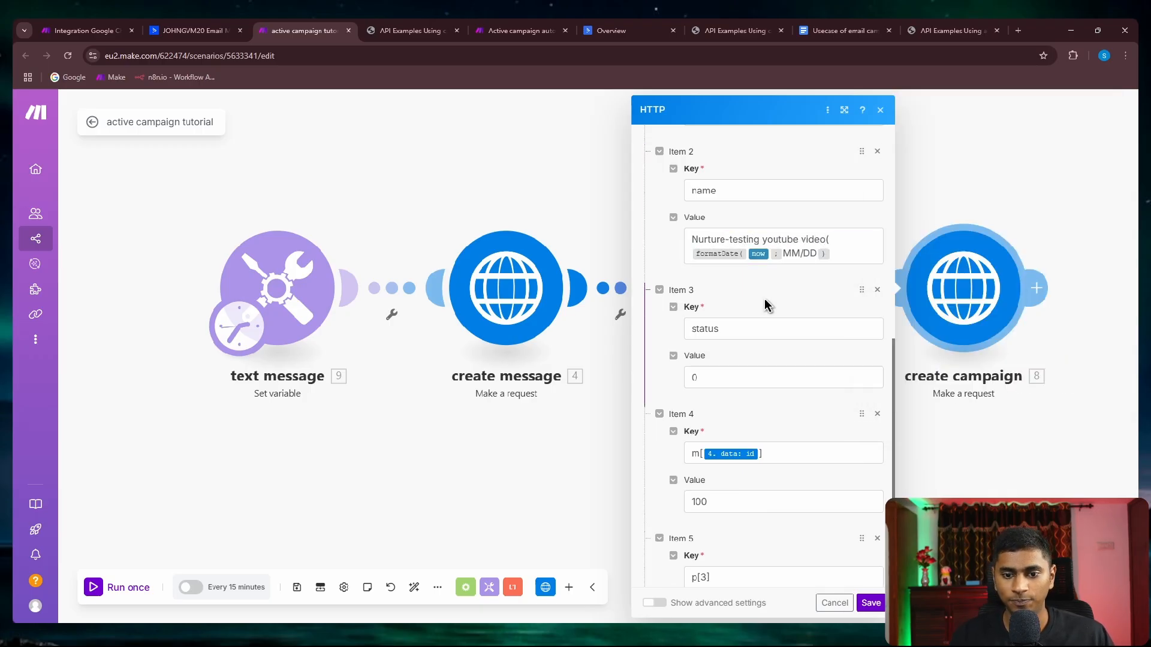
Examine the message ID key and its value in Item 4 of the create campaign module.
scroll(765, 299, down, 3)
click(713, 311)
click(719, 347)
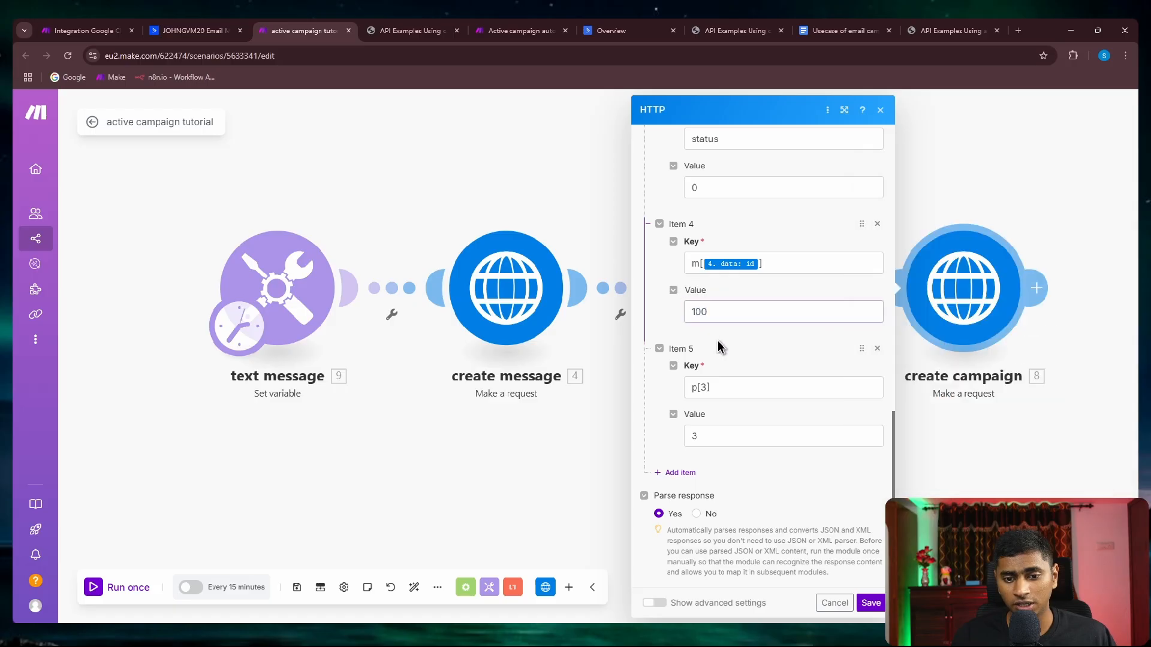
double_click(716, 312)
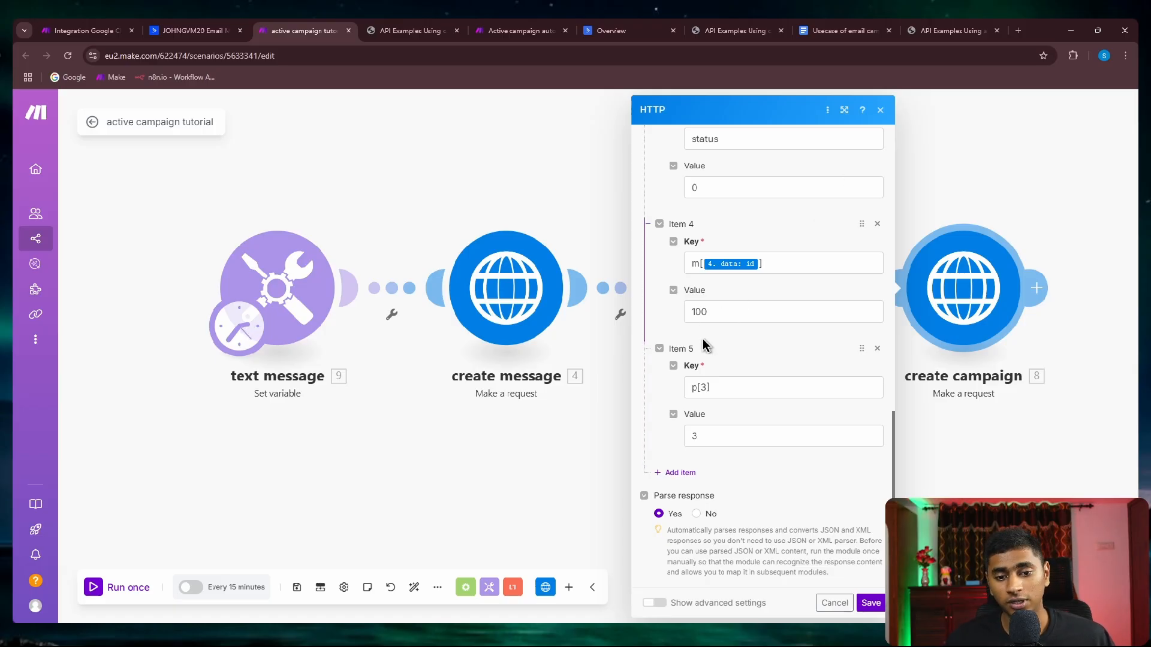
scroll(713, 366, up, 1)
scroll(728, 399, down, 1)
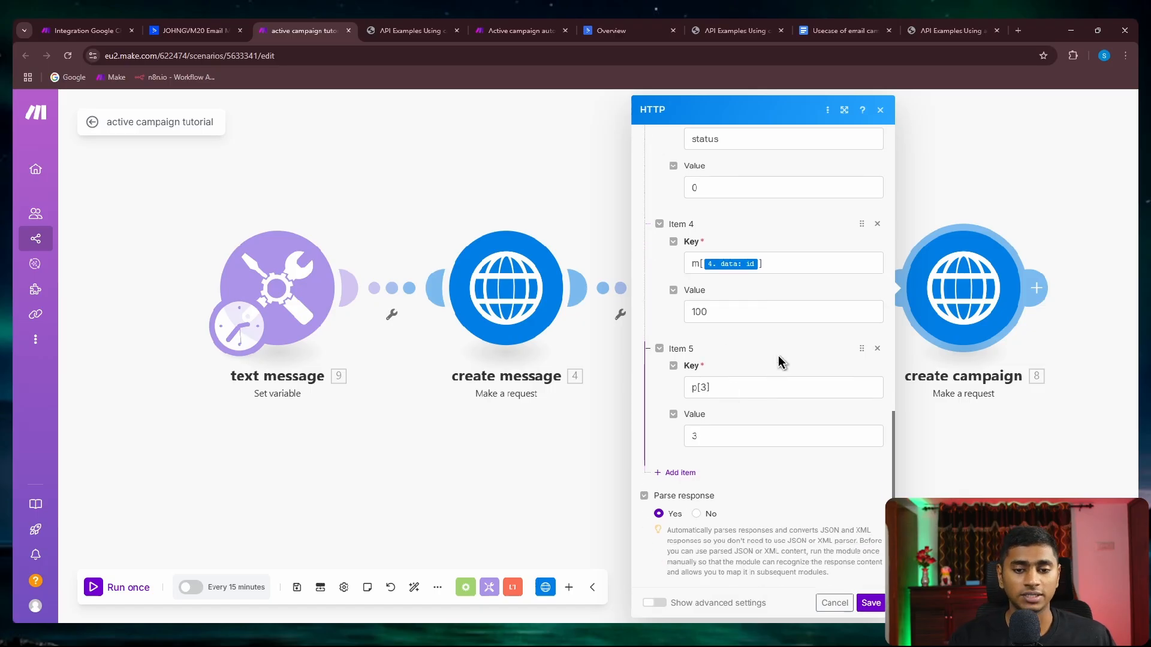
Read the p[ LIST-ID ] and m[ MESSAGE-ID ] parameter descriptions in the campaign_create documentation.
click(395, 37)
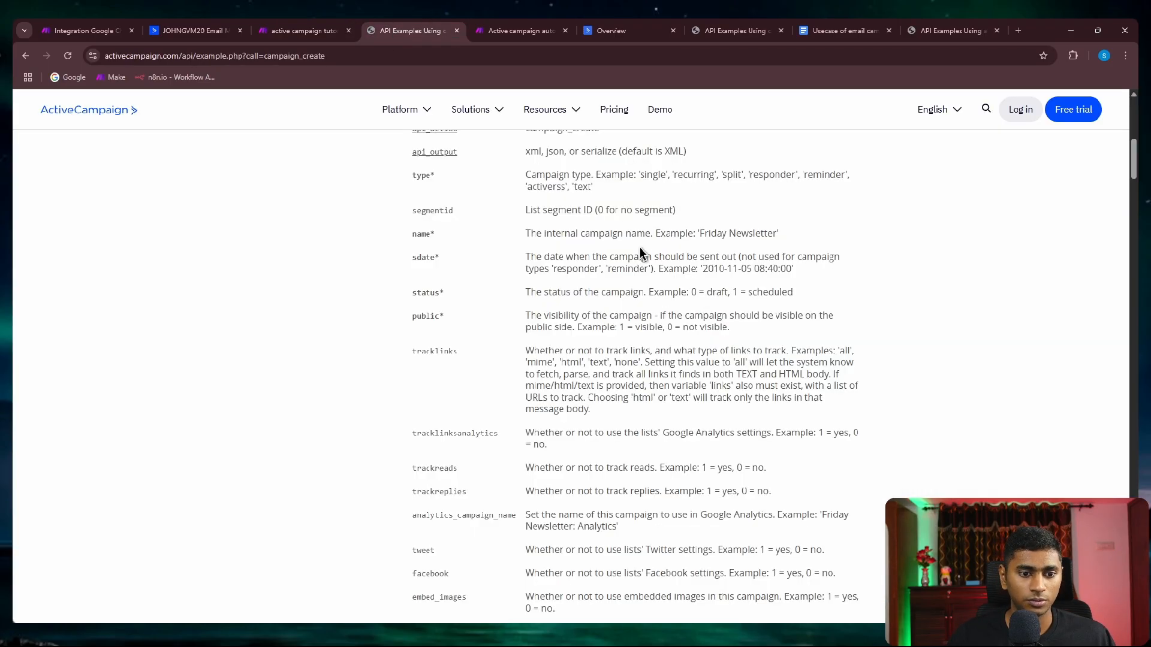
scroll(639, 252, down, 12)
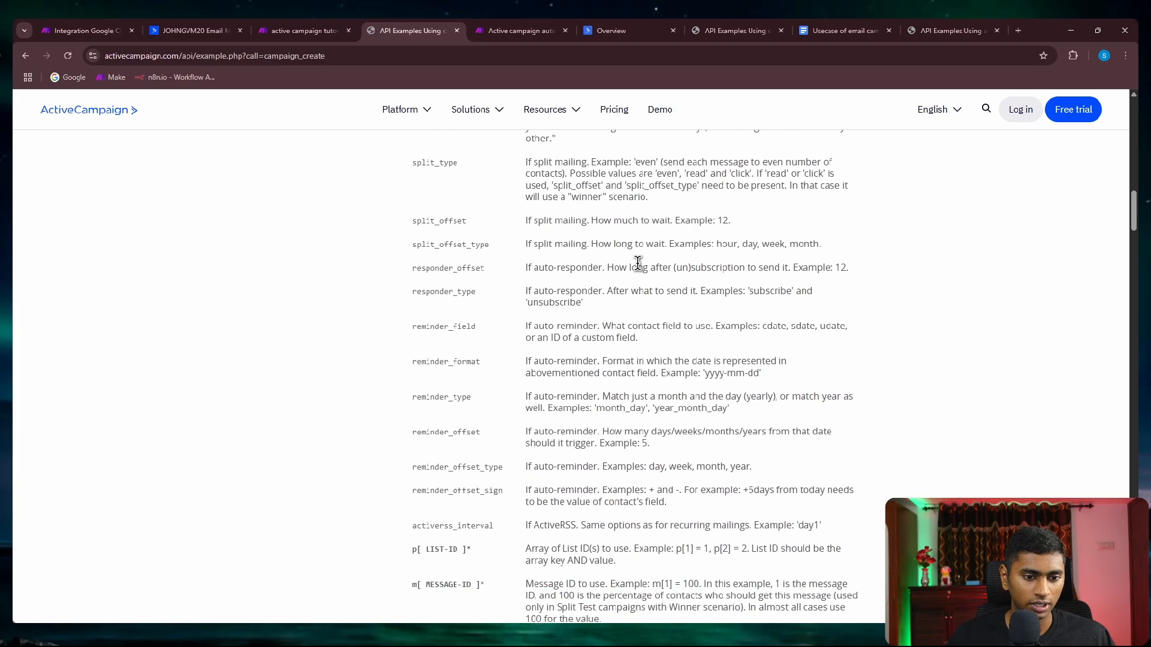
scroll(637, 264, down, 5)
drag(410, 264, 650, 280)
click(504, 268)
click(658, 264)
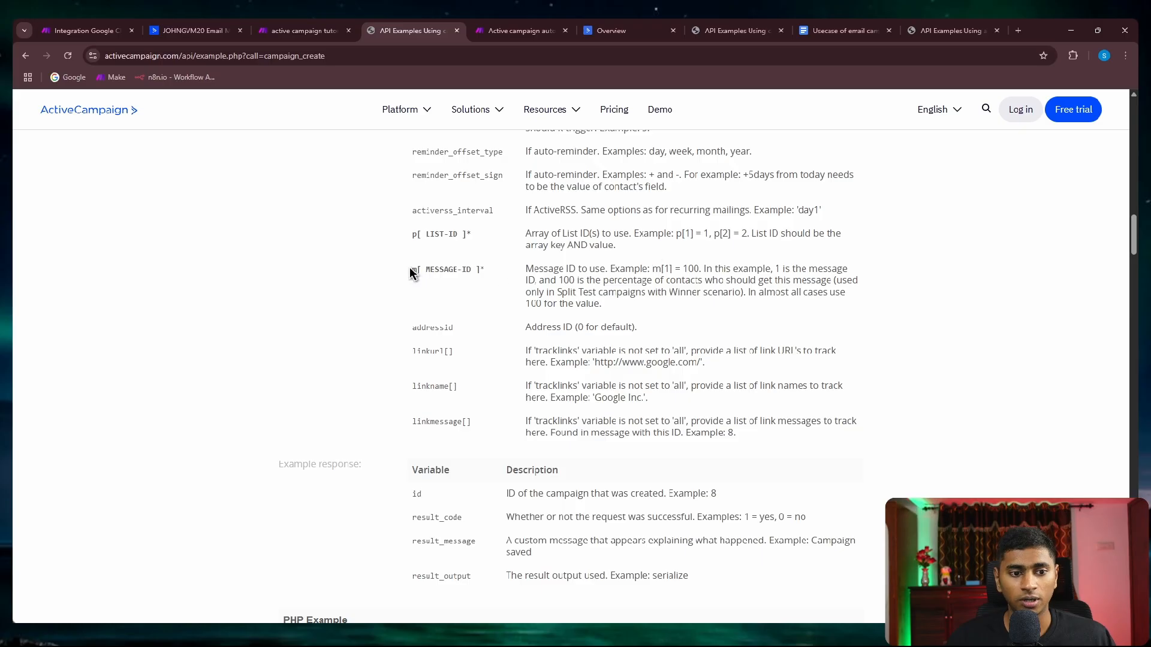
drag(426, 270, 473, 272)
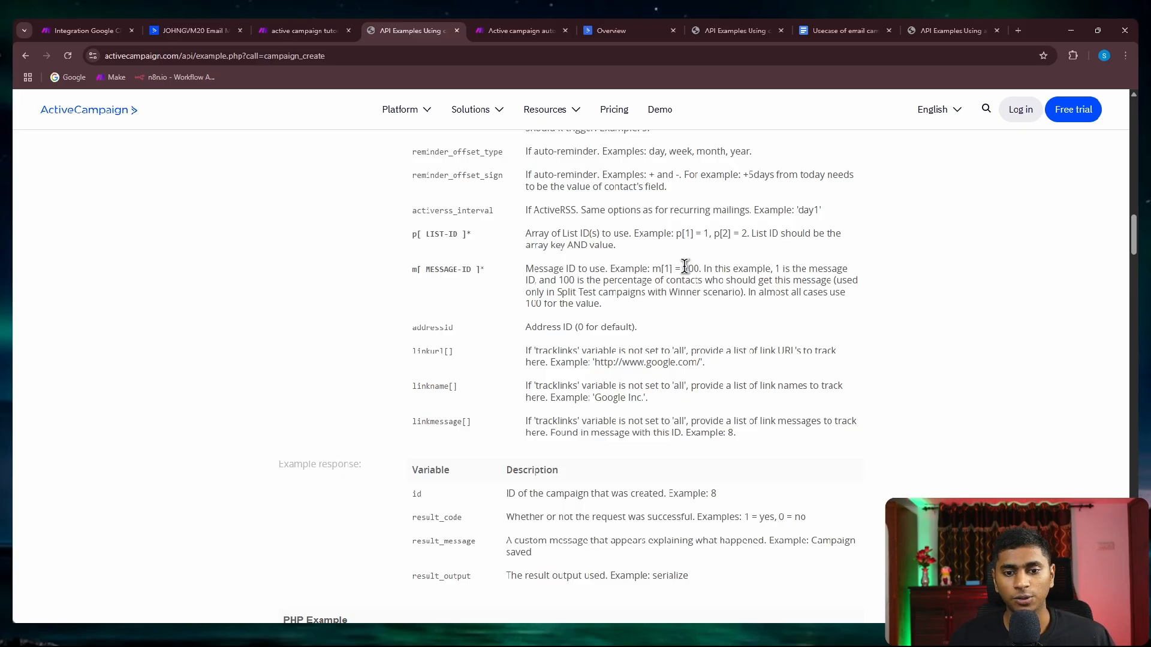
drag(683, 268, 705, 267)
click(706, 270)
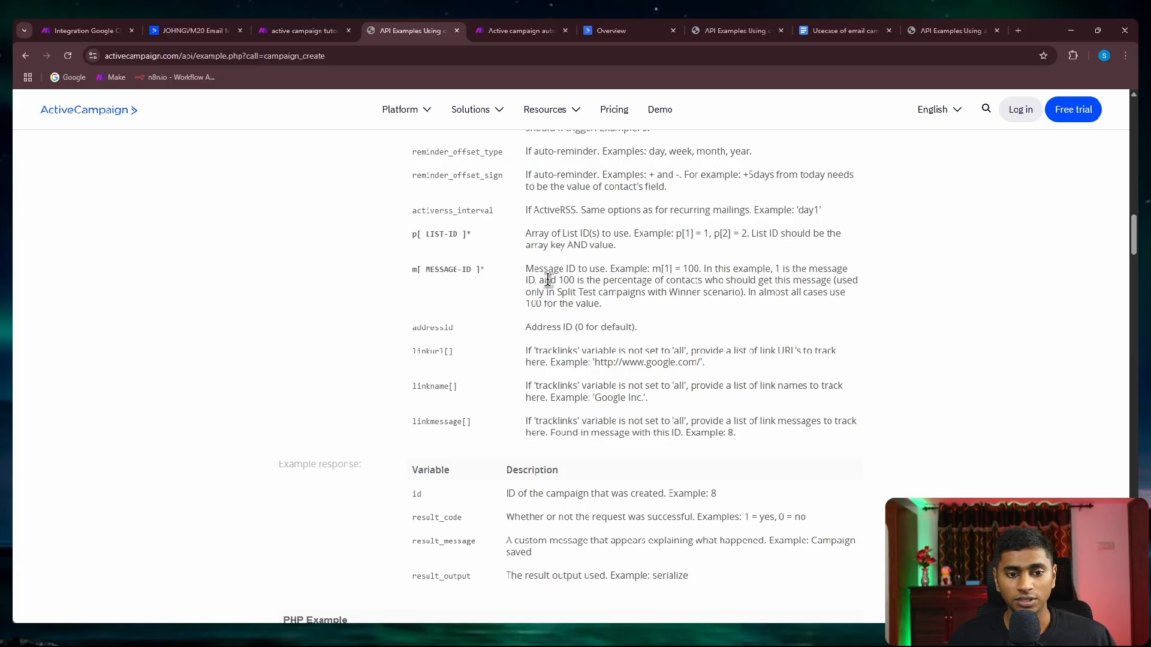
drag(562, 280, 815, 279)
click(833, 279)
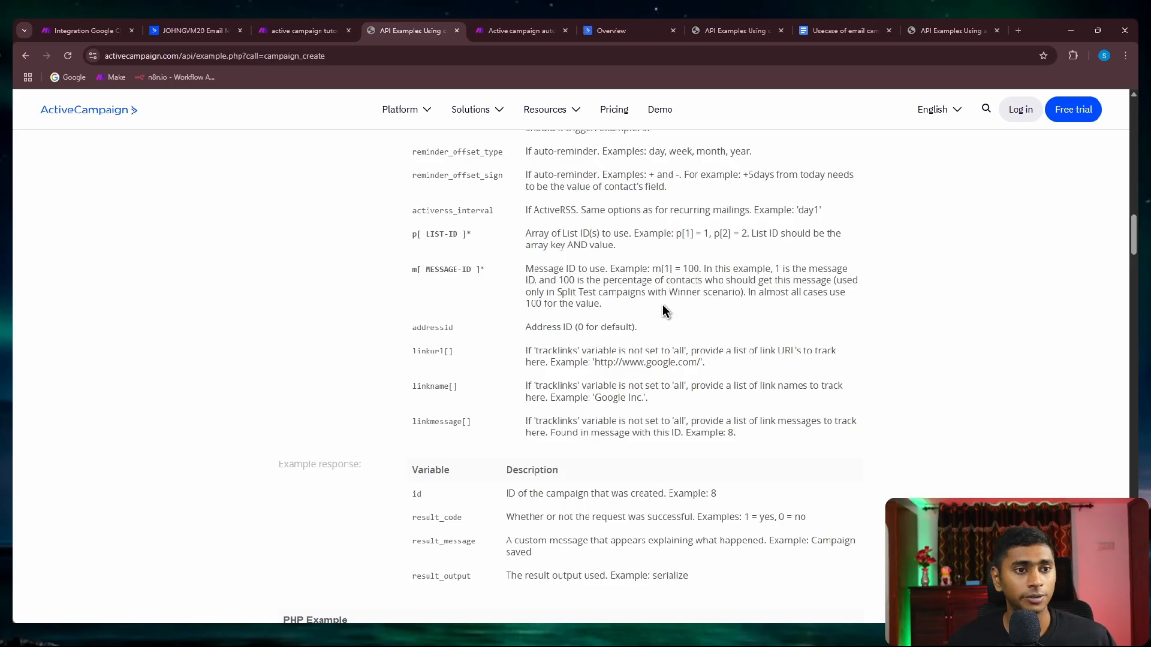
Review the list ID field in Item 5 of the Make module and open the contact lists page in ActiveCampaign.
click(302, 31)
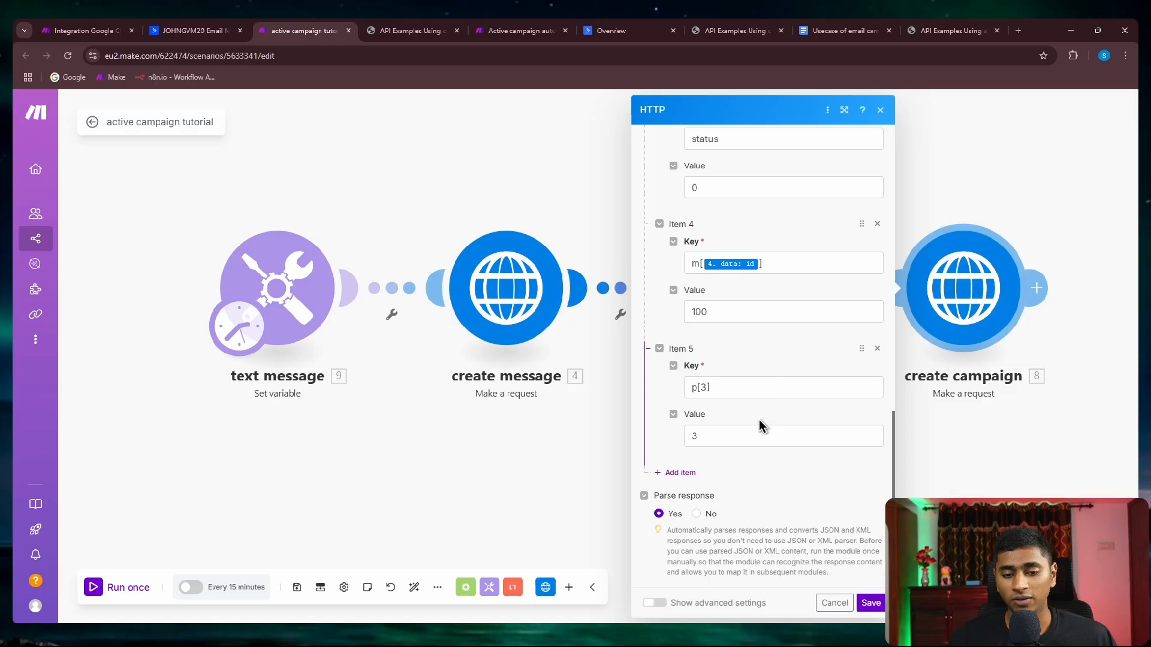
scroll(732, 441, up, 1)
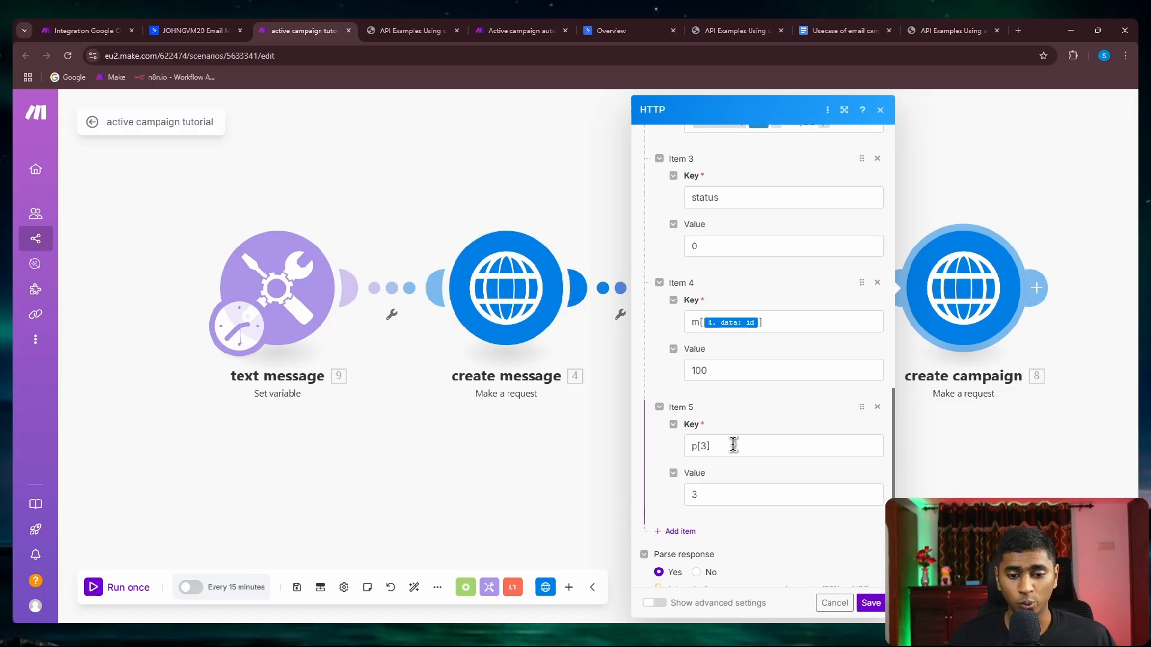
scroll(737, 454, down, 1)
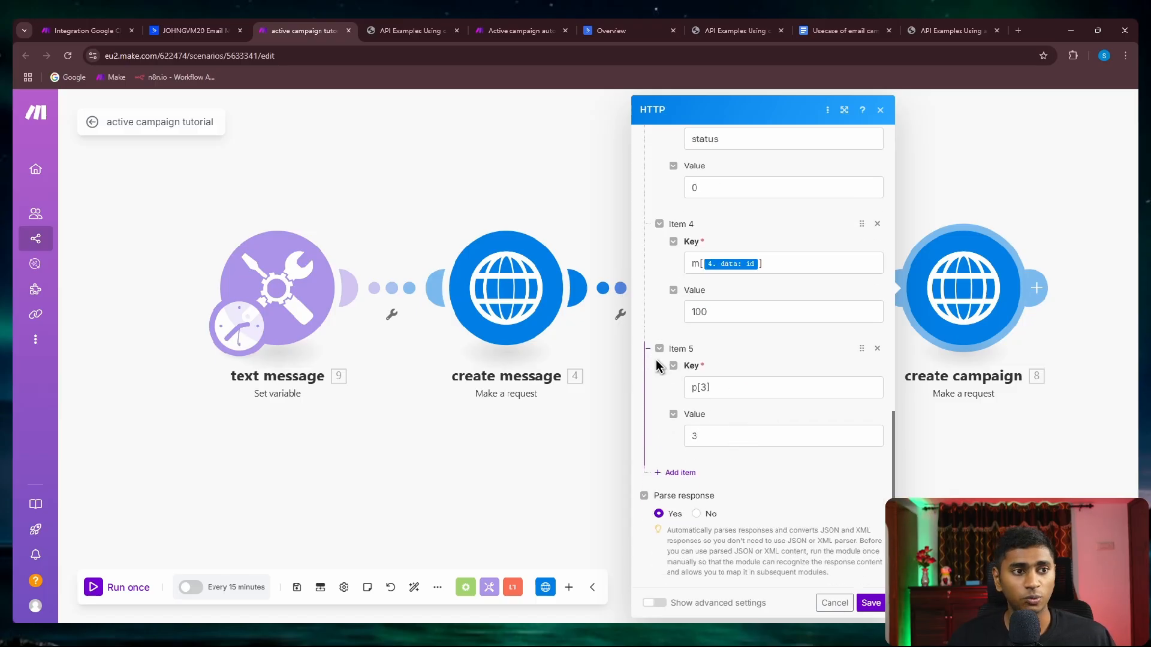
click(202, 40)
click(92, 175)
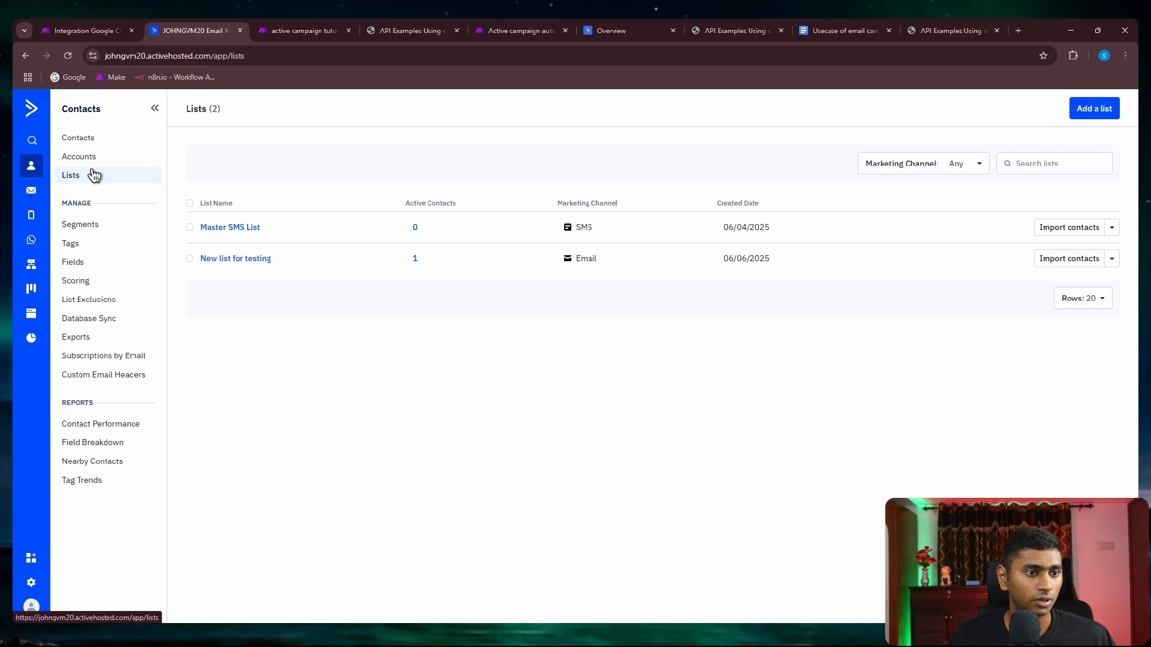
Open the New list for testing list in ActiveCampaign, find its list ID in the page address, and return to the Make scenario.
click(228, 259)
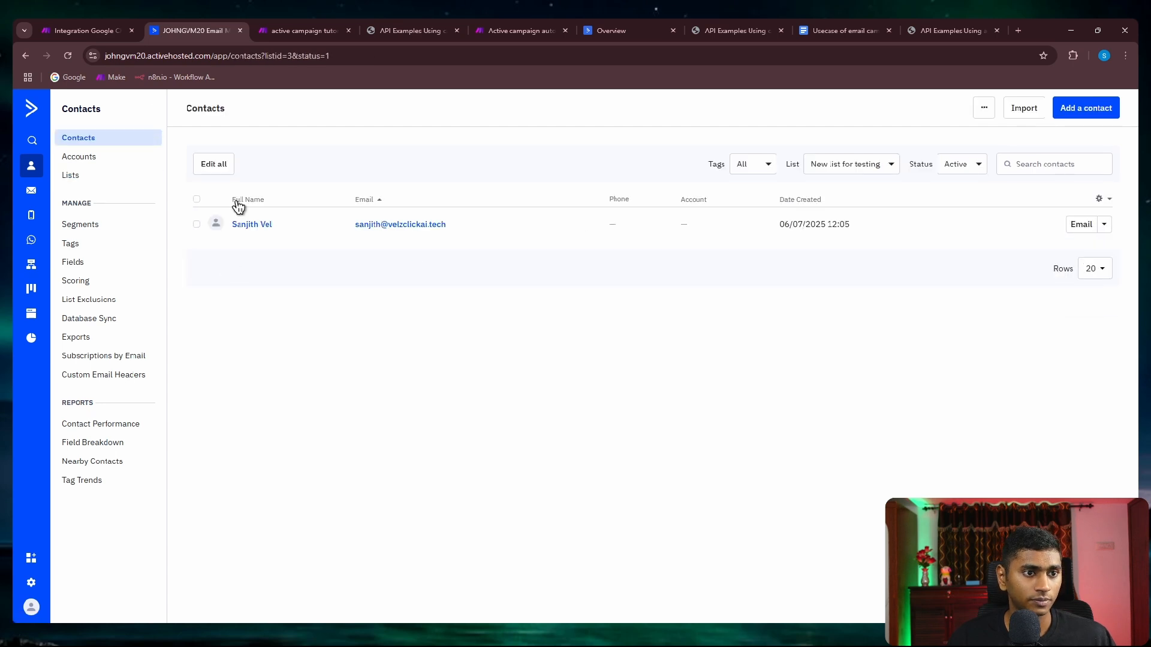
click(286, 55)
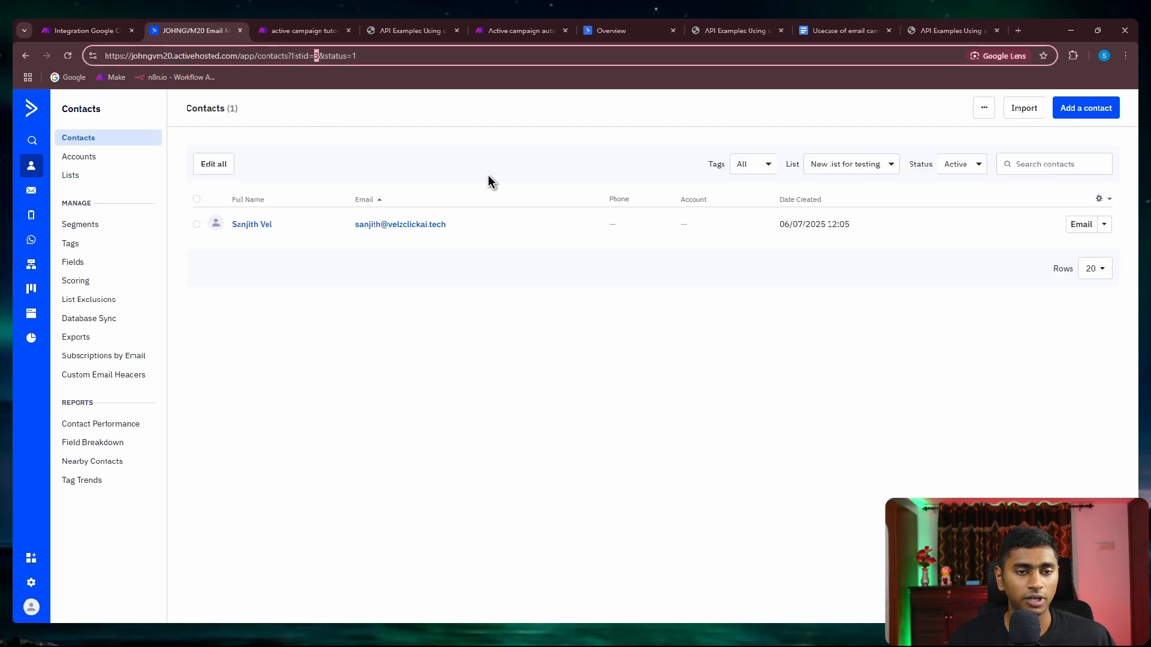
click(273, 33)
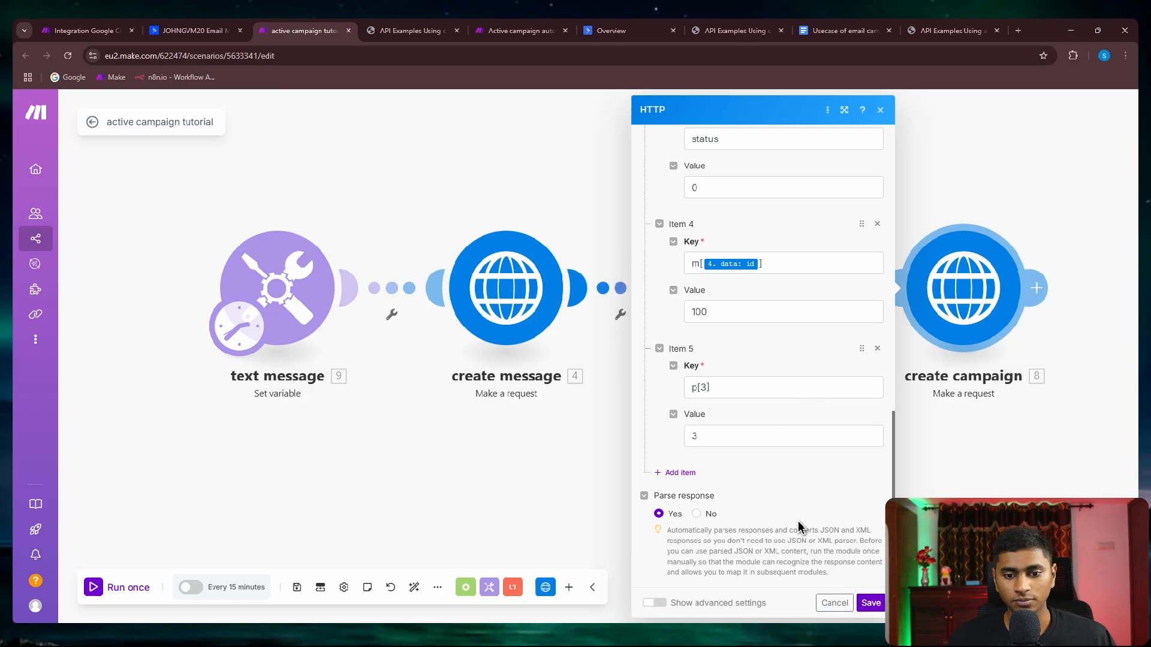
Review the body fields of the create campaign module, including the Item 5 list ID key, and save the module.
scroll(801, 527, up, 10)
scroll(799, 515, up, 3)
scroll(791, 467, down, 10)
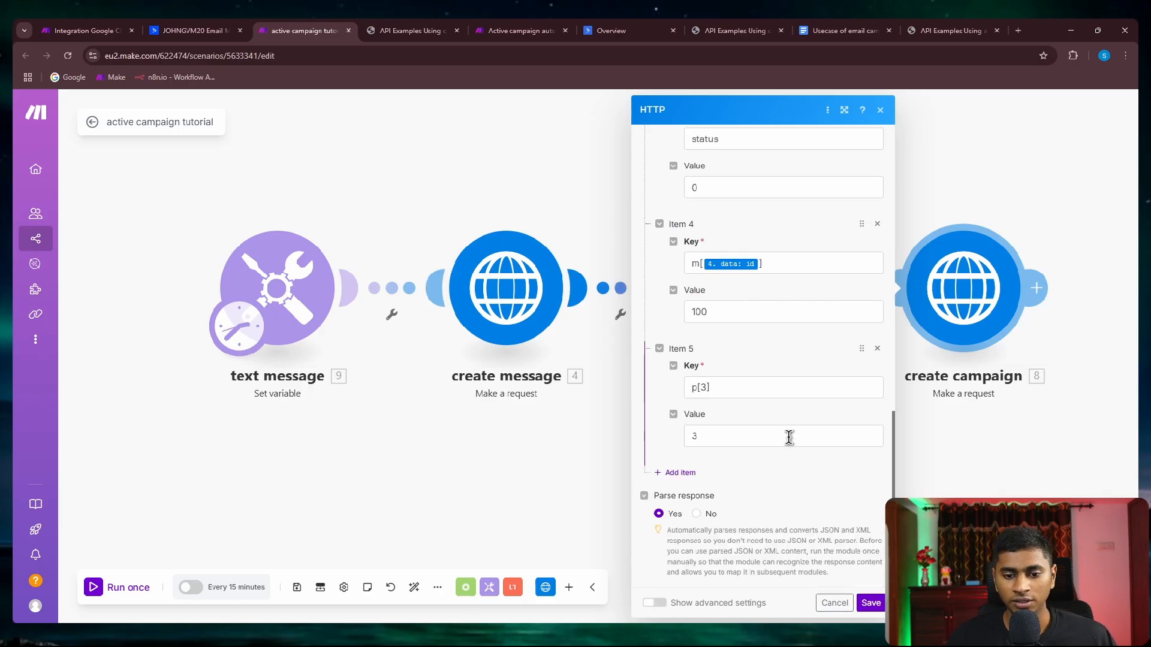
click(871, 603)
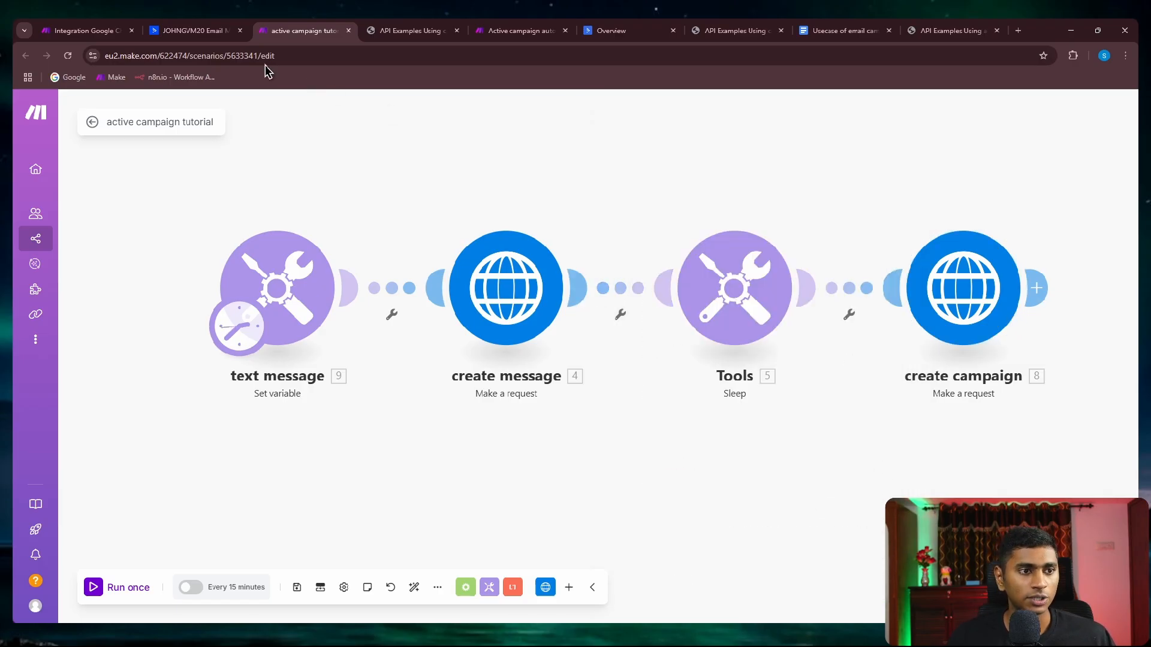
Open the email campaigns list in ActiveCampaign and reload it.
click(193, 31)
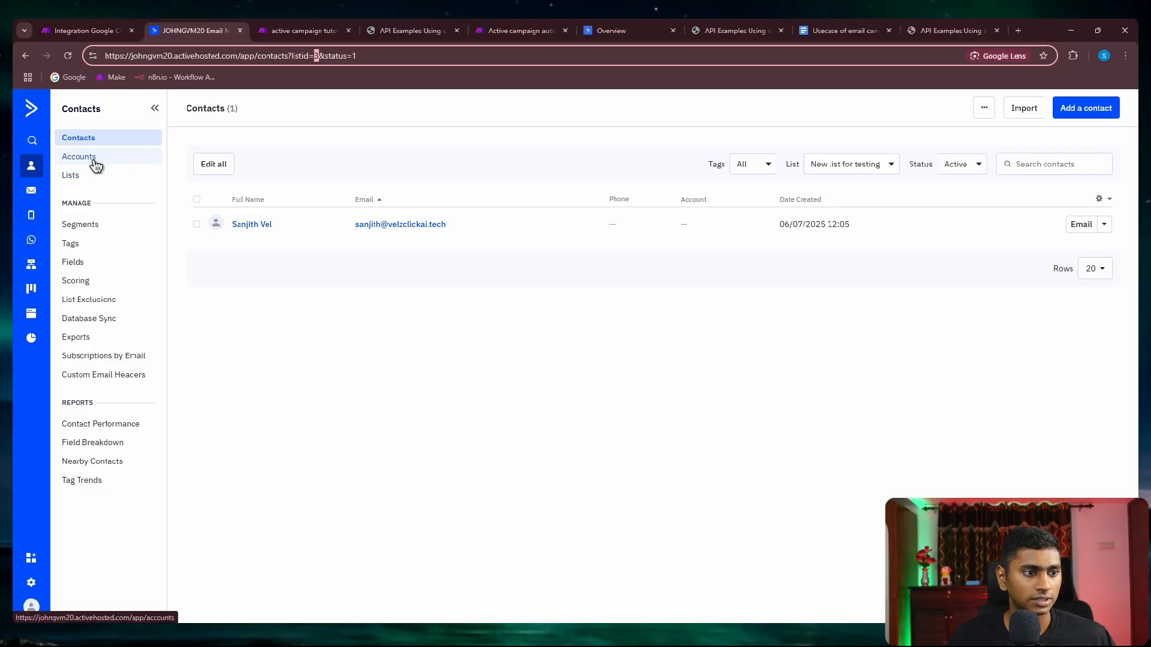
click(32, 190)
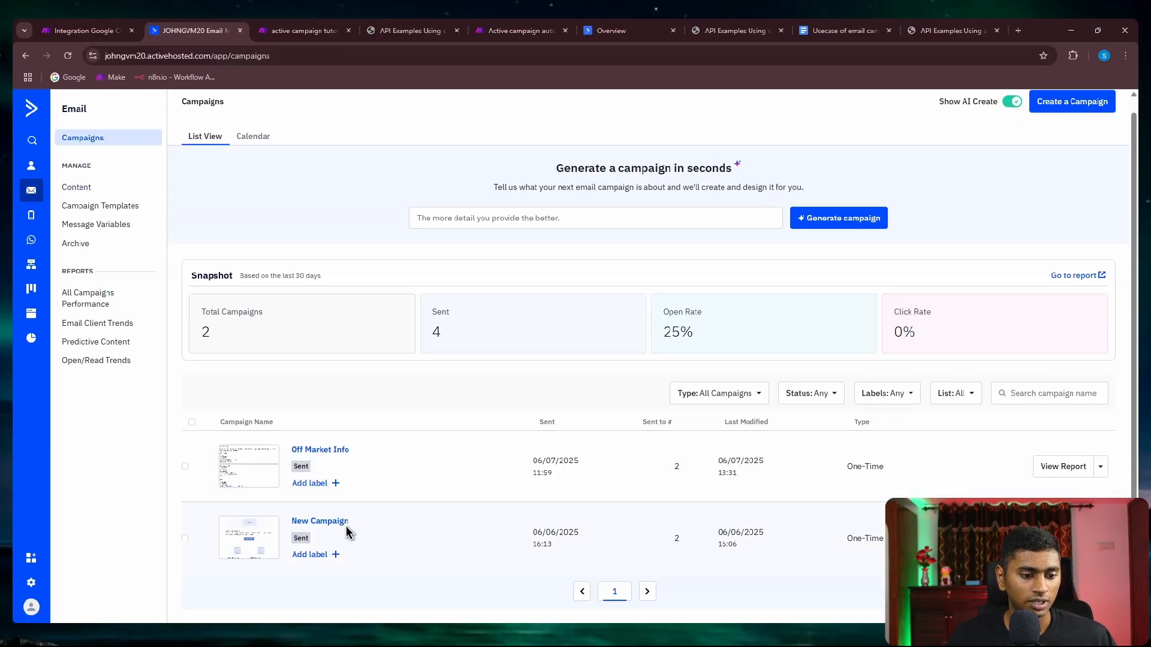
click(68, 55)
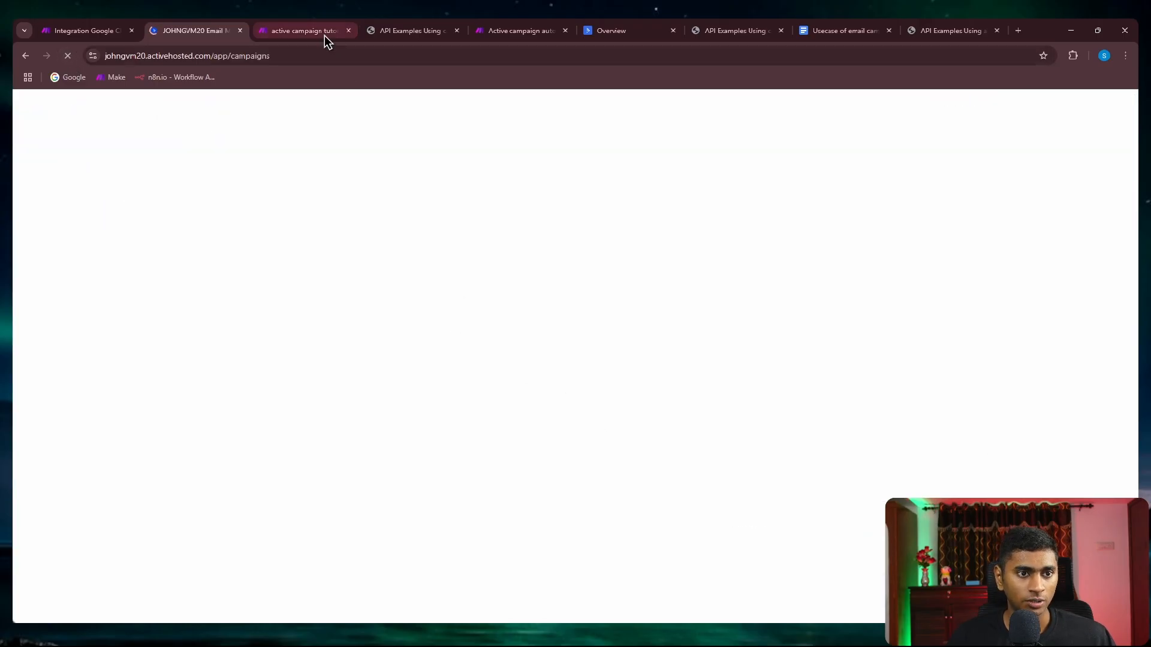
Review the campaign name value in Item 2 of the create campaign module in Make, then close the module.
click(323, 33)
click(974, 305)
scroll(767, 419, down, 10)
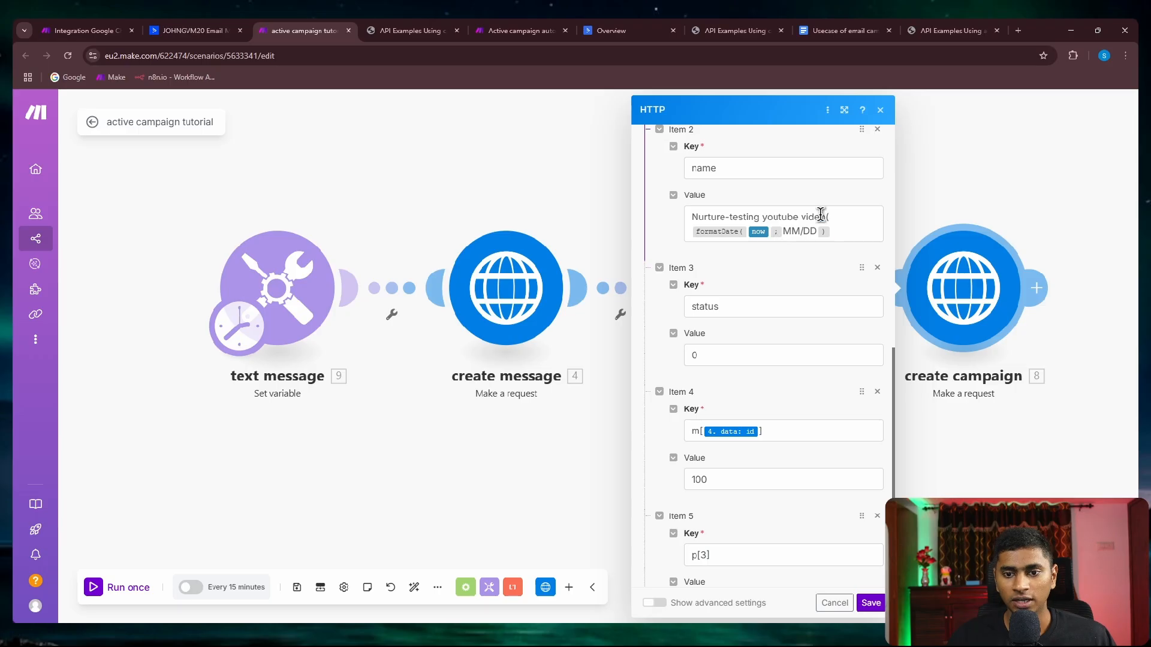
drag(820, 216, 679, 211)
click(751, 259)
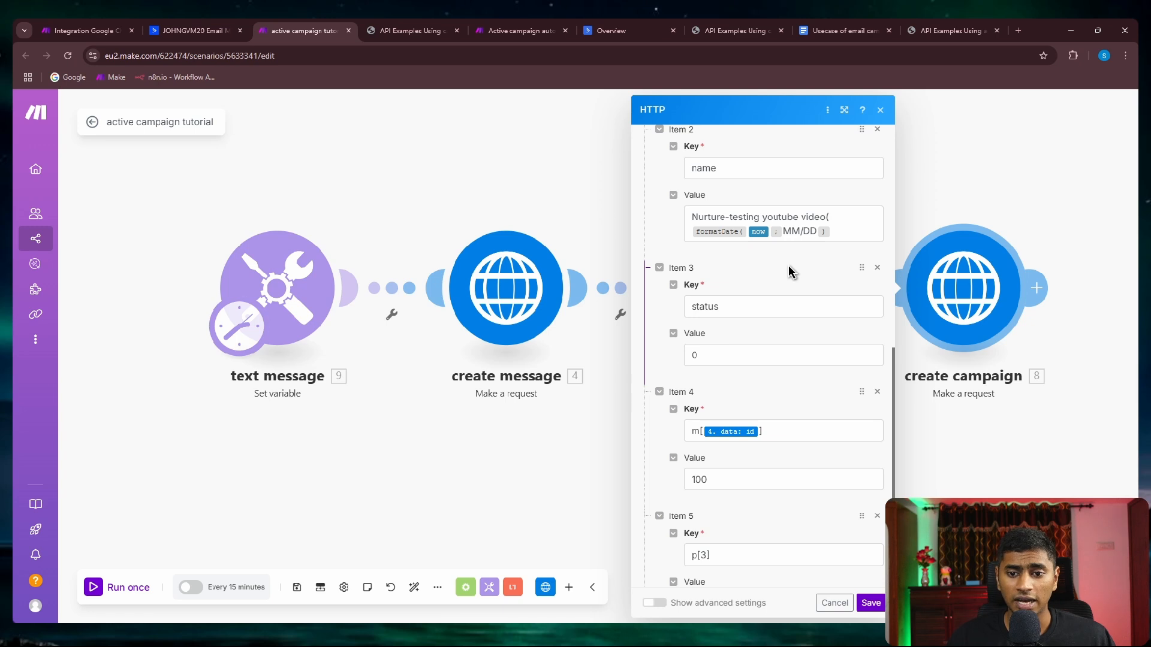
click(555, 195)
Run the active campaign tutorial scenario once in Make and reload the campaigns list in ActiveCampaign.
click(226, 30)
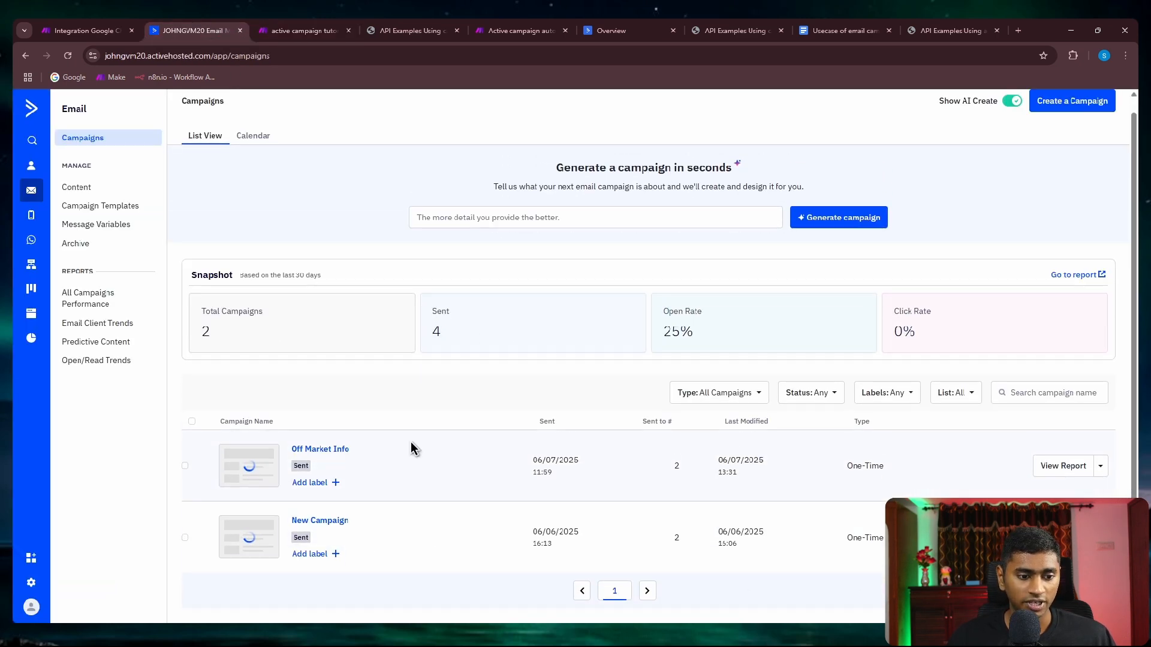
click(298, 31)
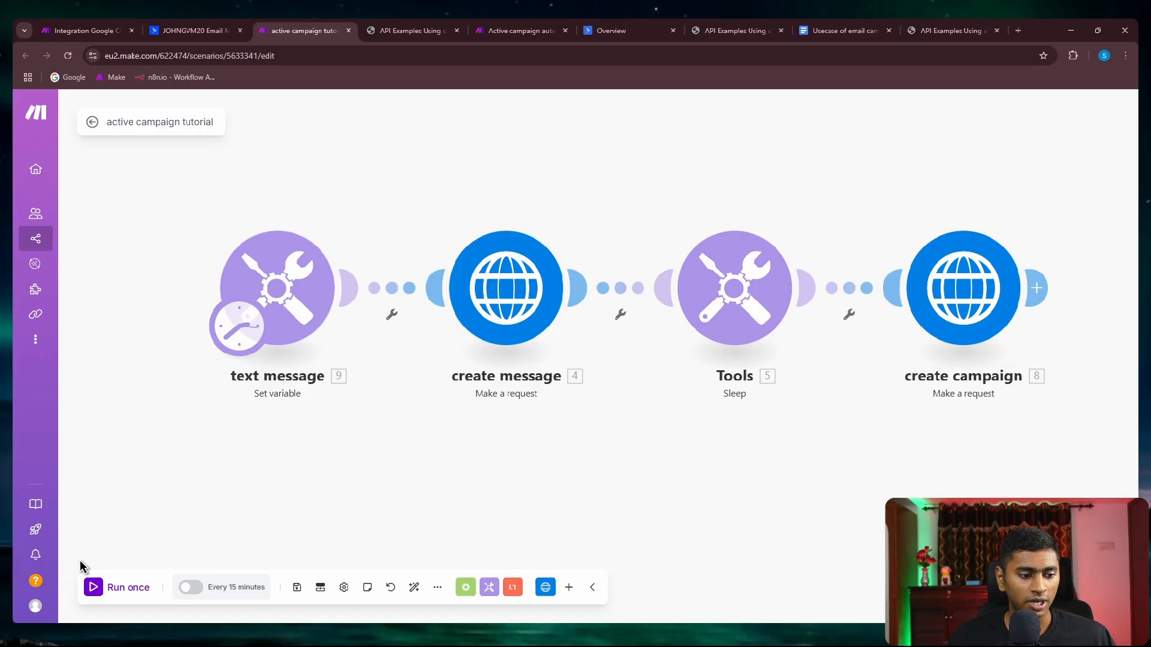
click(94, 587)
click(197, 31)
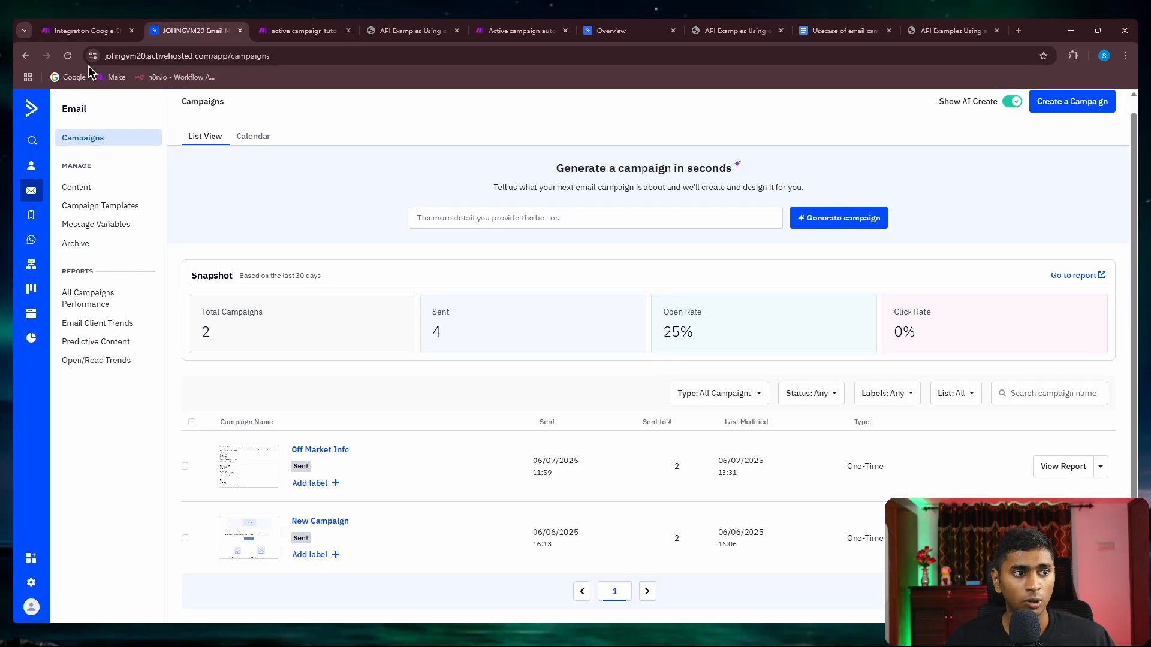
click(68, 55)
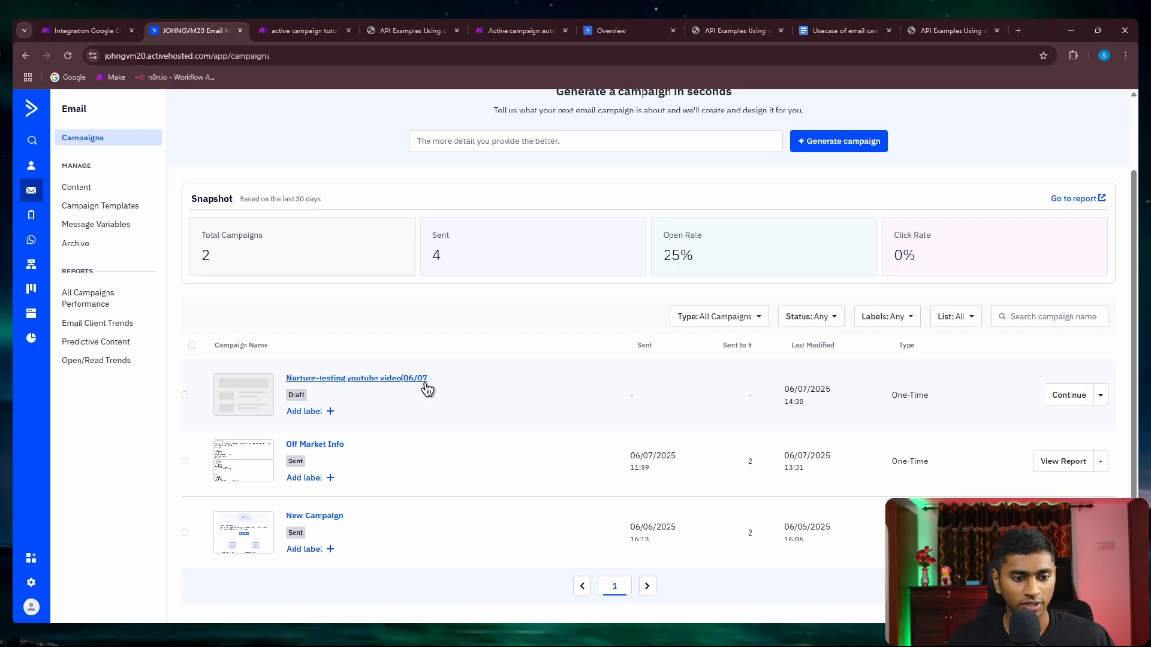
Add a closing parenthesis after the formatted date in the create campaign module's name value and save the module.
click(304, 31)
click(920, 288)
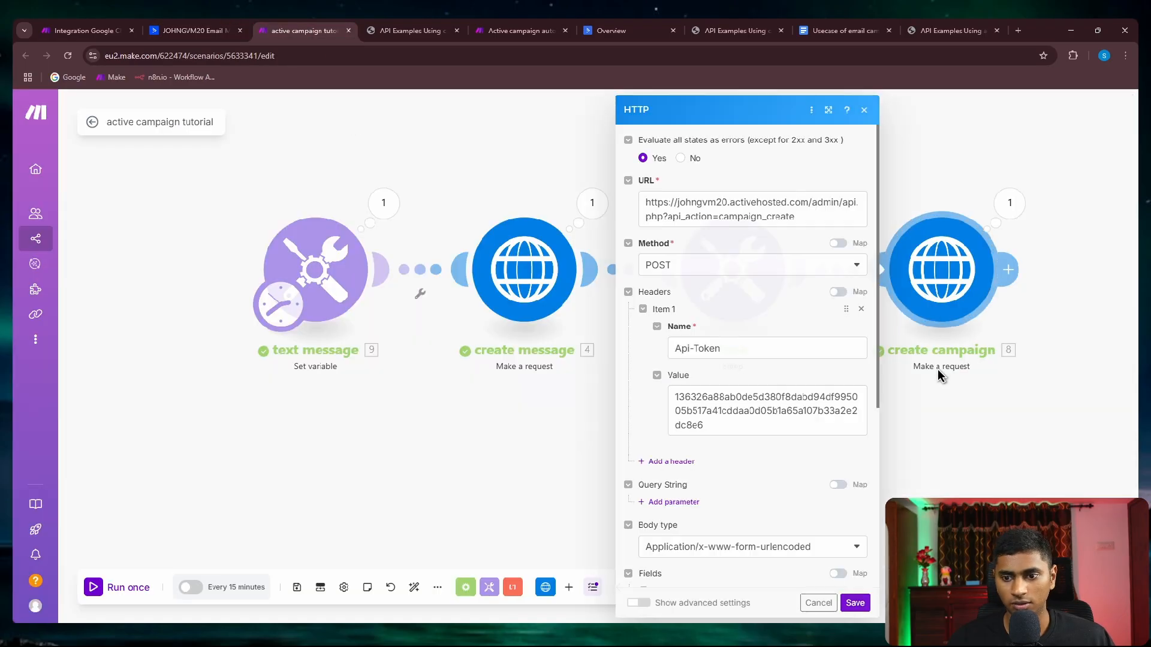
scroll(797, 381, down, 3)
scroll(797, 382, down, 5)
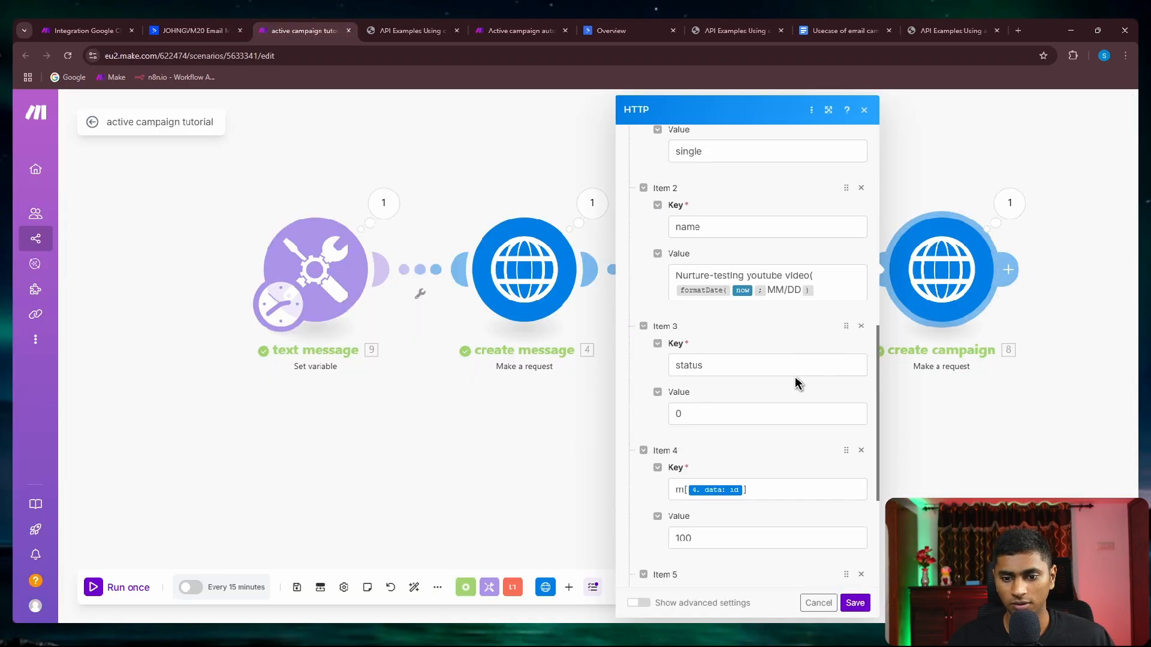
click(829, 292)
text())
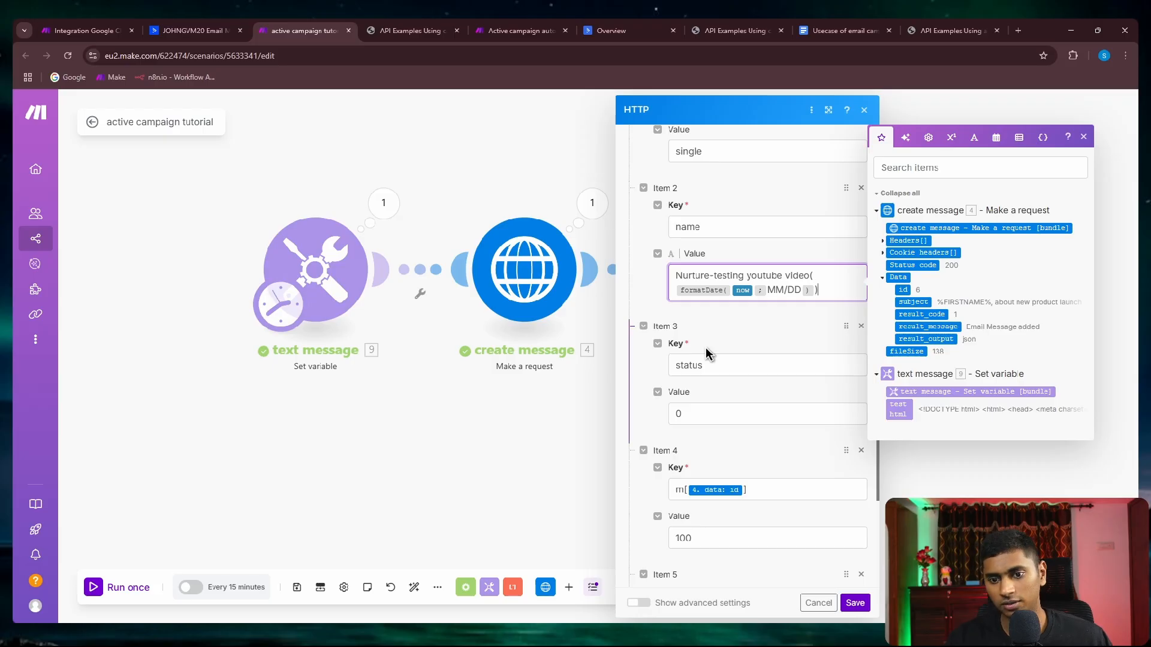
click(713, 345)
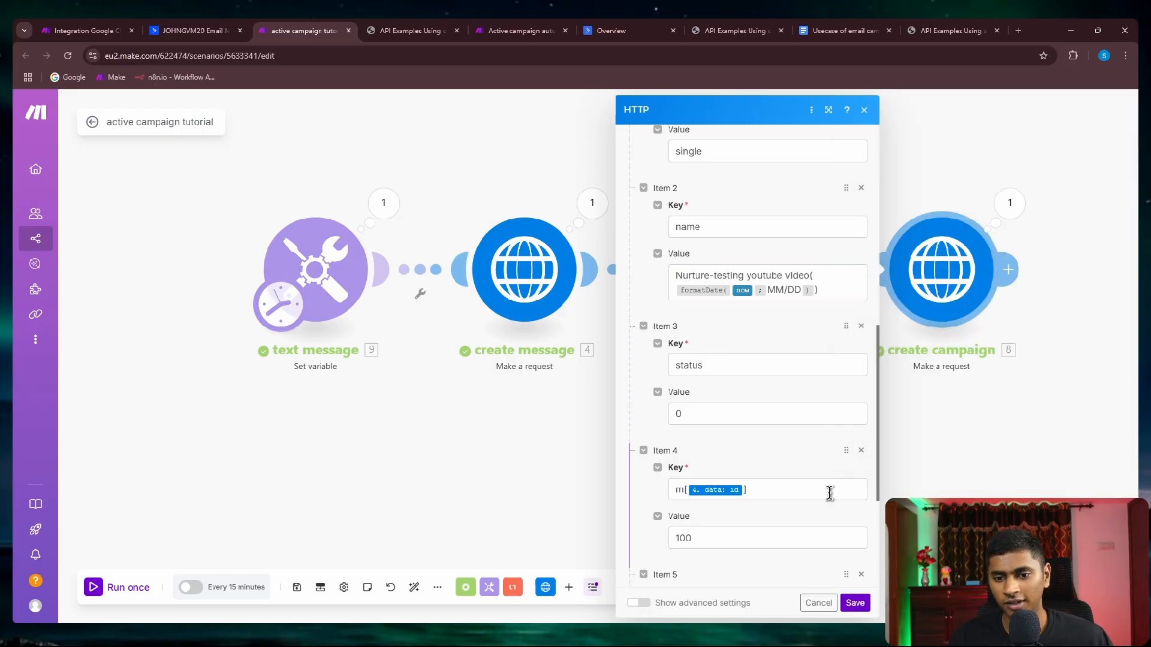
click(855, 603)
Open the draft Nurture-testing youtube video campaign in ActiveCampaign and examine its subject line, sender name, sender email and recipient list.
click(201, 28)
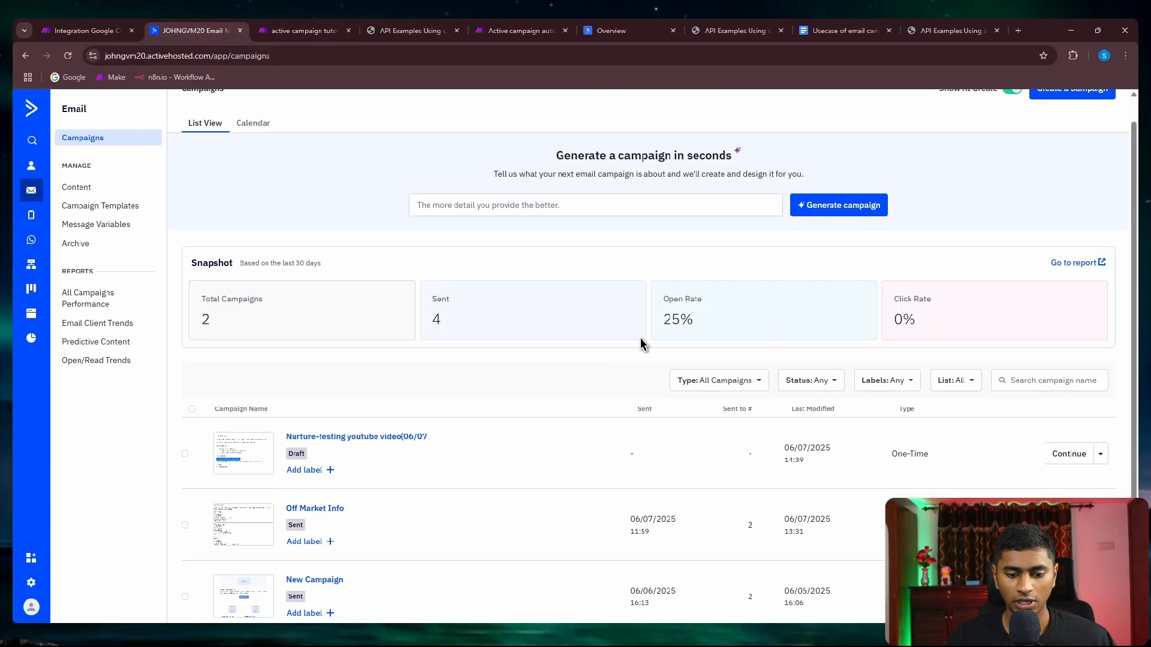
click(393, 442)
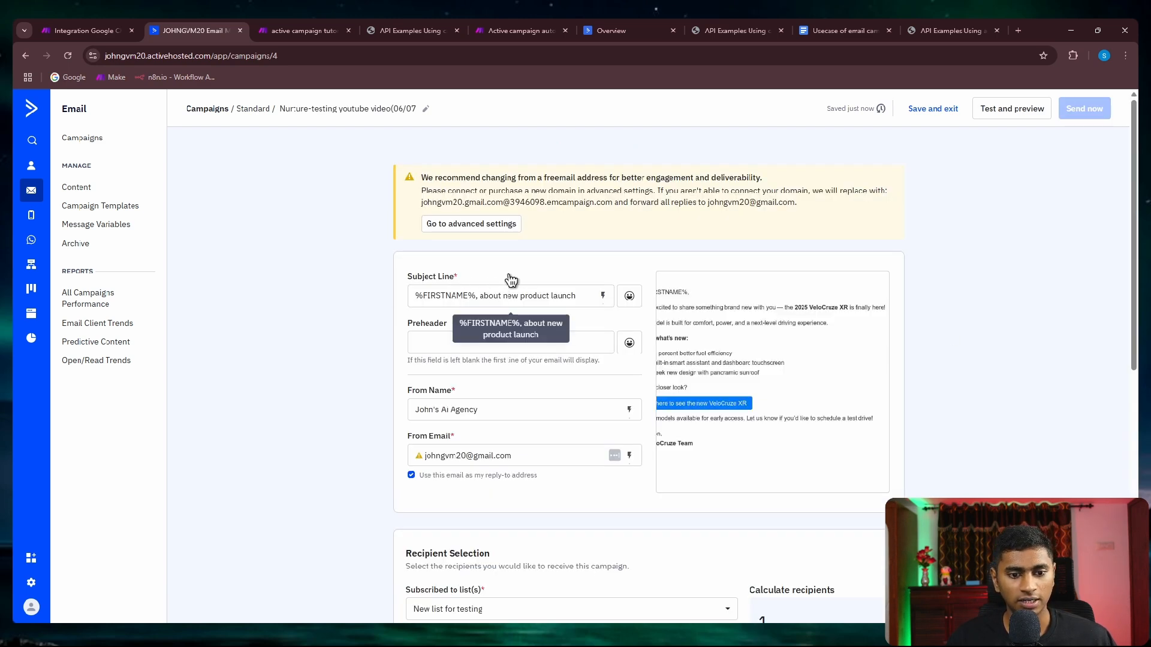
scroll(509, 281, down, 1)
scroll(387, 330, down, 1)
drag(410, 274, 450, 275)
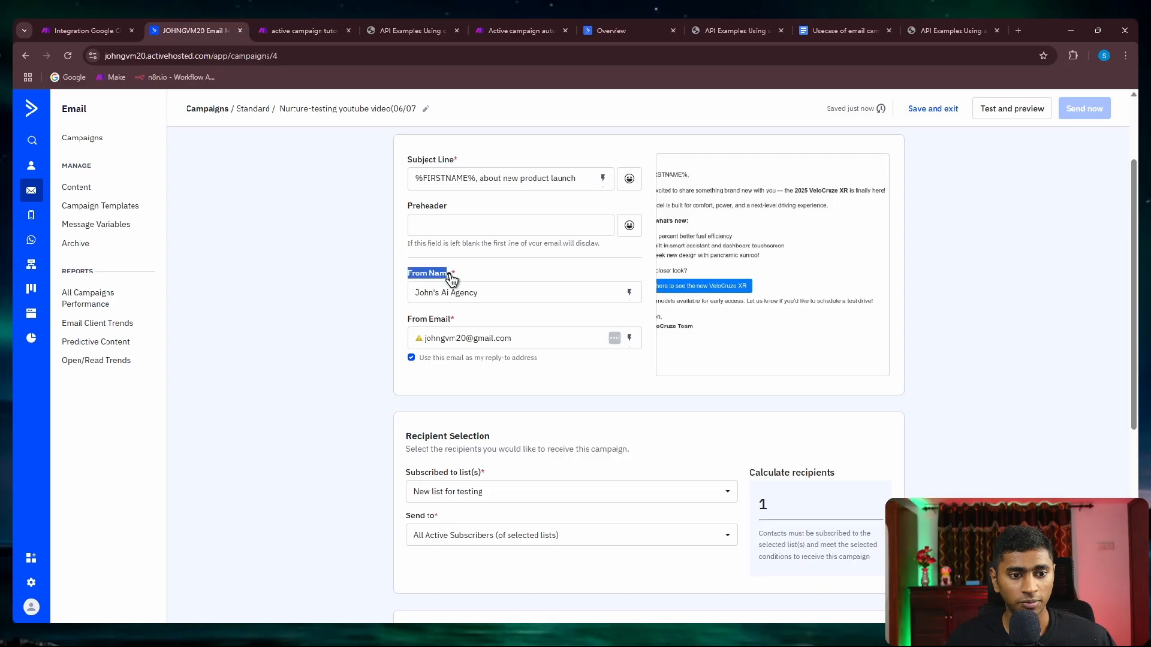
click(353, 324)
drag(407, 321, 462, 326)
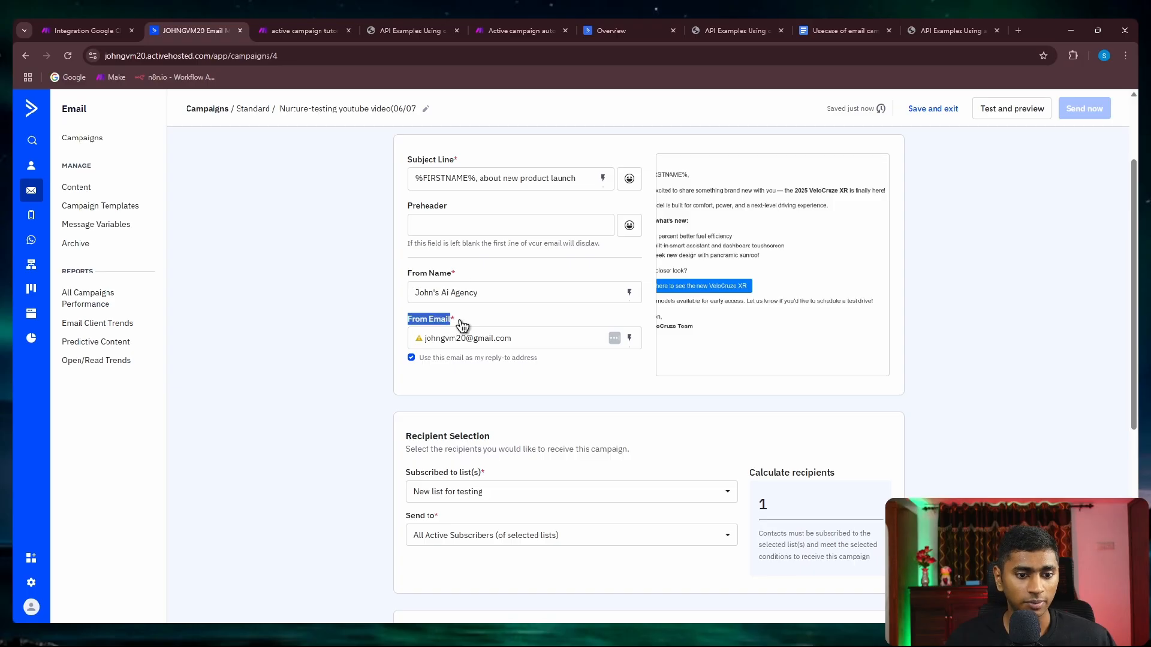
middle_click(360, 360)
scroll(357, 322, up, 2)
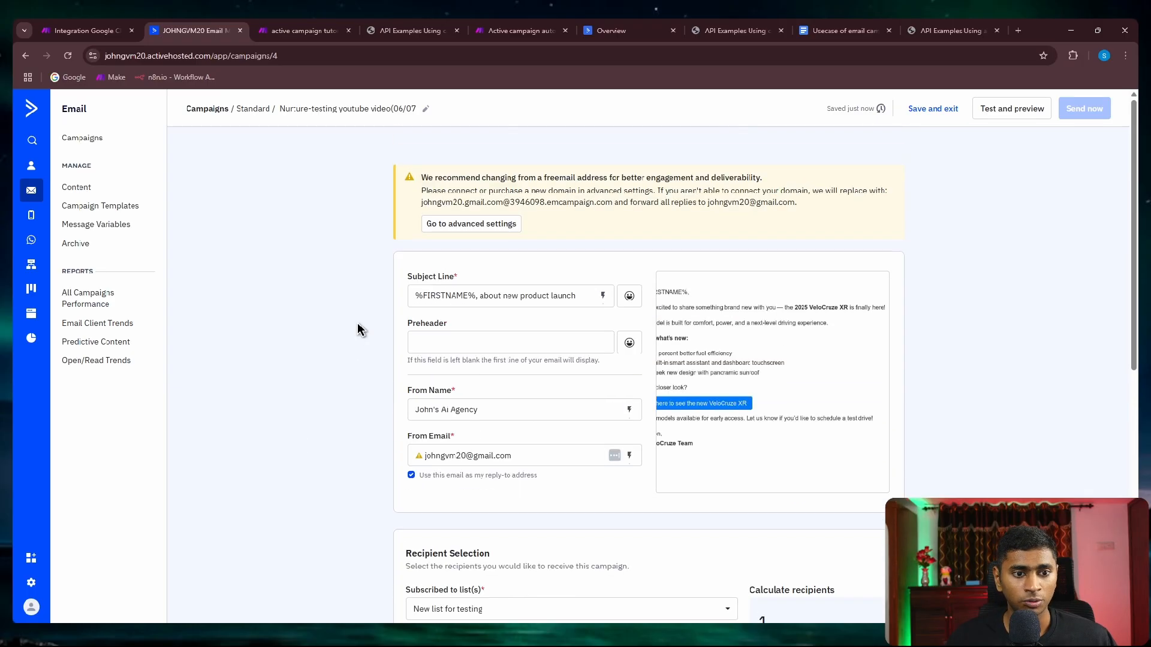
Read the draft campaign's notice about the freemail sender address and its replacement address.
drag(404, 182, 830, 199)
click(444, 191)
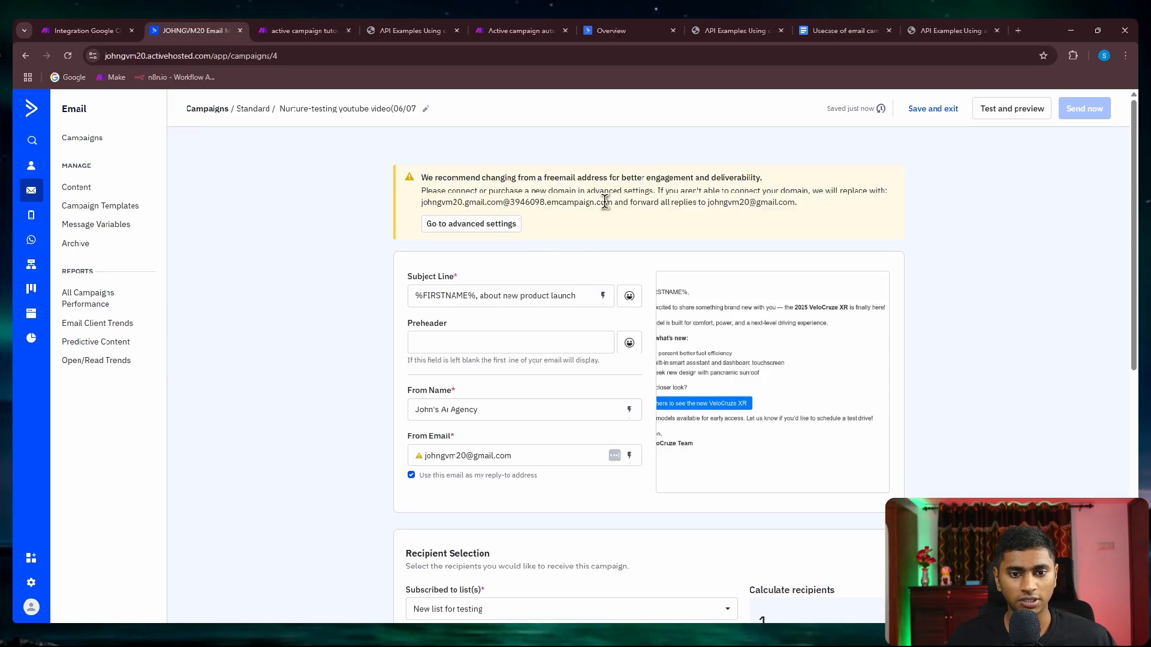
drag(612, 203, 414, 207)
click(362, 293)
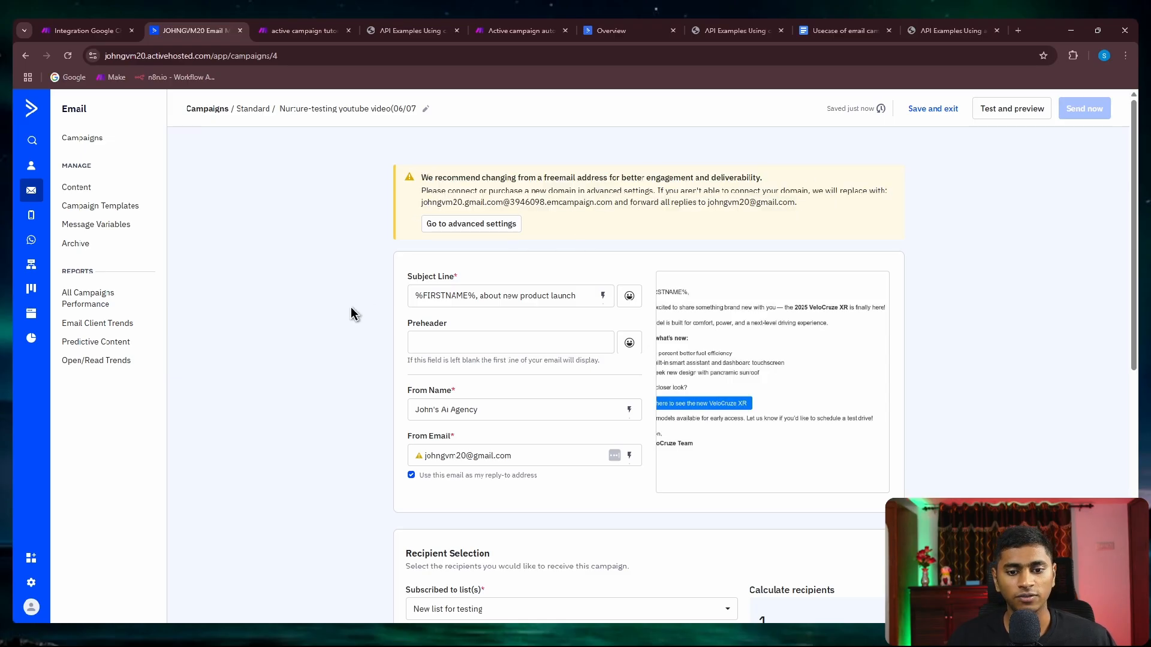
scroll(354, 317, down, 2)
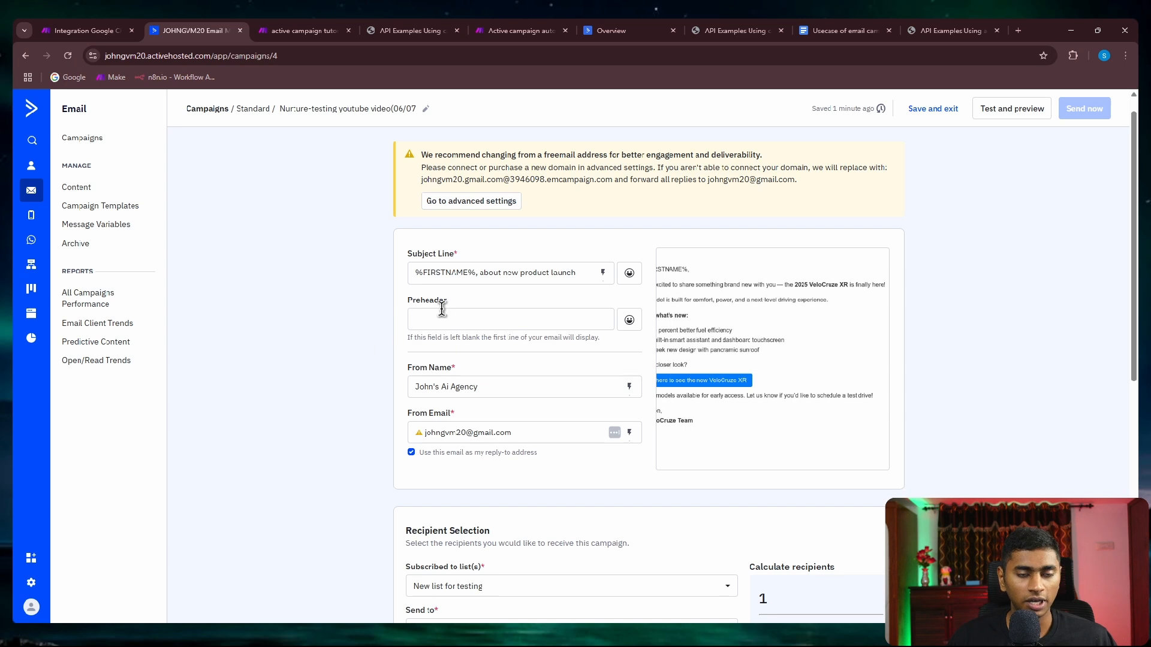
Examine the module chain of the Active campaign automation final scenario in Make and open its ActiveCampaign Make an API Call module.
click(520, 31)
scroll(546, 358, down, 3)
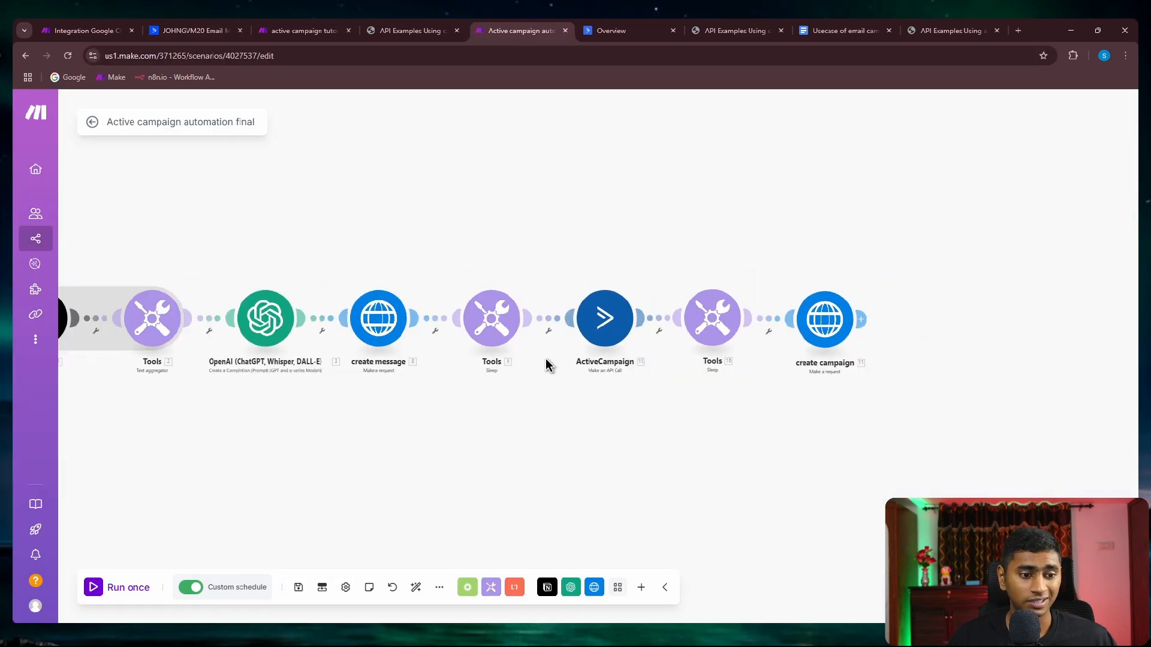
mouse_move(546, 358)
mouse_down()
mouse_move(710, 402)
mouse_move(534, 371)
mouse_up()
scroll(535, 376, up, 1)
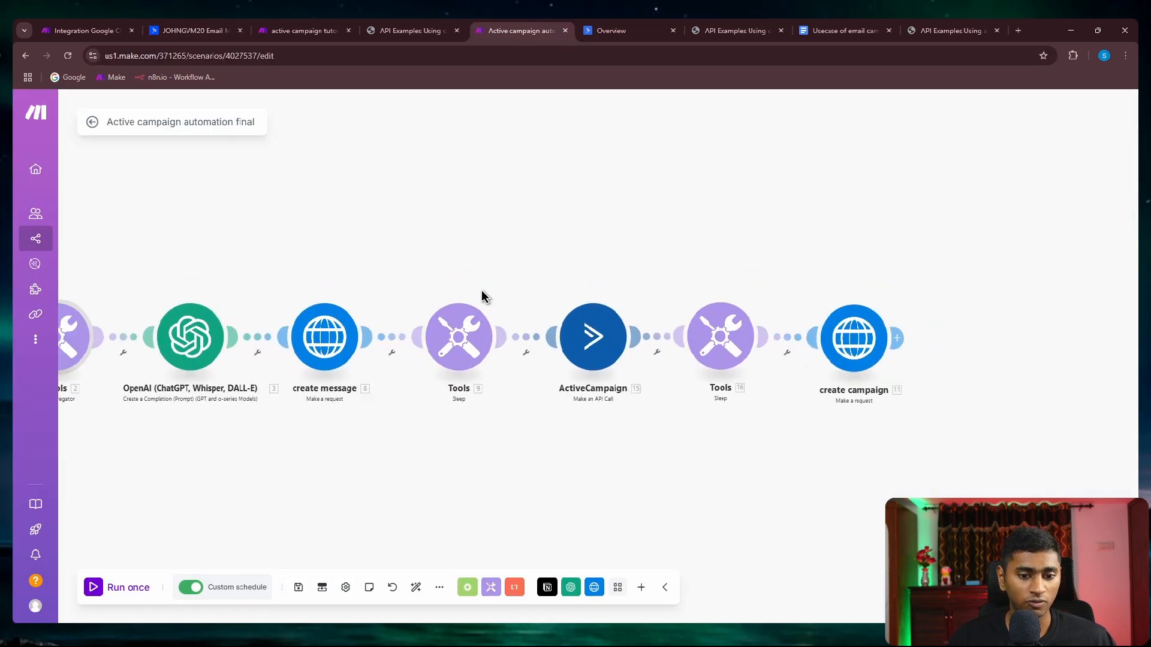
scroll(560, 290, up, 1)
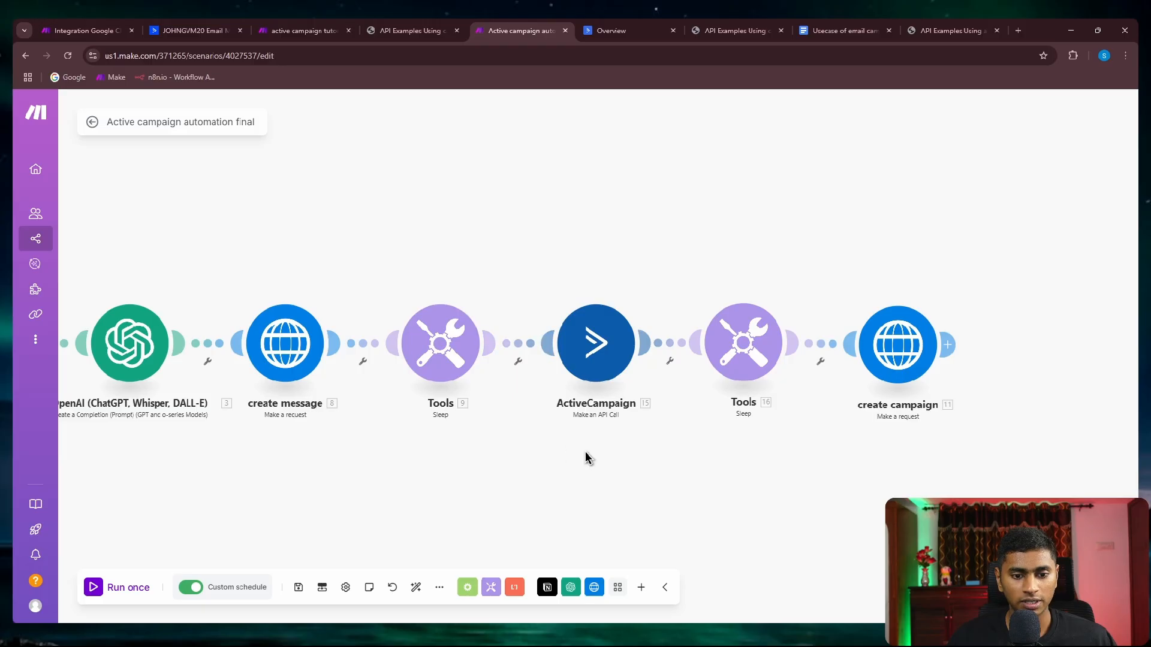
drag(469, 438, 868, 426)
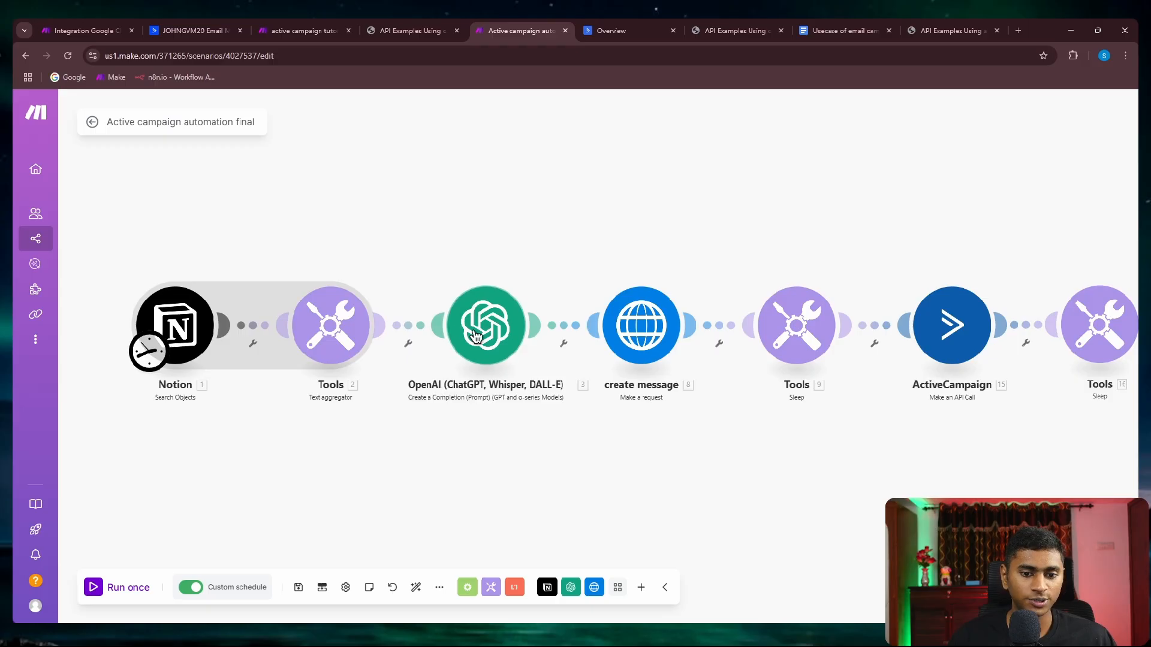
drag(817, 537, 687, 530)
drag(846, 484, 688, 477)
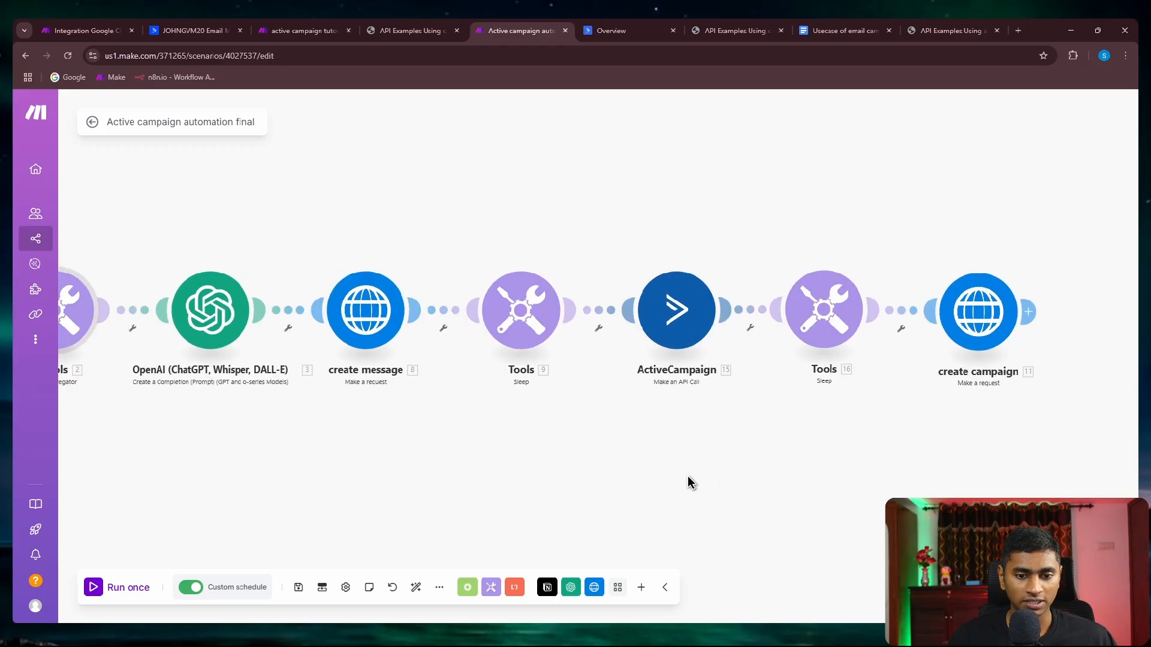
drag(660, 431, 611, 444)
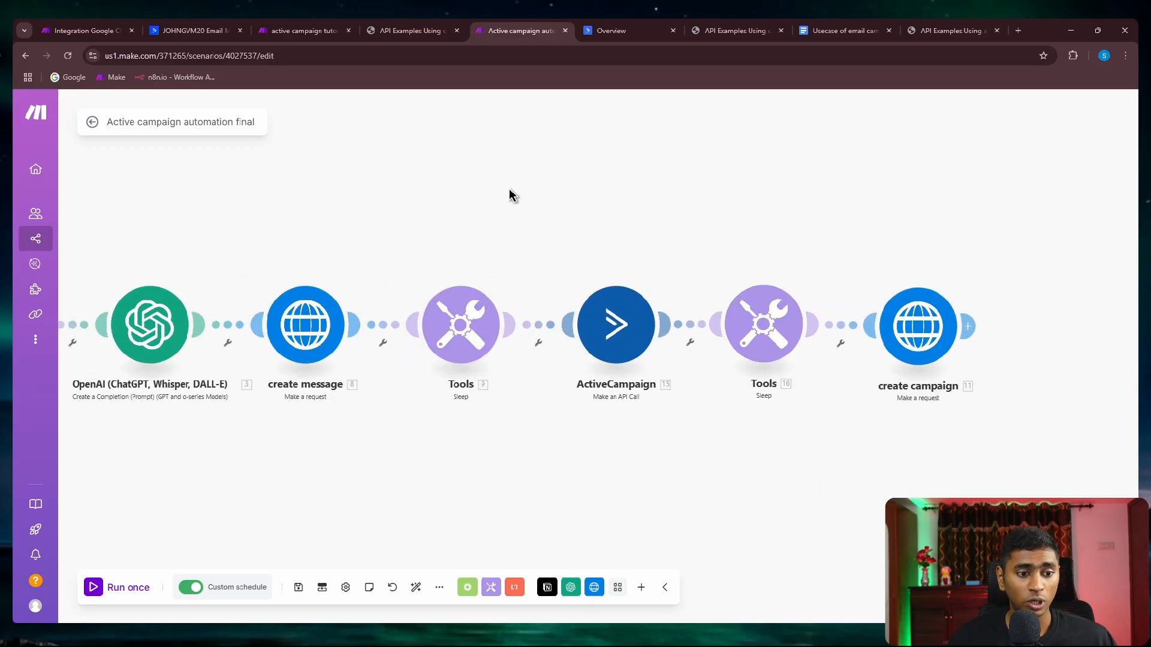
scroll(598, 240, up, 1)
drag(640, 395, 631, 366)
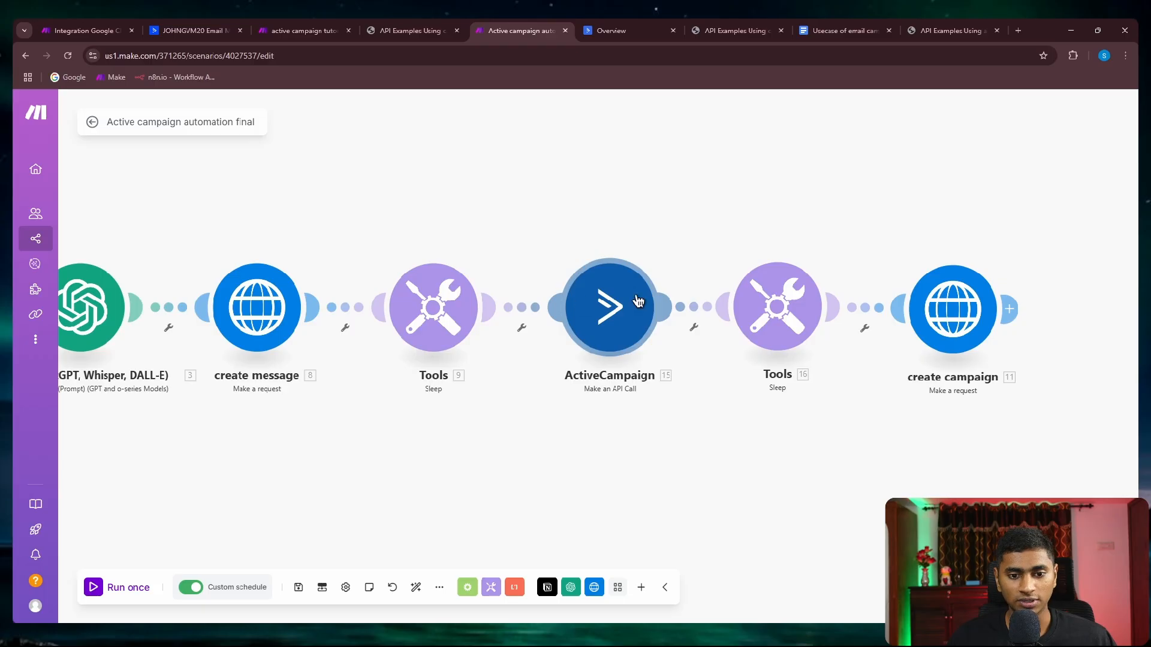
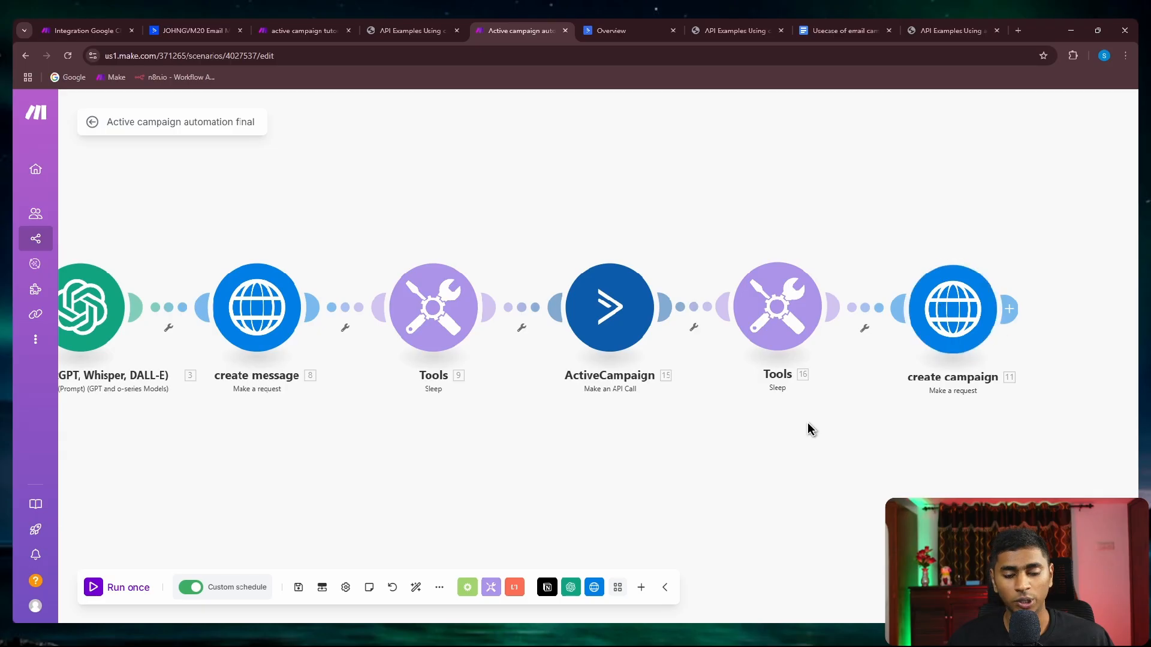
click(610, 301)
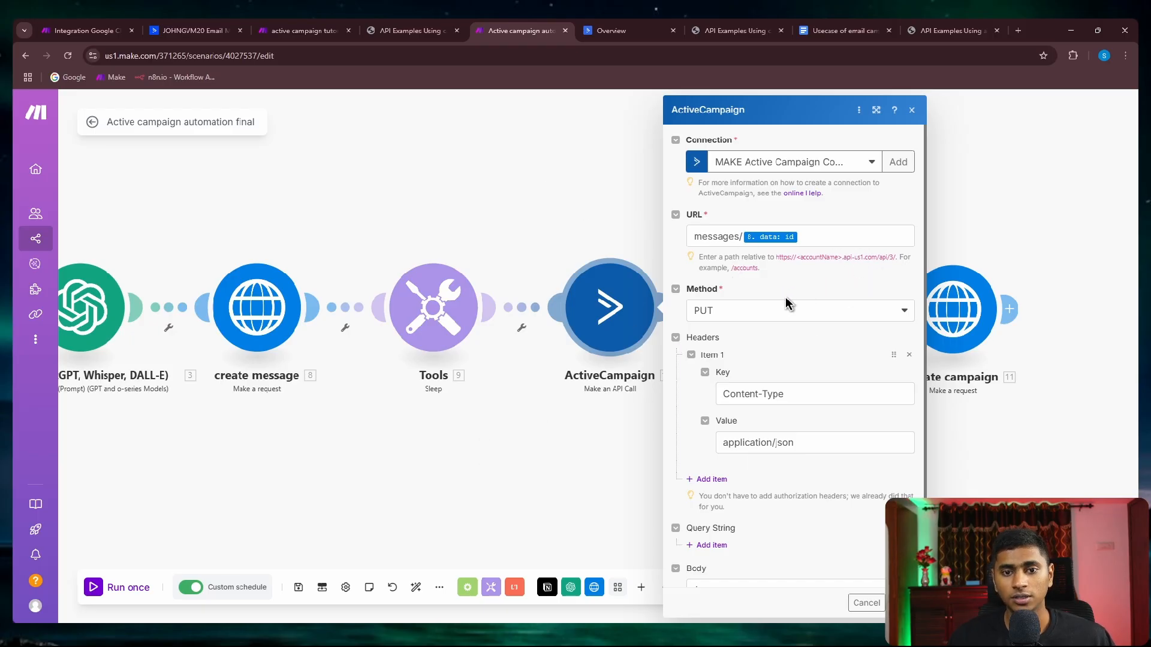
Open the Update a message endpoint reference in the ActiveCampaign API documentation.
click(639, 28)
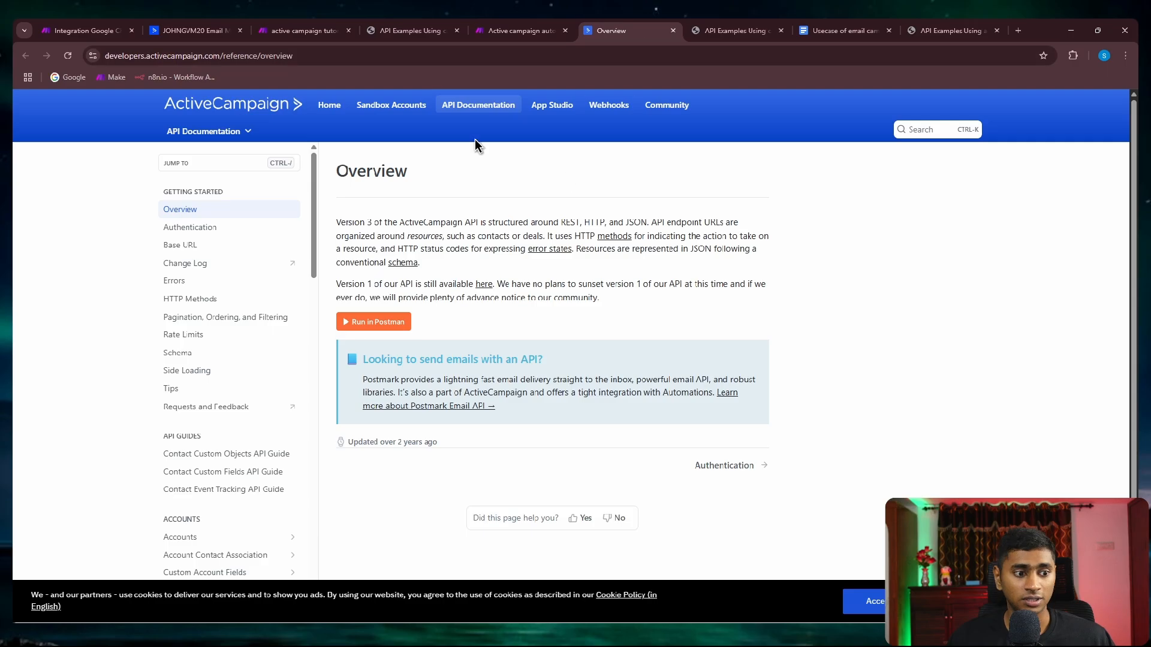
scroll(229, 446, down, 5)
scroll(229, 441, down, 4)
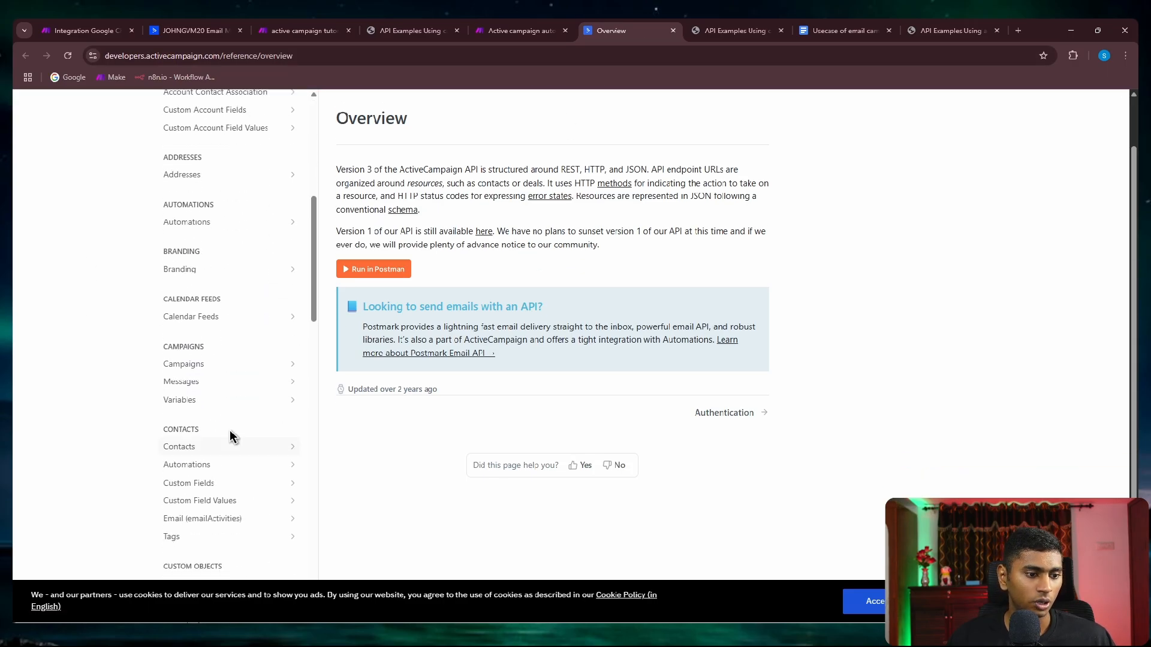
click(231, 384)
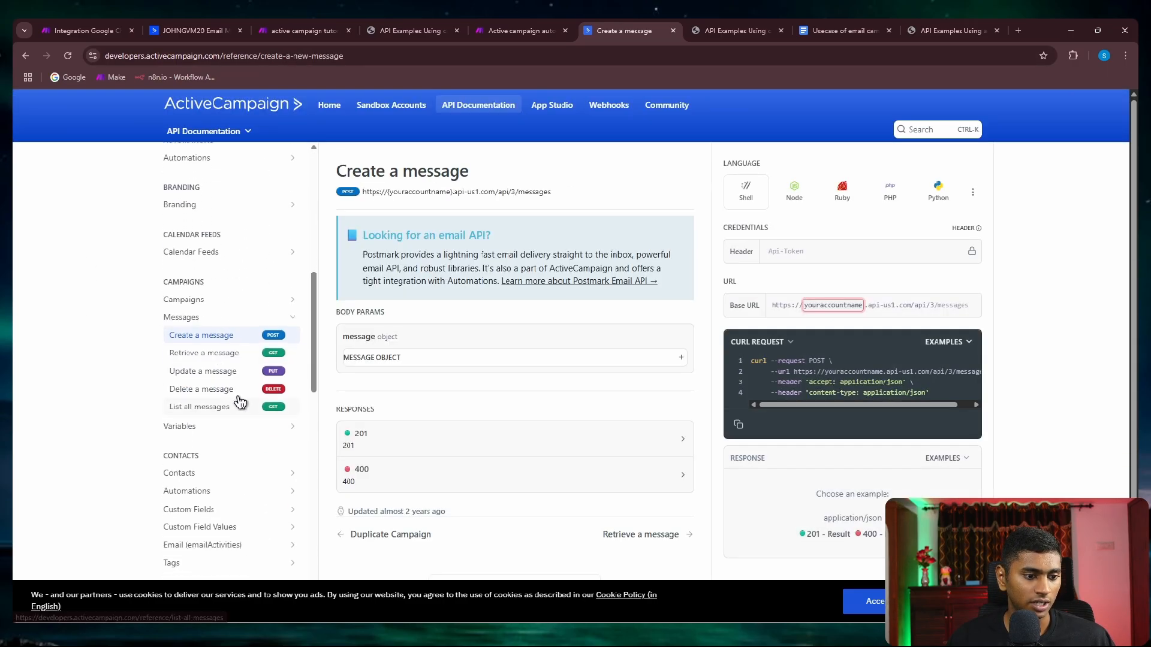
click(207, 373)
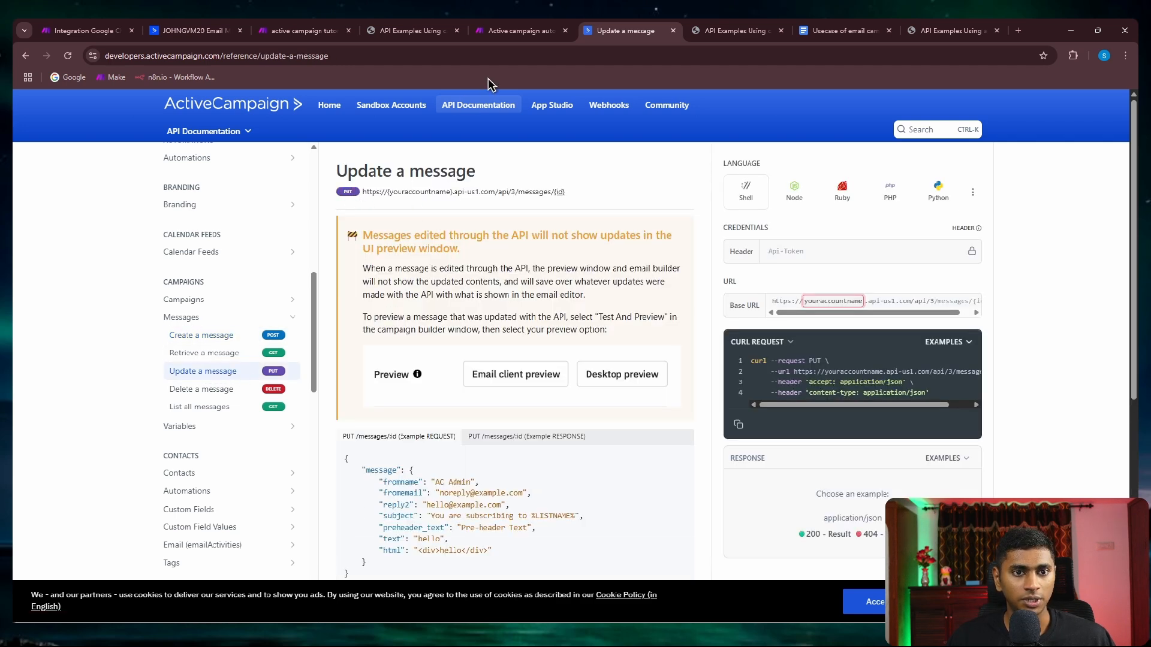
Return to the Active campaign automation final scenario in Make and review the API call module's URL, method, header and preheader_text body before closing it.
click(302, 30)
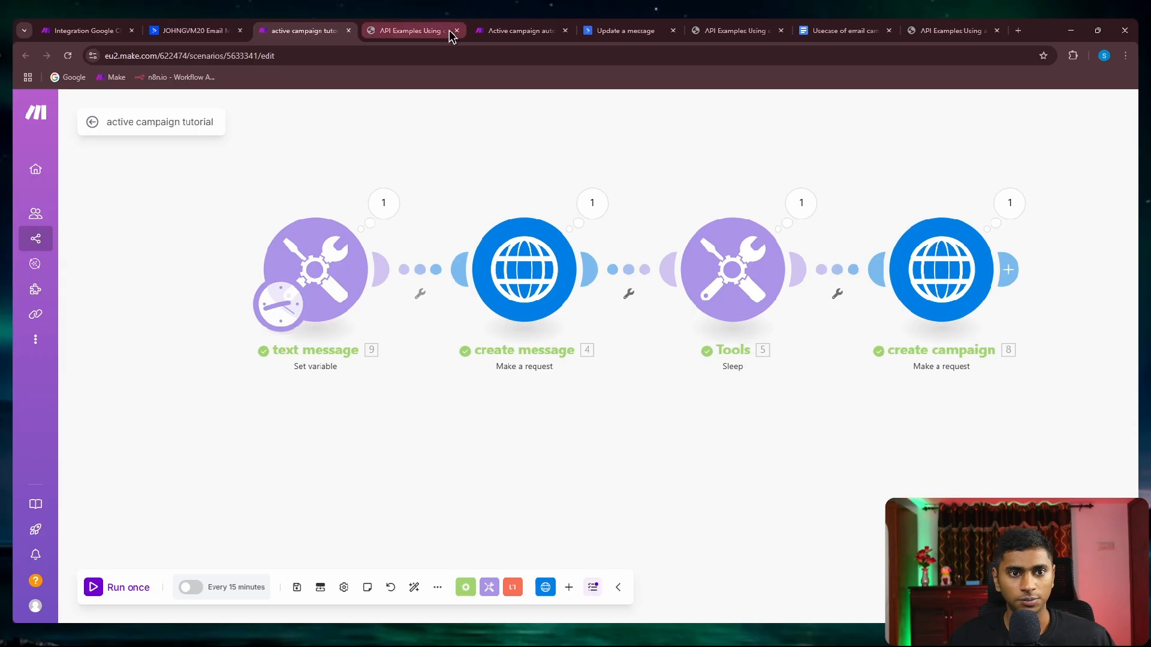
click(516, 30)
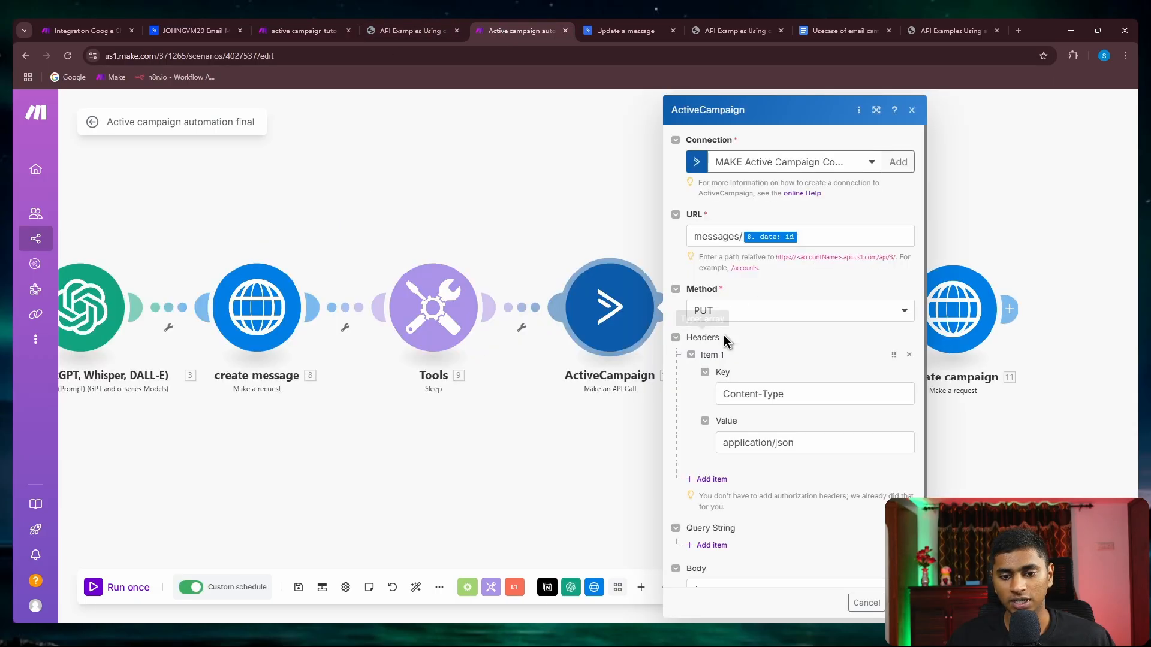
scroll(746, 306, down, 1)
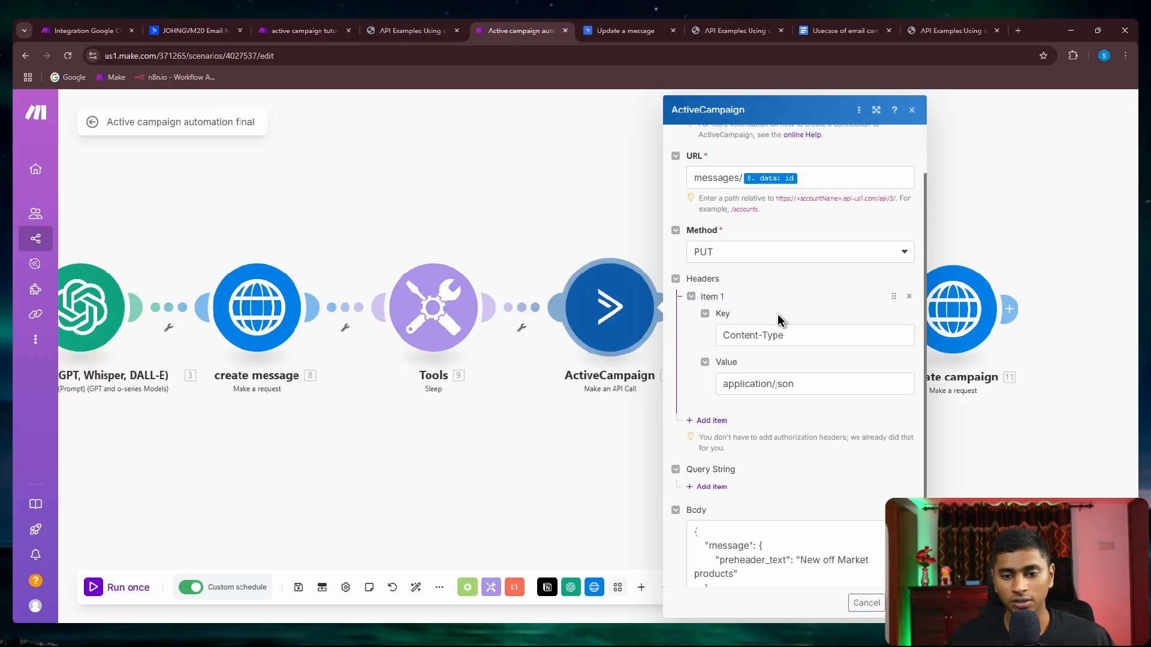
scroll(767, 359, down, 1)
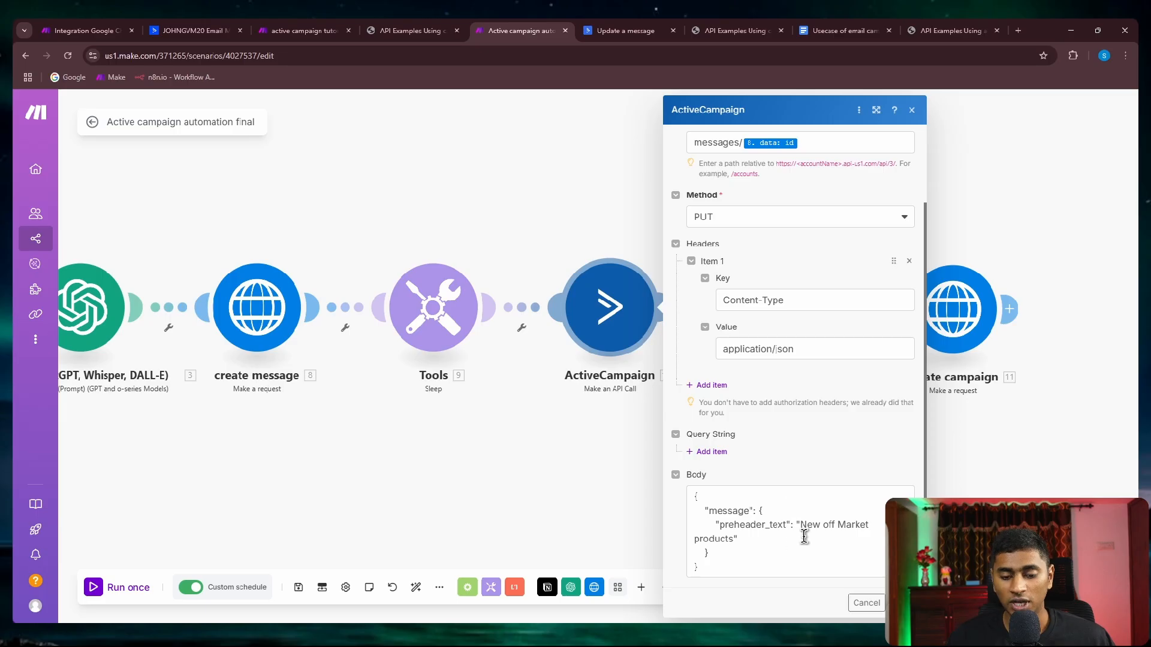
click(619, 488)
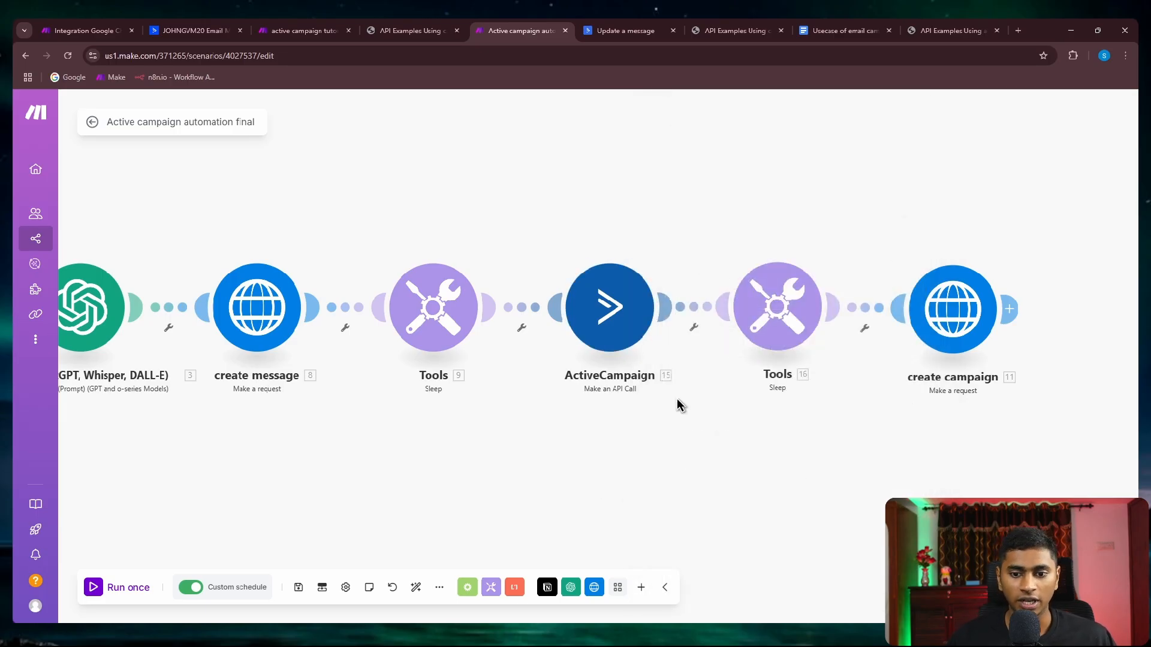
drag(709, 489, 665, 487)
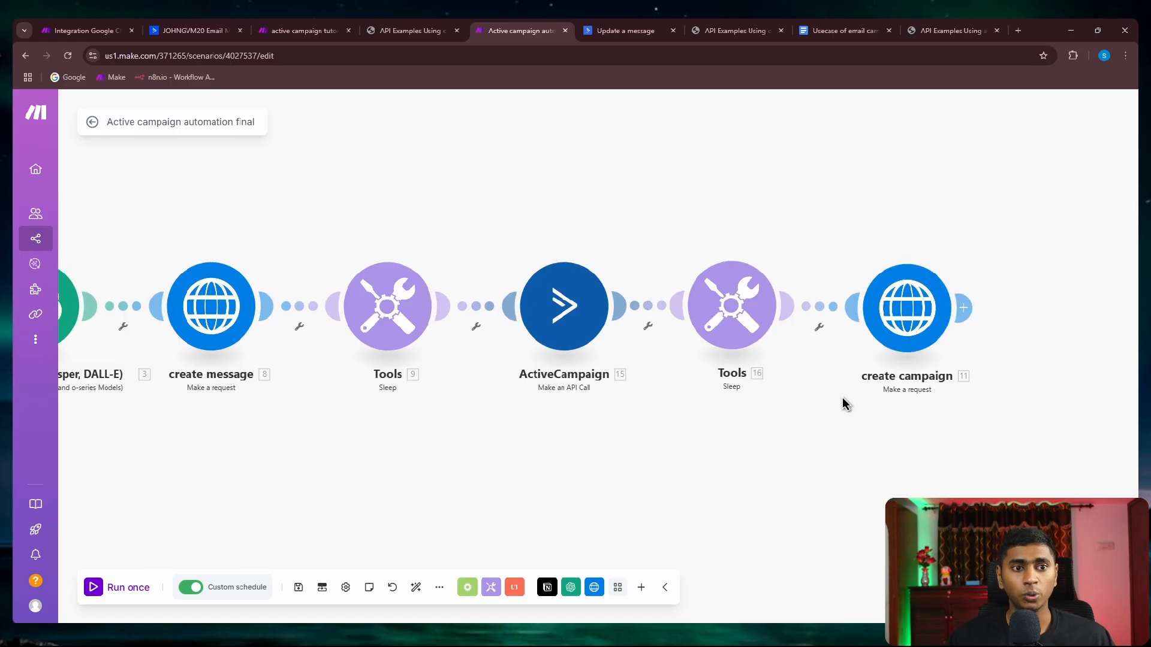
Check the draft campaign in ActiveCampaign and examine the example request on the documentation's Update a message page.
click(394, 27)
click(193, 27)
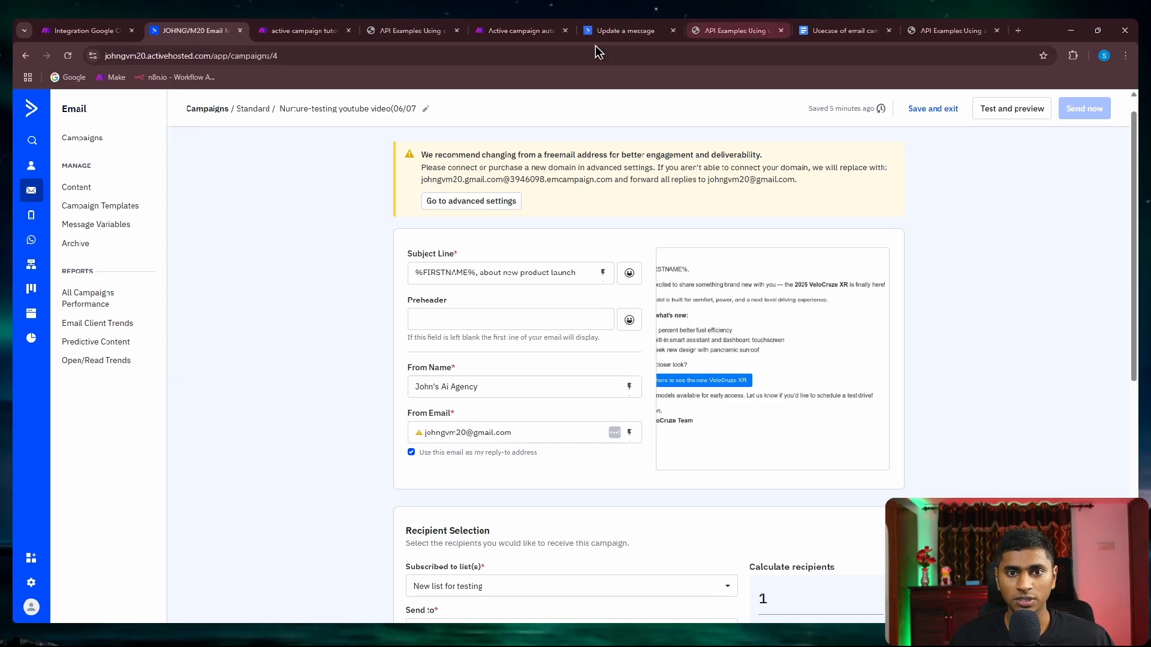
click(623, 30)
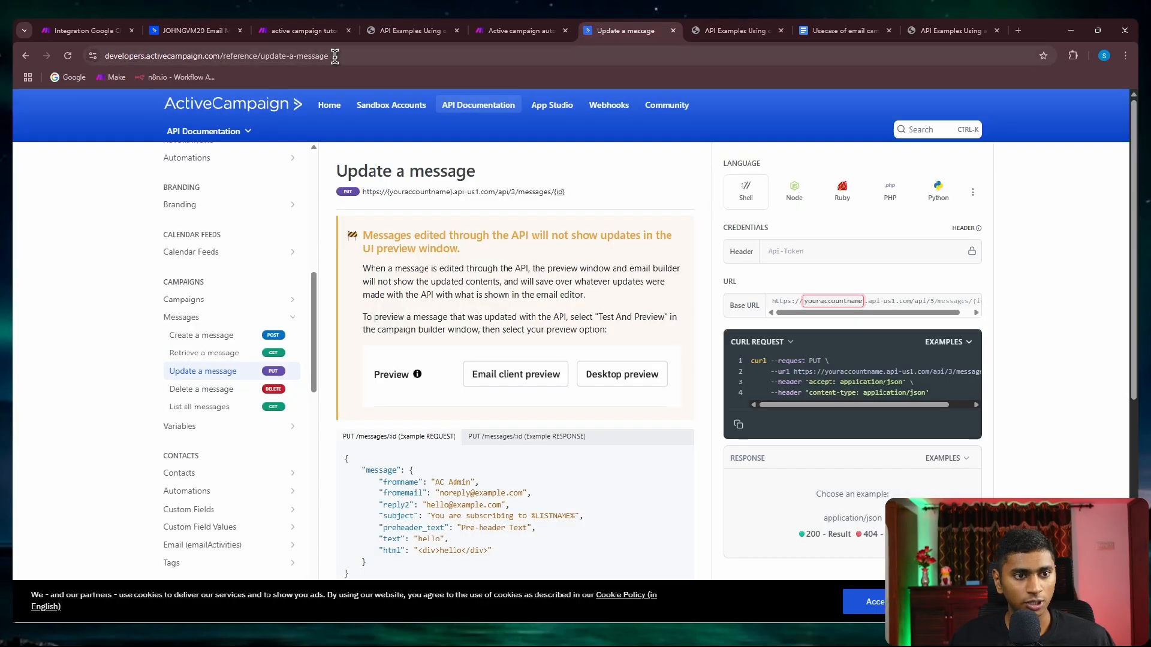
click(314, 55)
click(108, 318)
scroll(110, 321, down, 3)
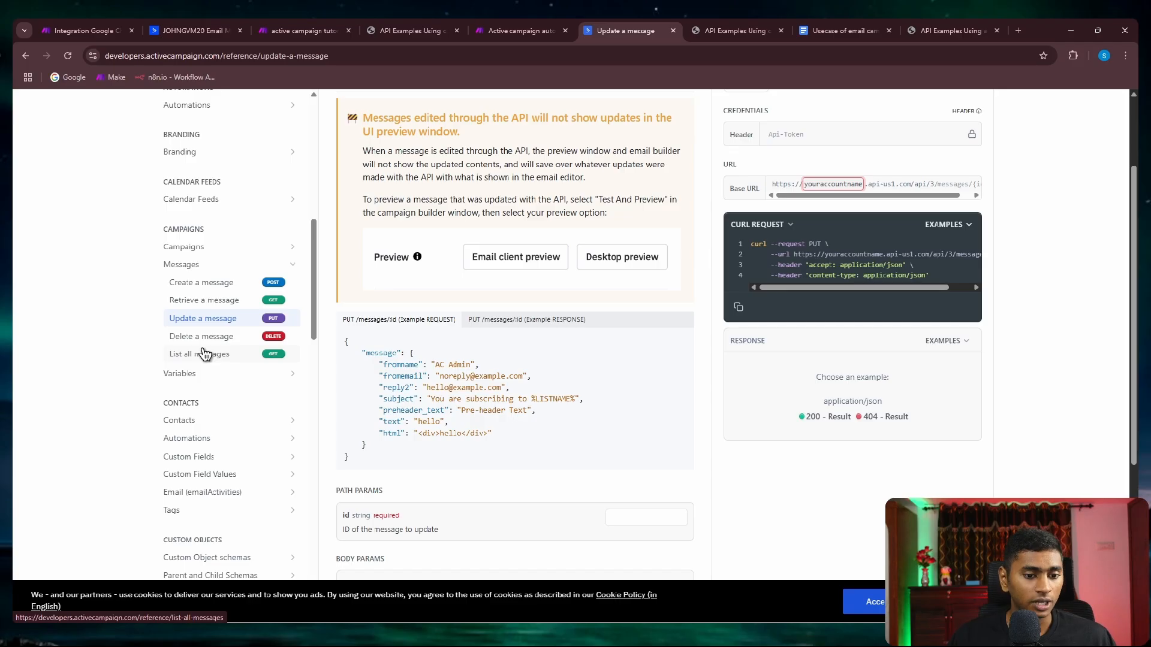
Open the Authentication page of the API documentation and examine the request URL in the example curl command.
scroll(411, 352, up, 2)
scroll(257, 368, up, 7)
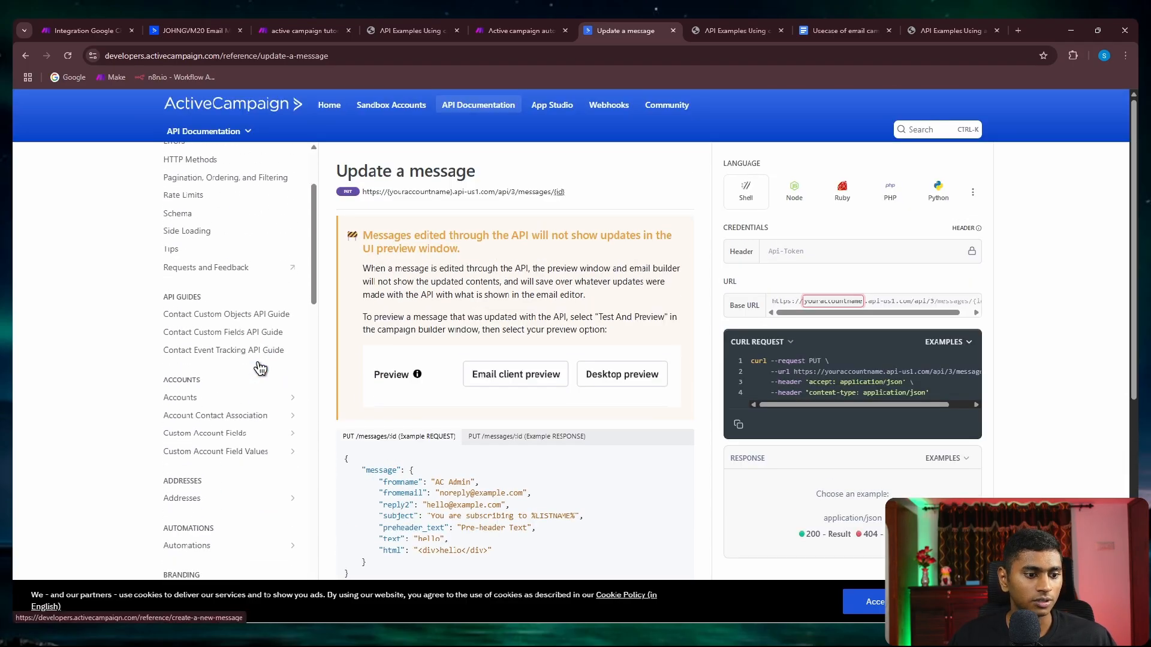
scroll(251, 383, down, 3)
scroll(233, 387, up, 2)
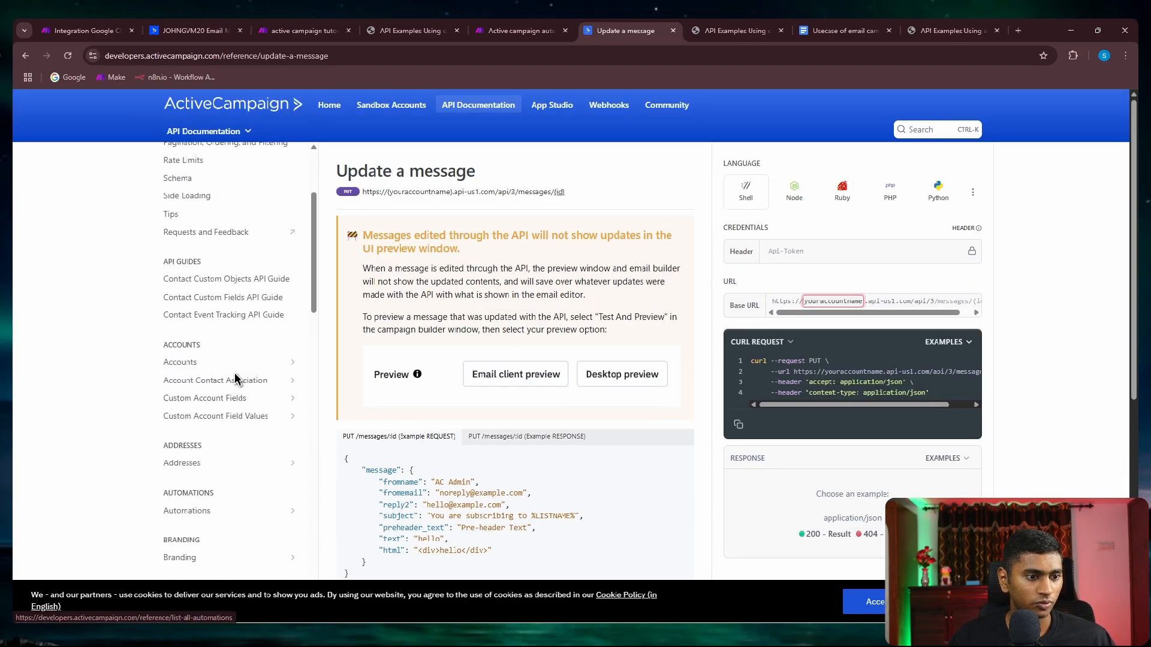
scroll(235, 372, up, 3)
click(209, 227)
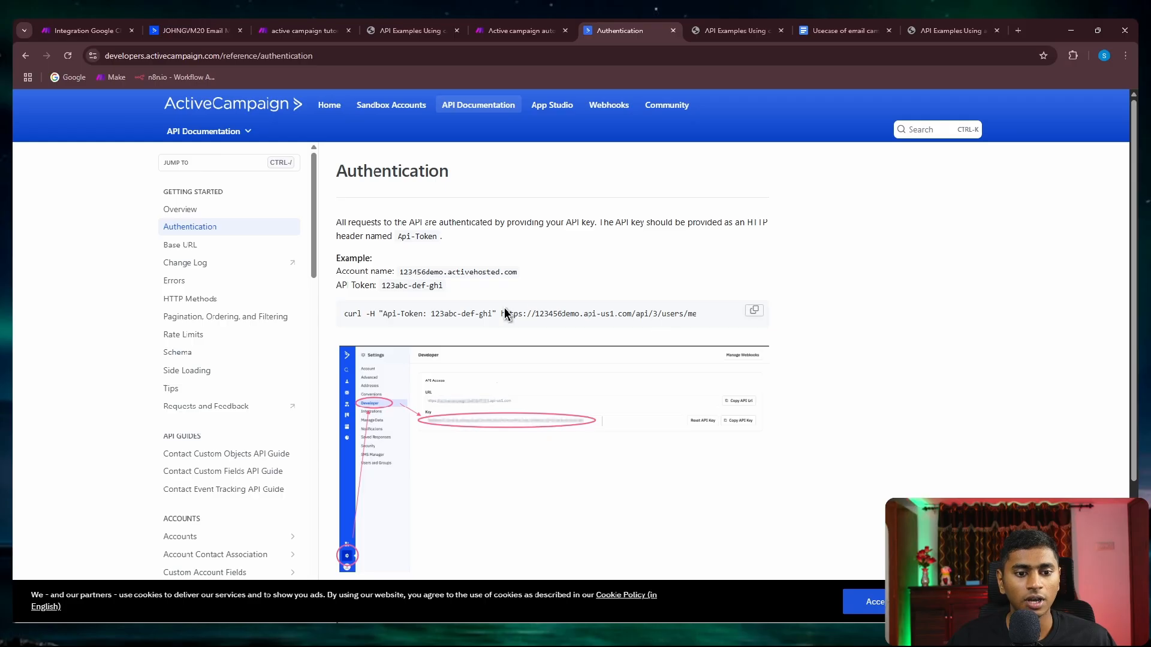
drag(502, 314, 657, 324)
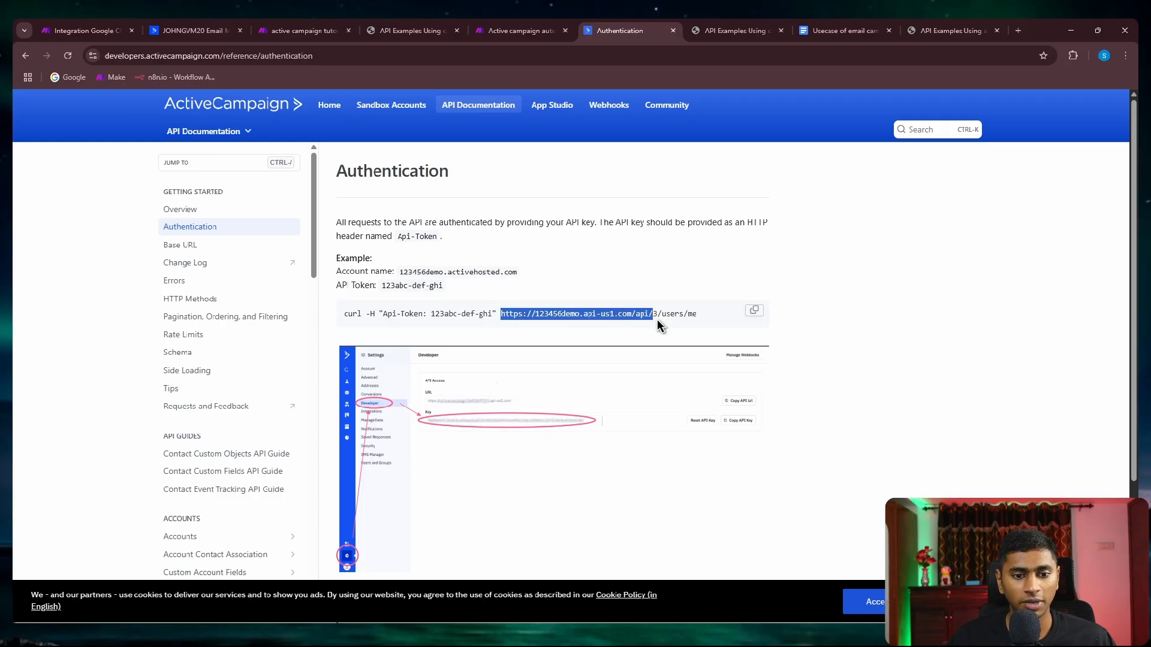
click(706, 320)
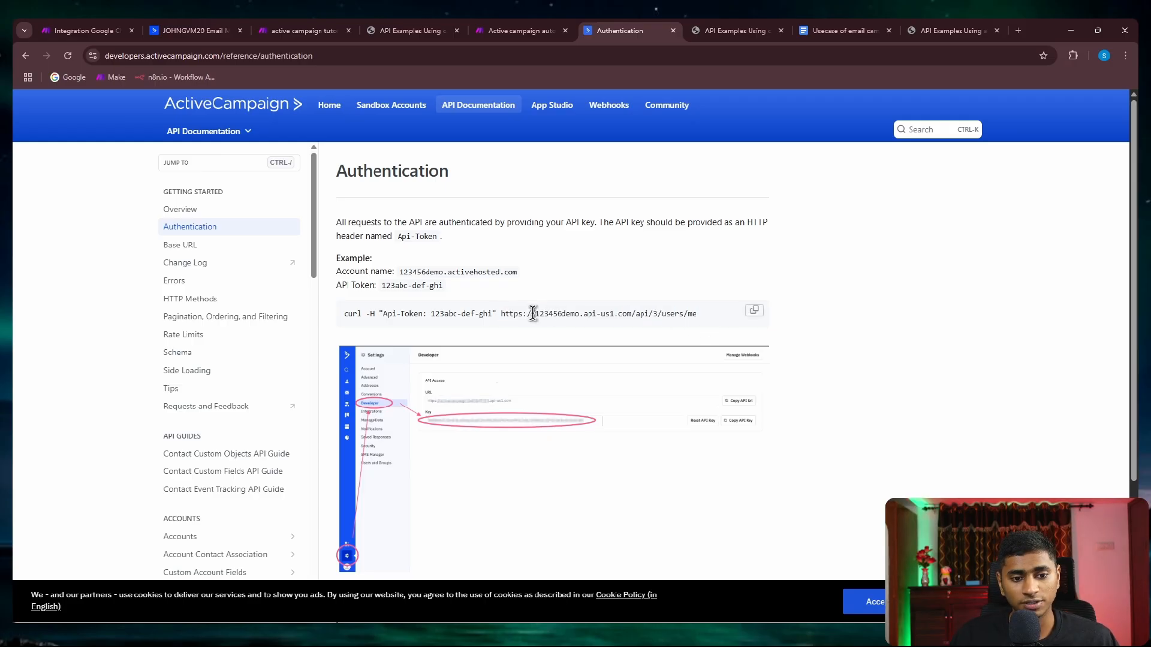
drag(501, 314, 694, 326)
click(698, 326)
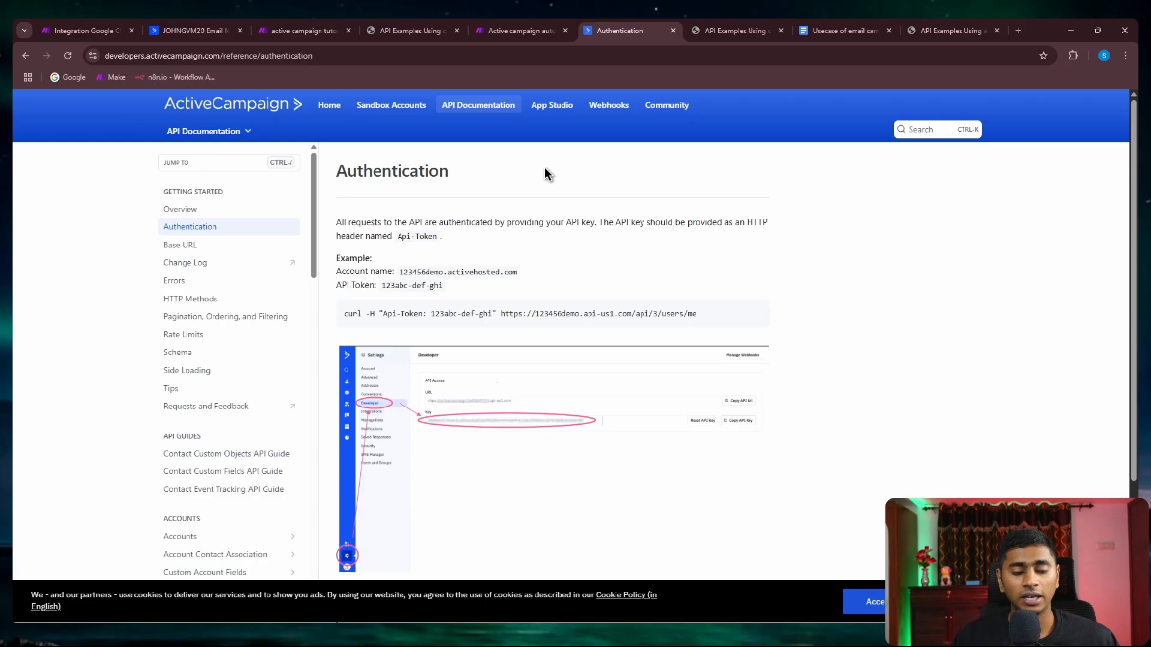
Review the draft campaign's preheader, recipient selection, schedule, tracking and address settings in ActiveCampaign.
click(515, 31)
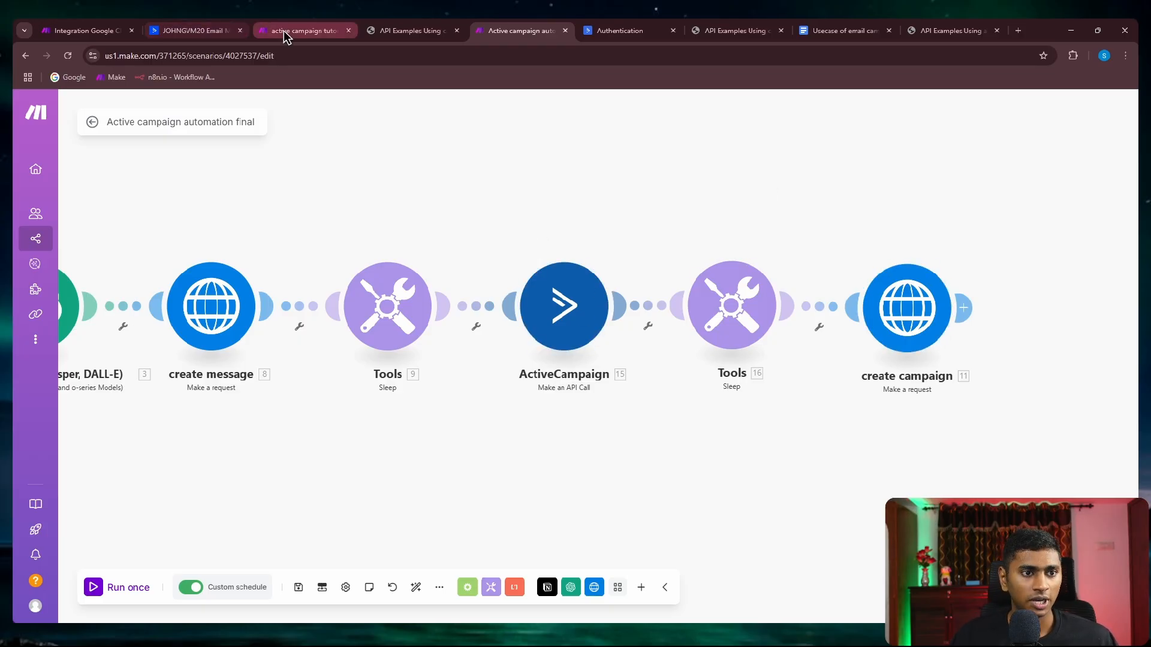
click(207, 31)
scroll(419, 243, down, 2)
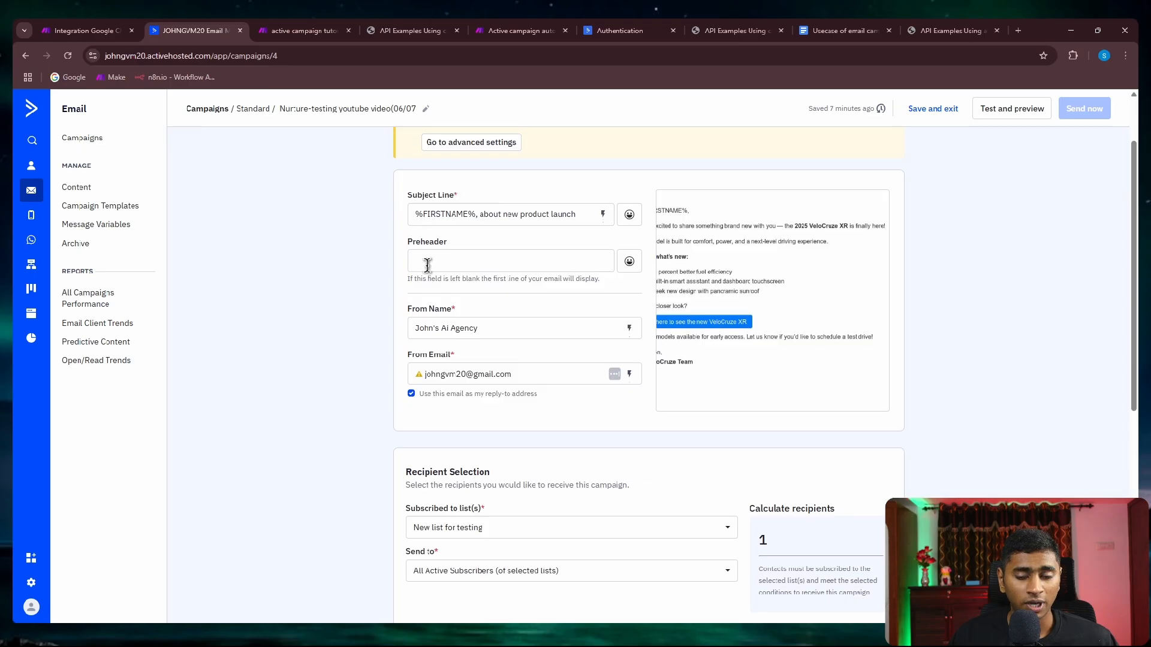
scroll(344, 334, down, 3)
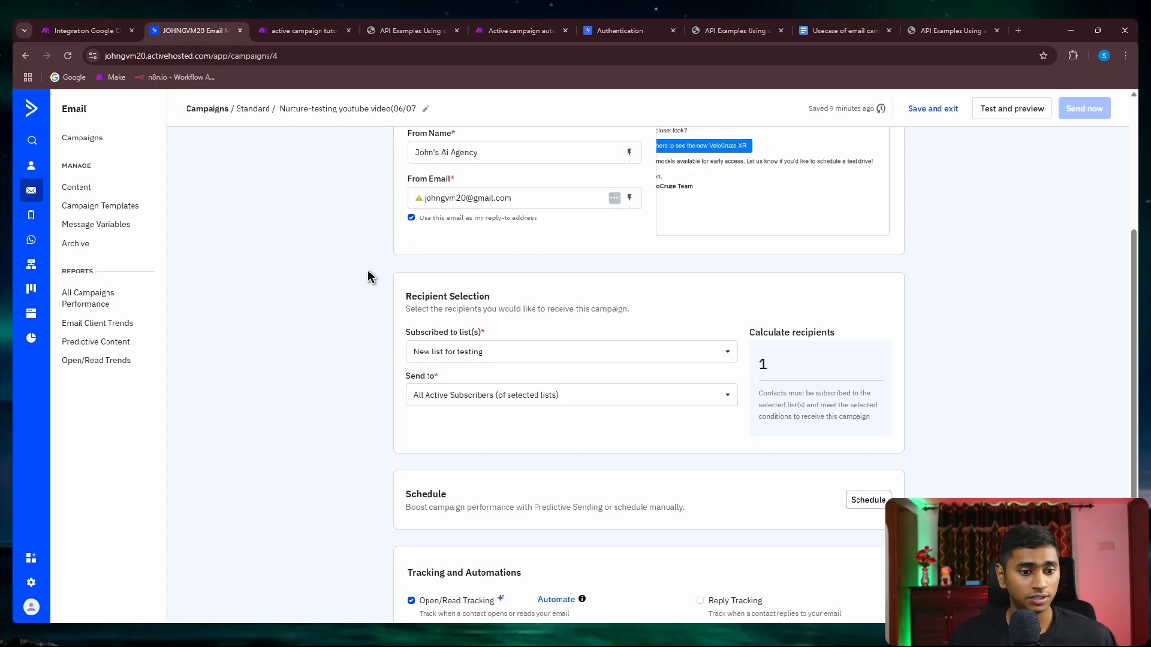
scroll(347, 406, down, 3)
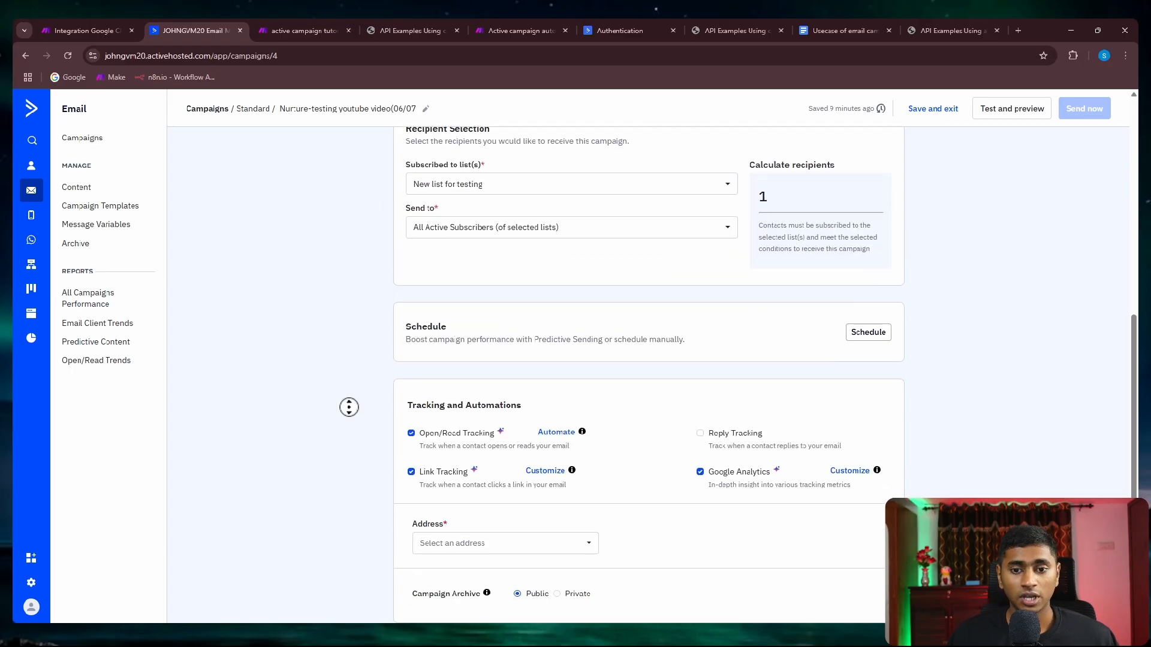
scroll(355, 378, up, 1)
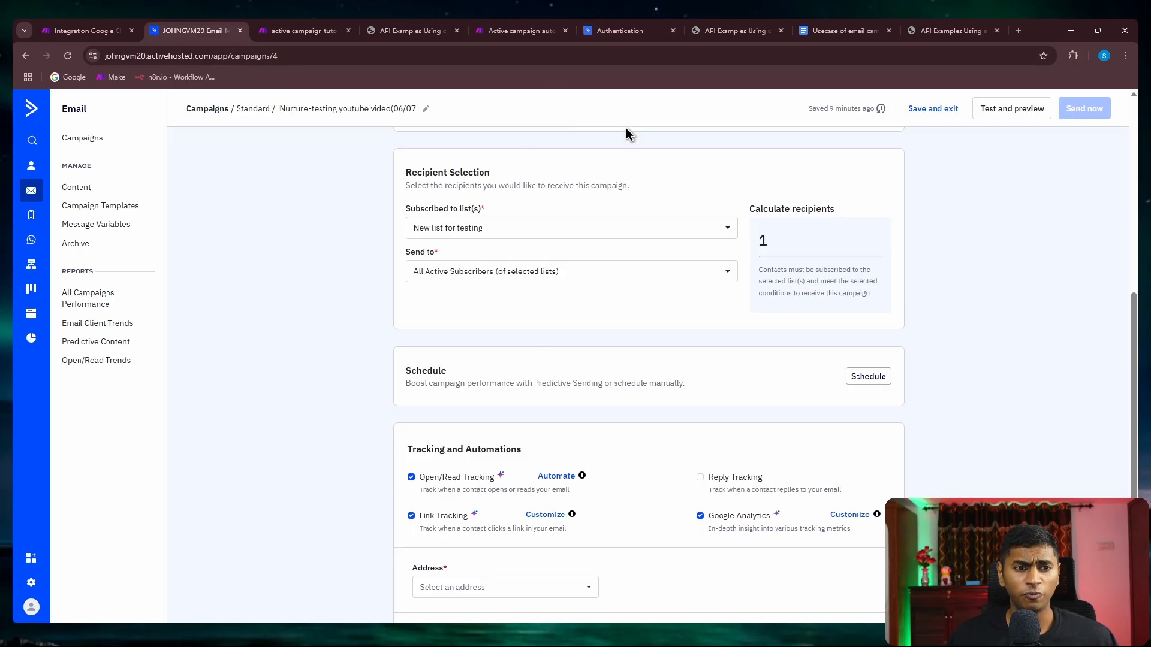
Open the Edit campaign endpoint reference under Campaigns in the ActiveCampaign API documentation.
click(605, 27)
scroll(226, 298, down, 5)
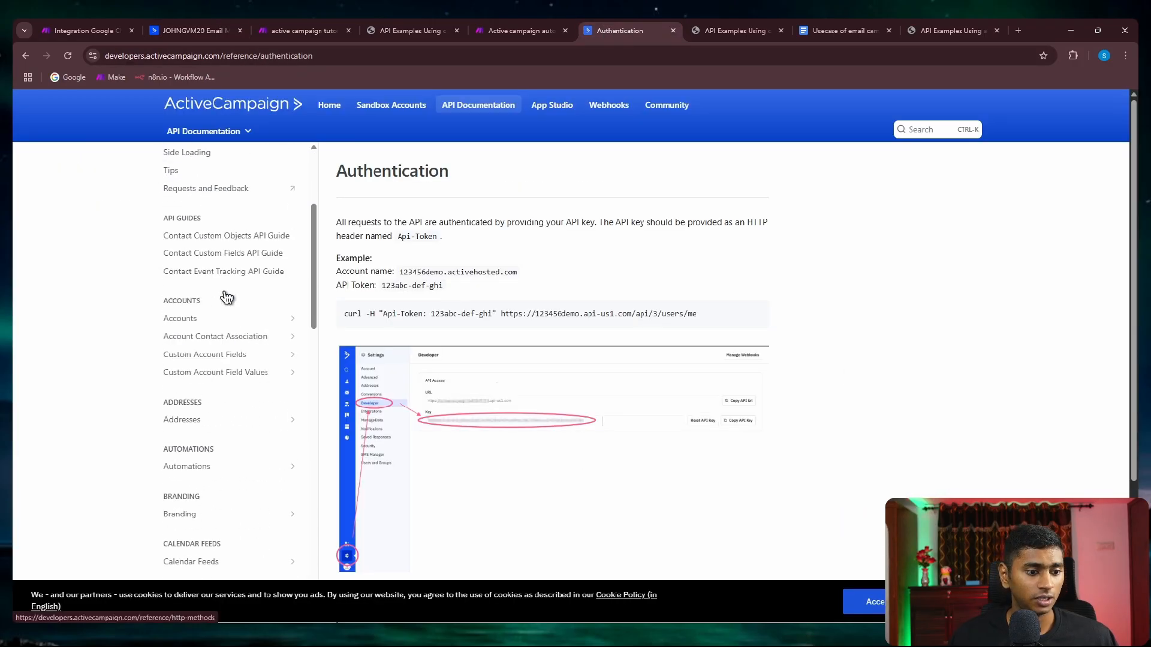
scroll(231, 308, down, 4)
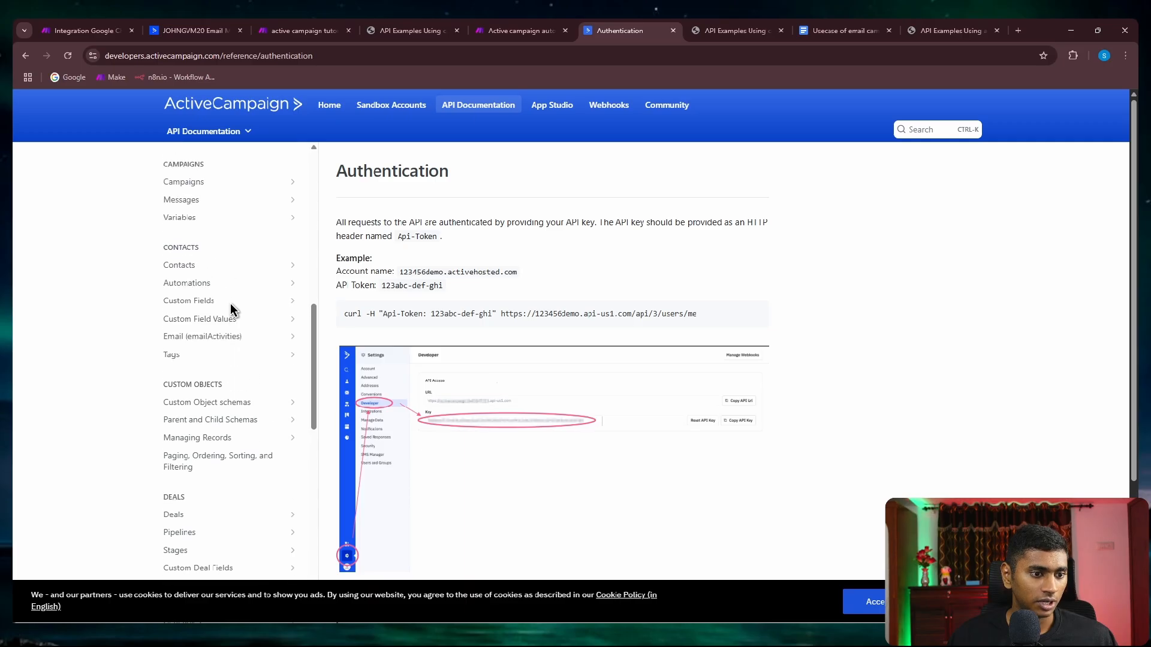
scroll(243, 291, down, 6)
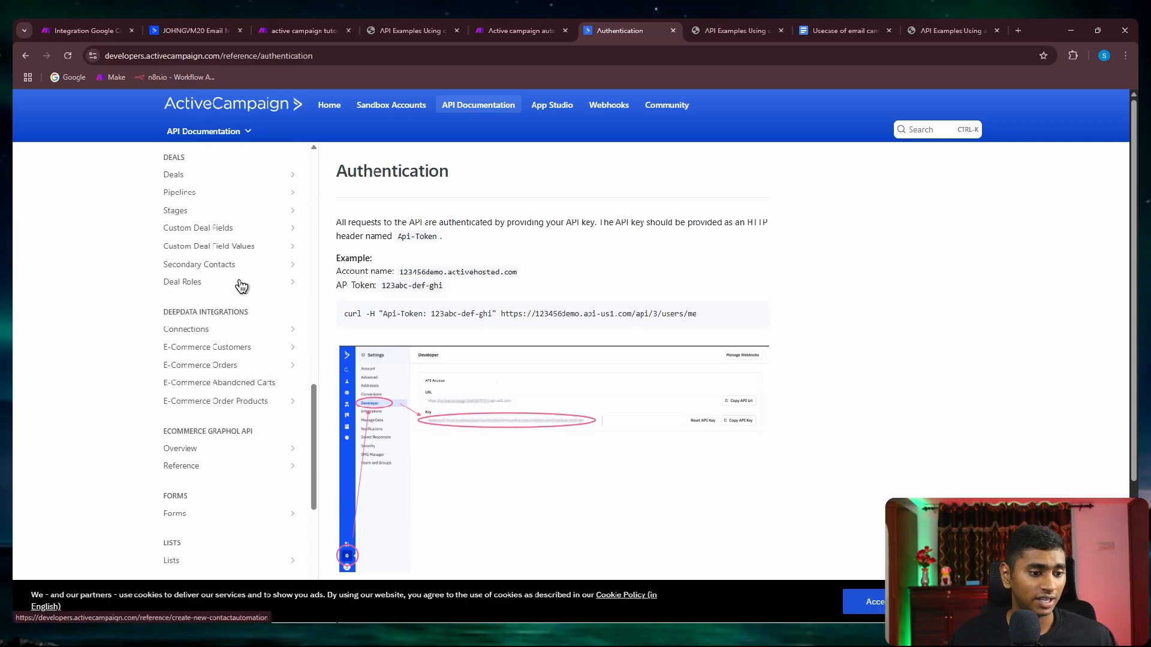
scroll(238, 279, up, 7)
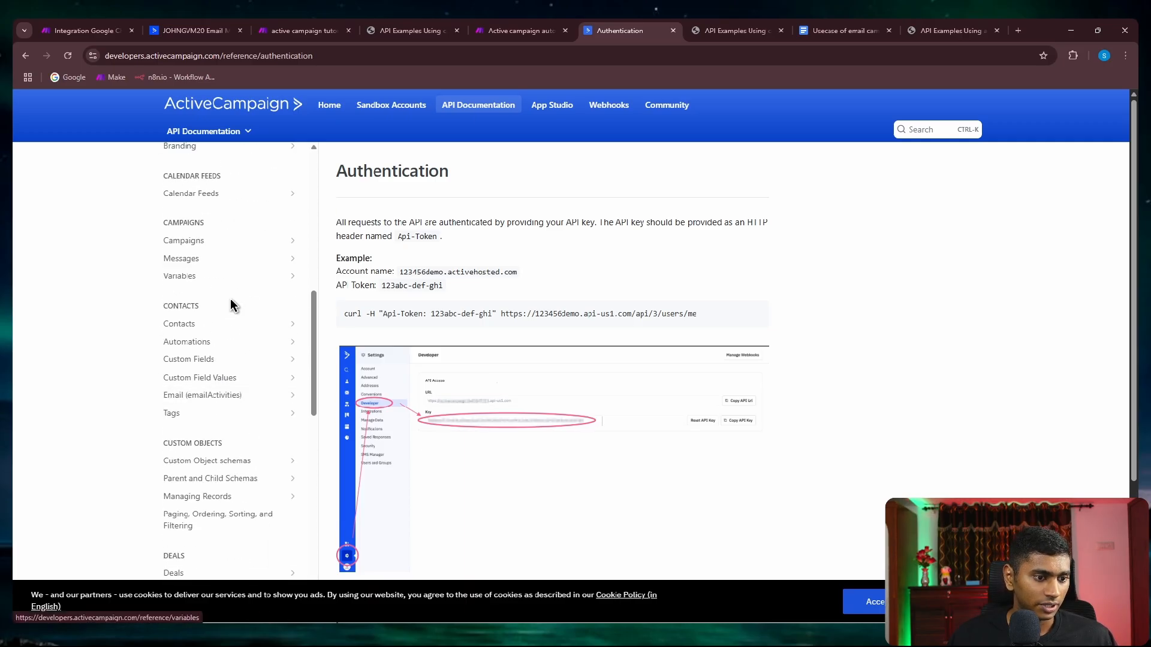
click(231, 241)
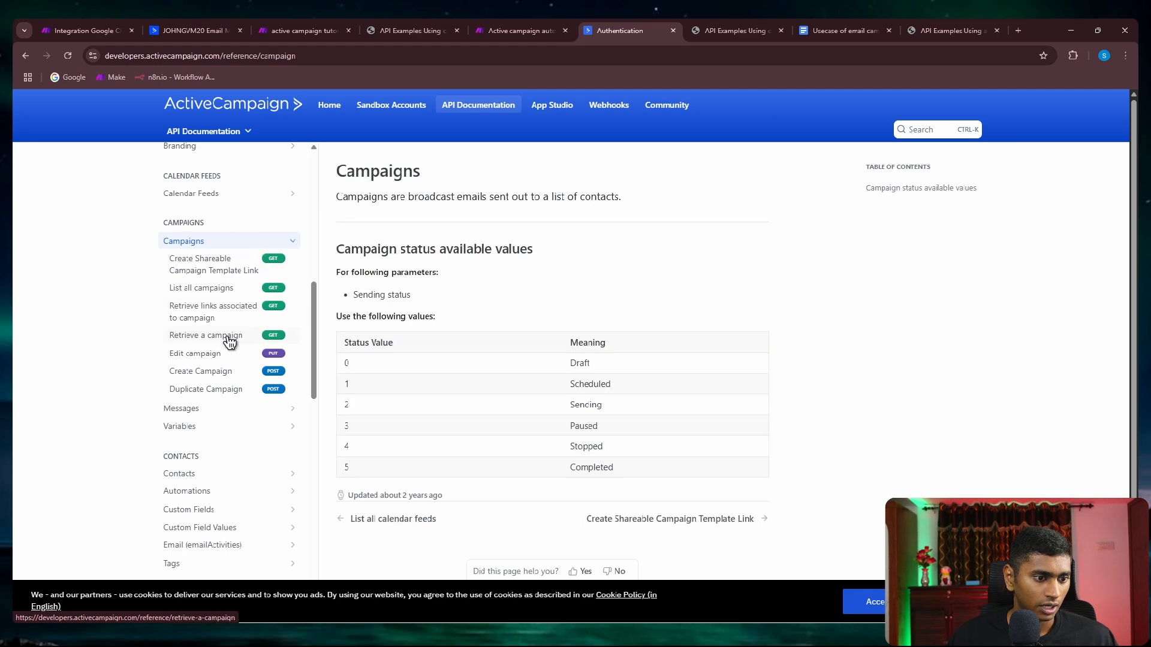
click(229, 357)
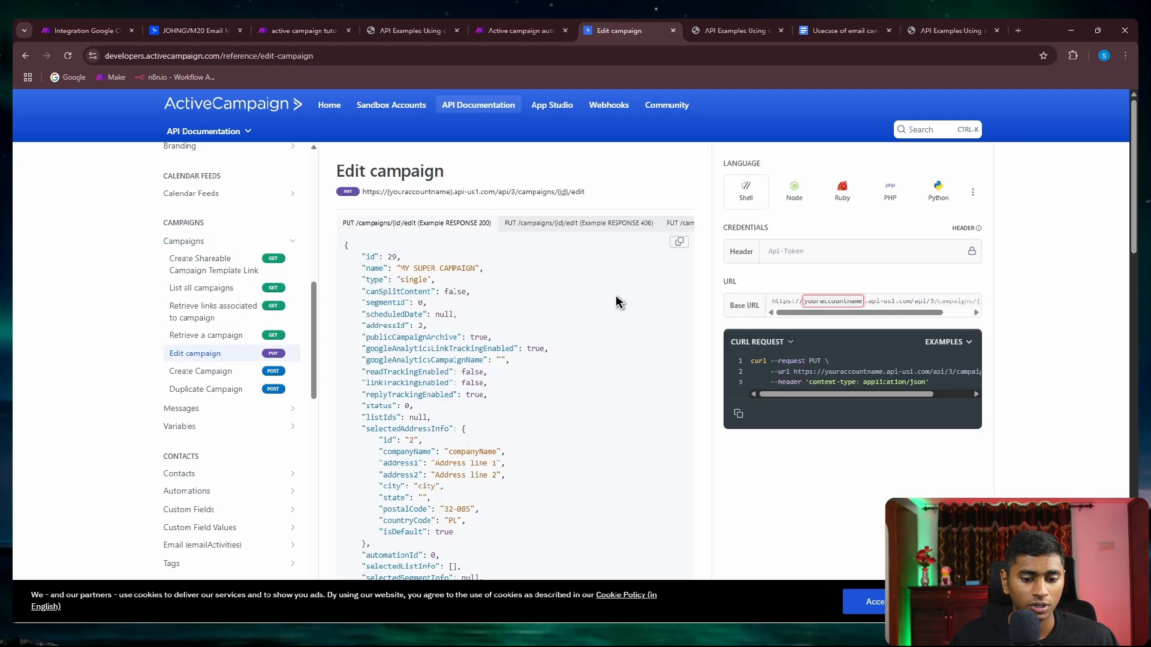
Add the list IDs 1 and 2 to the listIds body parameter of the Edit campaign request.
scroll(617, 302, down, 10)
scroll(616, 303, up, 1)
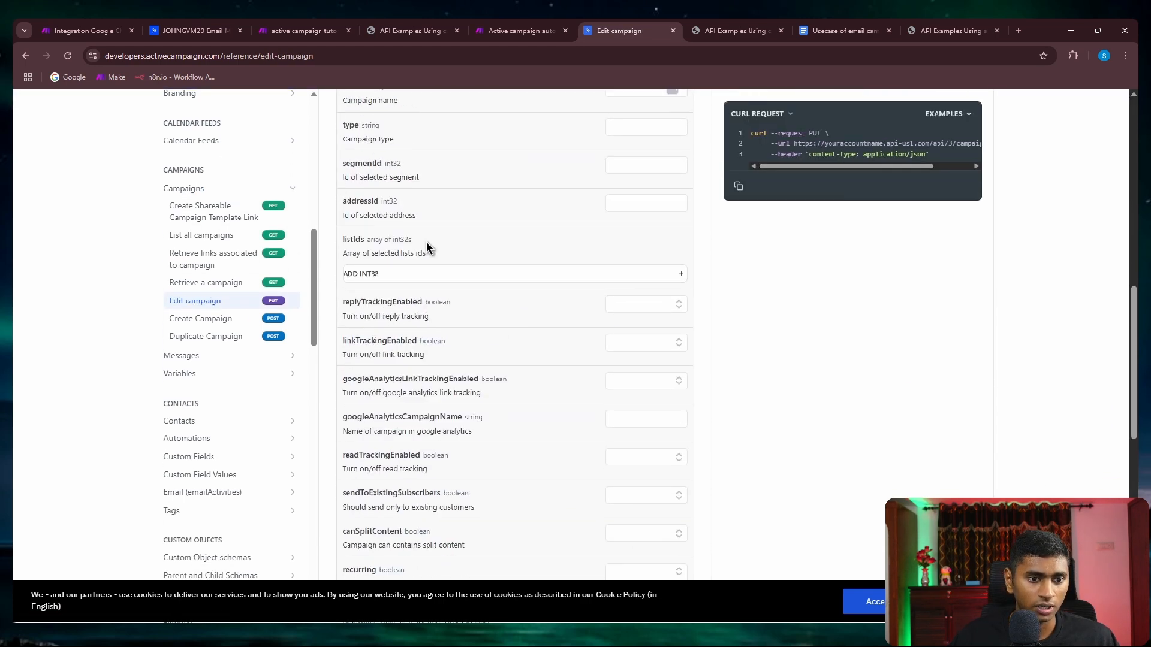
double_click(354, 239)
click(435, 275)
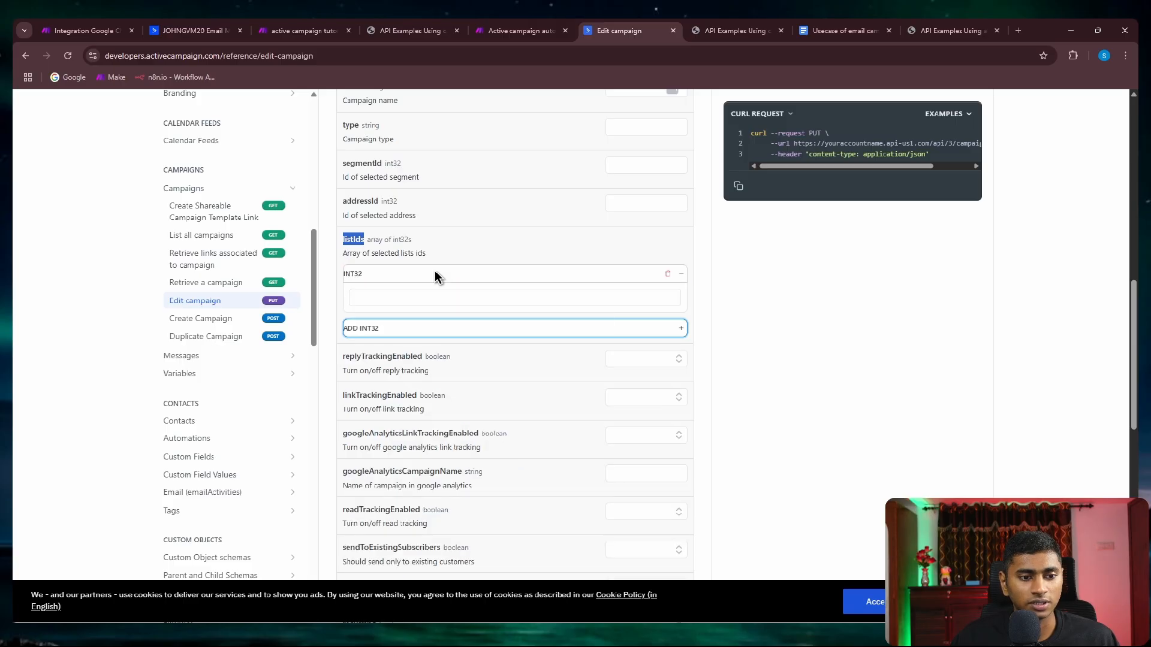
click(463, 298)
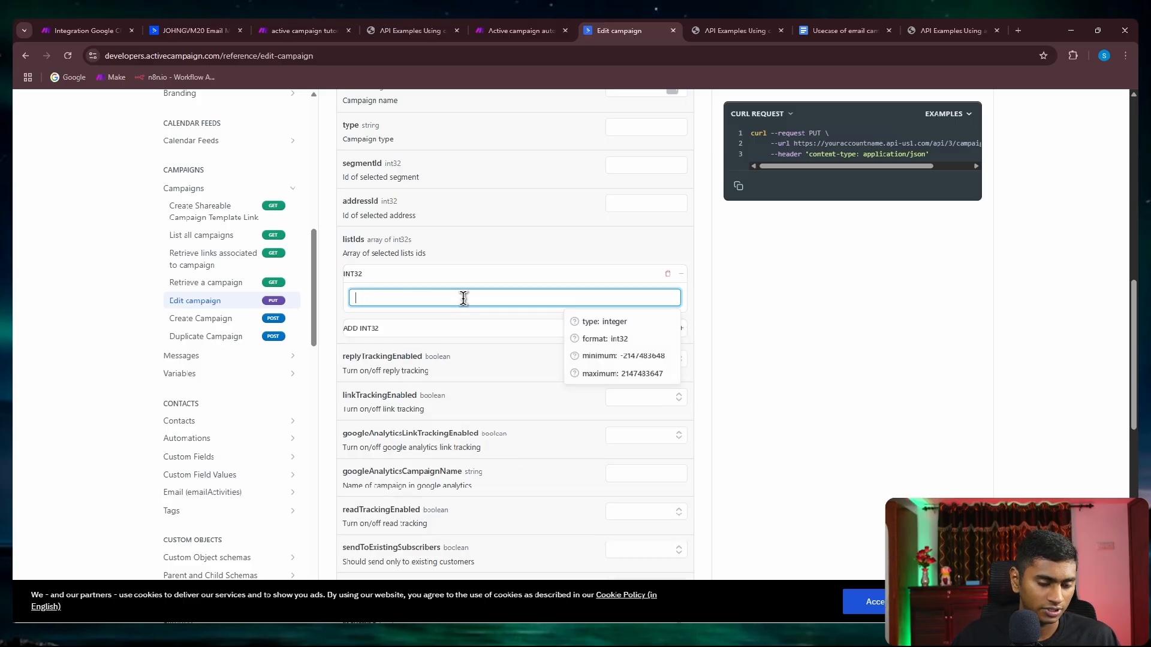
text(1)
click(732, 305)
click(478, 324)
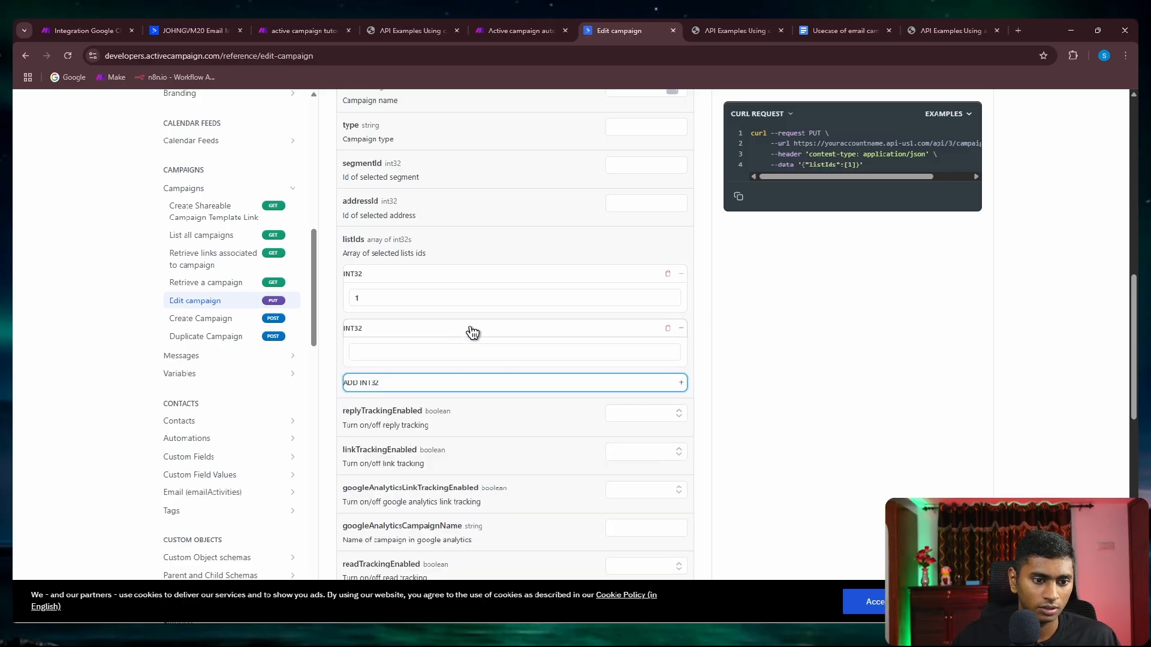
click(449, 353)
text(2)
click(856, 380)
scroll(803, 376, up, 1)
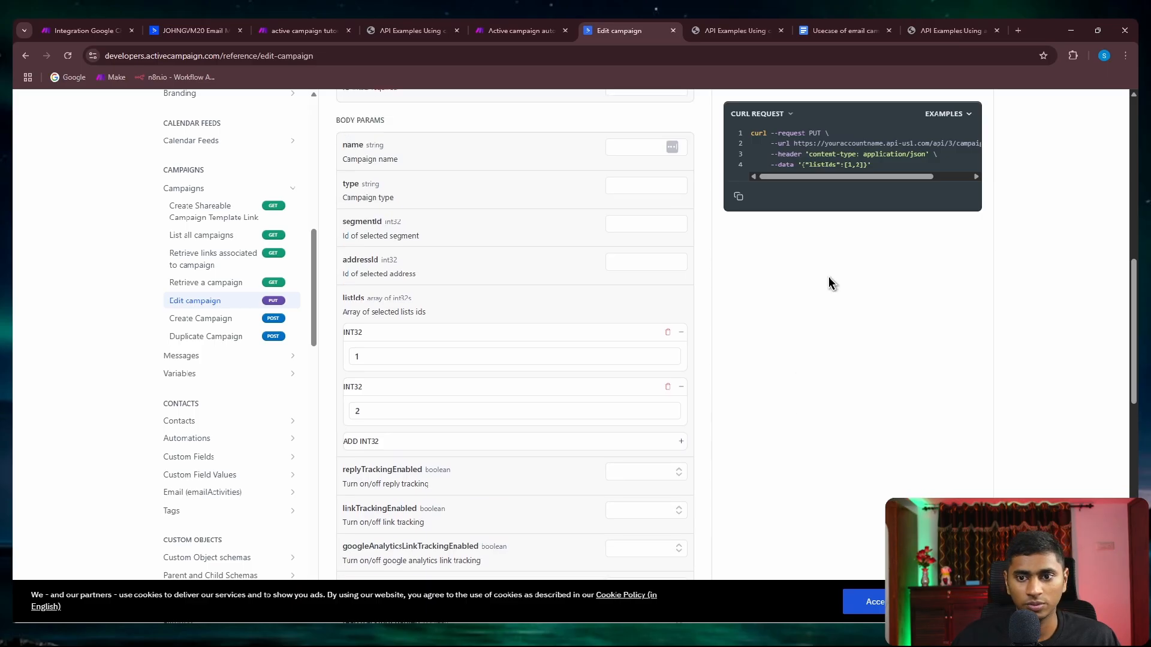
Examine the listIds data in the Edit campaign curl request along with the endpoint URL and example response.
drag(804, 166, 887, 166)
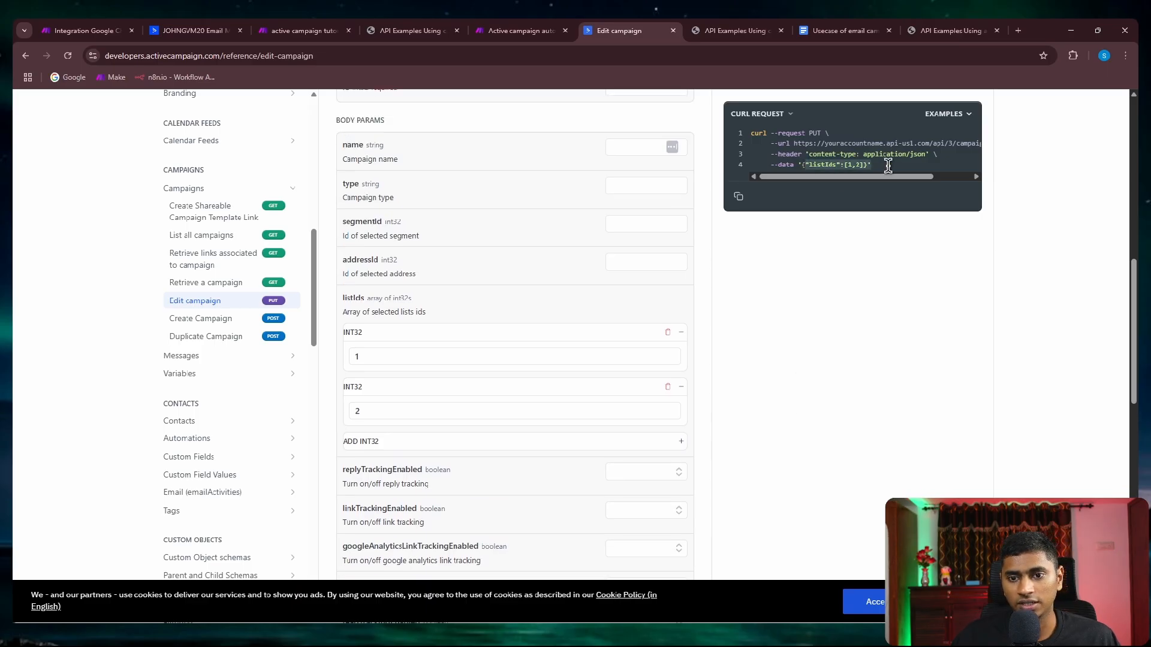
click(867, 330)
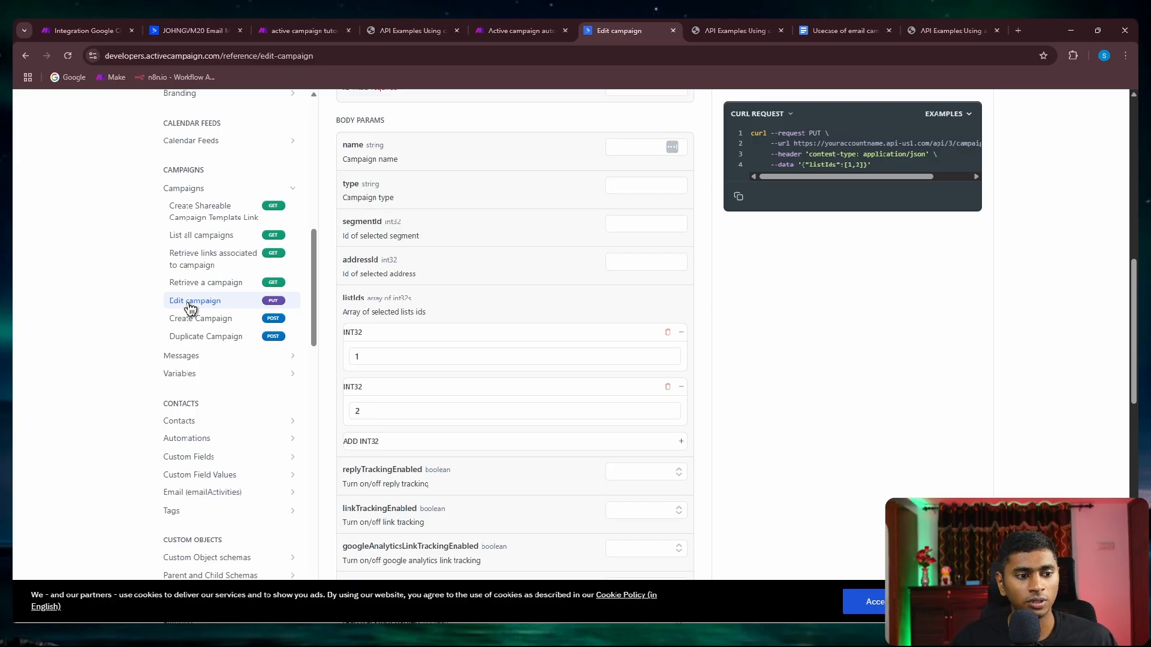
scroll(434, 318, up, 4)
scroll(434, 318, up, 5)
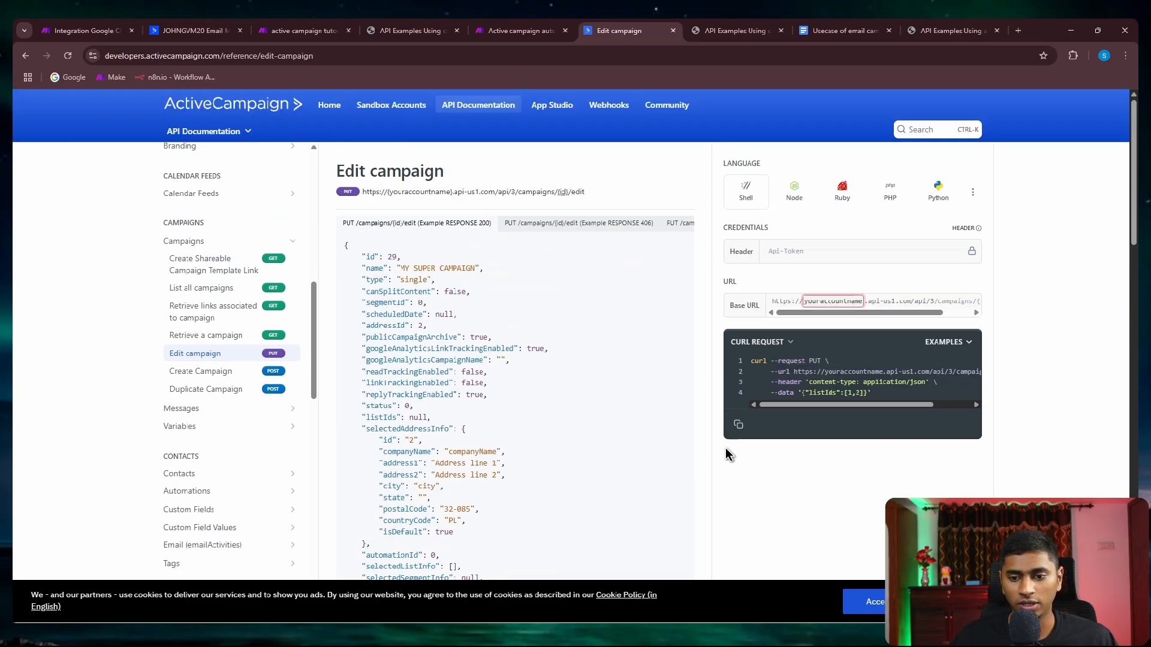
scroll(725, 449, down, 2)
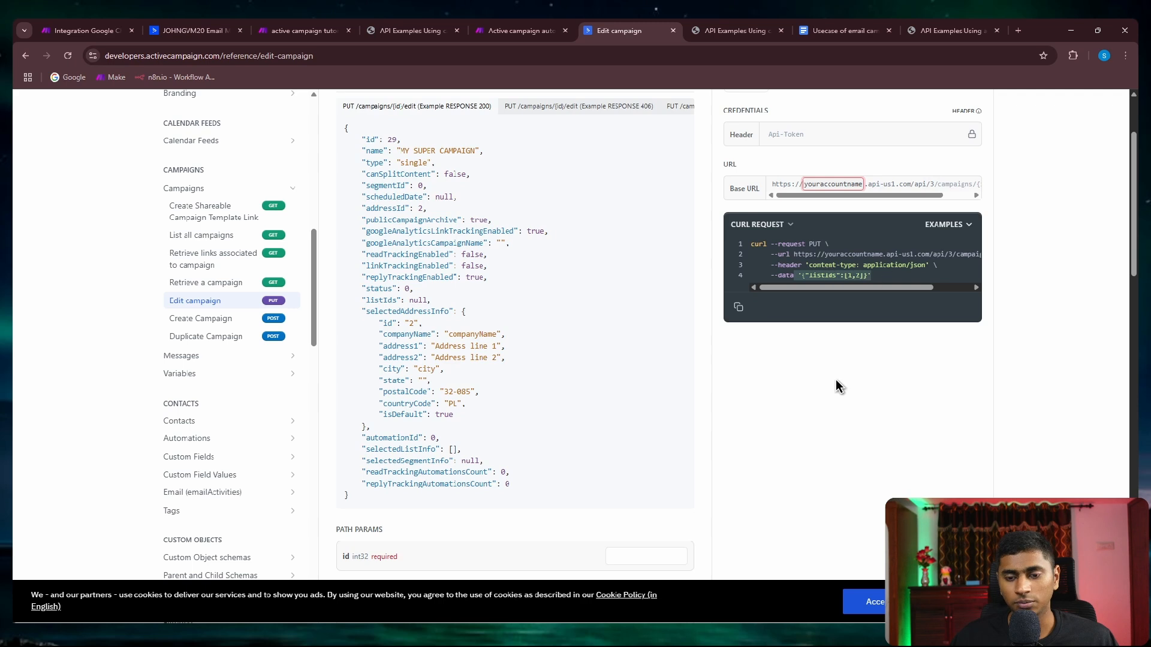
drag(797, 275, 873, 279)
click(860, 399)
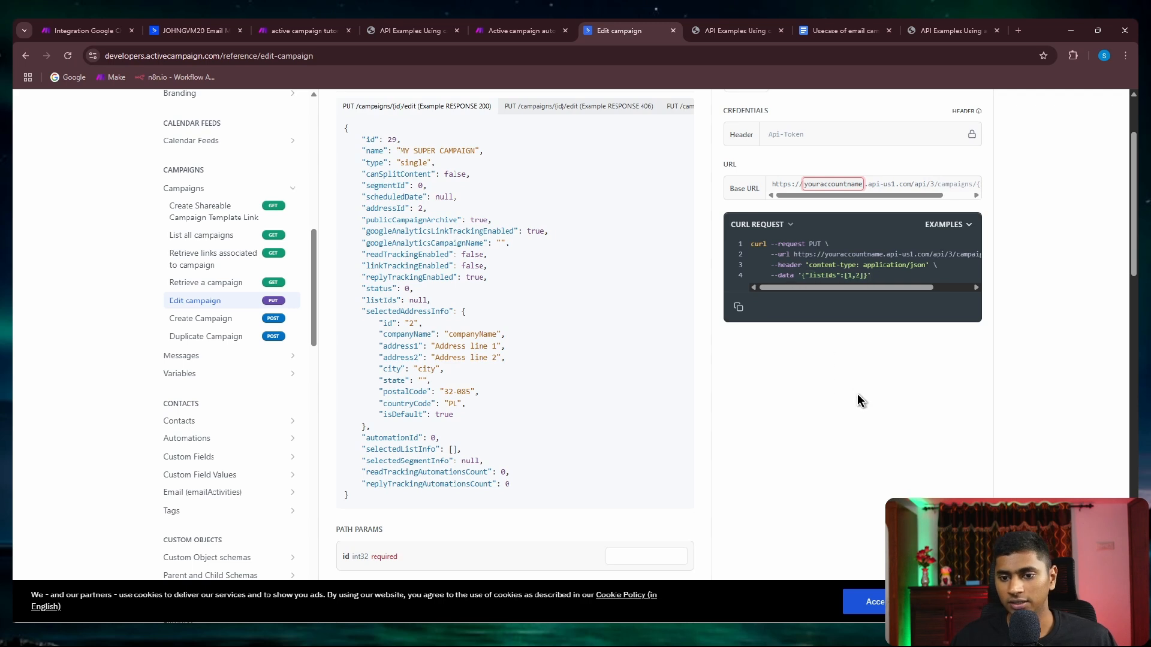
Switch to the draft campaign in ActiveCampaign and check its subscribed list and calculated recipients.
click(288, 31)
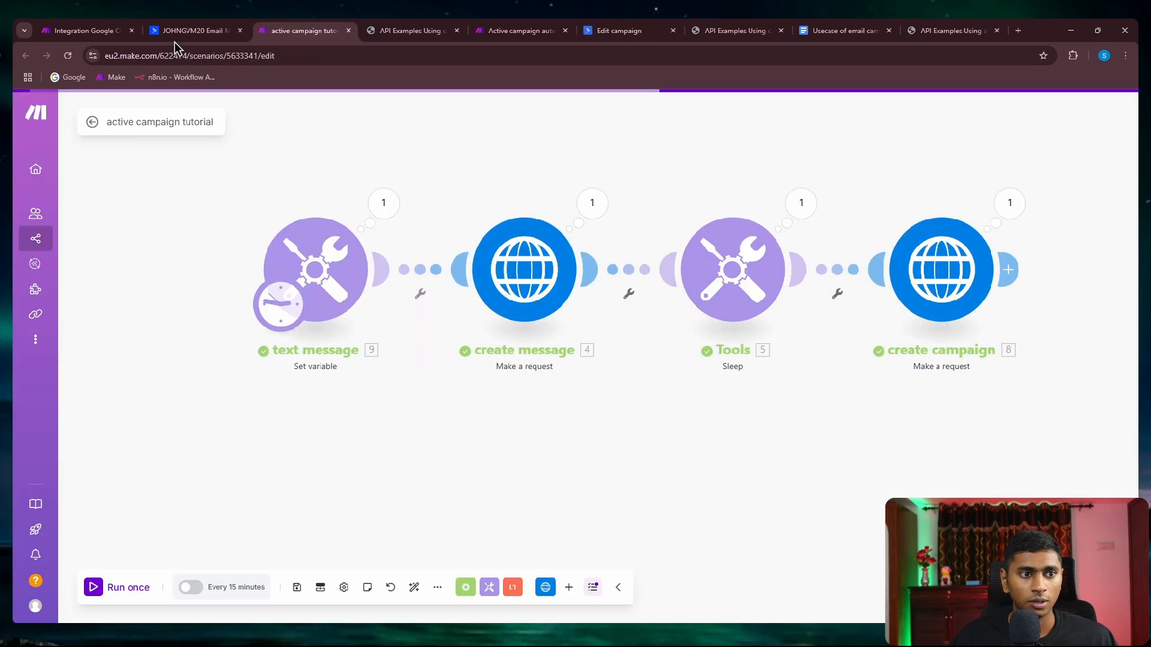
click(167, 33)
scroll(491, 343, down, 2)
scroll(548, 363, up, 3)
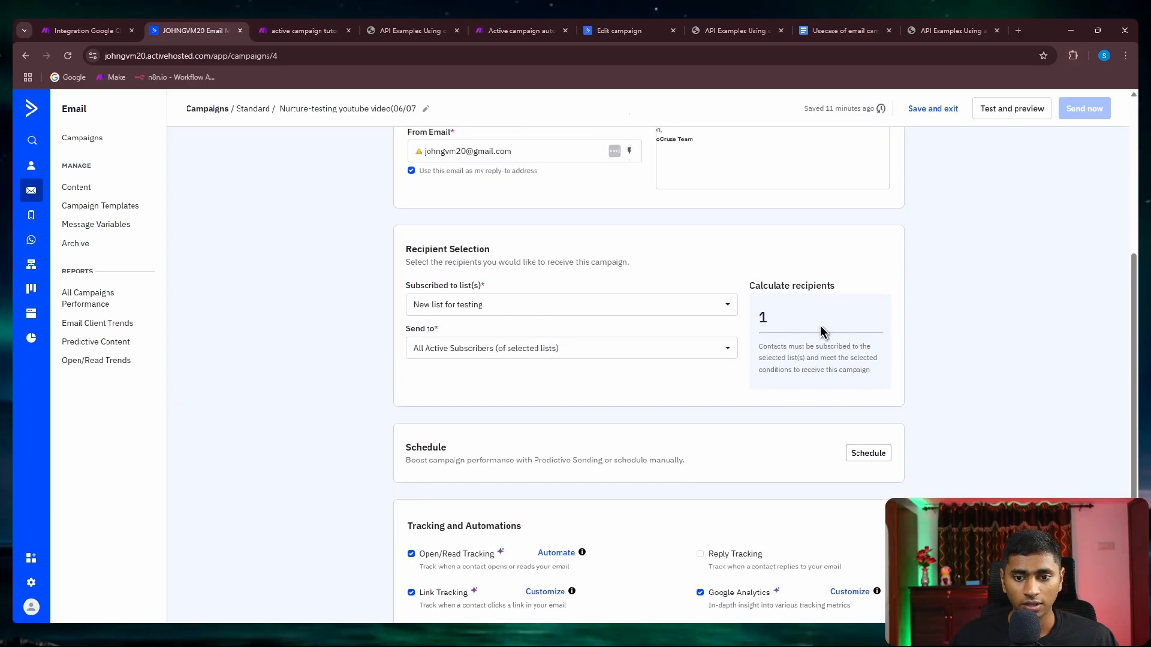
double_click(771, 315)
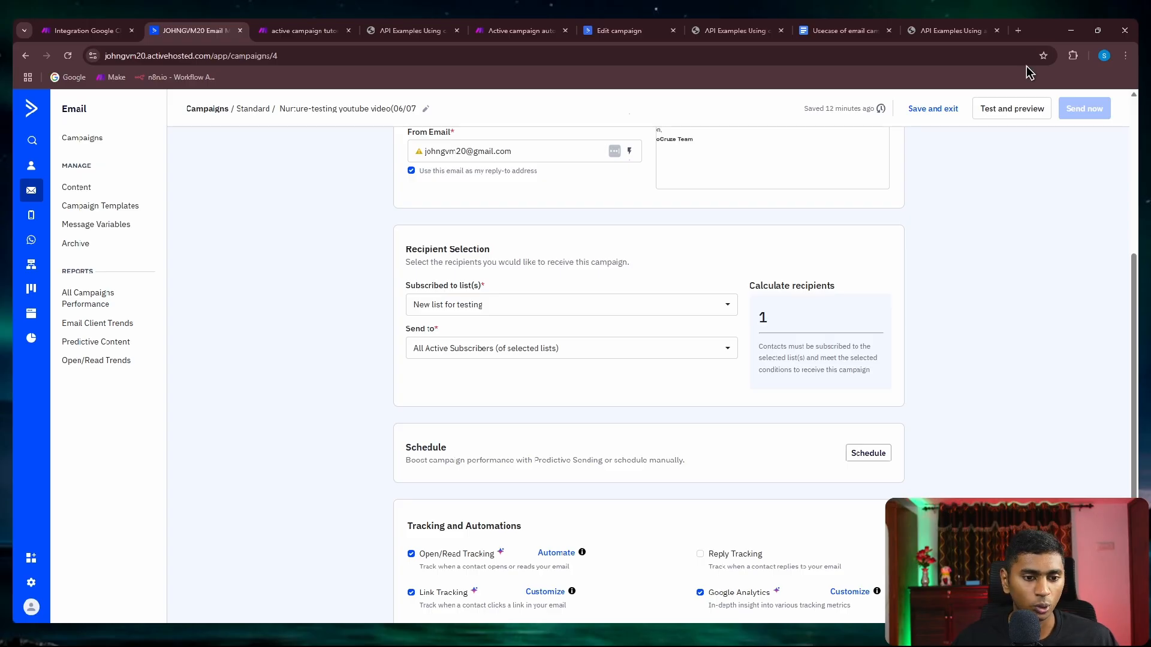
click(456, 305)
click(278, 365)
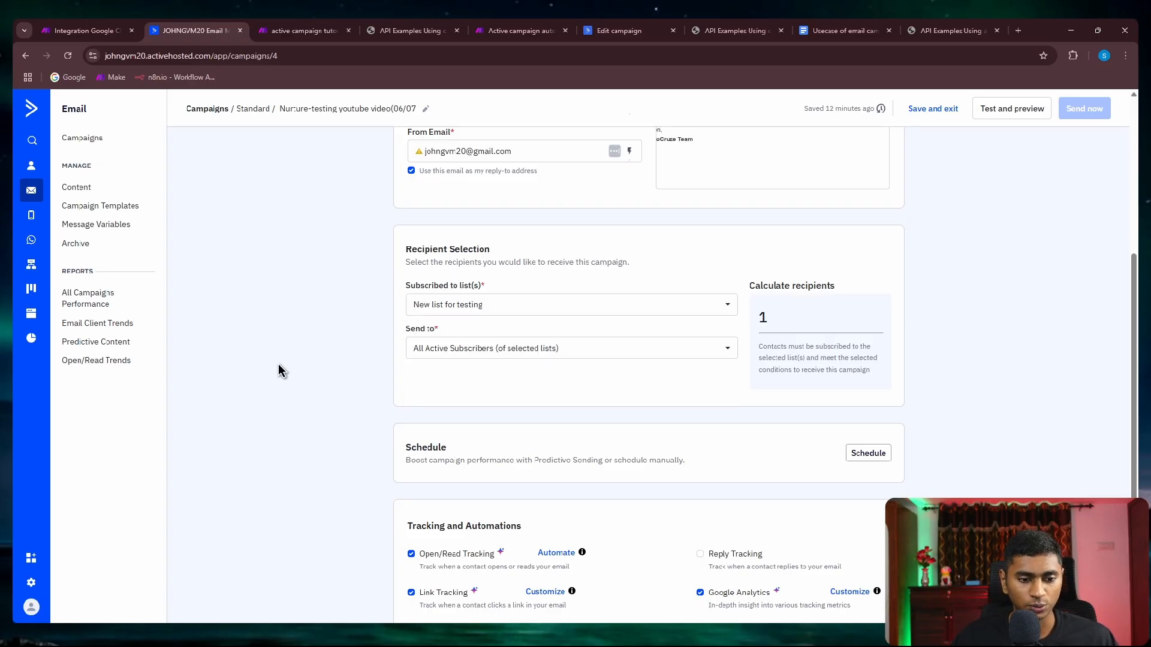
Choose the saved sender address for the draft campaign, then review its subject and sender details.
scroll(338, 351, down, 3)
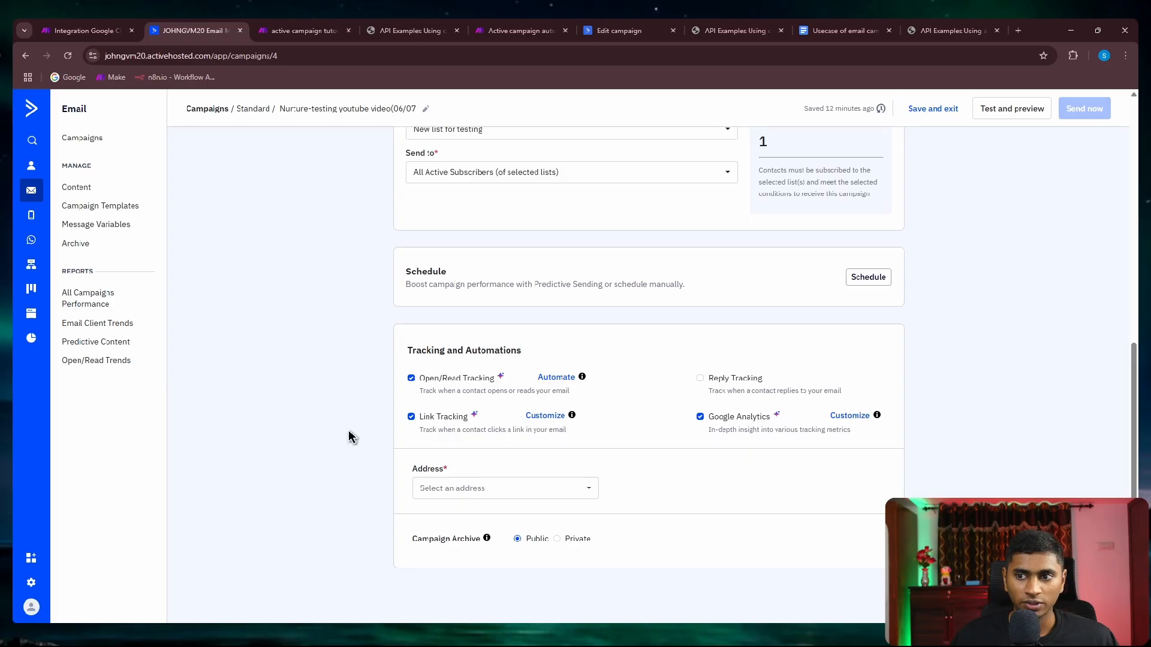
click(446, 490)
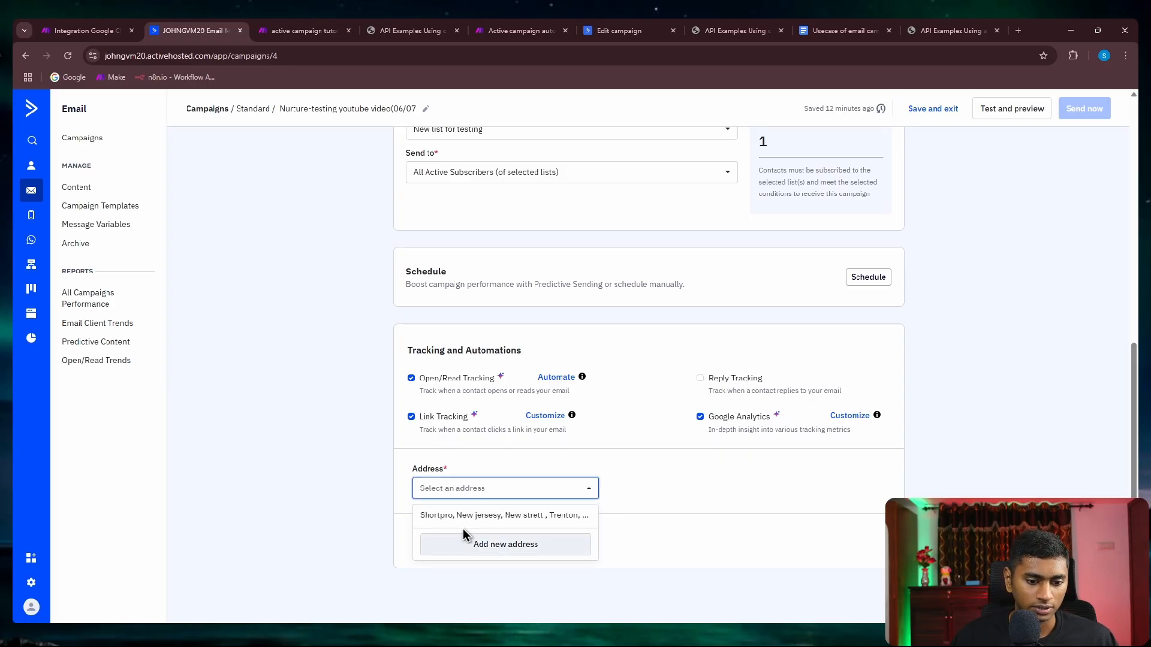
click(455, 517)
middle_click(355, 448)
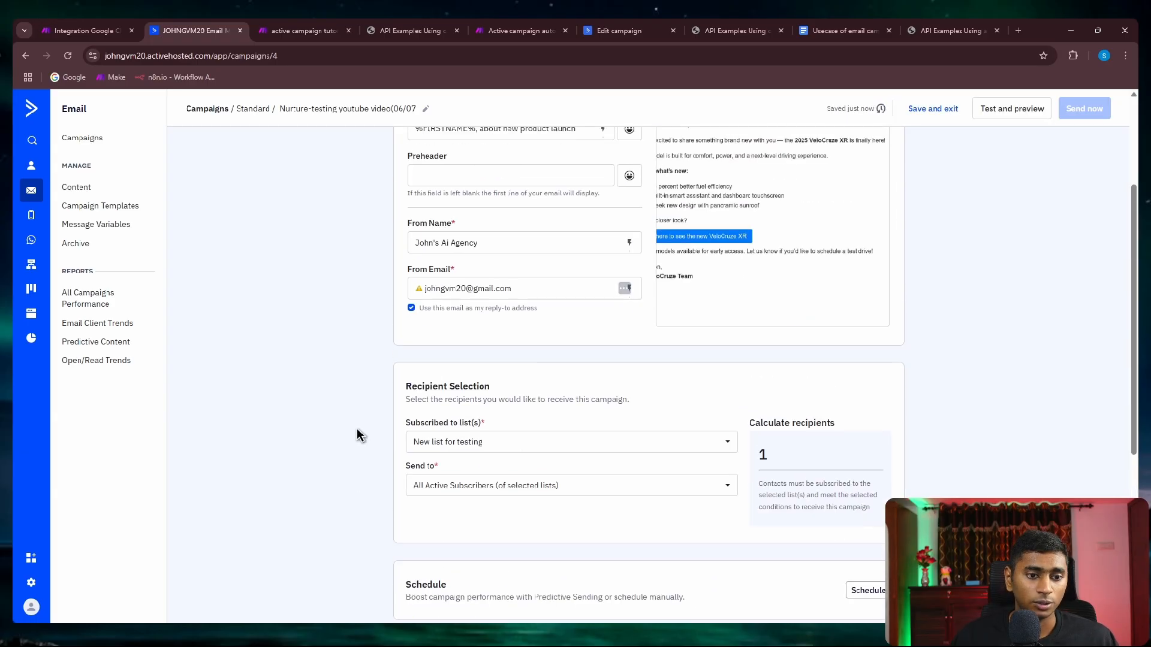
middle_click(356, 431)
scroll(360, 357, up, 1)
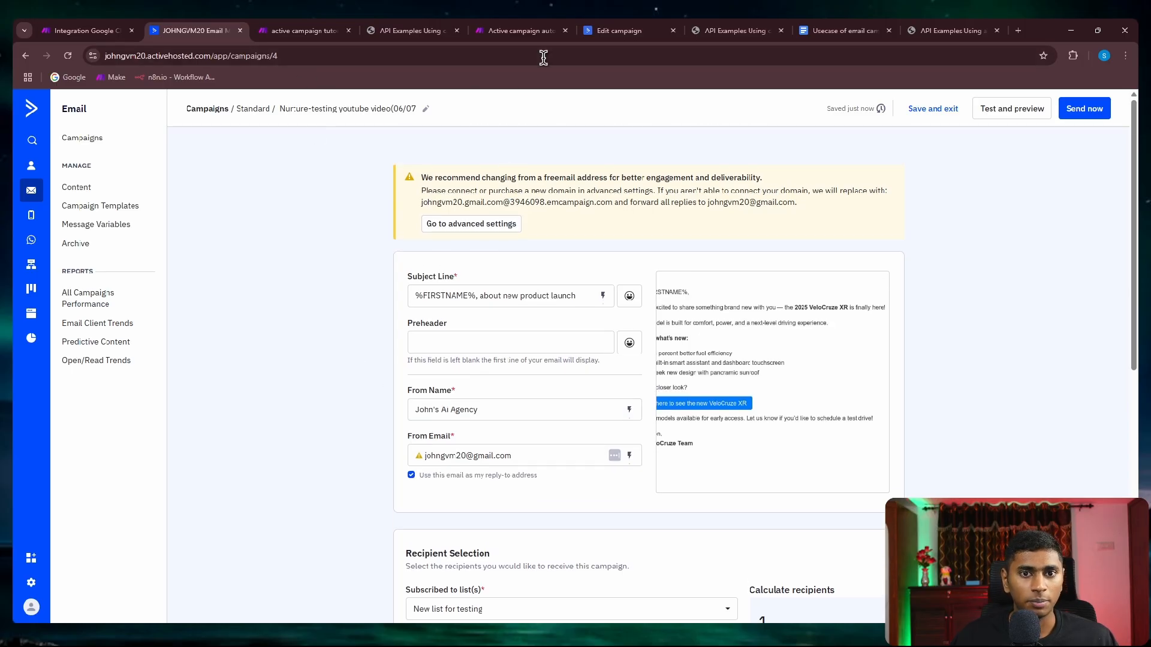
Find the addressid parameter in the campaign_create API documentation and copy its name.
click(408, 30)
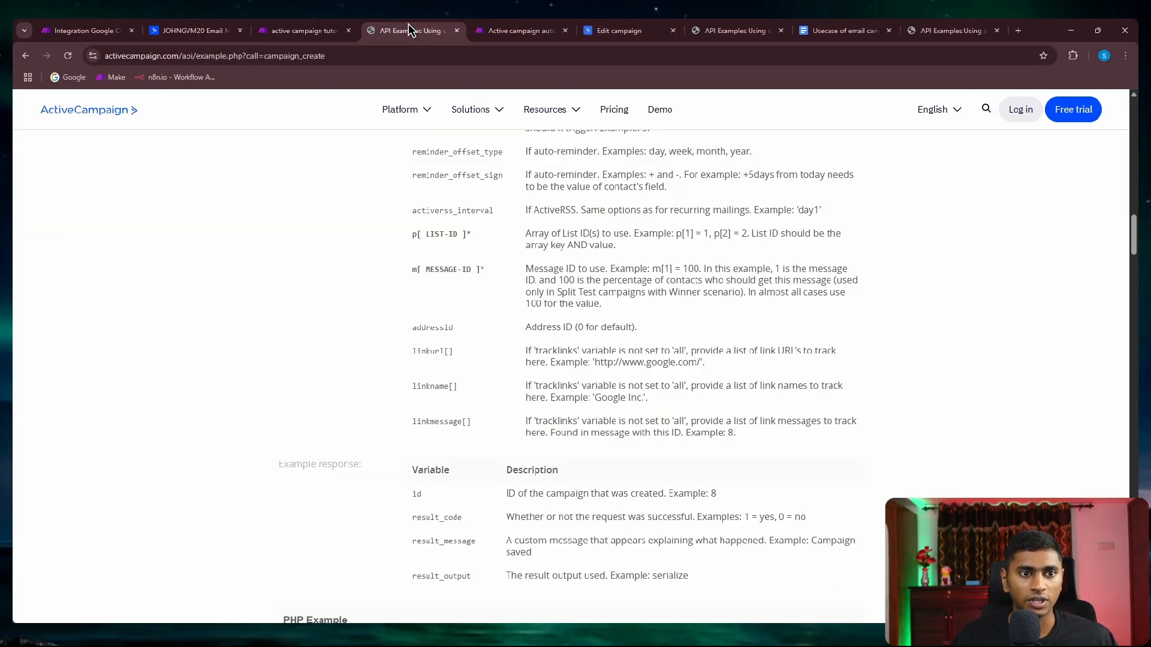
scroll(429, 367, up, 10)
scroll(431, 360, down, 10)
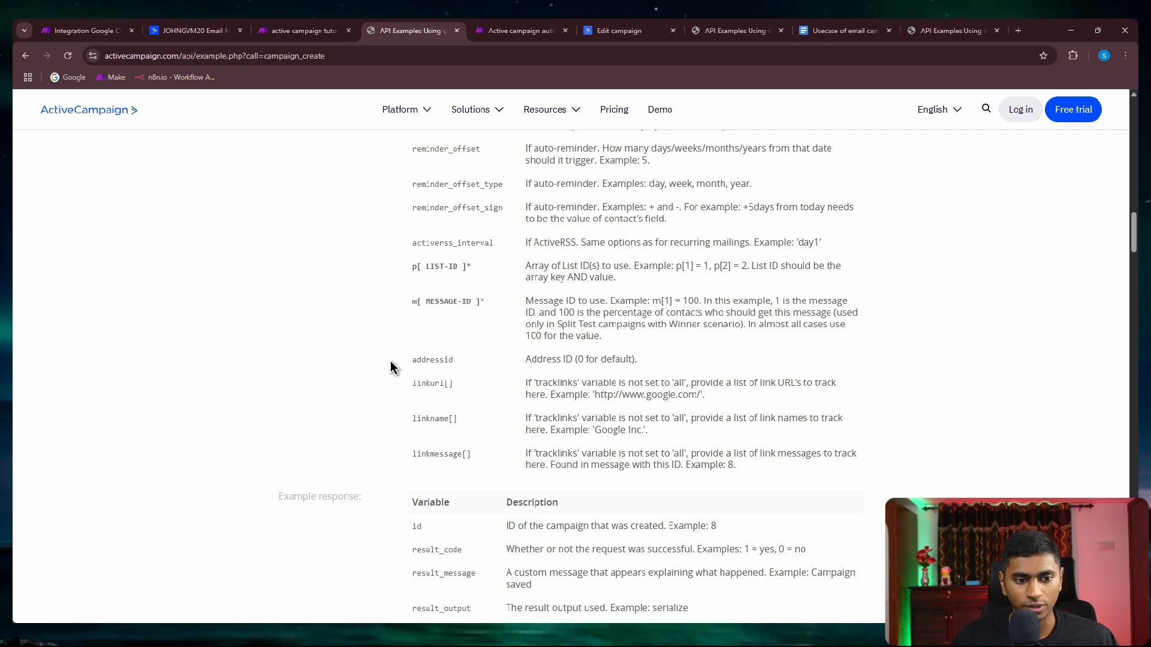
drag(391, 361, 637, 360)
click(630, 364)
scroll(540, 369, up, 1)
double_click(445, 418)
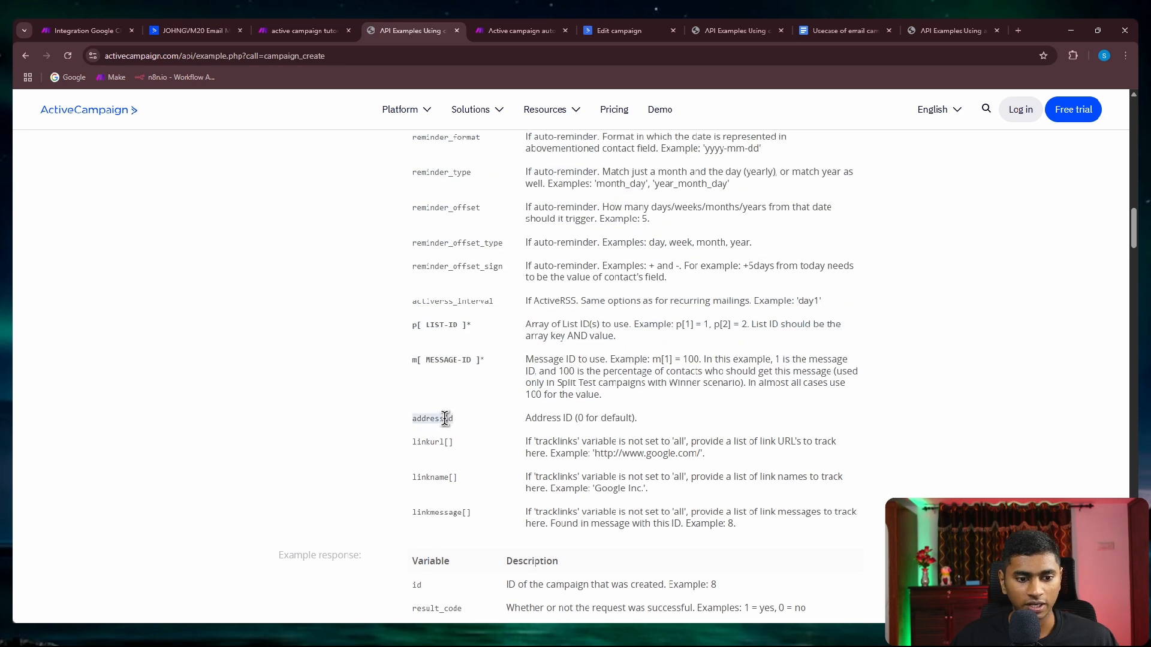
right_click(433, 417)
click(446, 429)
right_click(432, 419)
click(463, 435)
click(464, 426)
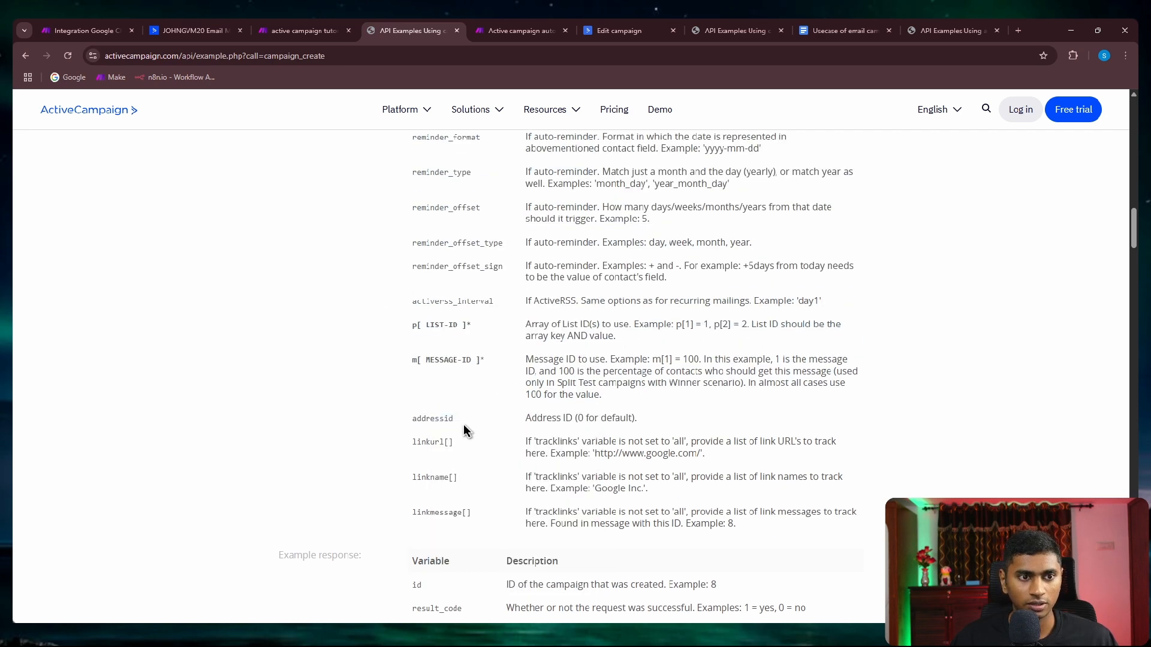
In Make, add a sixth body item to the create campaign request with key addressid and value 0.
click(303, 30)
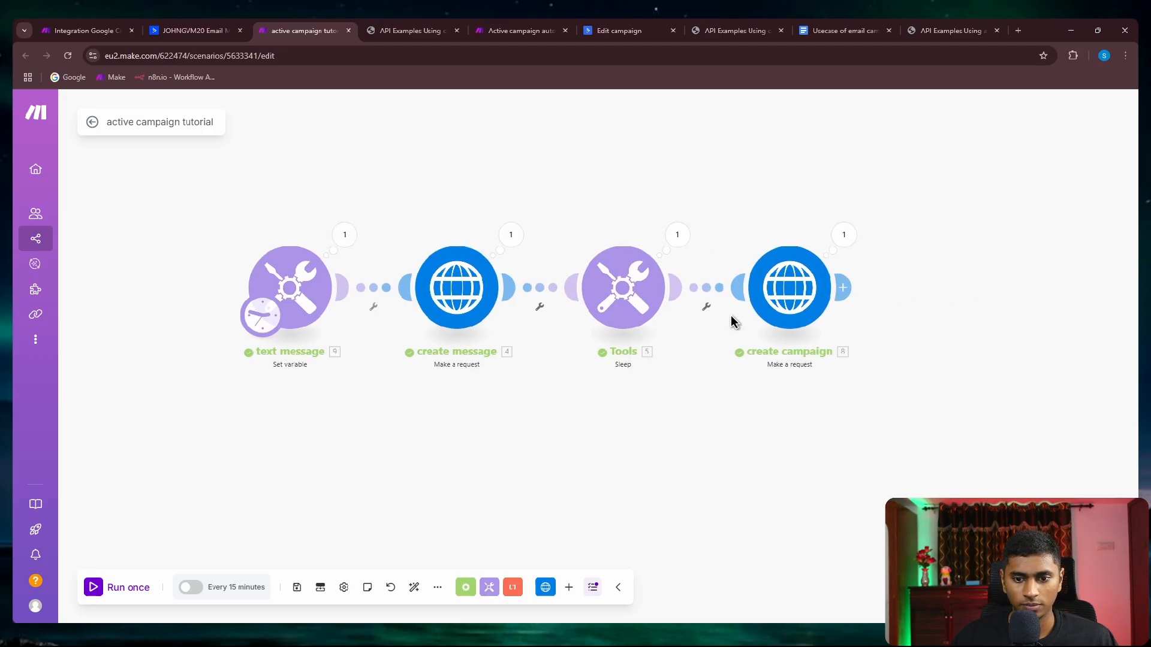
click(847, 352)
scroll(905, 393, down, 5)
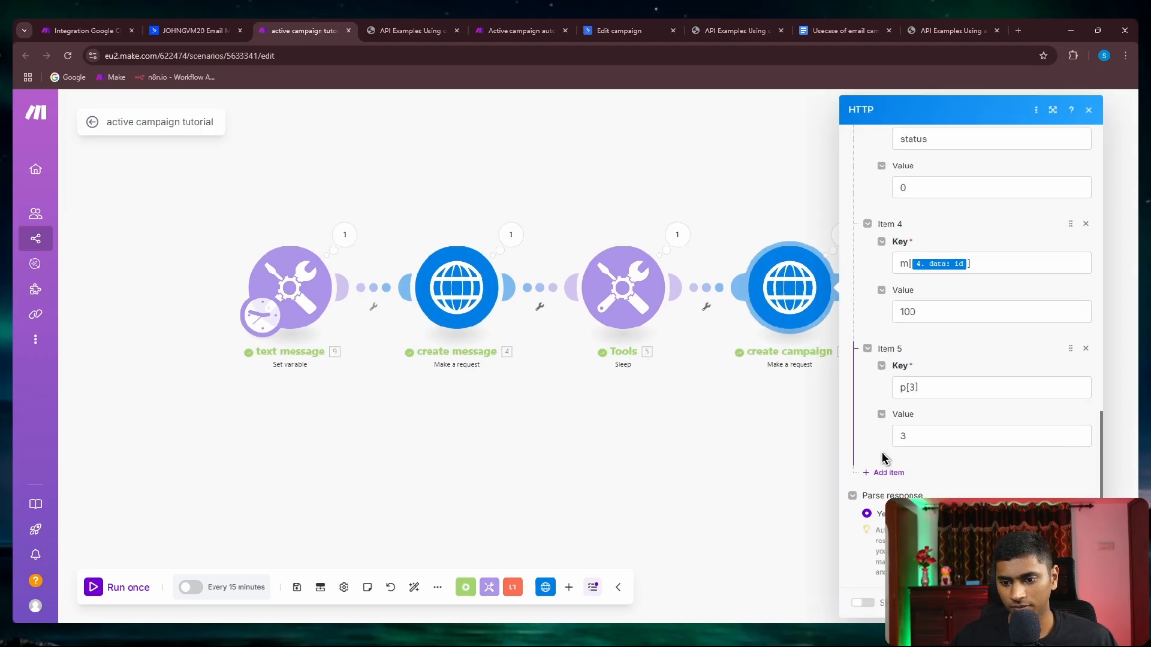
click(889, 473)
click(911, 509)
right_click(933, 499)
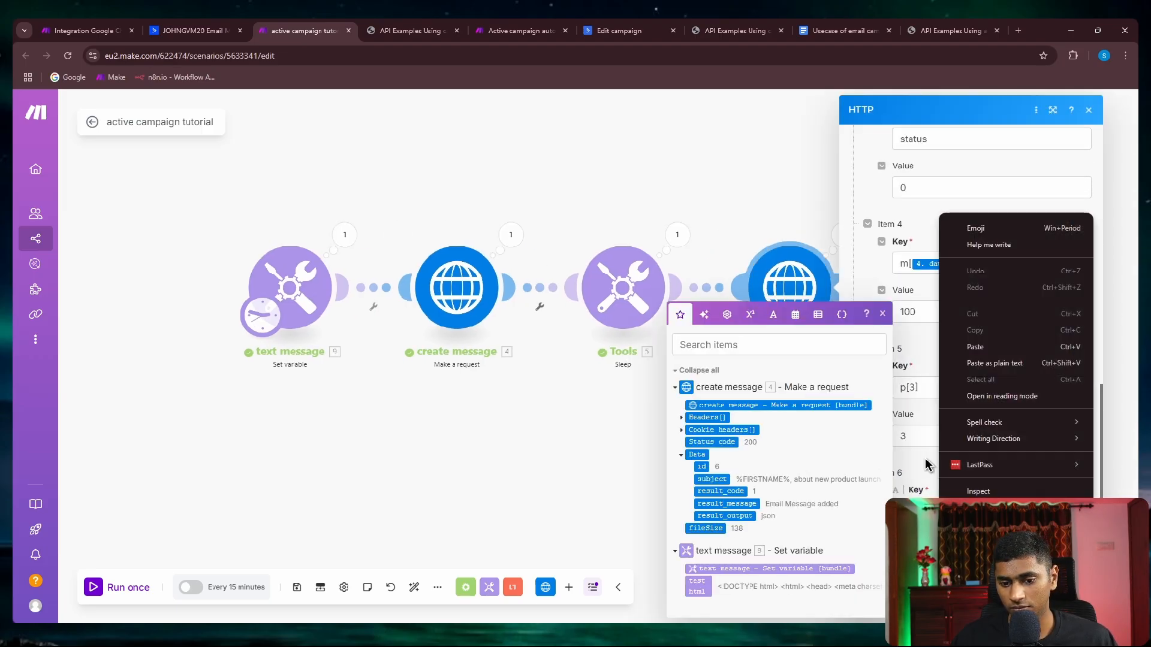
click(977, 342)
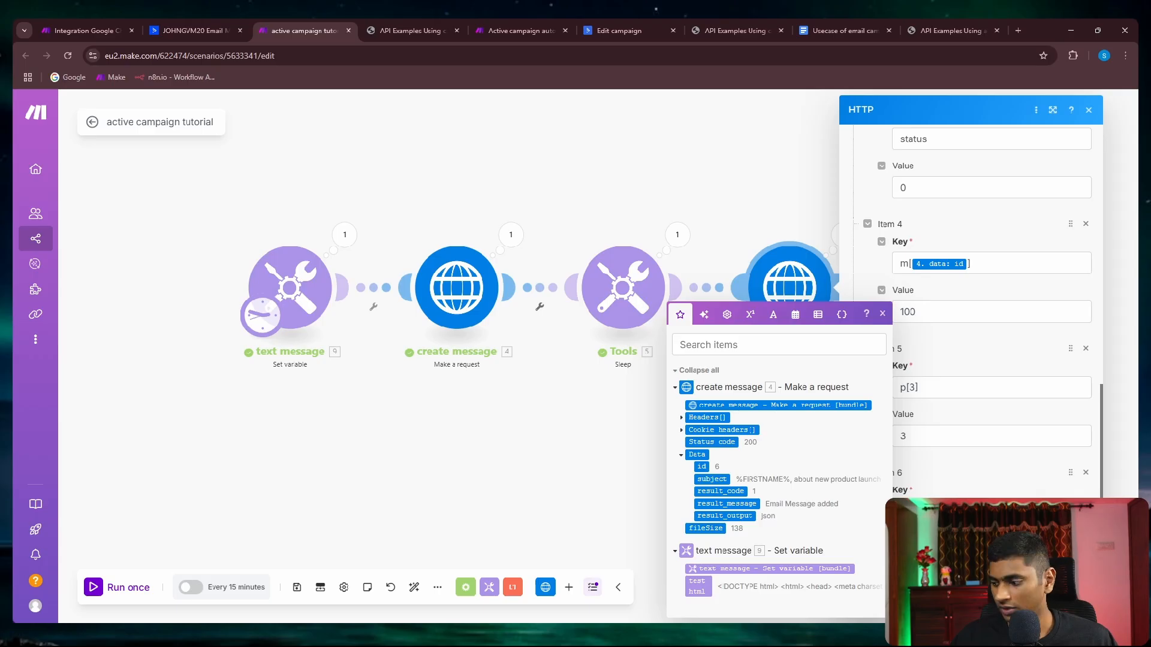
click(956, 500)
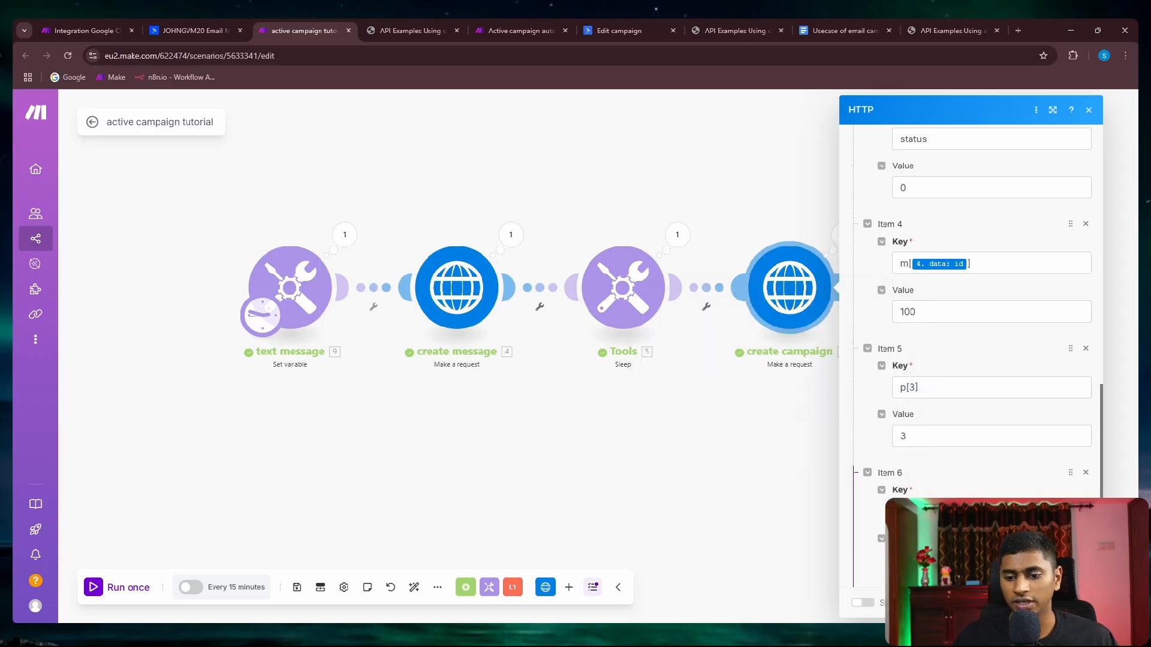
scroll(956, 500, down, 2)
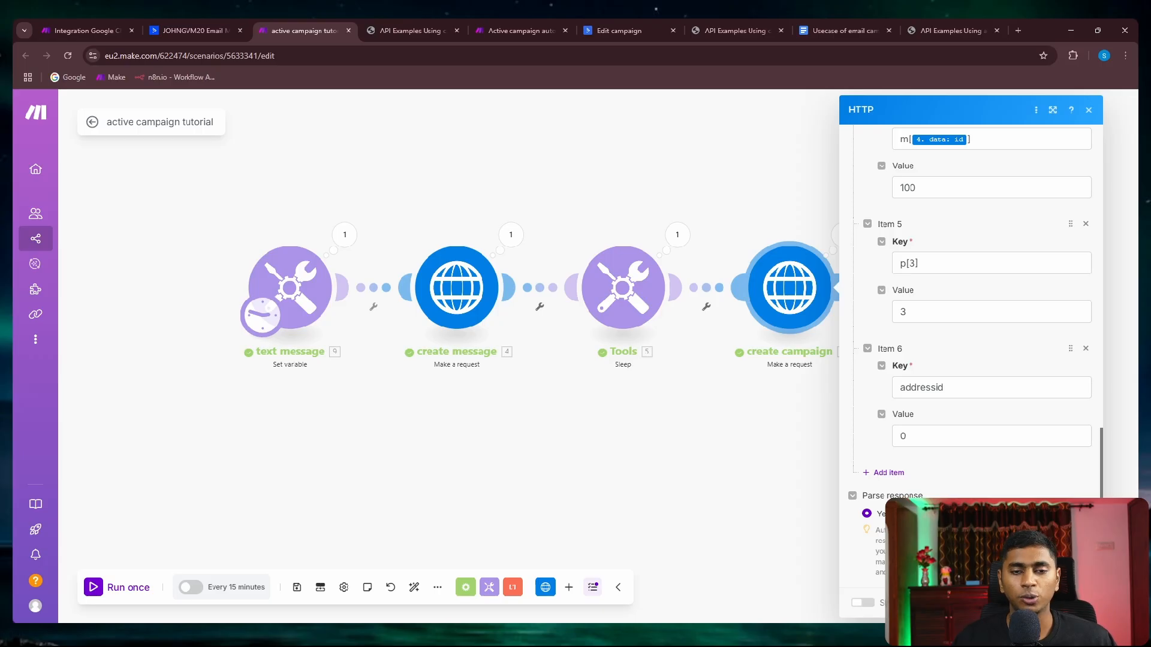
click(426, 36)
click(313, 34)
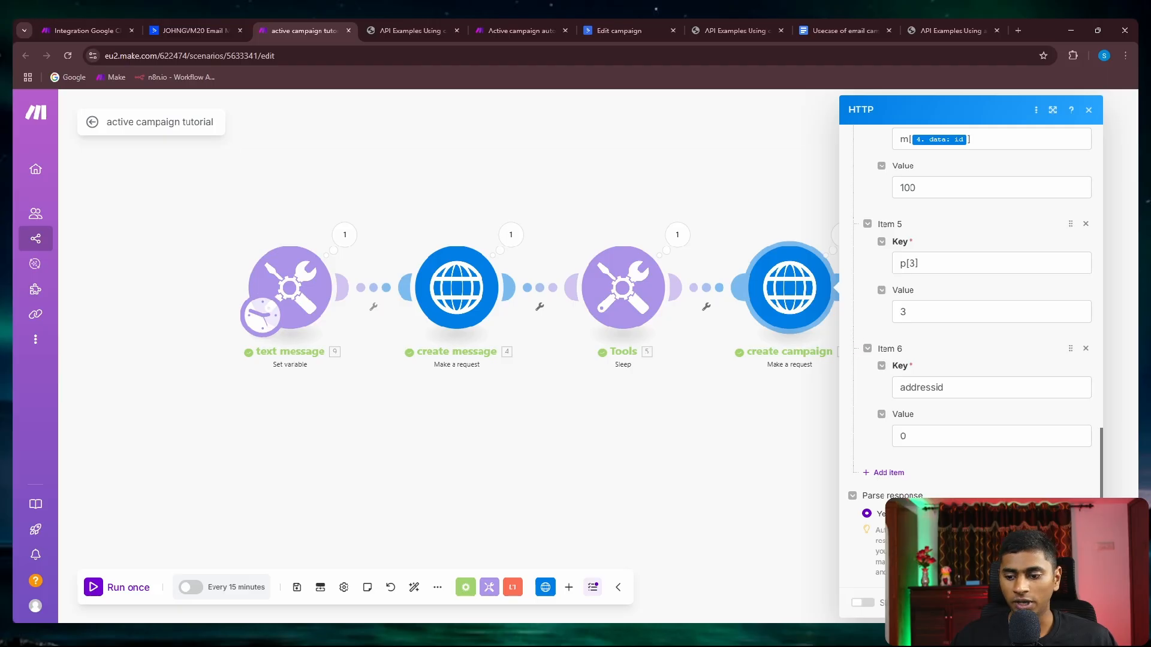
click(771, 187)
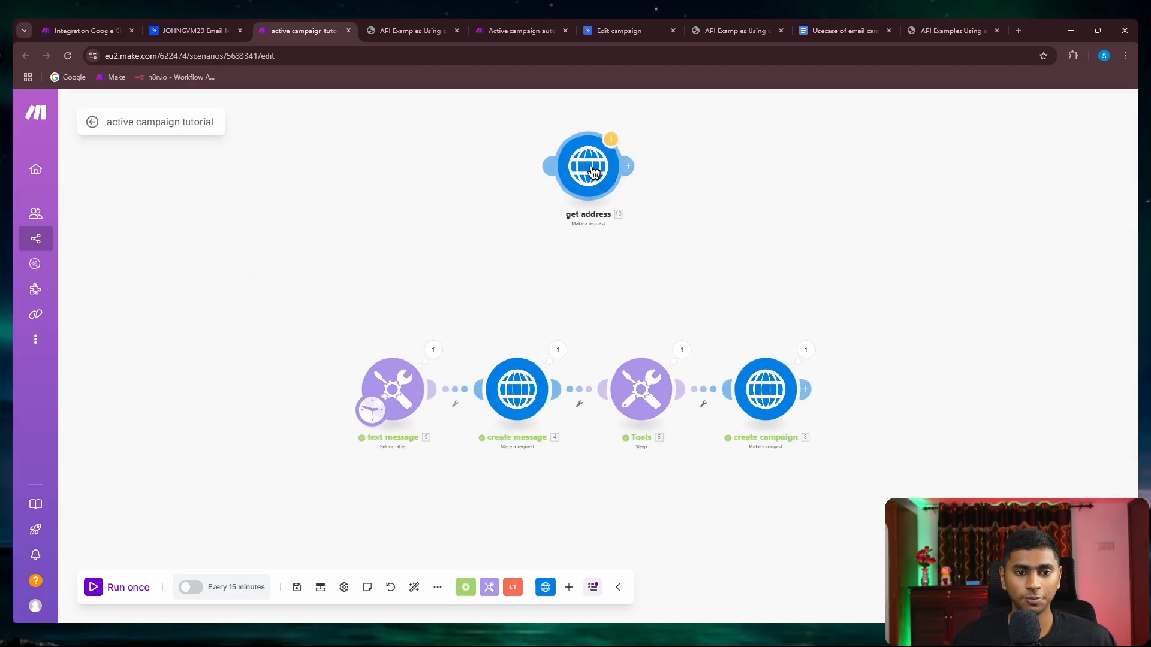
Connect the get address HTTP module after the create campaign module.
drag(593, 172, 878, 396)
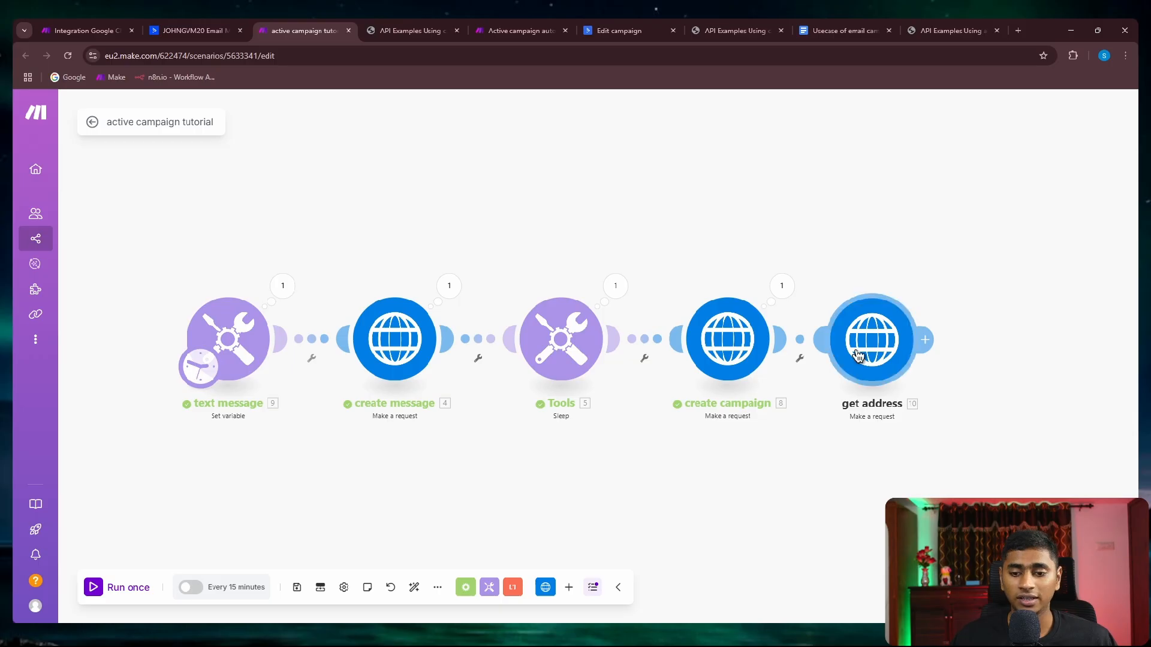
click(857, 356)
click(545, 123)
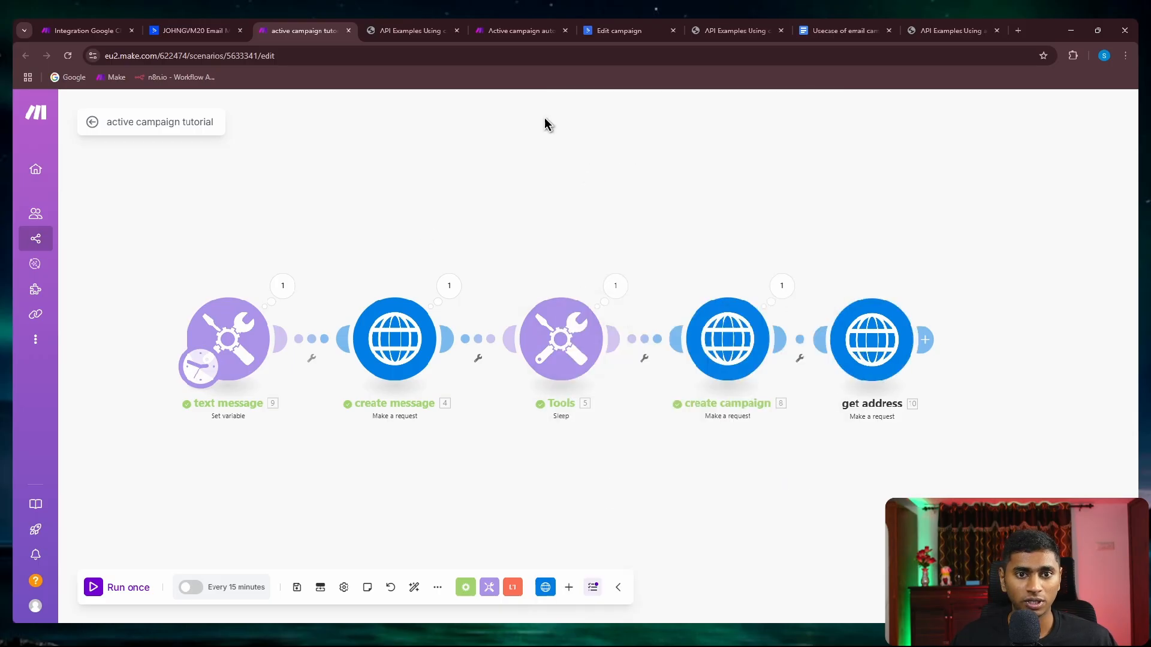
Open the API overview from the campaign_create documentation and locate the address_list call under Address.
click(613, 31)
click(435, 31)
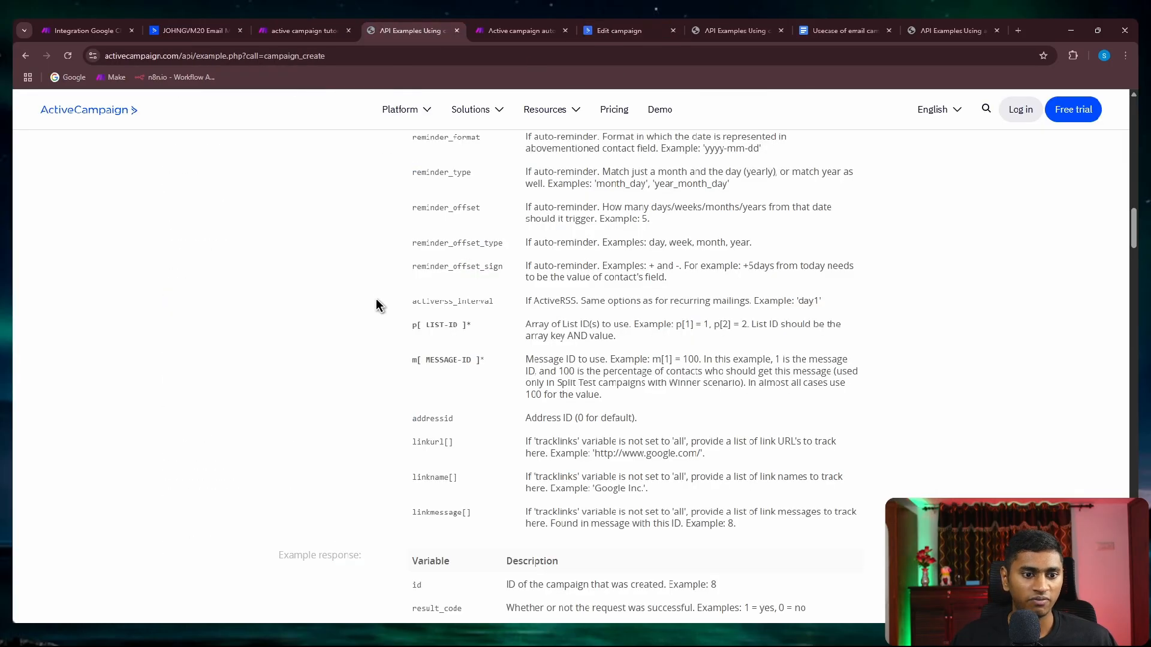
scroll(375, 298, up, 15)
click(340, 303)
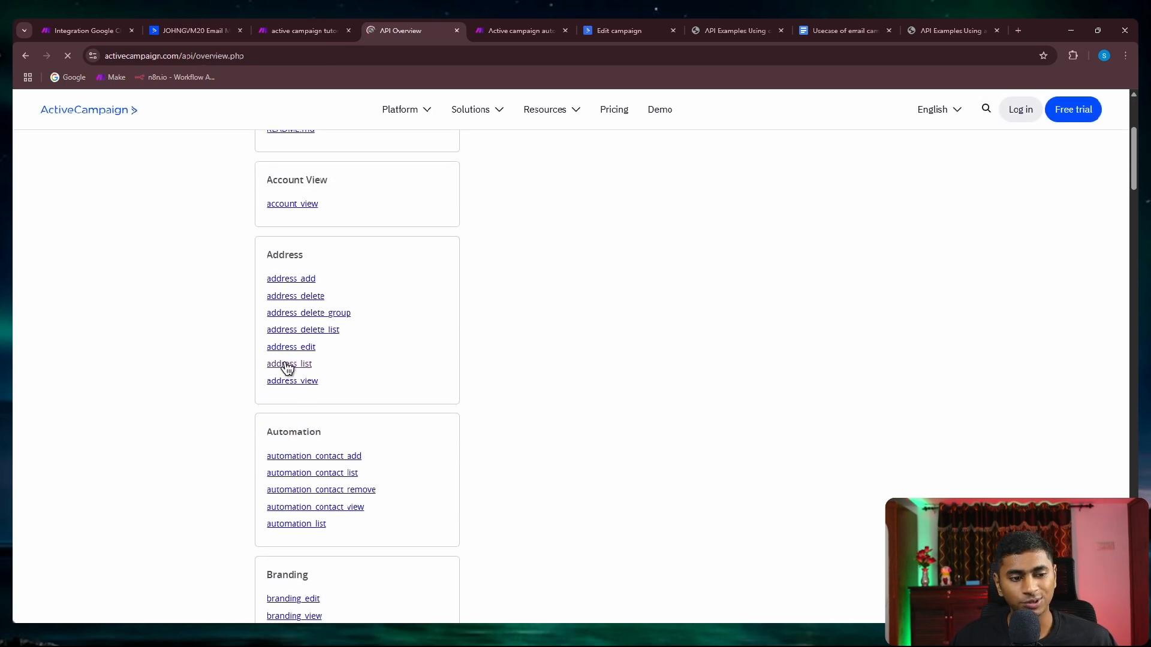
Review the get address module's address_list URL, GET method, Api-Token header and response parsing in Make, and save the module.
click(317, 33)
click(872, 339)
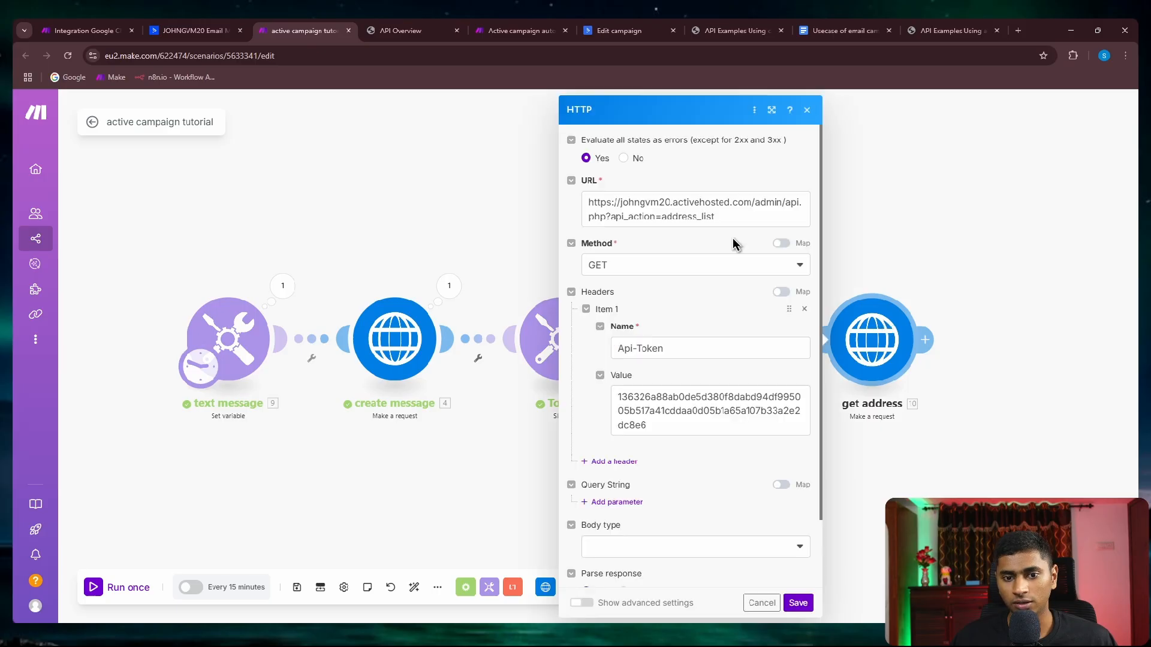
scroll(659, 198, down, 1)
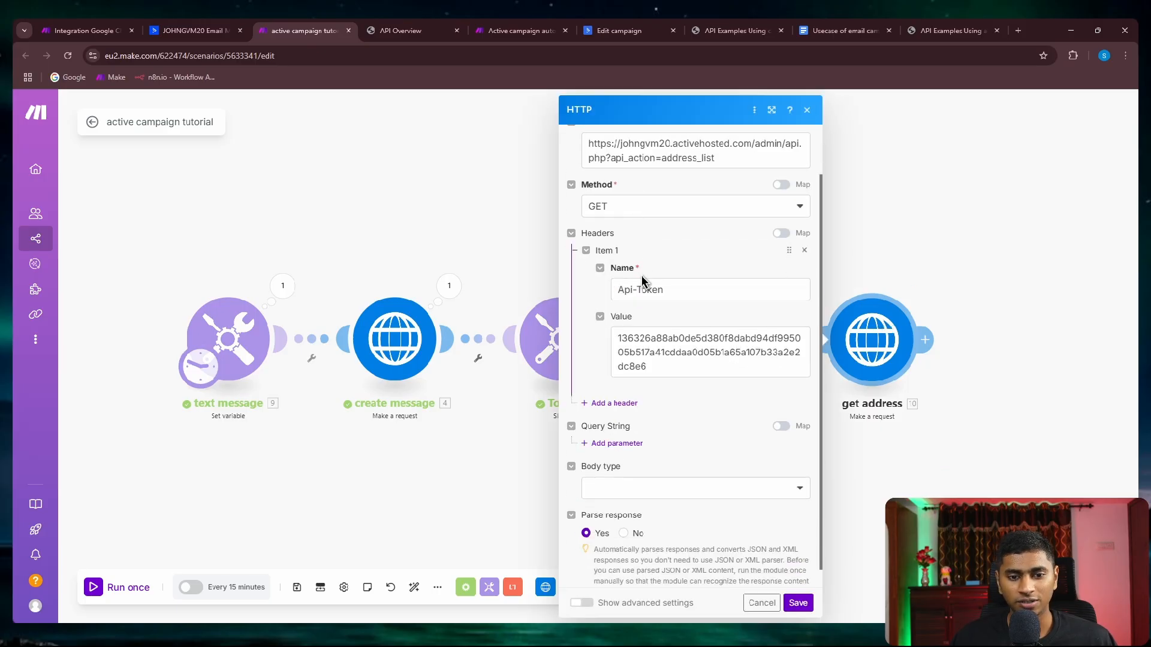
scroll(645, 341, down, 1)
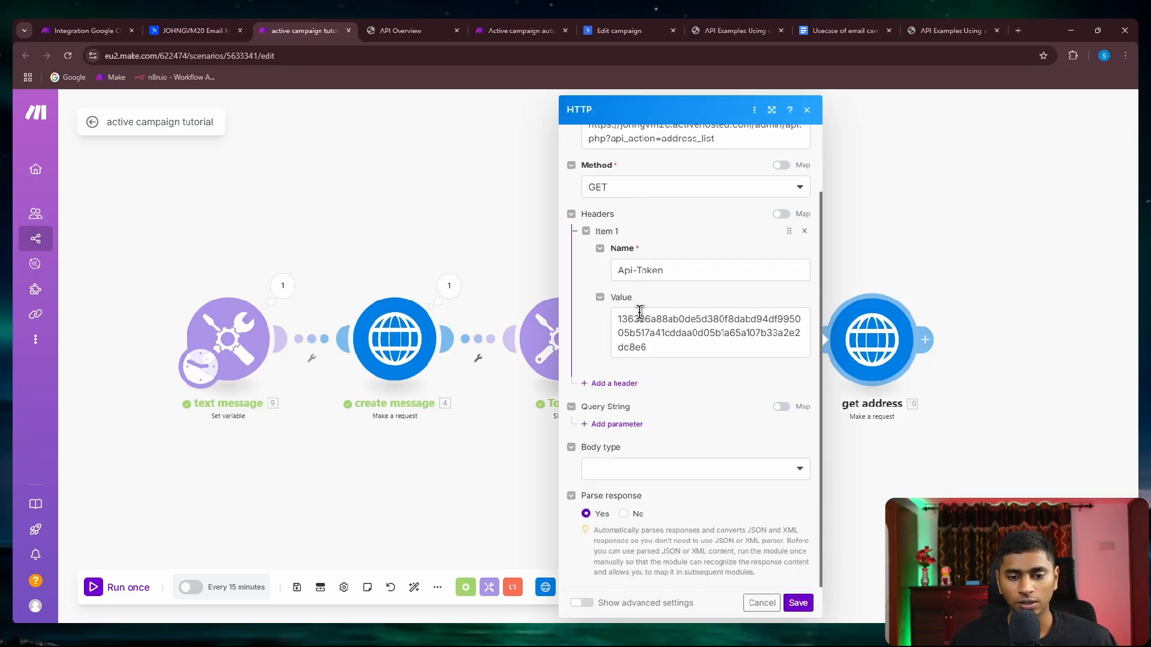
scroll(659, 333, up, 2)
click(798, 603)
Run only the get address module and inspect the first address collection in its output data for the address ID.
right_click(866, 334)
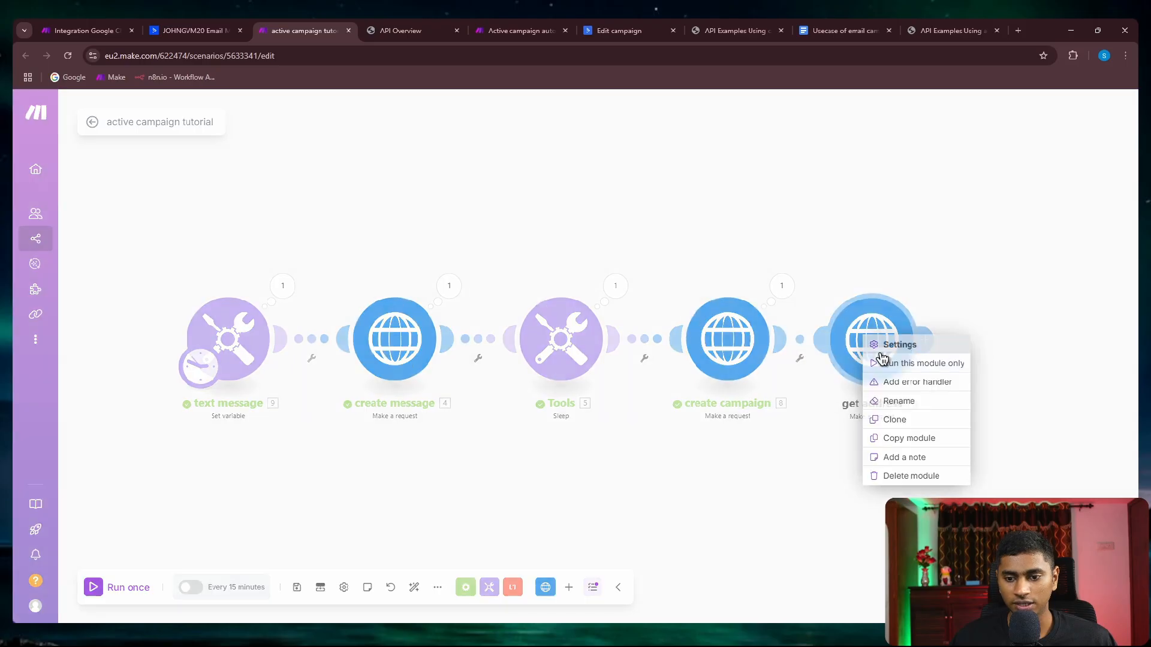
click(887, 359)
click(768, 493)
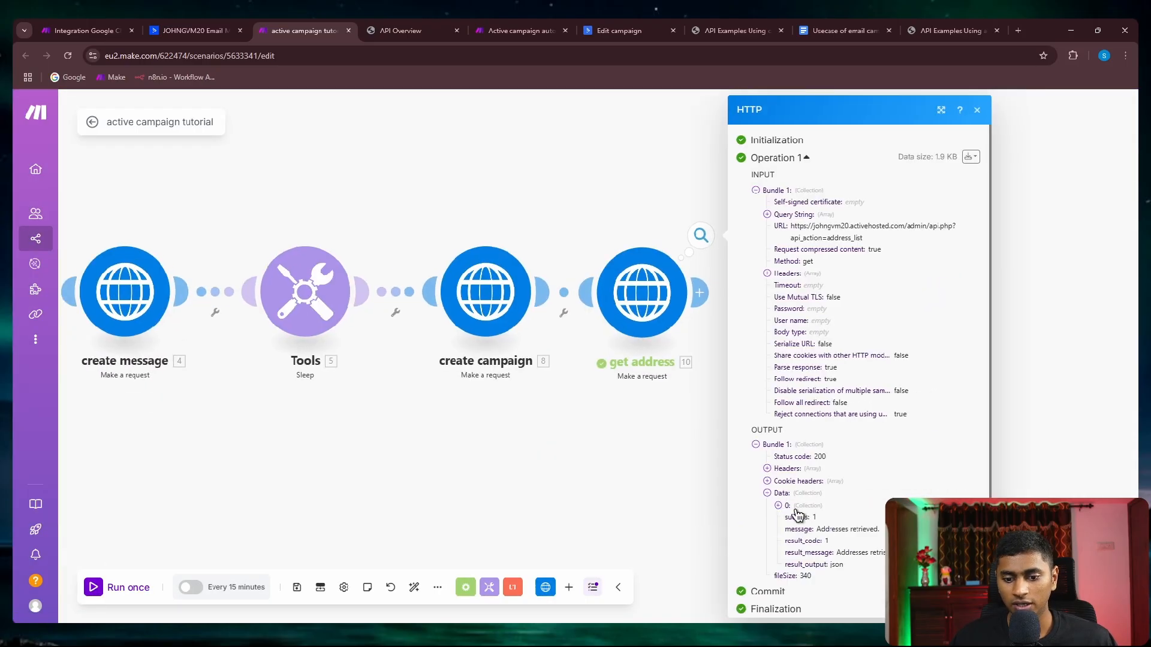
double_click(799, 506)
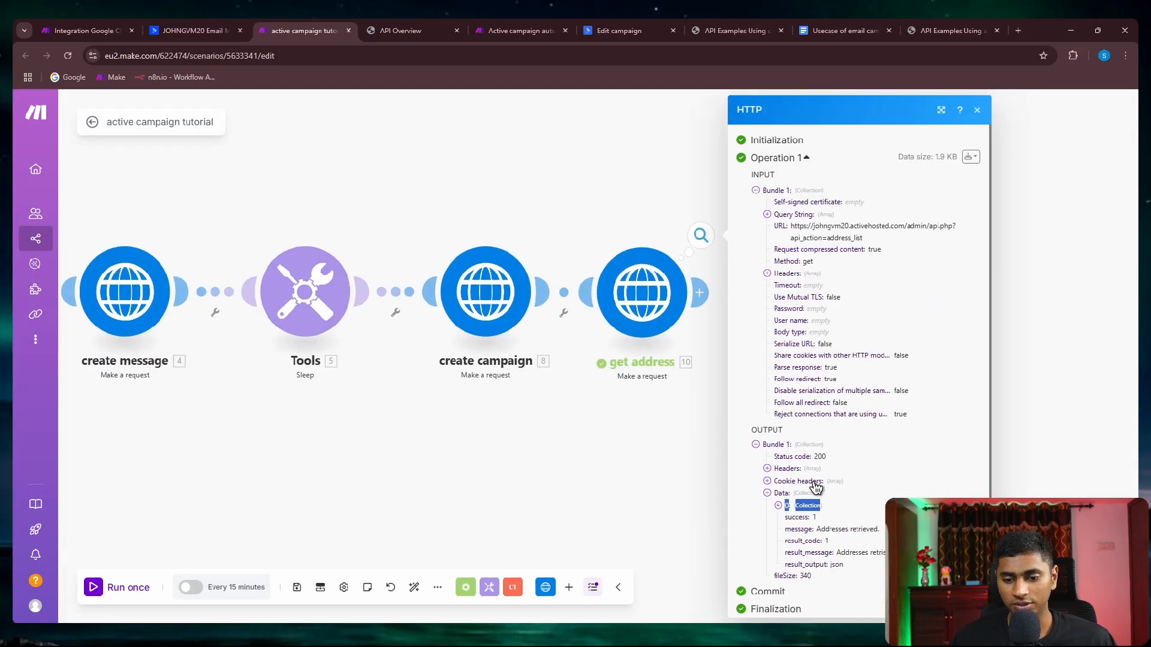
click(762, 521)
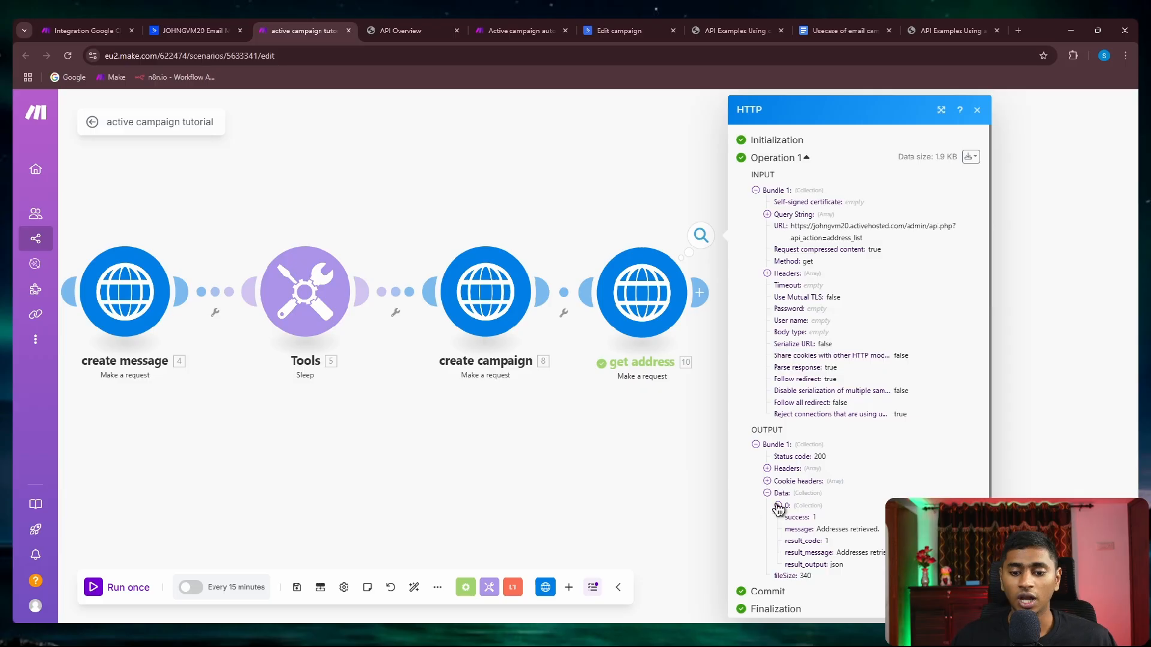
click(779, 507)
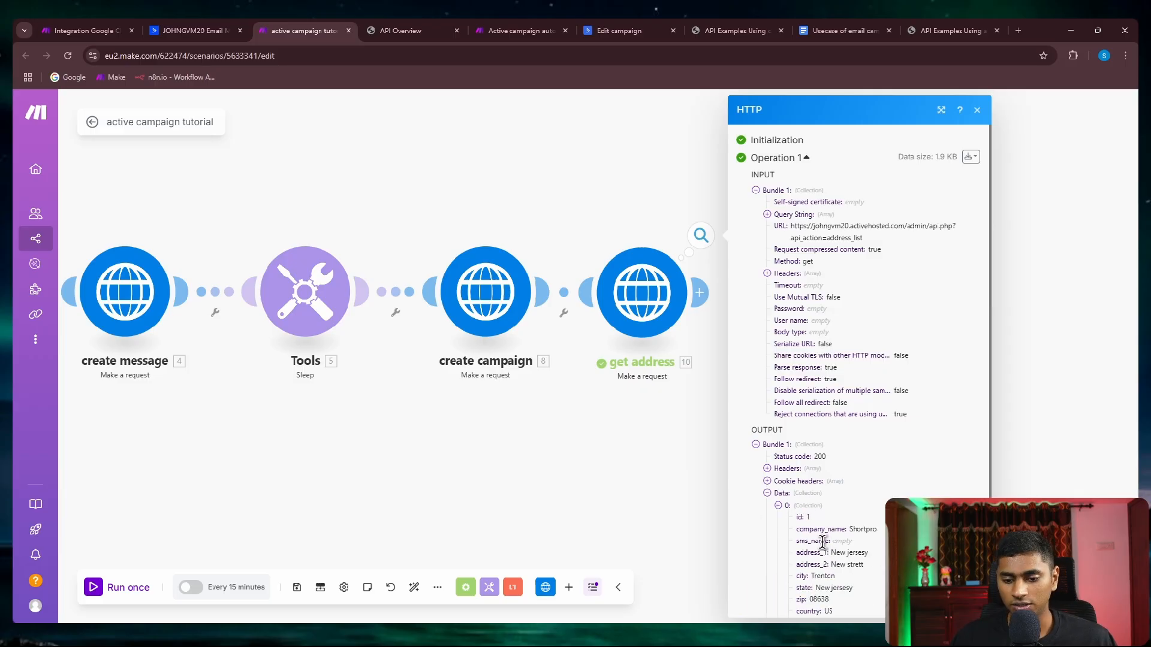
click(778, 506)
scroll(636, 413, down, 1)
drag(628, 375, 860, 379)
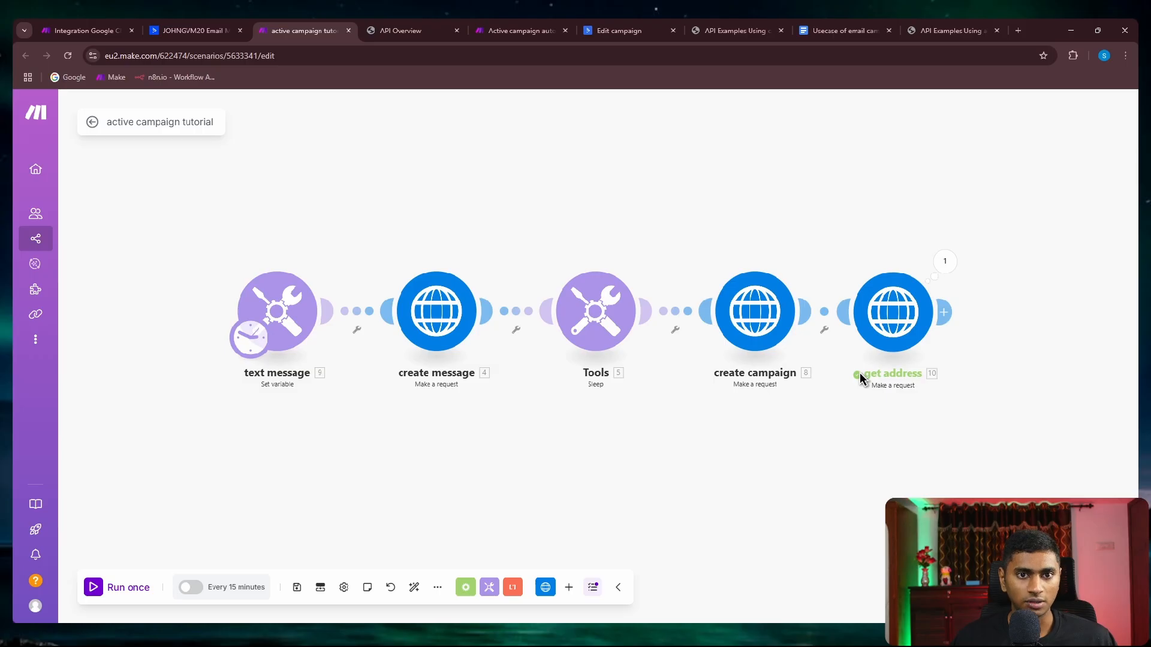
Review the create campaign module's request settings and body fields, and close it without changes.
click(751, 316)
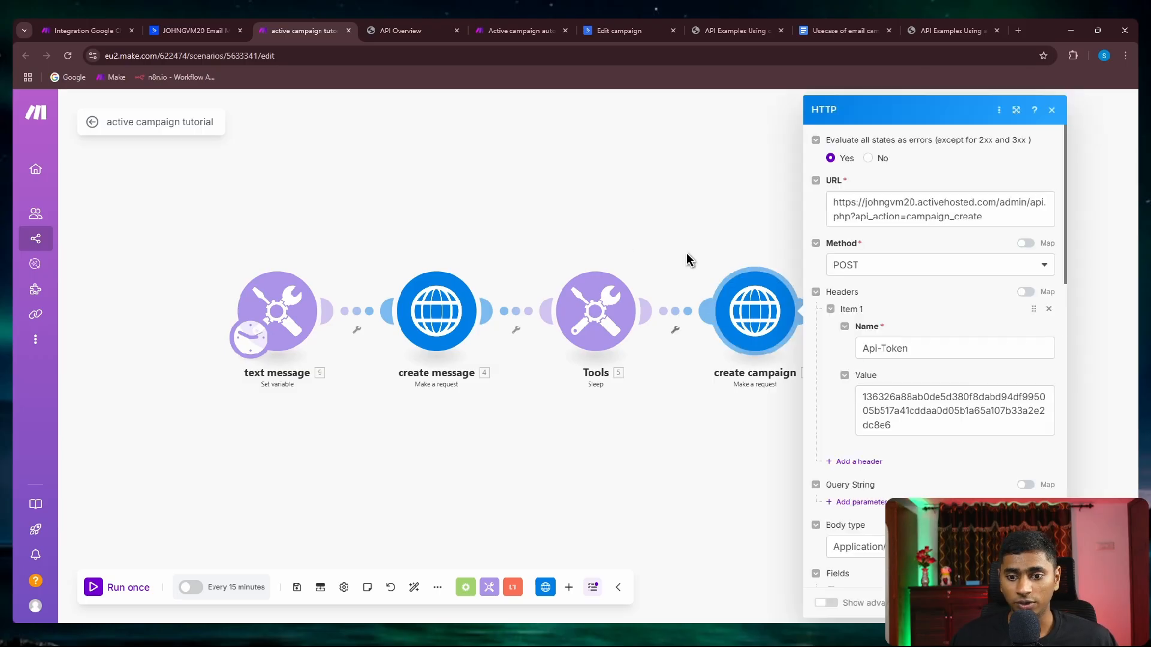
scroll(835, 304, down, 15)
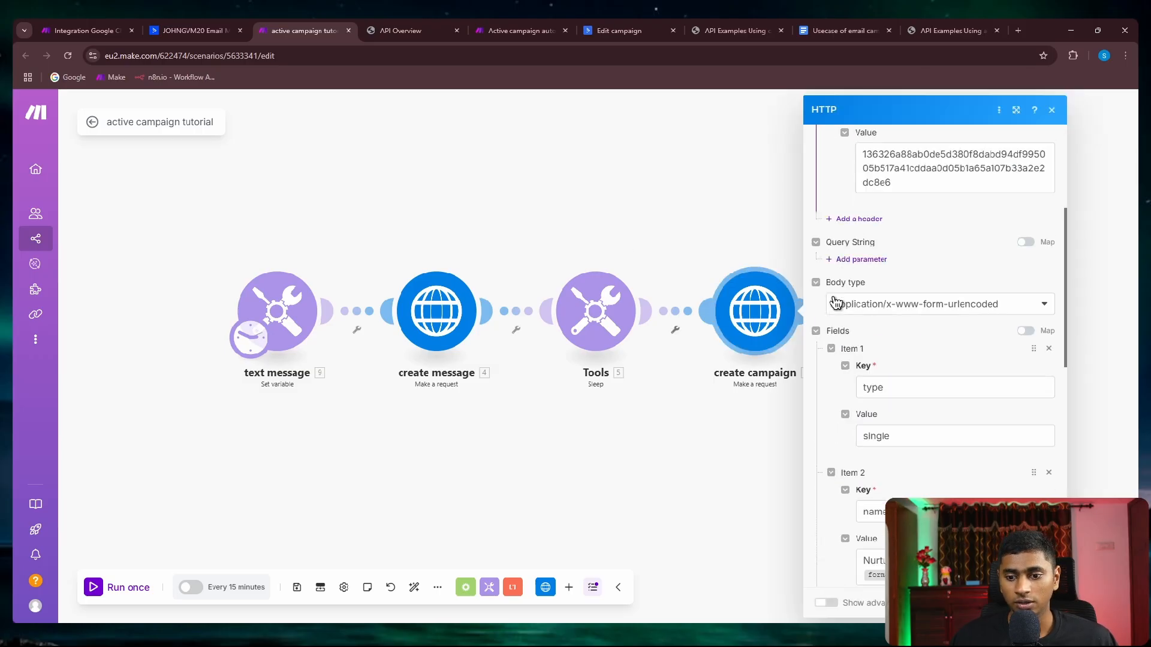
click(707, 228)
Return to the campaign_create documentation in the browser and read the addressid parameter's description.
click(396, 33)
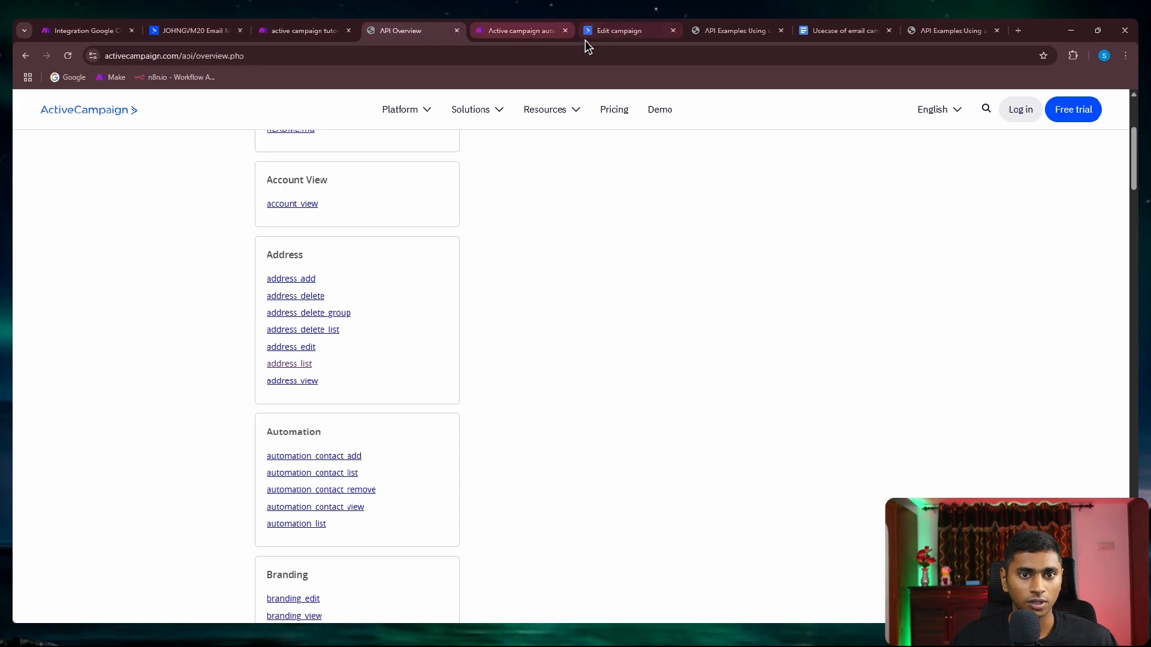
click(603, 34)
click(505, 34)
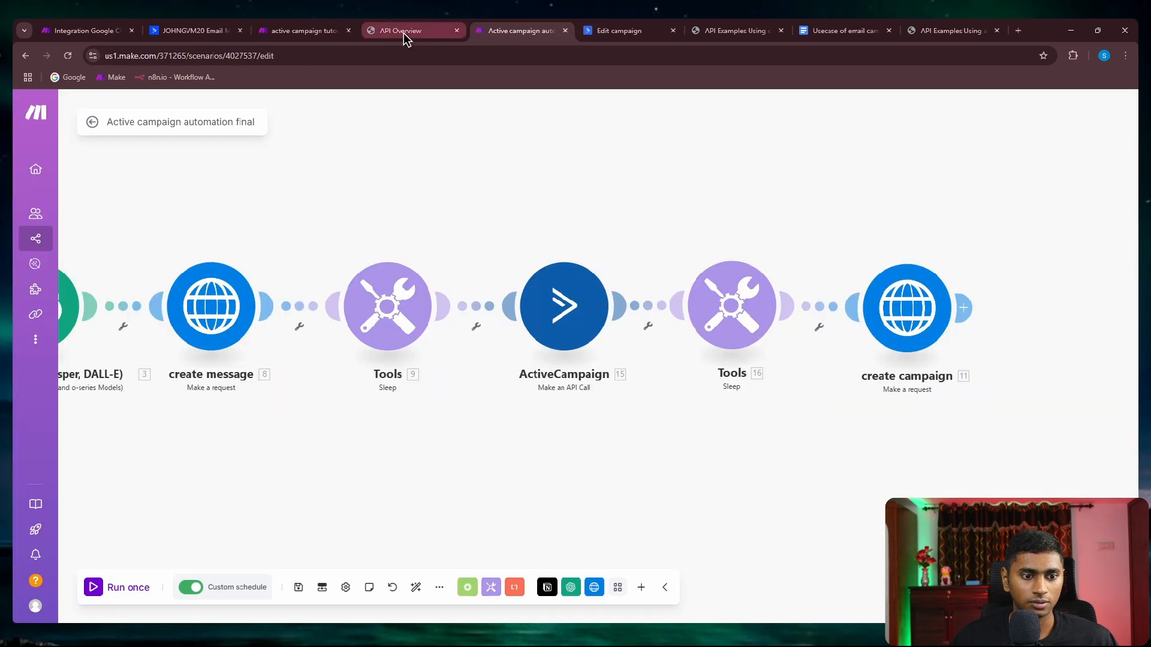
click(404, 33)
scroll(456, 167, up, 5)
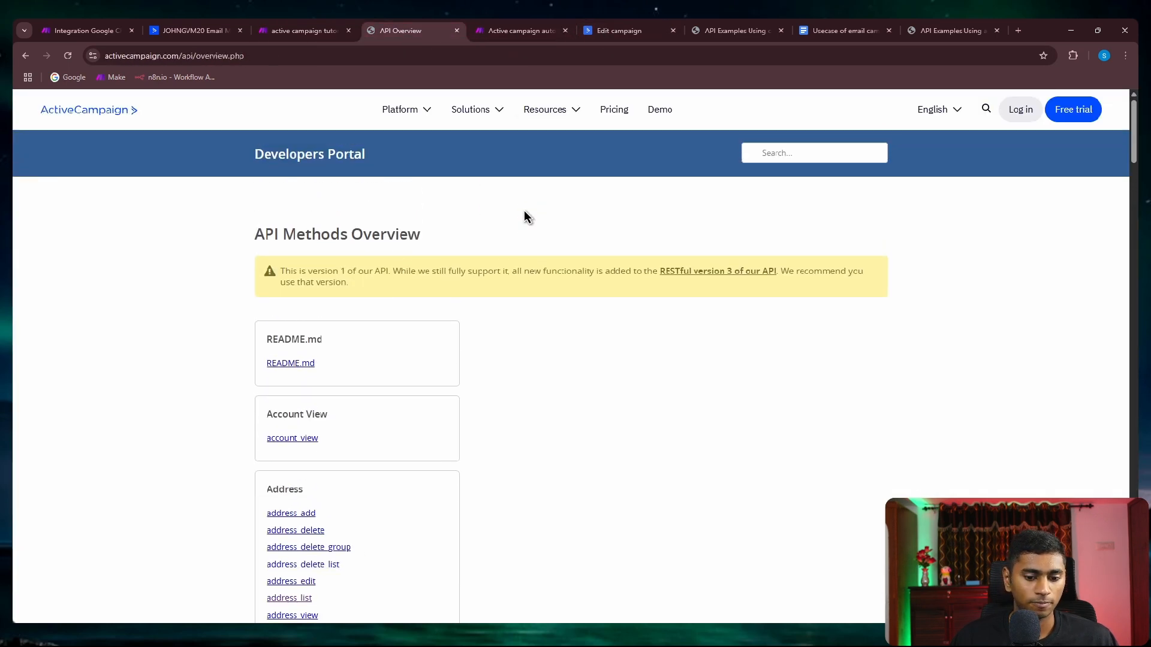
key(alt+Left)
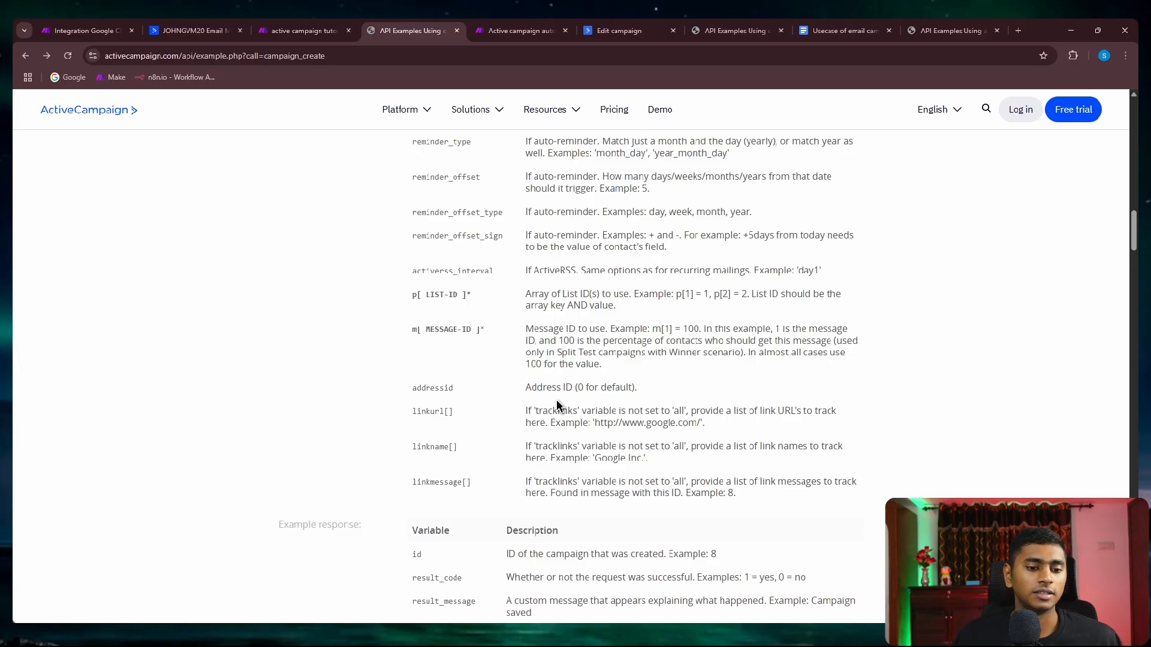
drag(415, 395, 610, 396)
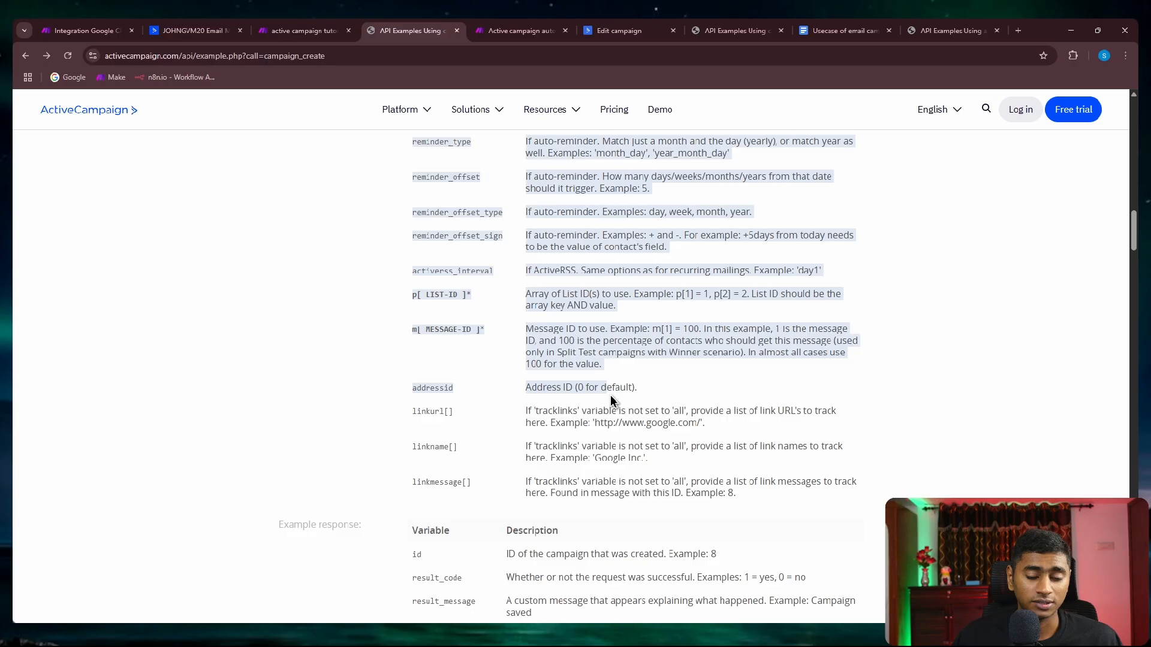
click(647, 397)
In ActiveCampaign, check the Nurture-testing youtube video campaign's tracking, address and archive settings, and send the campaign immediately.
click(614, 33)
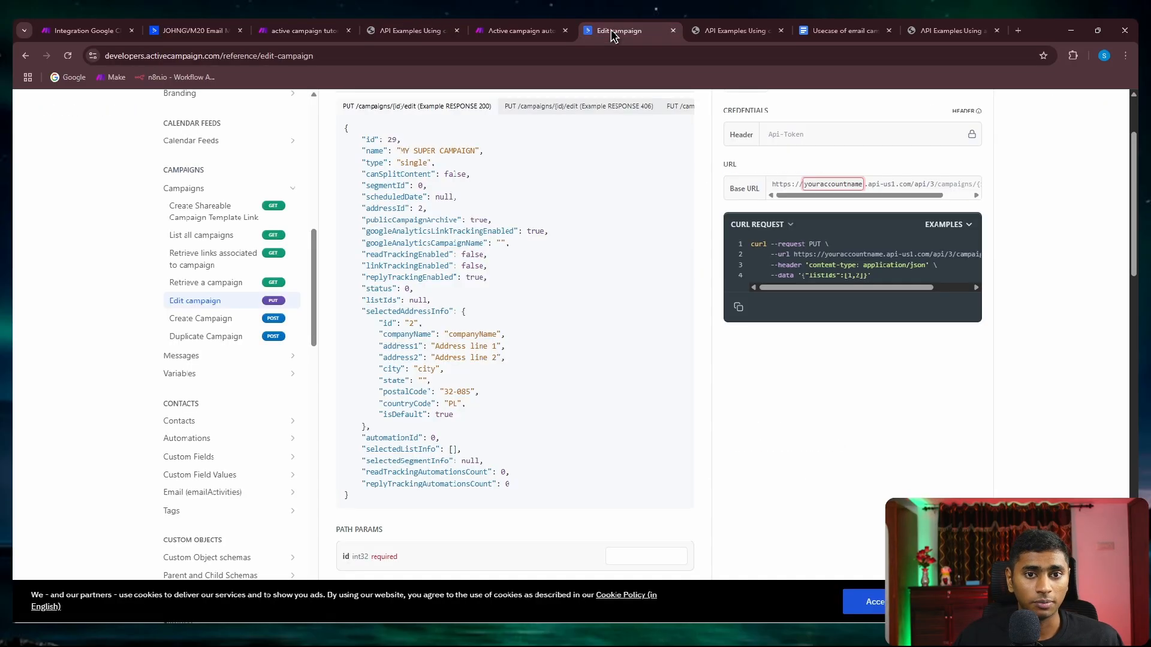
click(195, 30)
scroll(616, 440, down, 8)
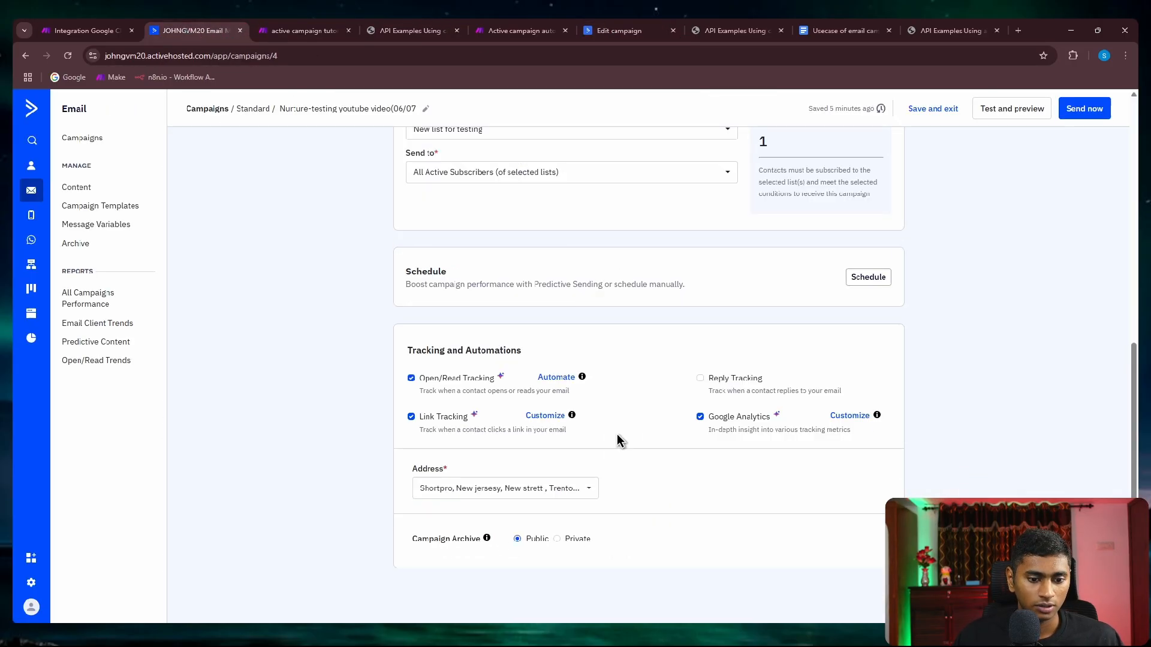
scroll(699, 508, up, 1)
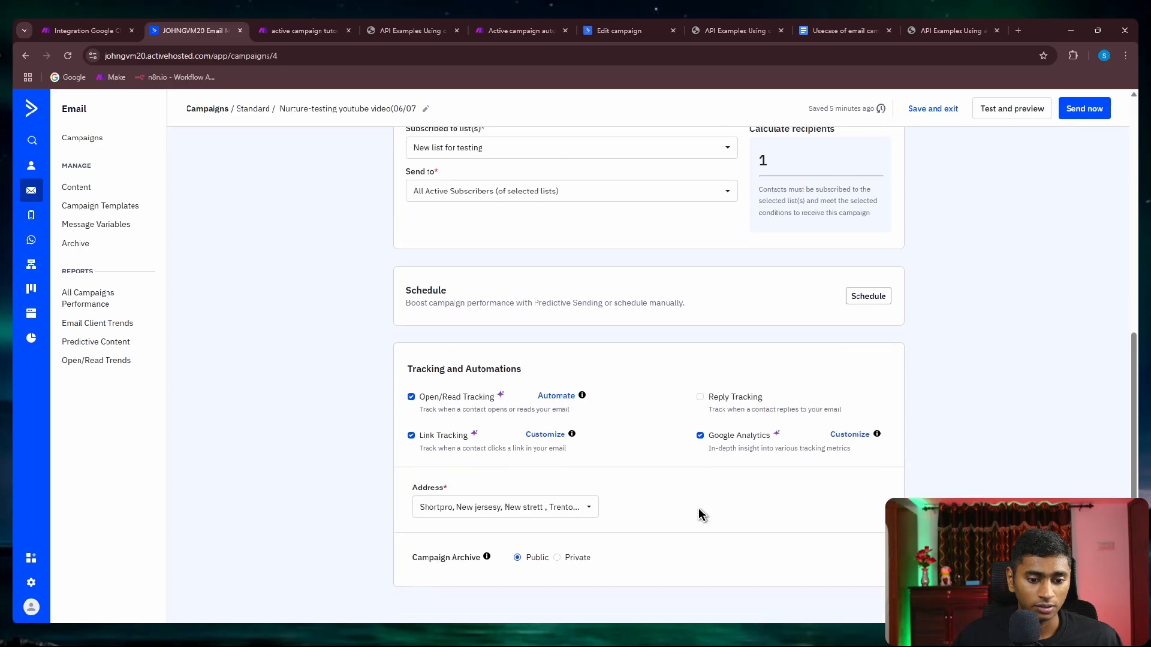
scroll(699, 508, down, 1)
mouse_move(487, 539)
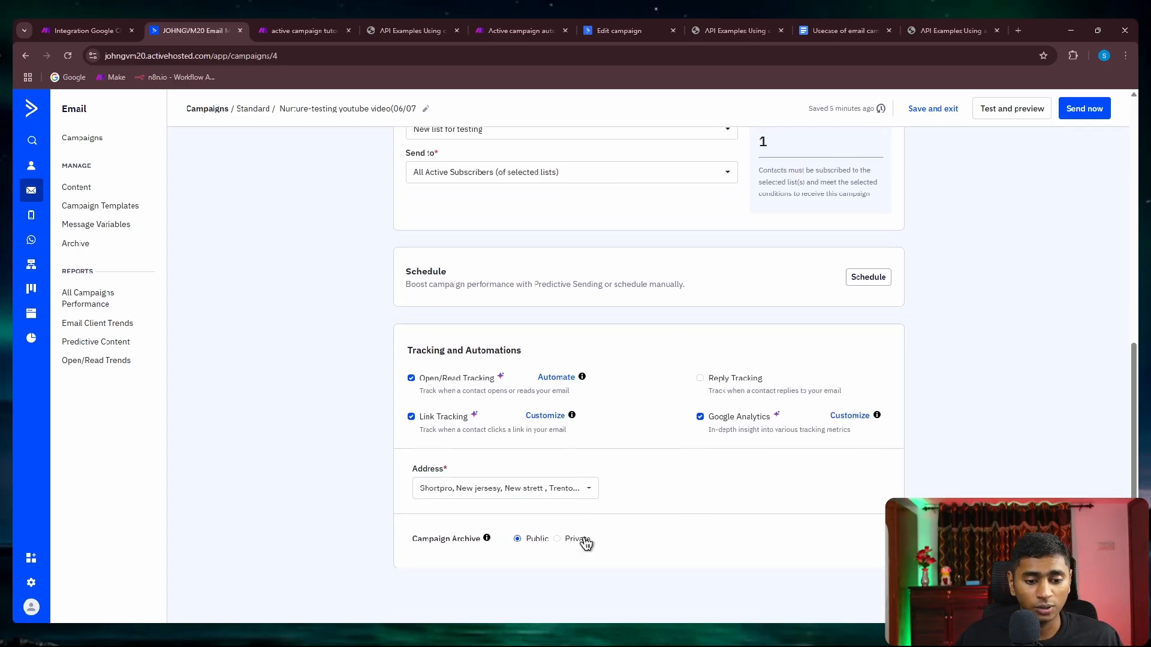
scroll(905, 420, up, 8)
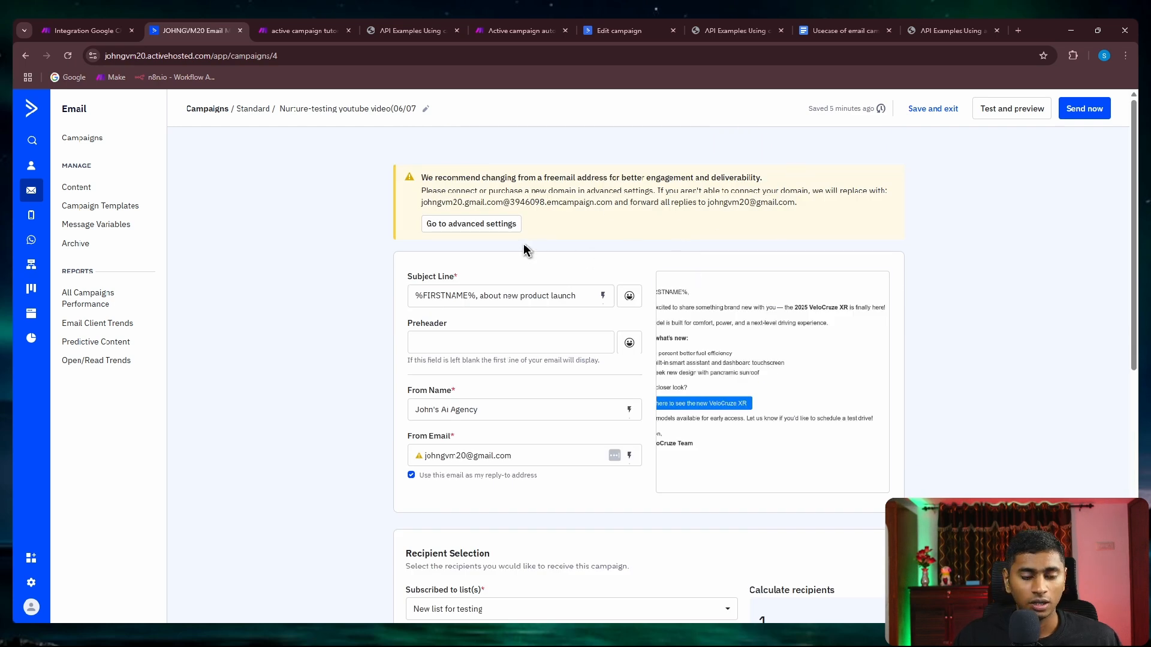
click(1085, 109)
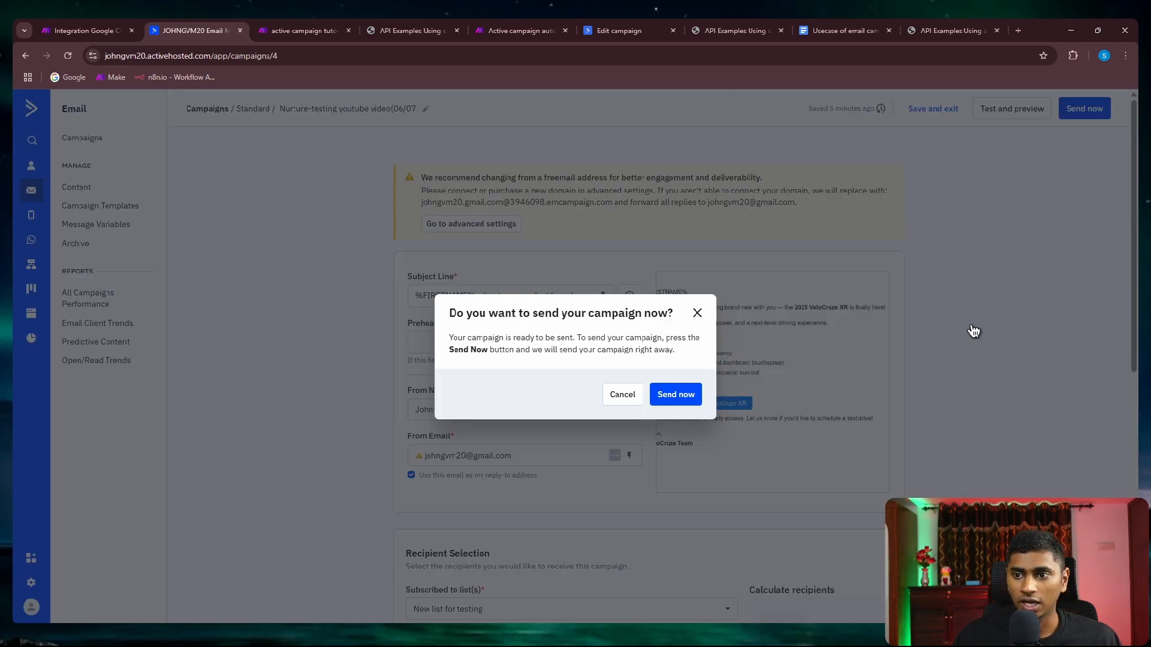
click(692, 401)
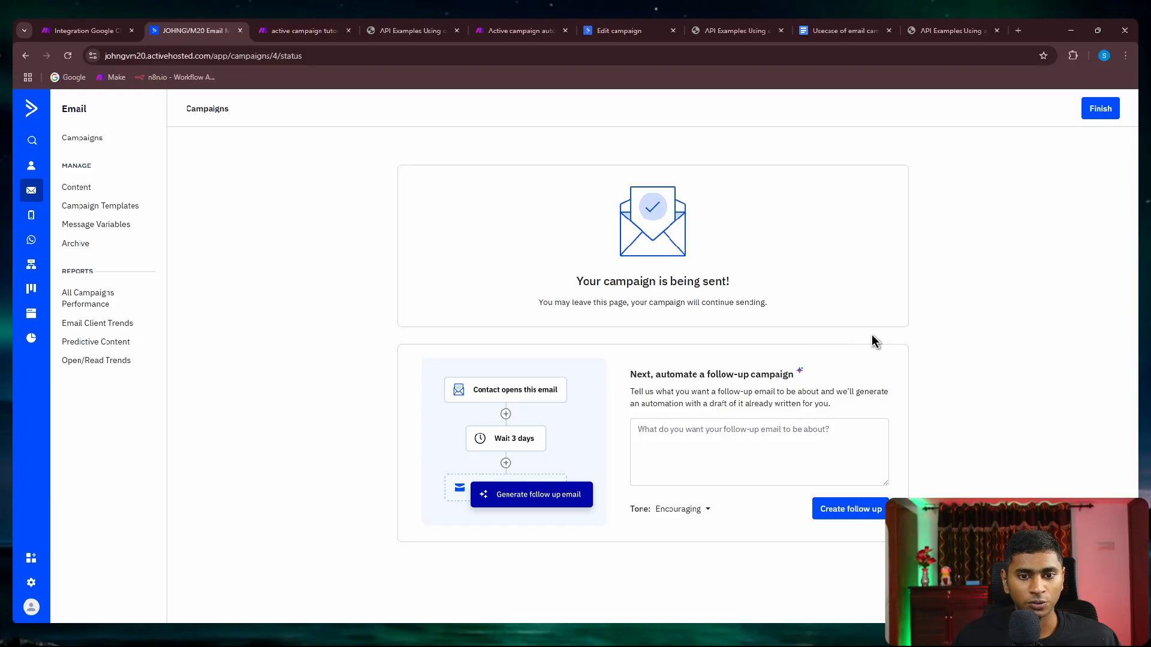
Open the contacts of the list New list for testing and check the recipient's email address.
click(32, 167)
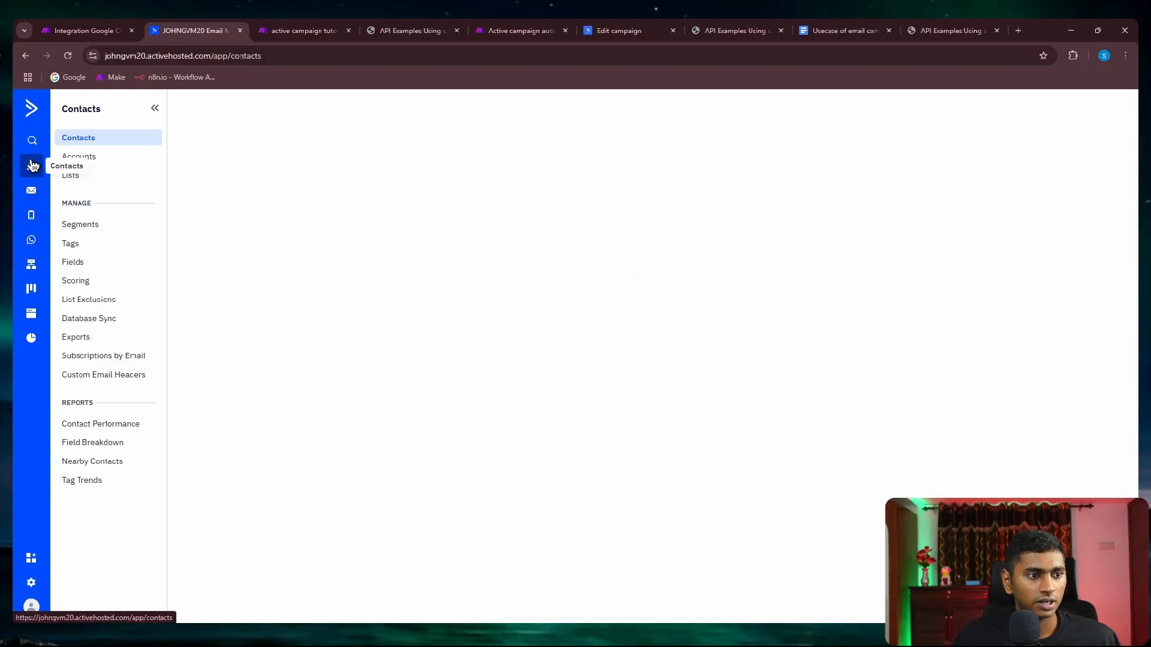
click(87, 180)
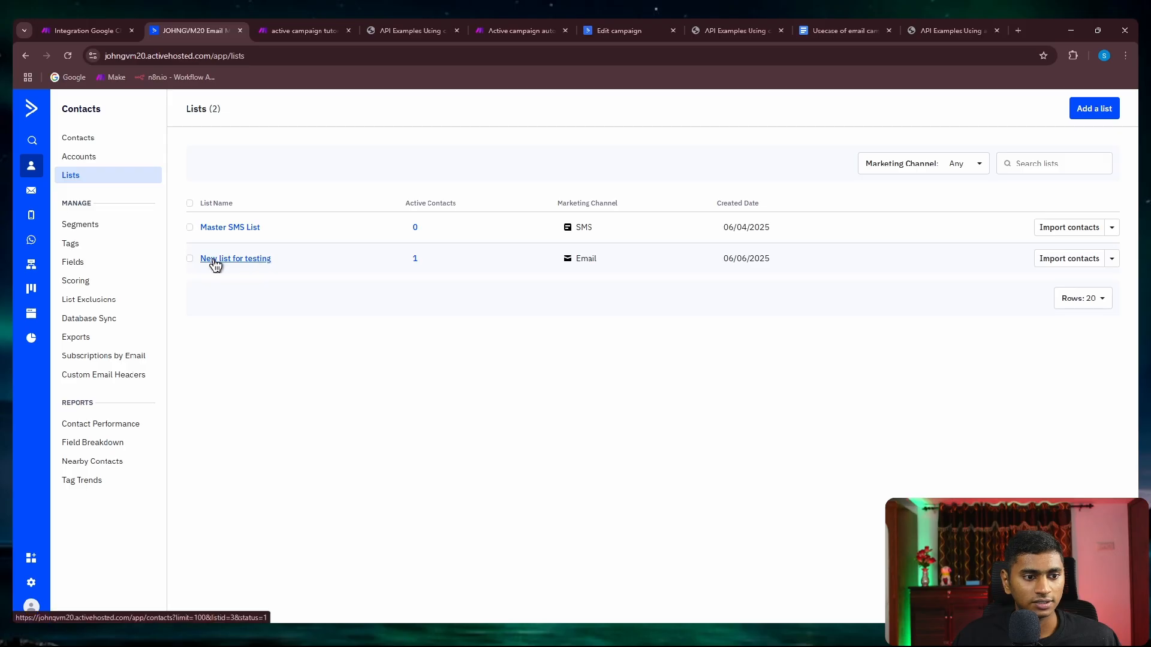
click(241, 258)
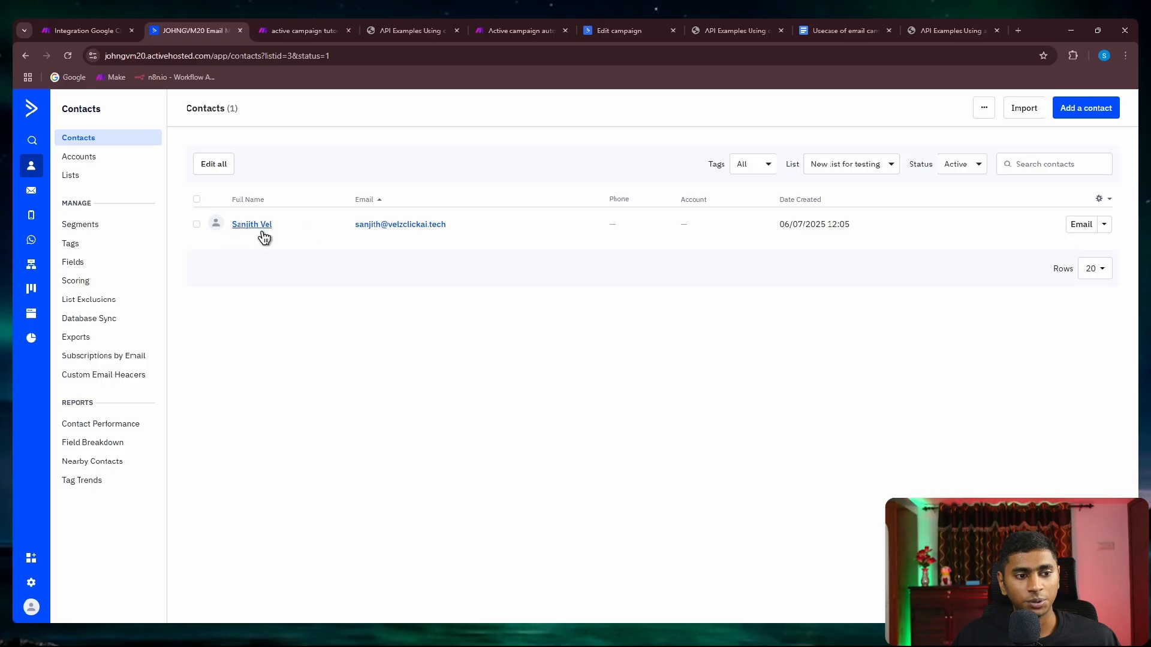
drag(334, 225, 463, 231)
click(544, 427)
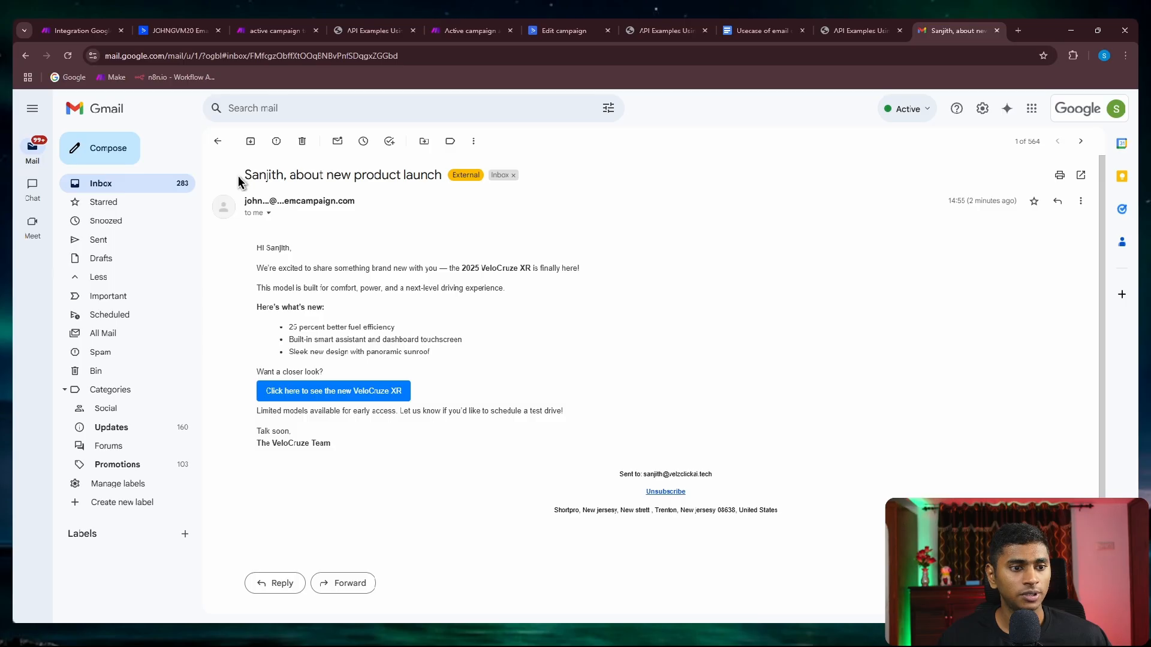
In Gmail, examine the received product launch email's personalized first name in the subject and its body text.
drag(240, 182, 286, 176)
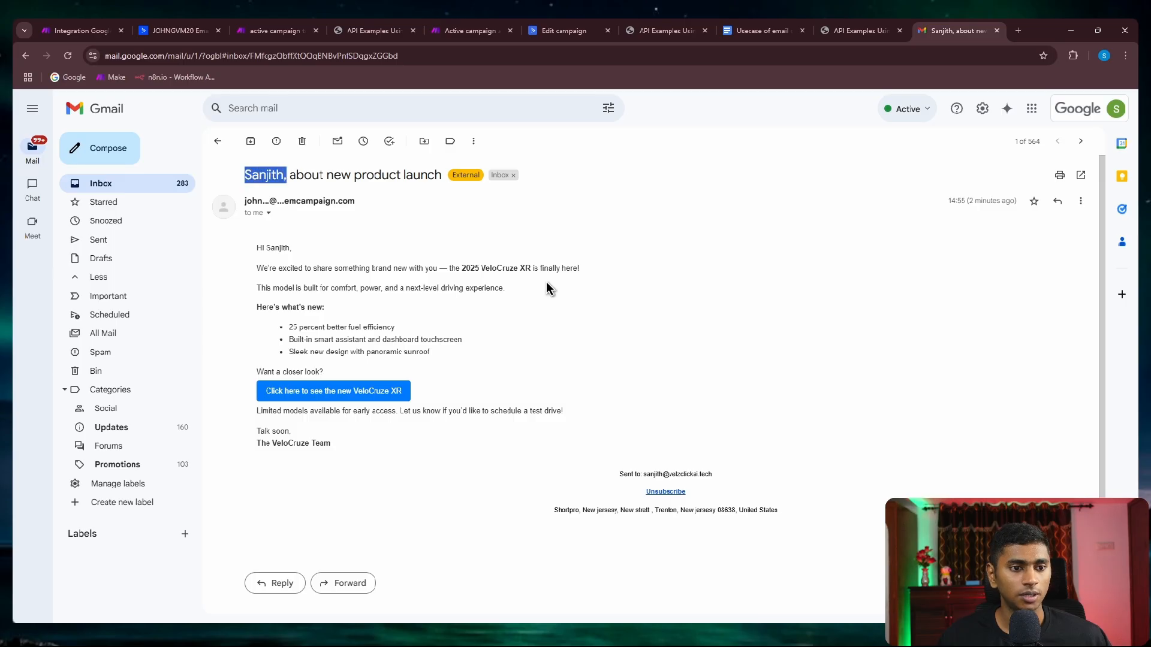
click(574, 300)
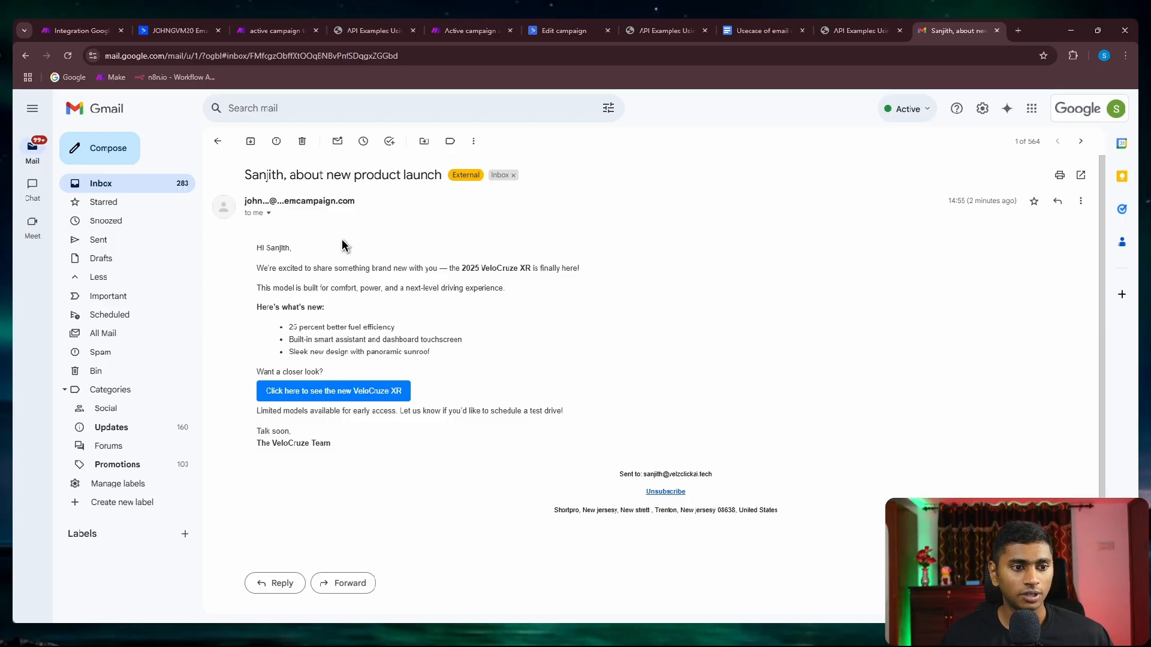
drag(243, 175, 283, 176)
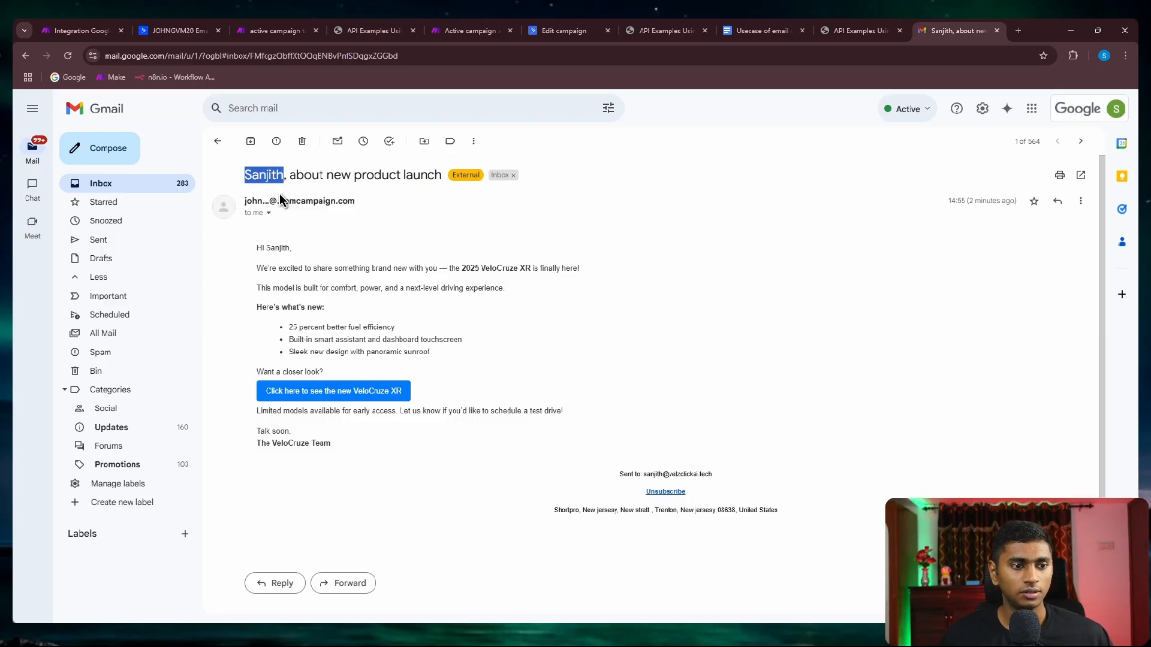
drag(257, 246, 450, 388)
click(710, 350)
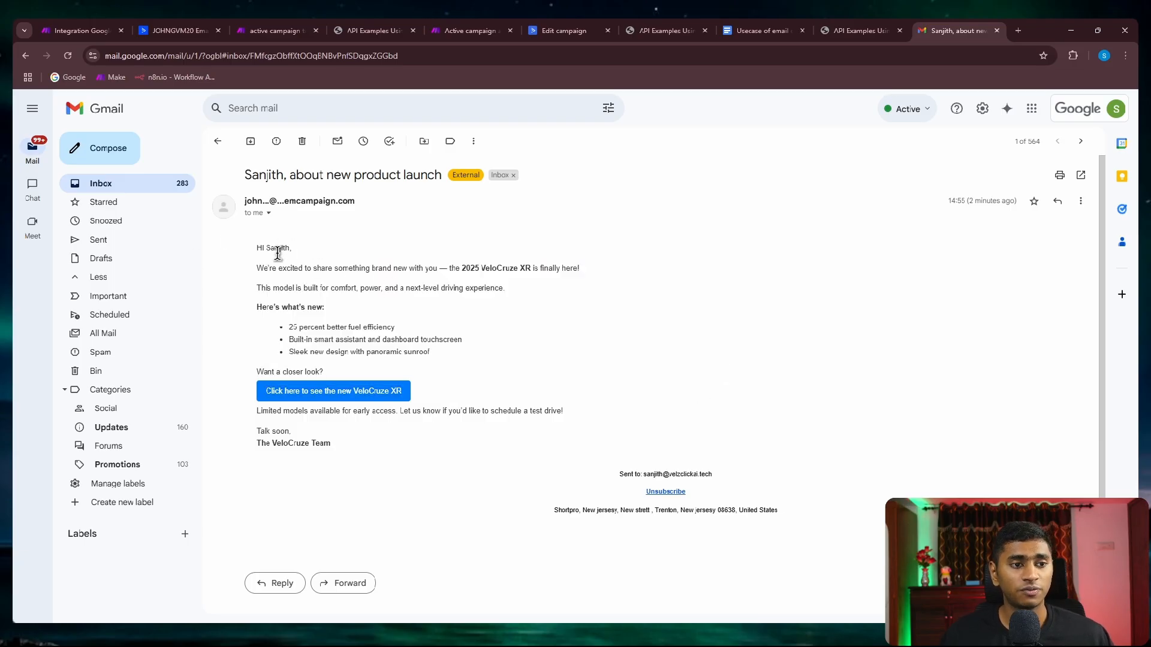
Back in ActiveCampaign, view the campaign details of the sent Nurture-testing youtube video campaign and close them.
click(166, 32)
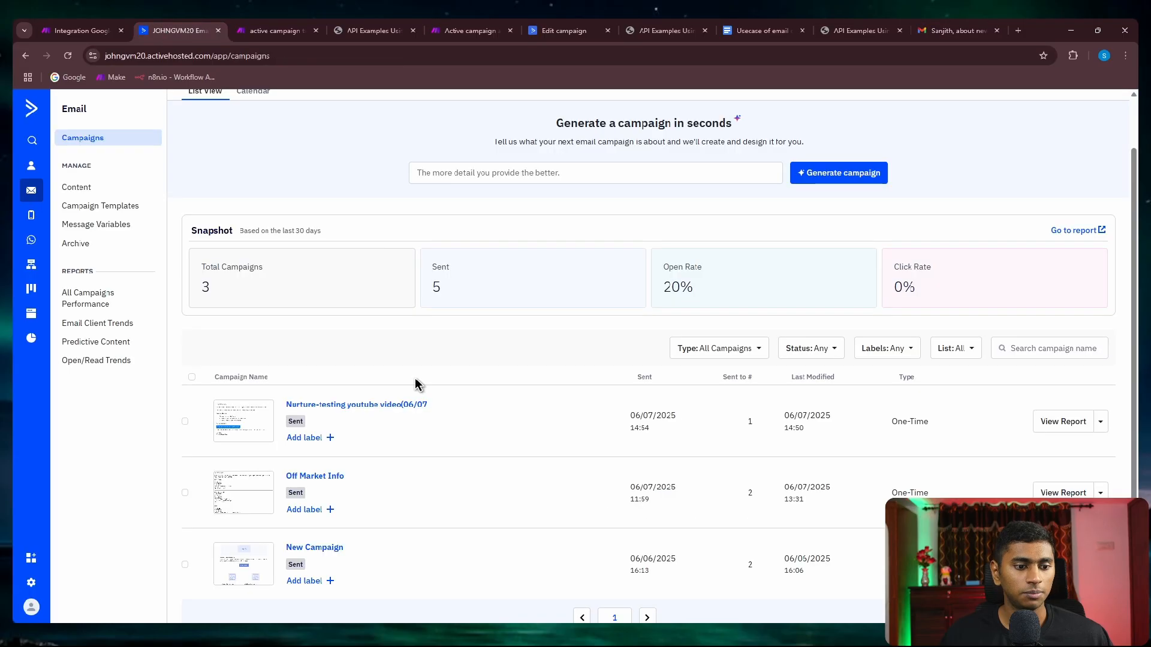
click(379, 403)
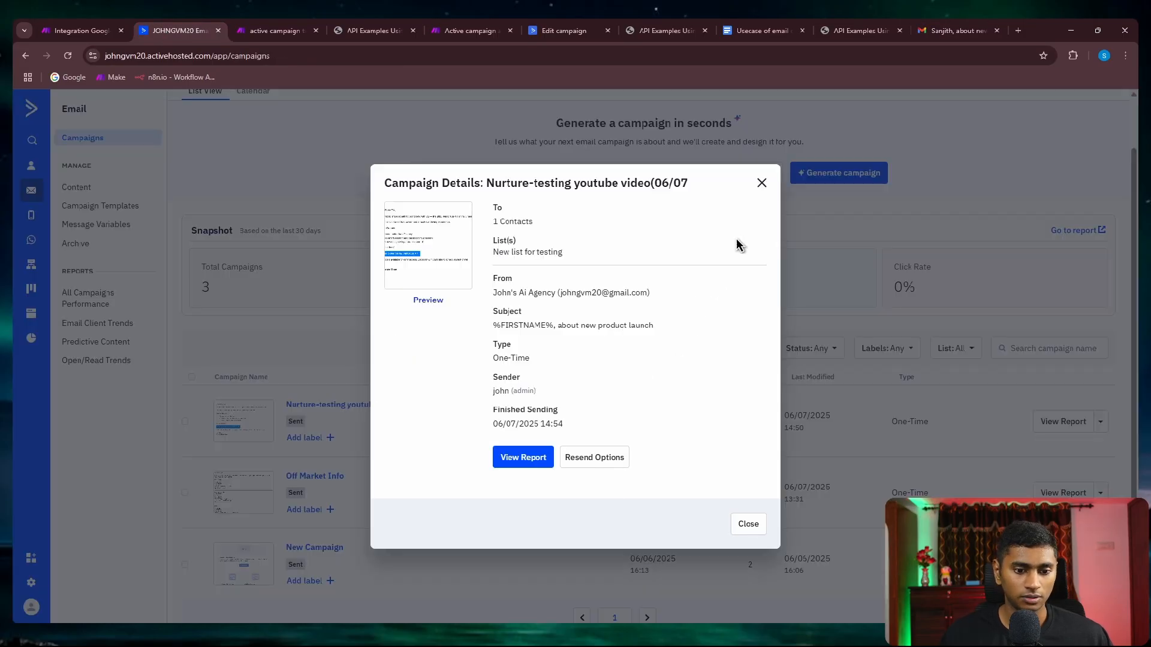
click(758, 180)
Create a standard campaign named New Campaign and insert the Last Name personalization field in its subject line.
click(1060, 116)
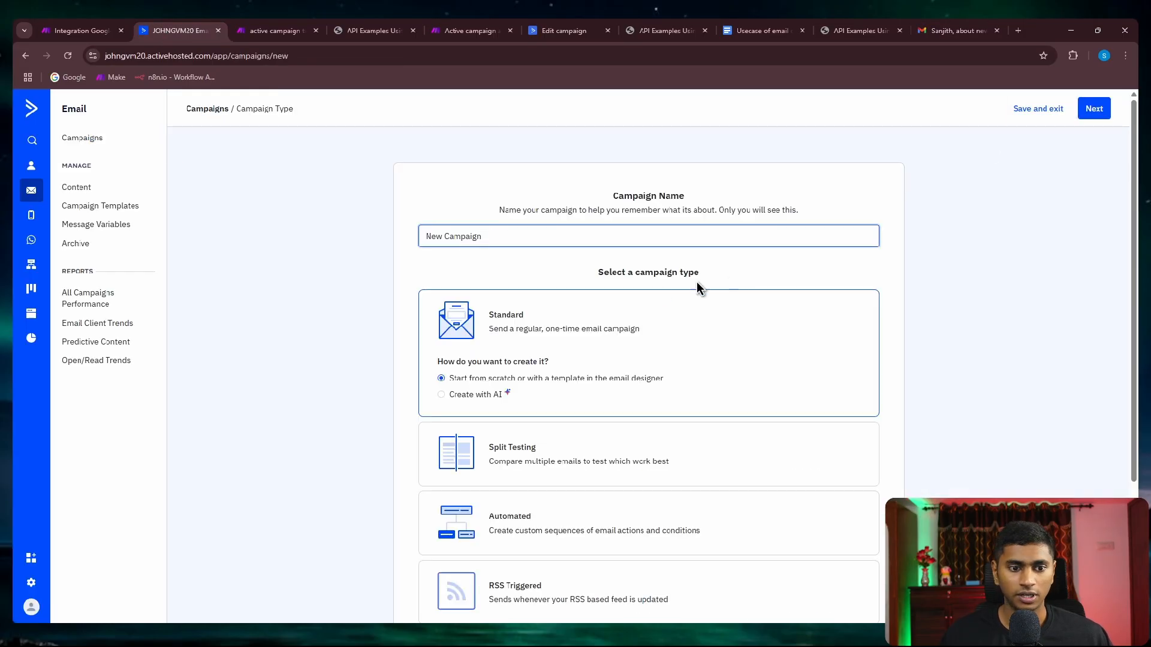
click(1092, 110)
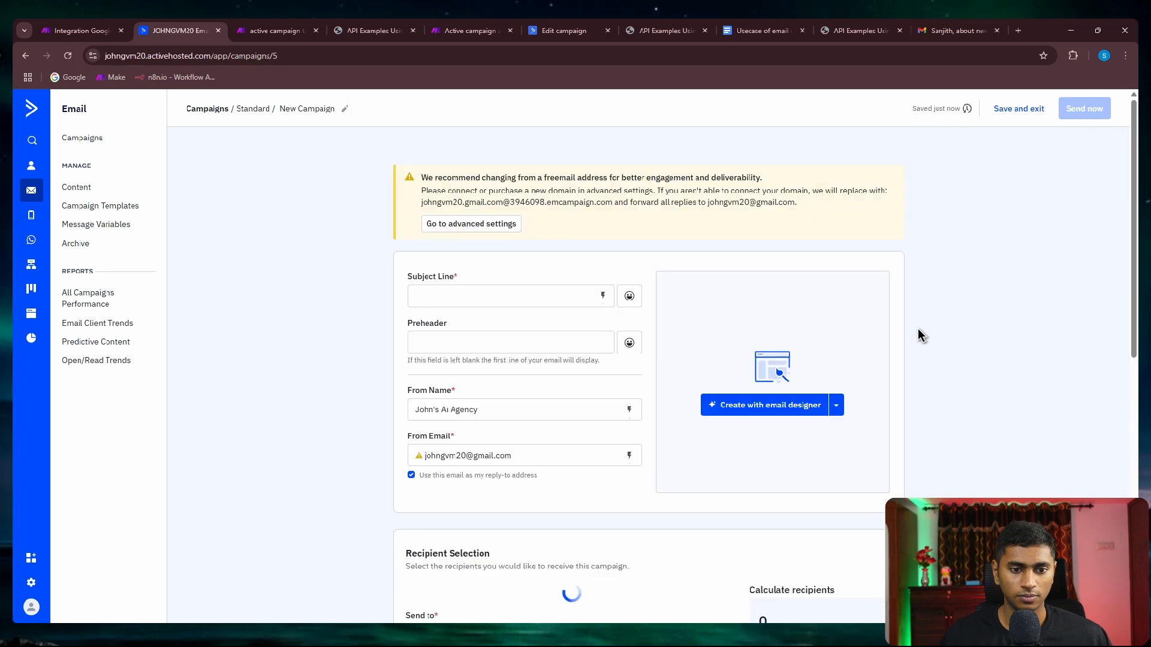
click(610, 297)
click(603, 296)
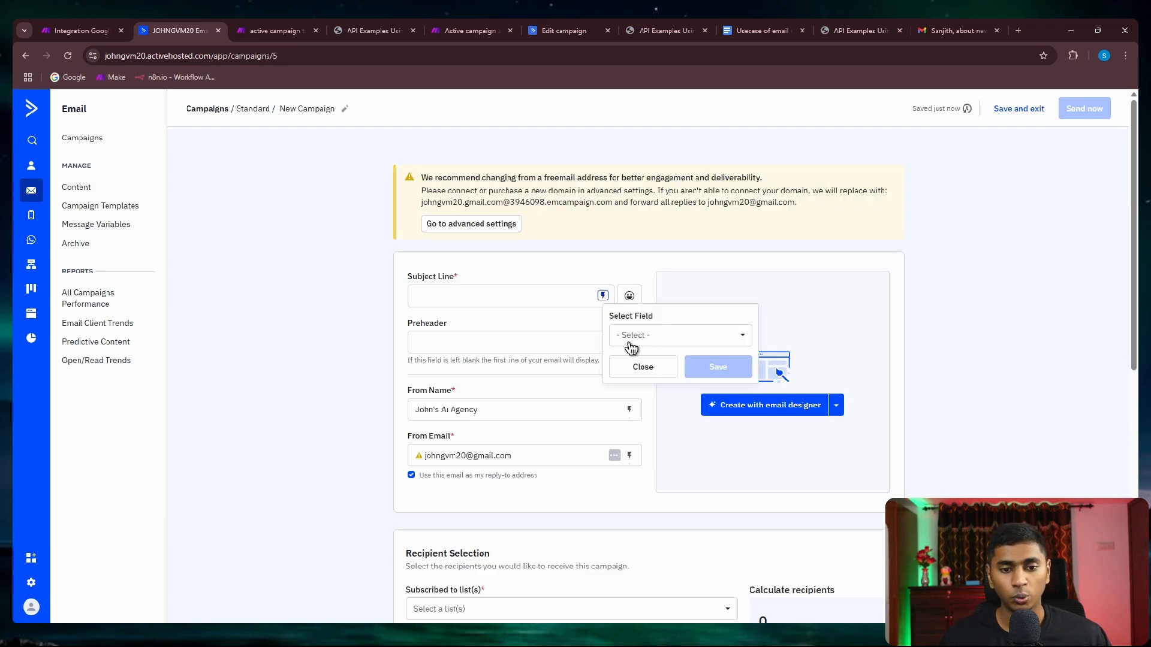
click(652, 341)
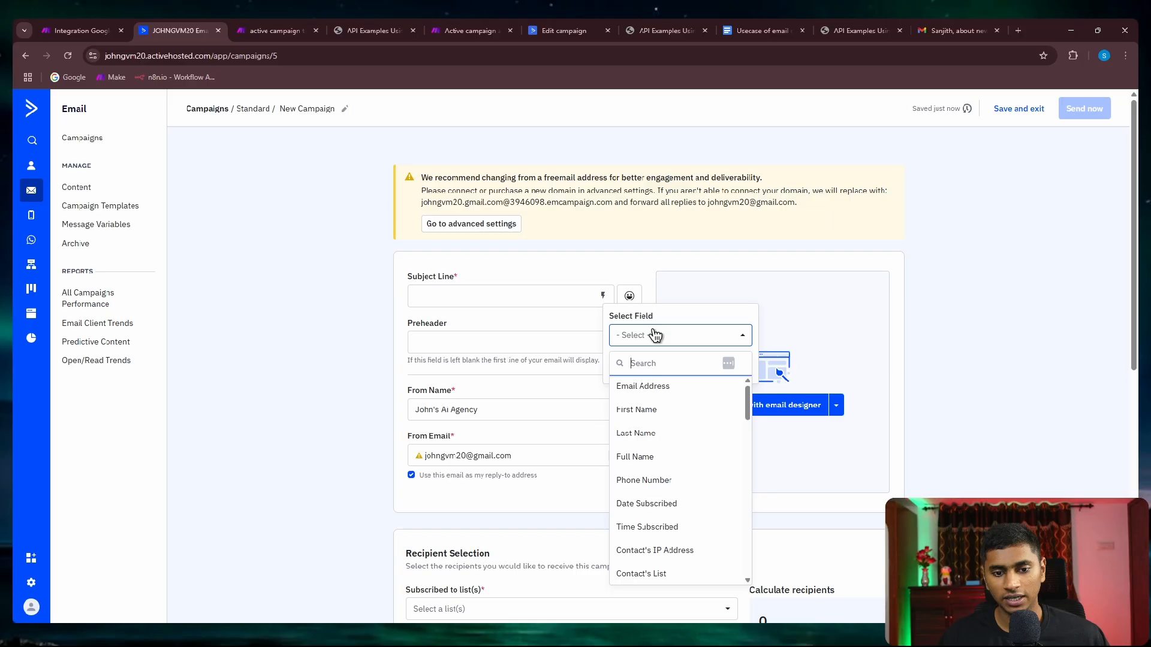
click(663, 433)
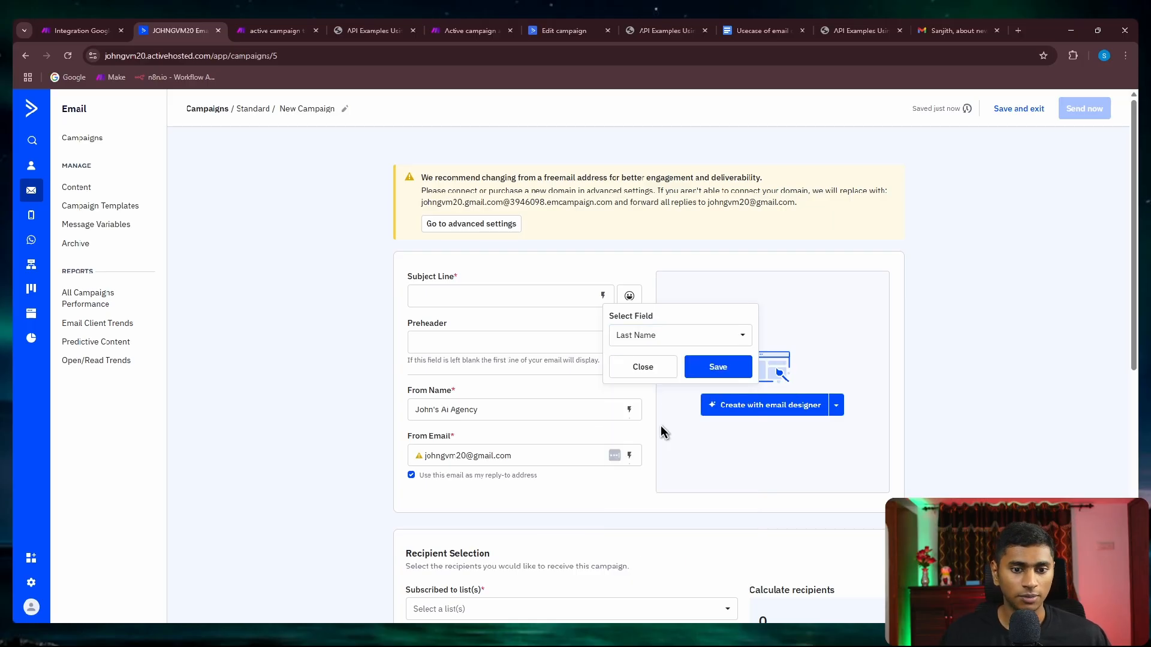
click(713, 366)
drag(493, 298, 362, 303)
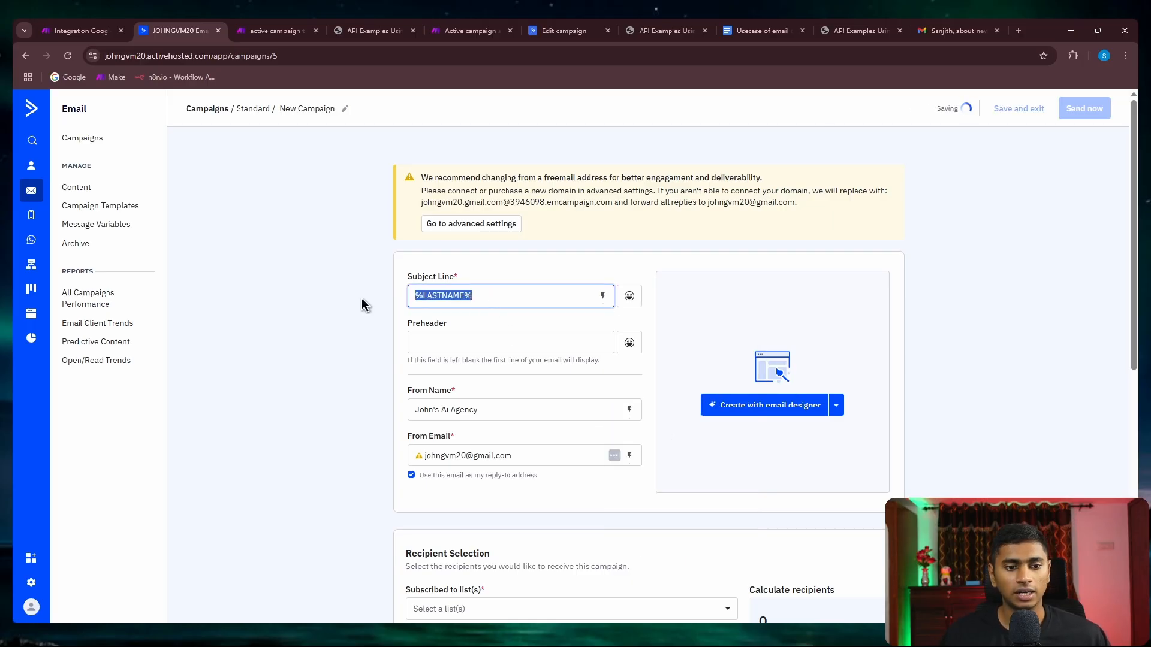
Examine the other personalization fields available for the subject line, from contact details through the deal fields.
click(602, 295)
click(690, 340)
scroll(688, 452, down, 3)
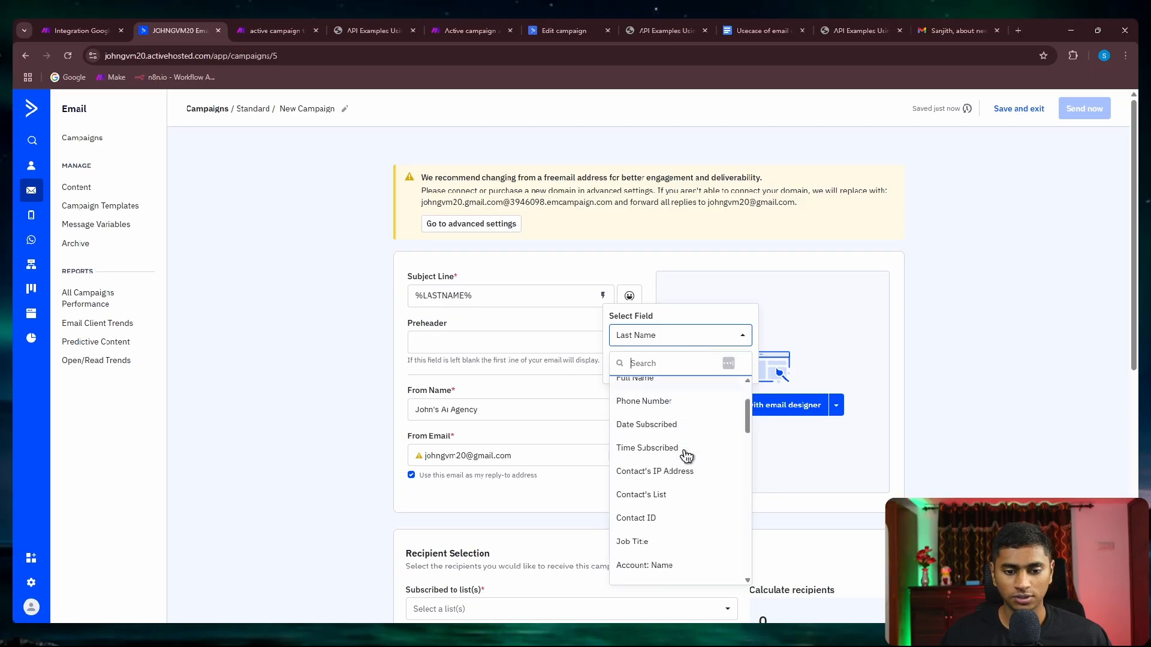
scroll(685, 467, up, 3)
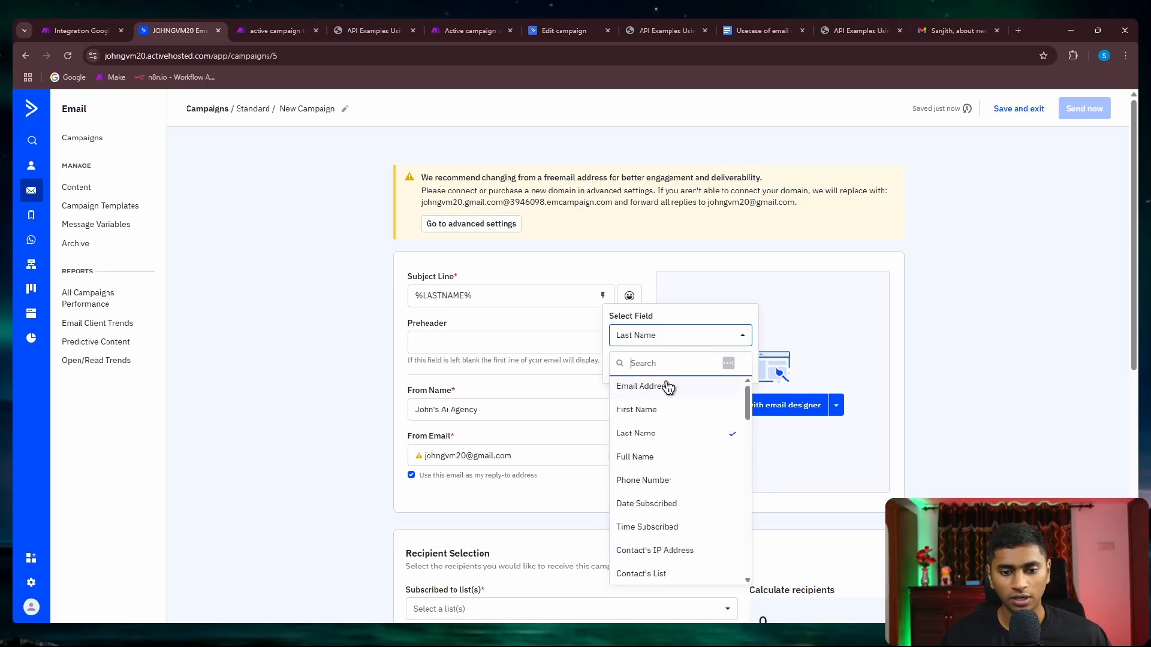
scroll(707, 419, down, 5)
scroll(695, 462, down, 10)
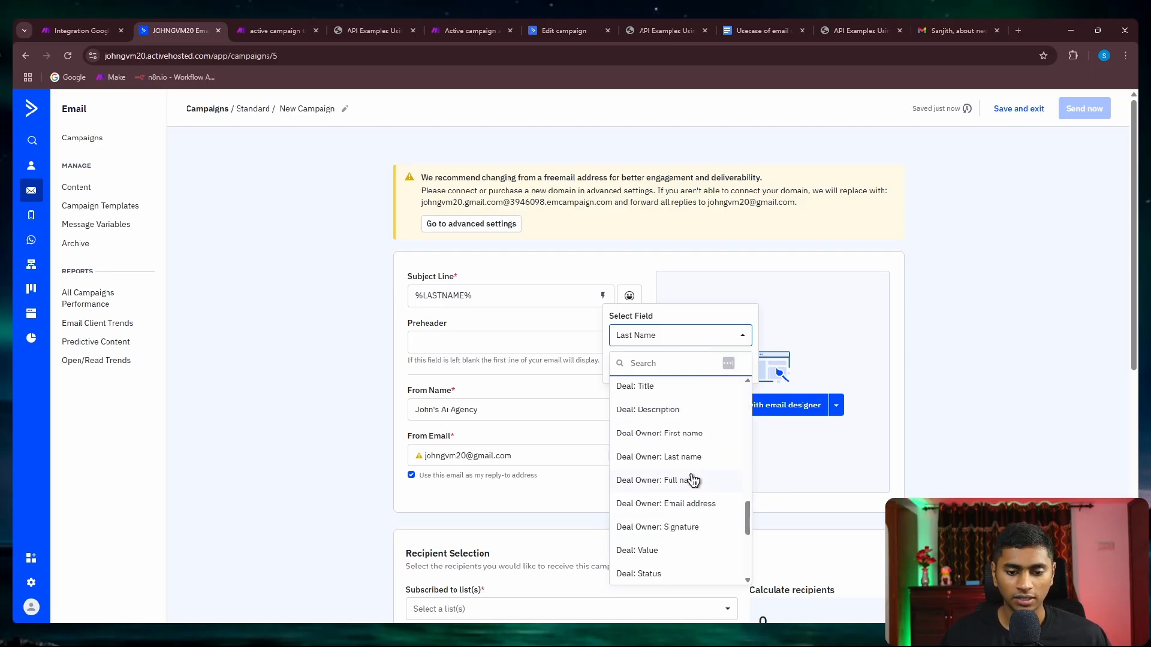
scroll(684, 470, up, 15)
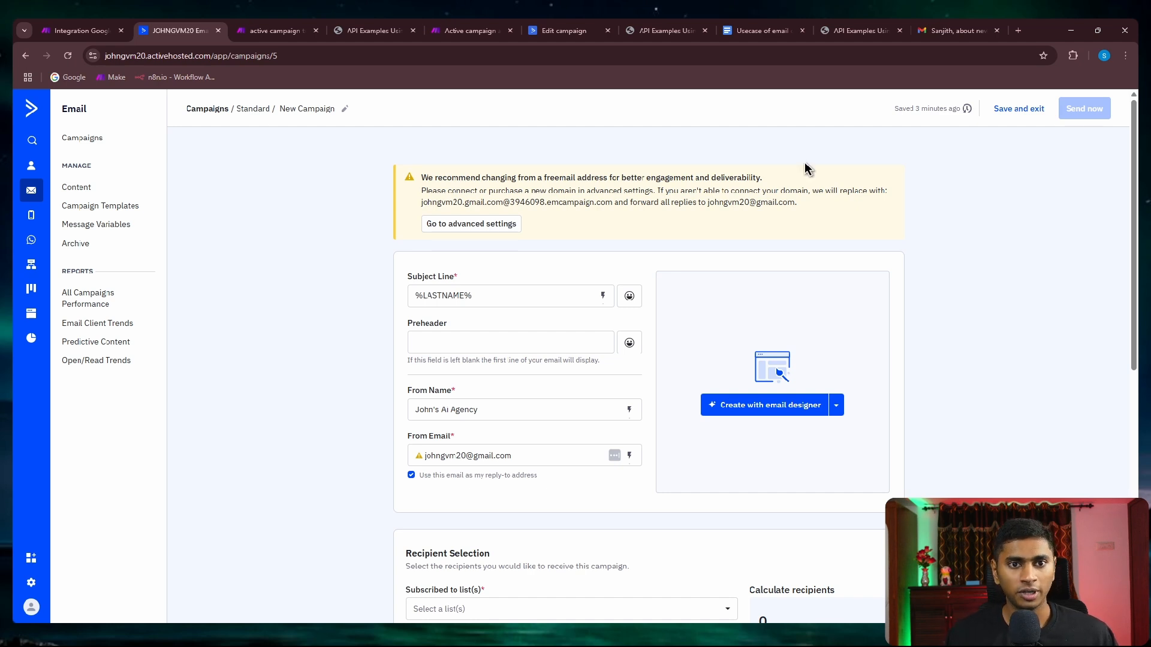
Switch to the active campaign tutorial scenario in Make and review the create campaign module's request fields.
click(279, 31)
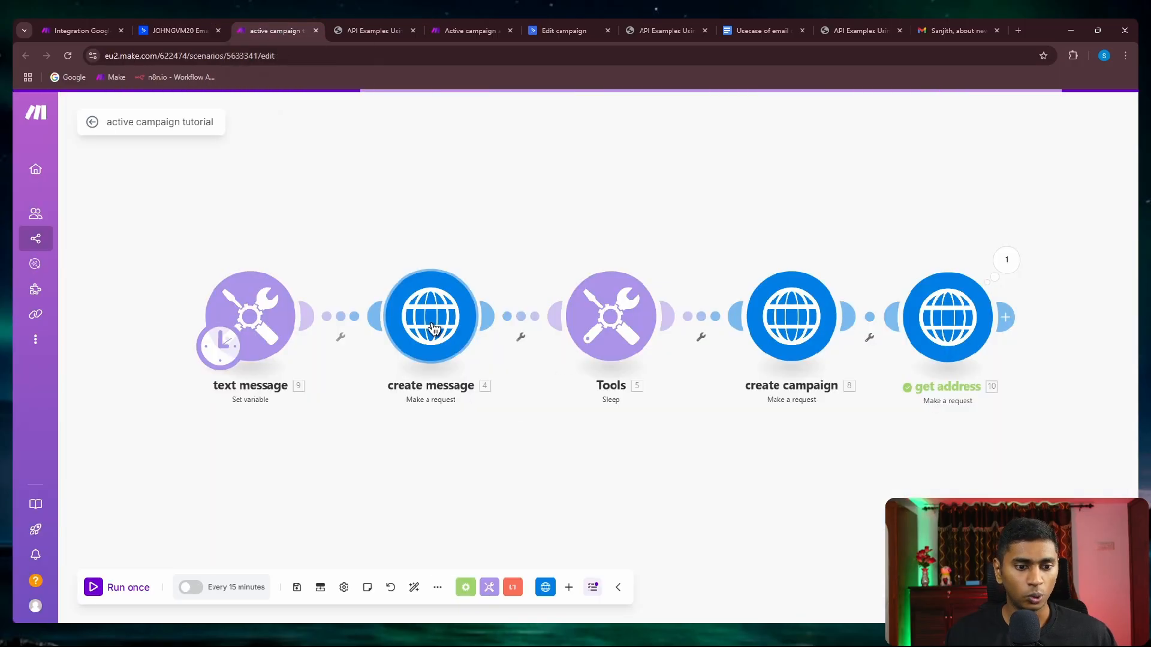
click(794, 388)
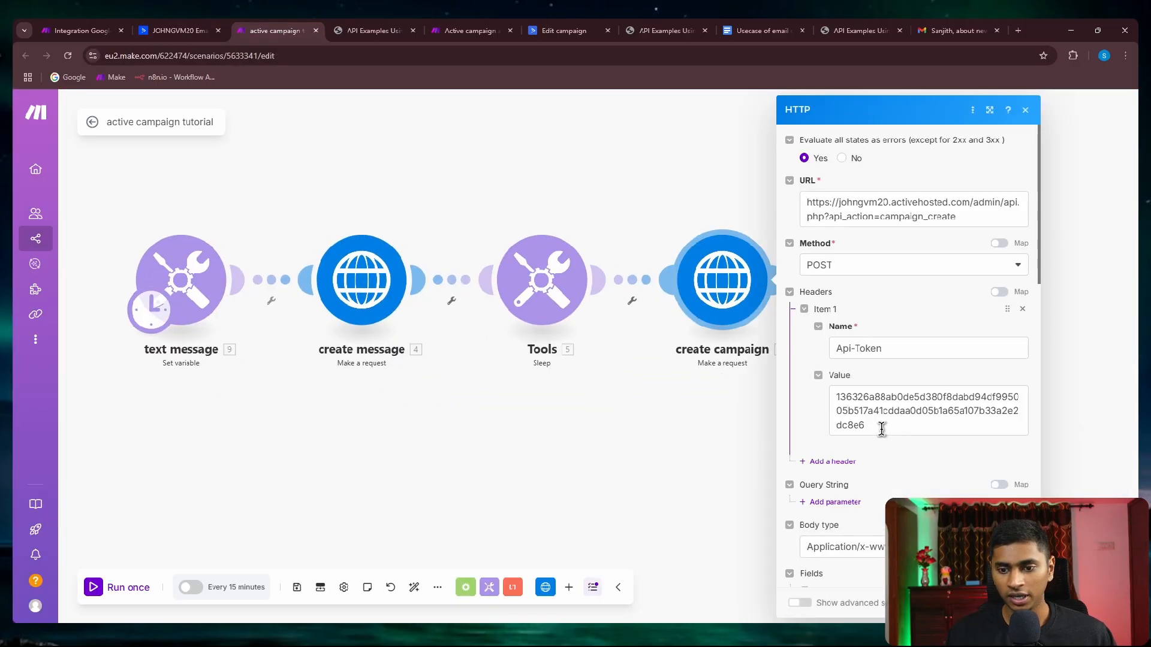
scroll(881, 430, down, 10)
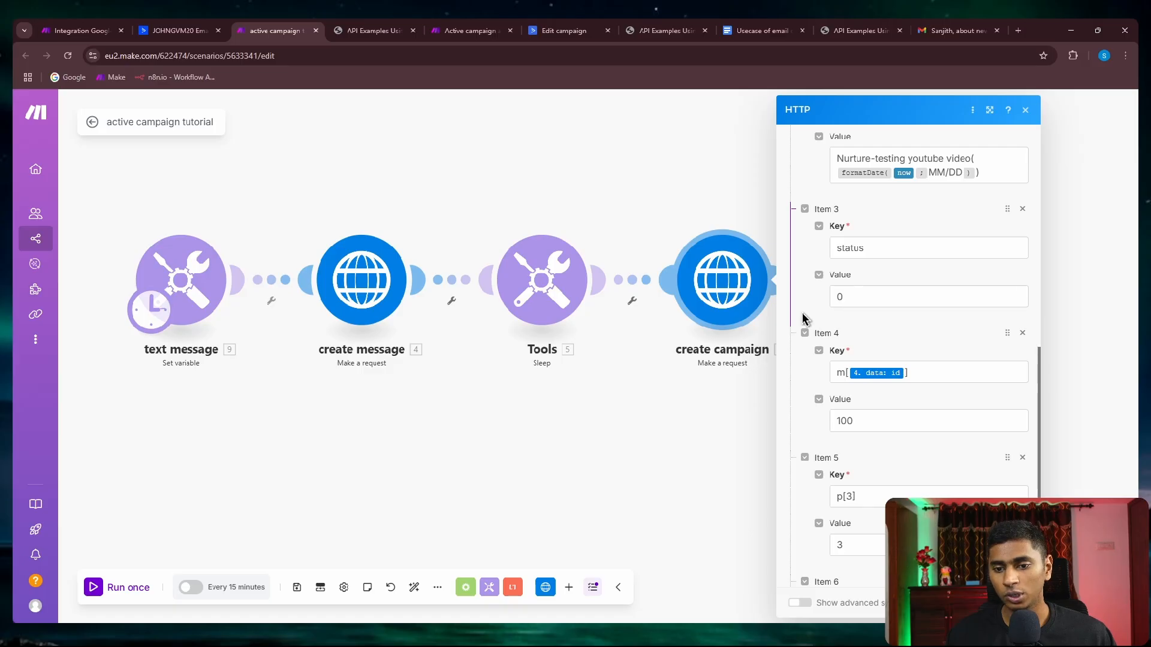
click(677, 466)
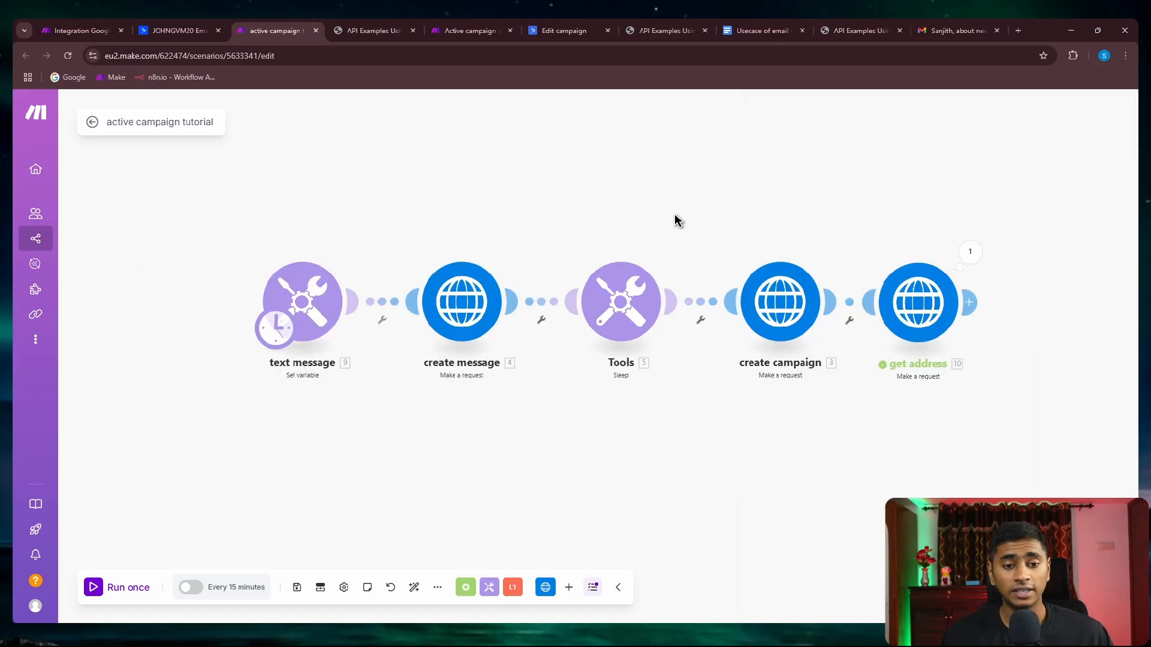
Open the email campaign use case document in Google Docs and examine the New Product or Service Launch Announcements section.
click(756, 31)
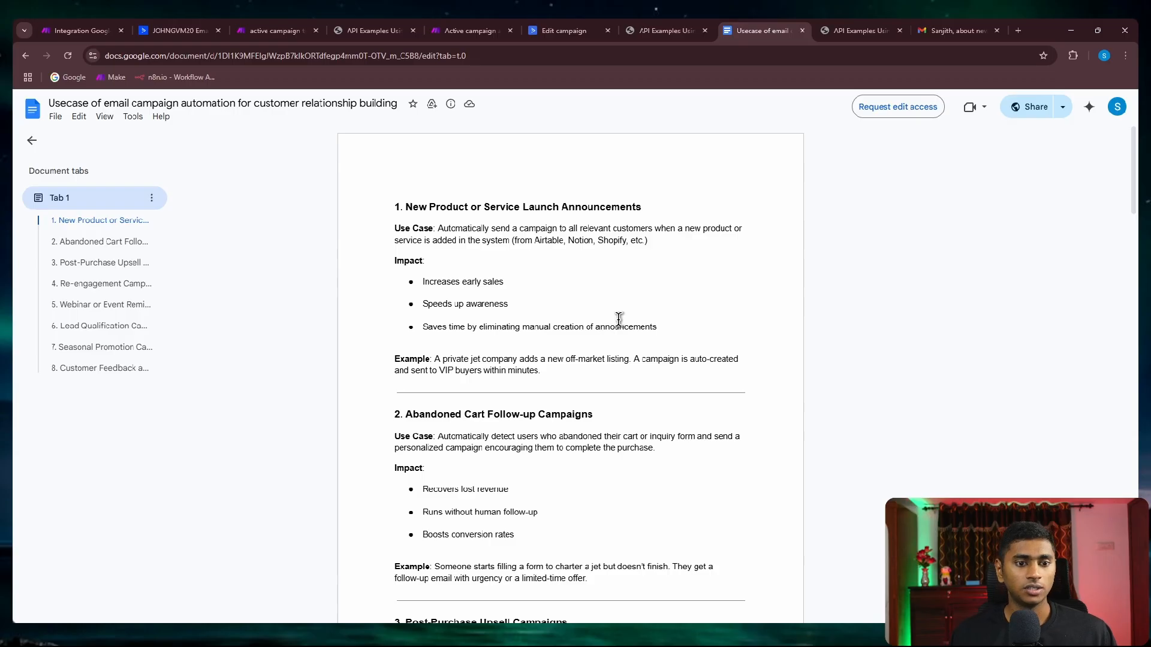
drag(405, 204, 650, 203)
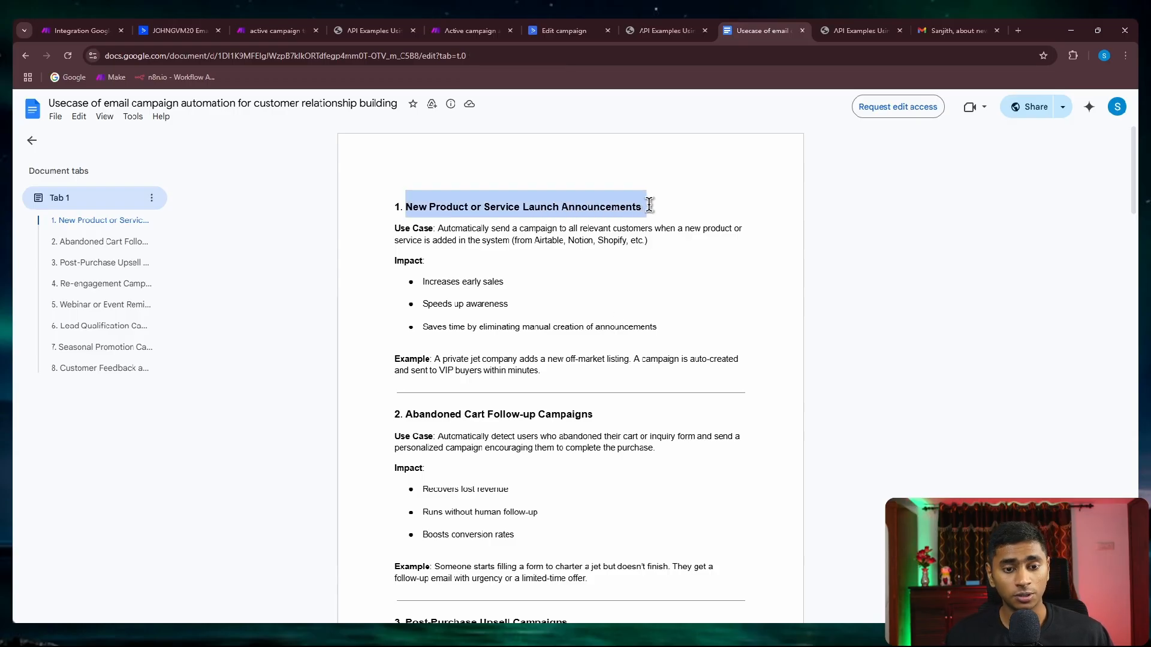
click(591, 313)
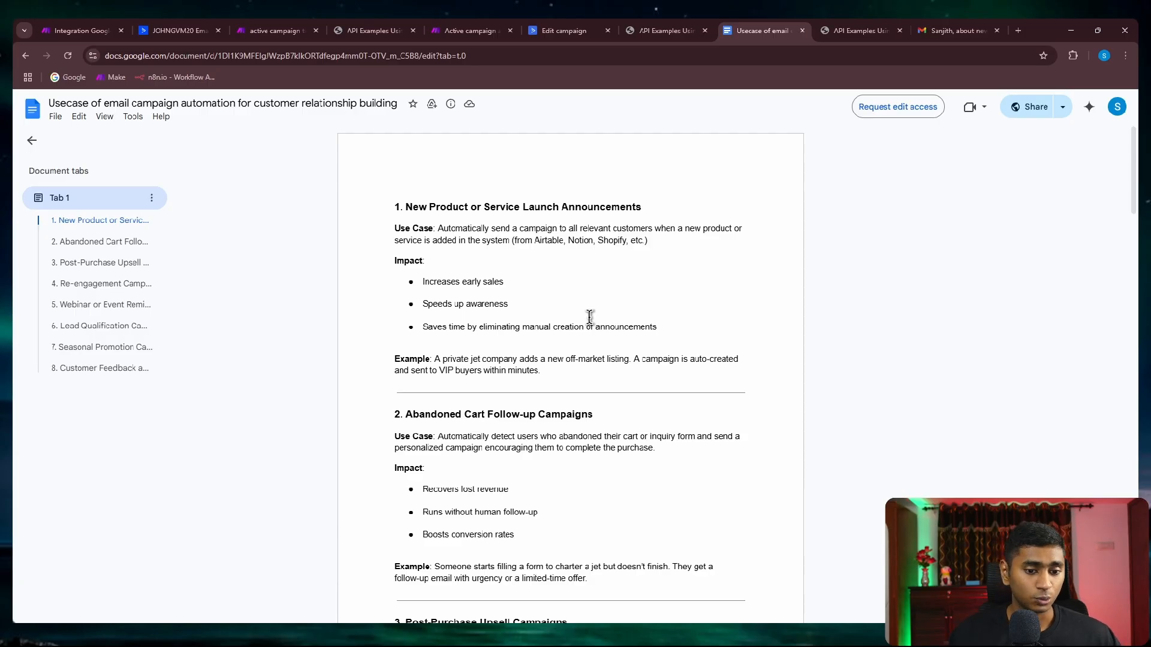
Read through the use cases from abandoned cart follow-ups to lead qualification campaigns and return to the document's beginning.
scroll(589, 316, down, 3)
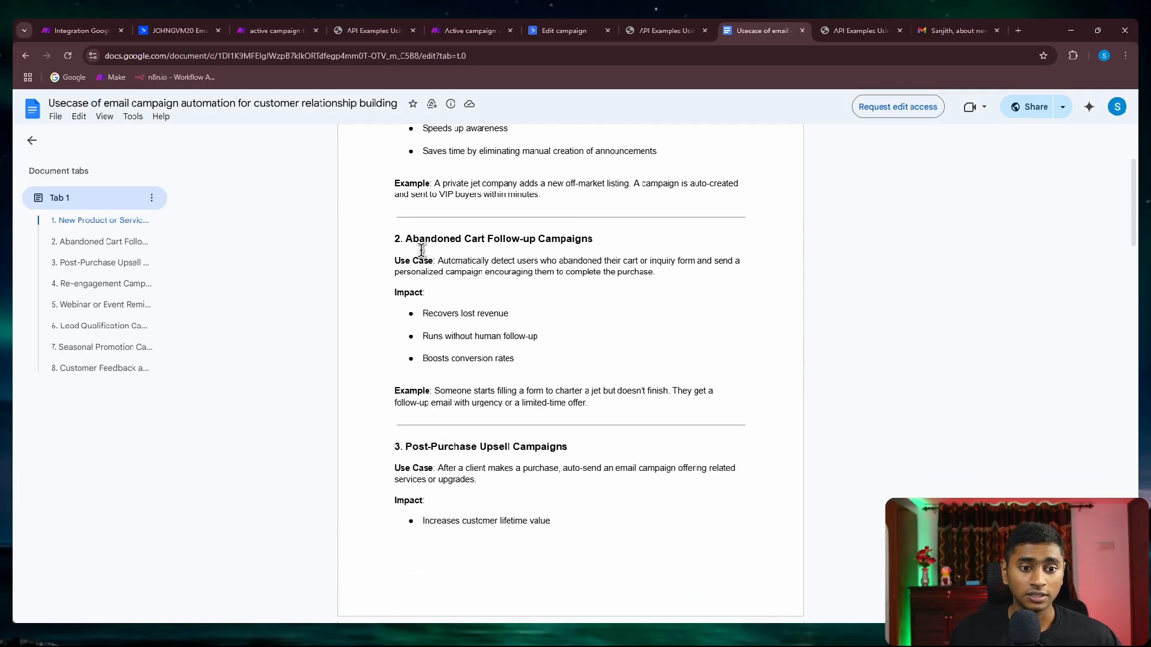
scroll(810, 324, up, 1)
middle_click(810, 333)
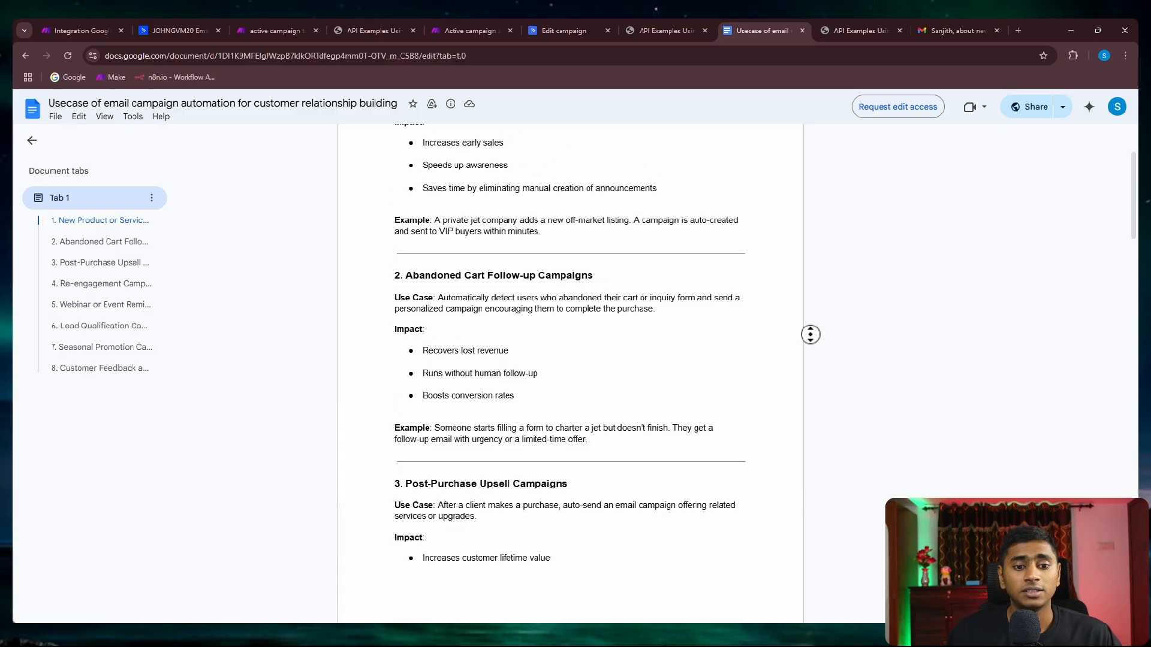
scroll(806, 352, down, 1)
middle_click(805, 355)
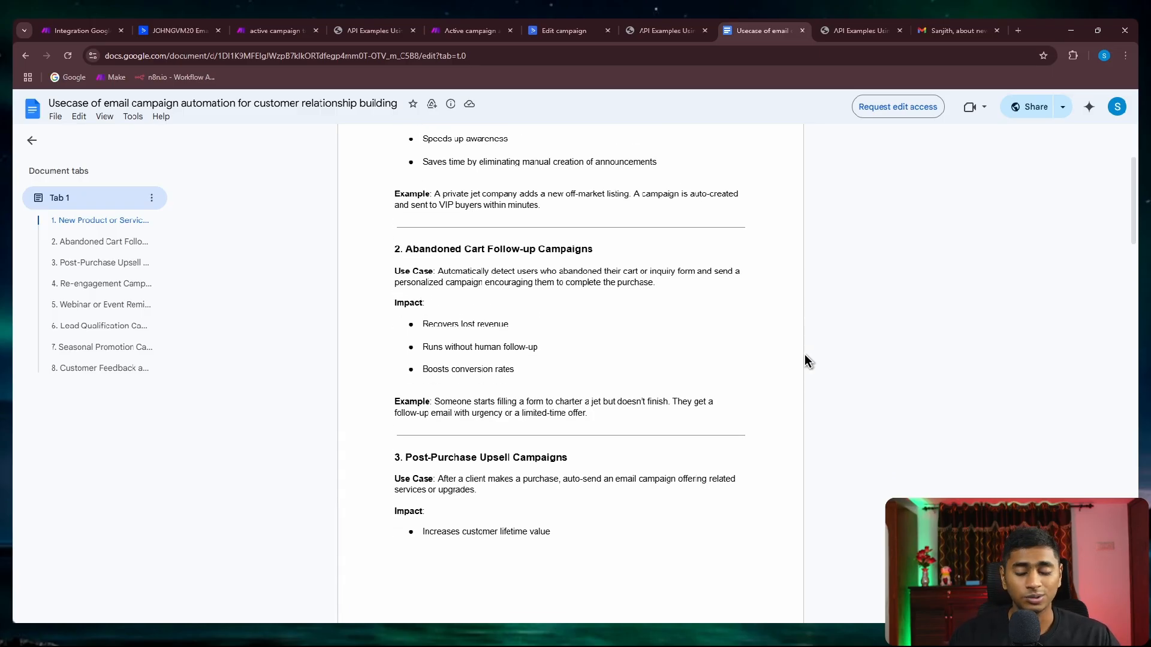
scroll(805, 360, down, 1)
middle_click(783, 327)
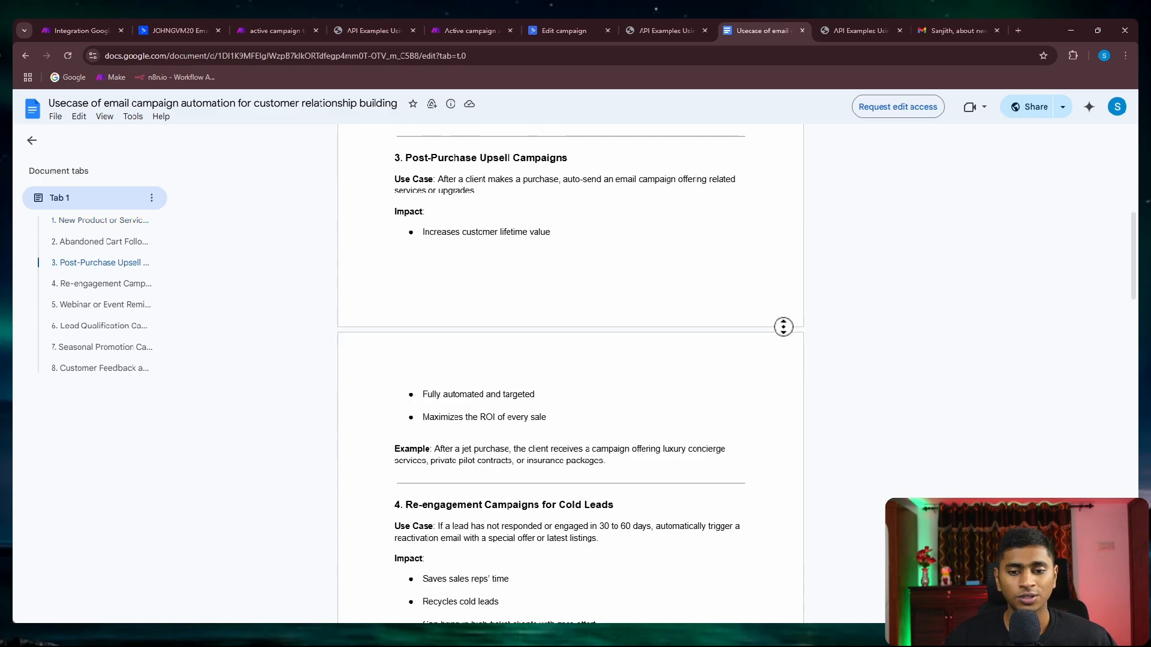
scroll(783, 371, down, 8)
scroll(783, 371, down, 10)
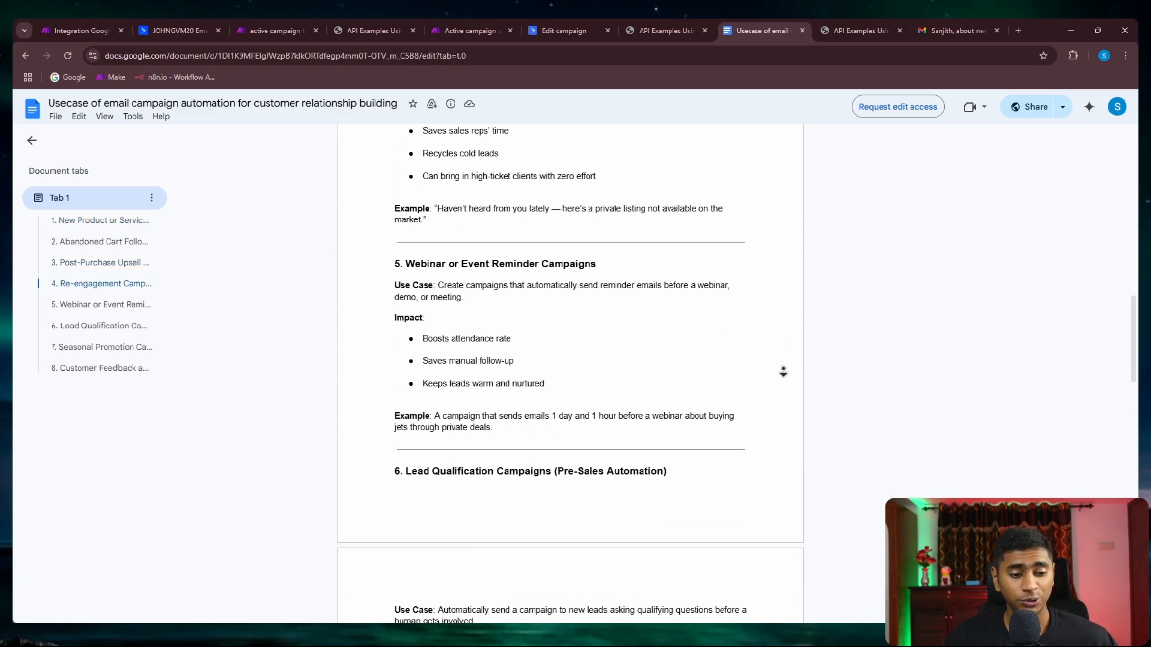
middle_click(784, 368)
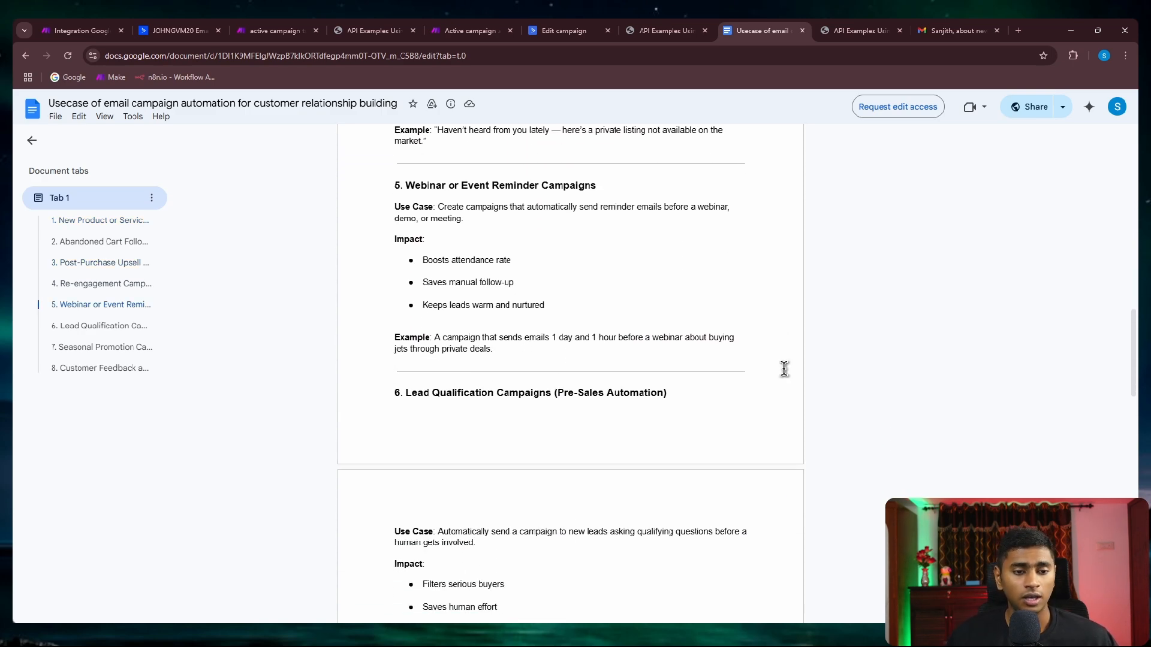
scroll(784, 369, up, 15)
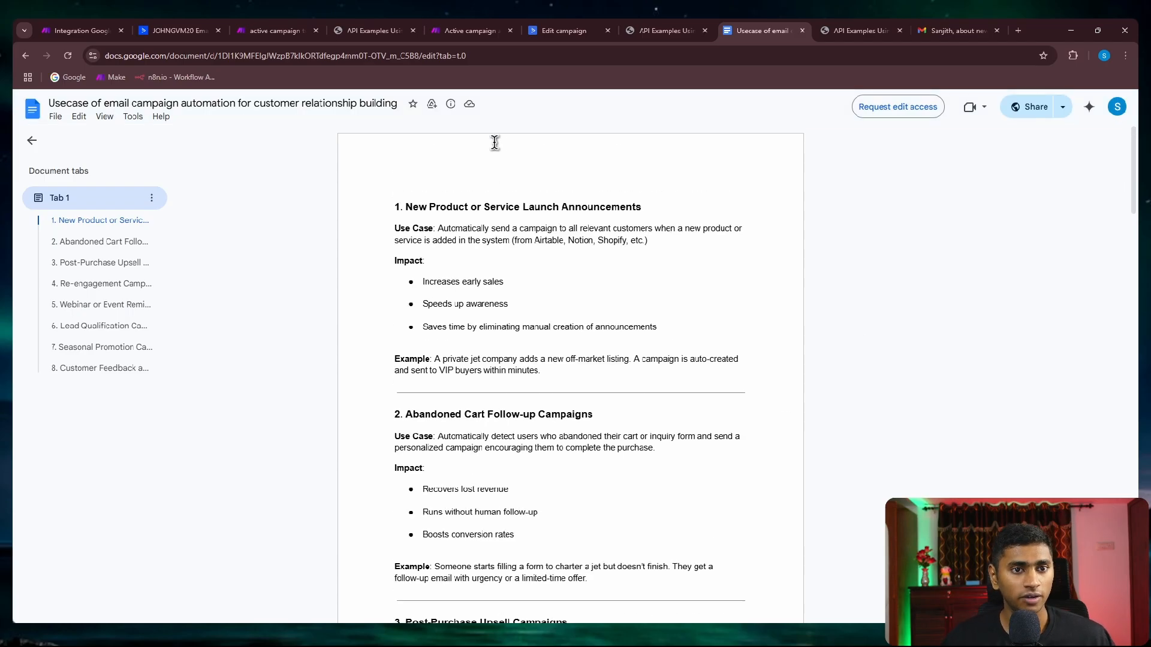
Switch to the Active campaign automation final scenario in Make and examine its module chain from Notion to create campaign.
click(459, 30)
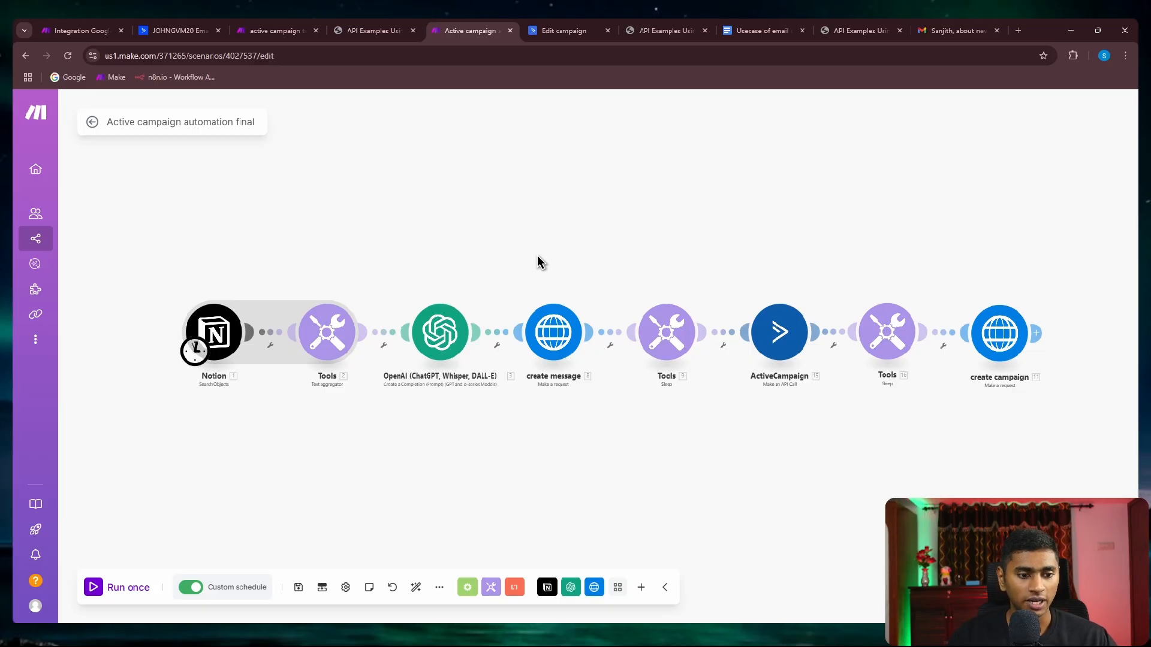
scroll(297, 364, up, 1)
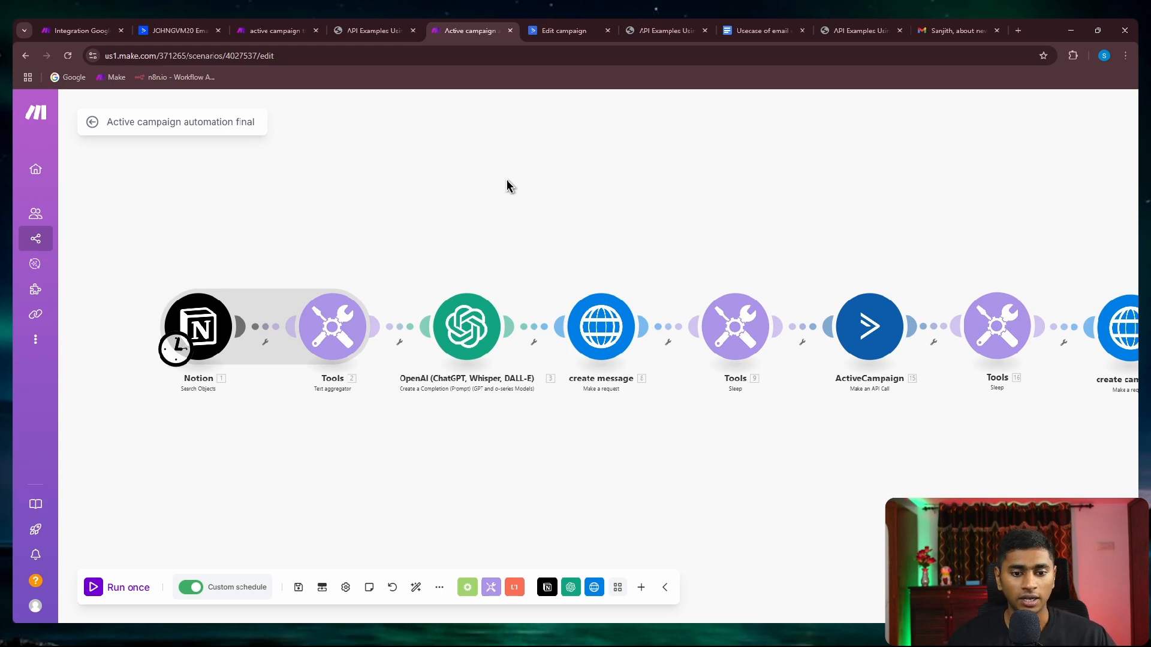
drag(642, 229, 555, 218)
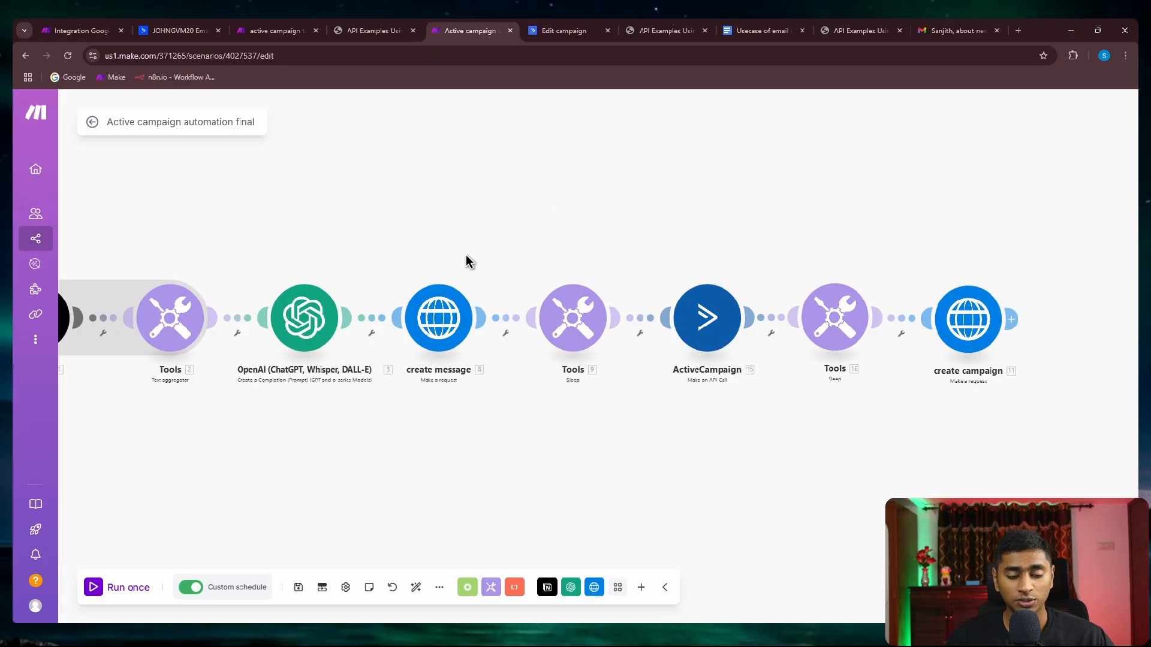
drag(689, 187, 637, 206)
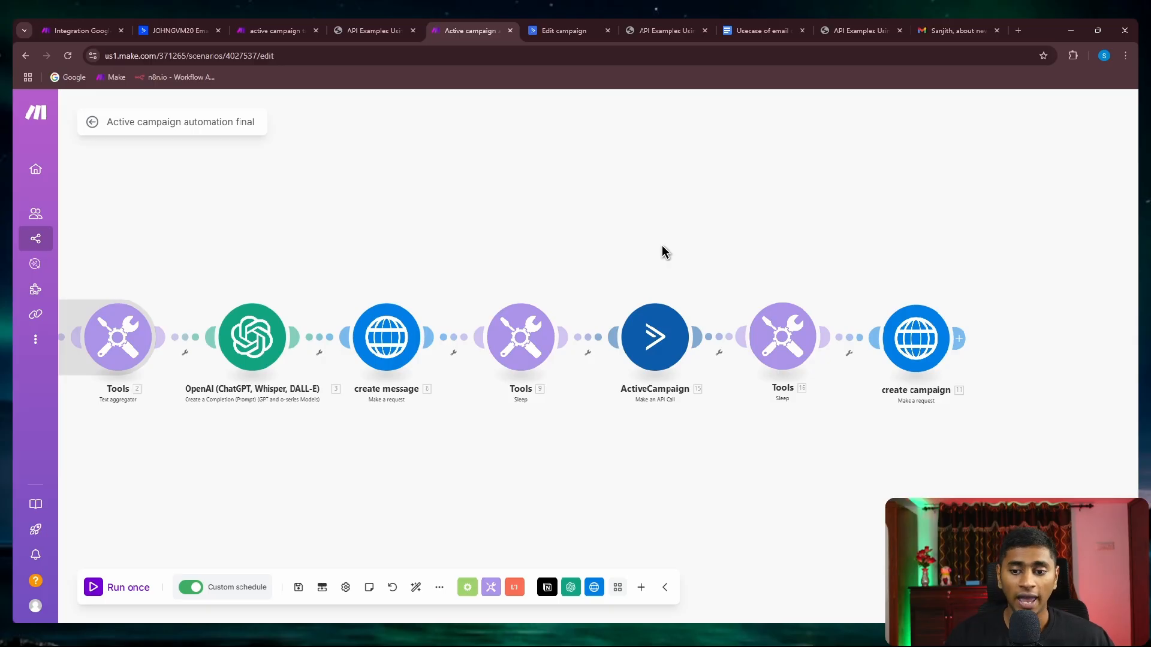
drag(645, 228, 823, 233)
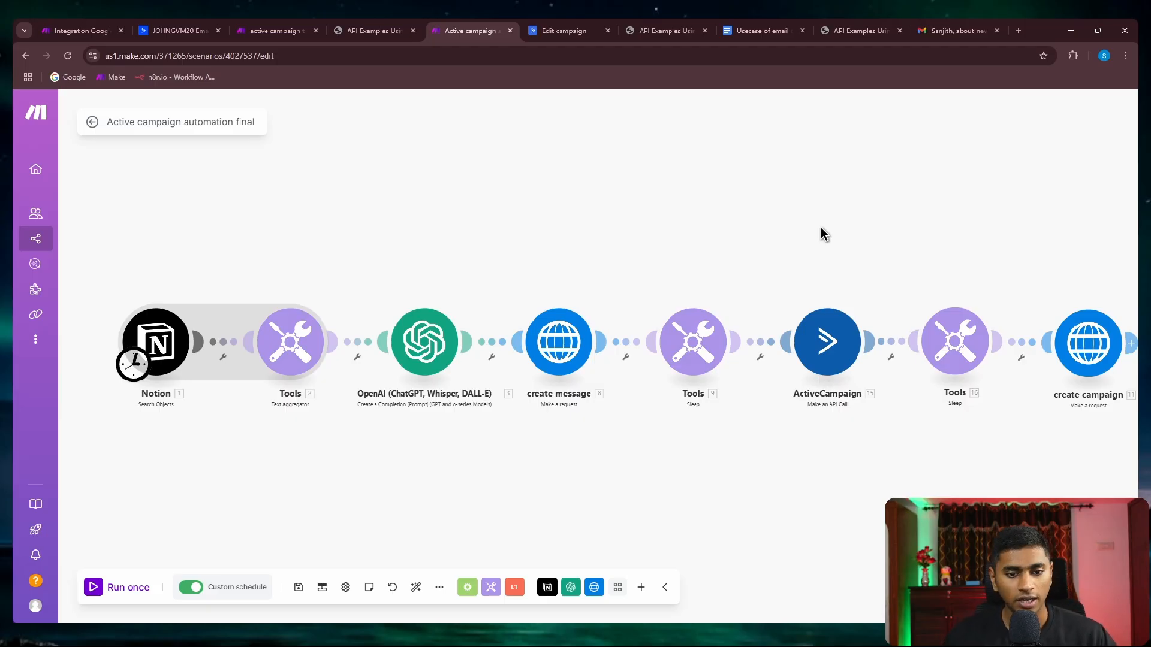
mouse_move(823, 232)
mouse_down()
mouse_move(773, 234)
mouse_move(812, 229)
mouse_up()
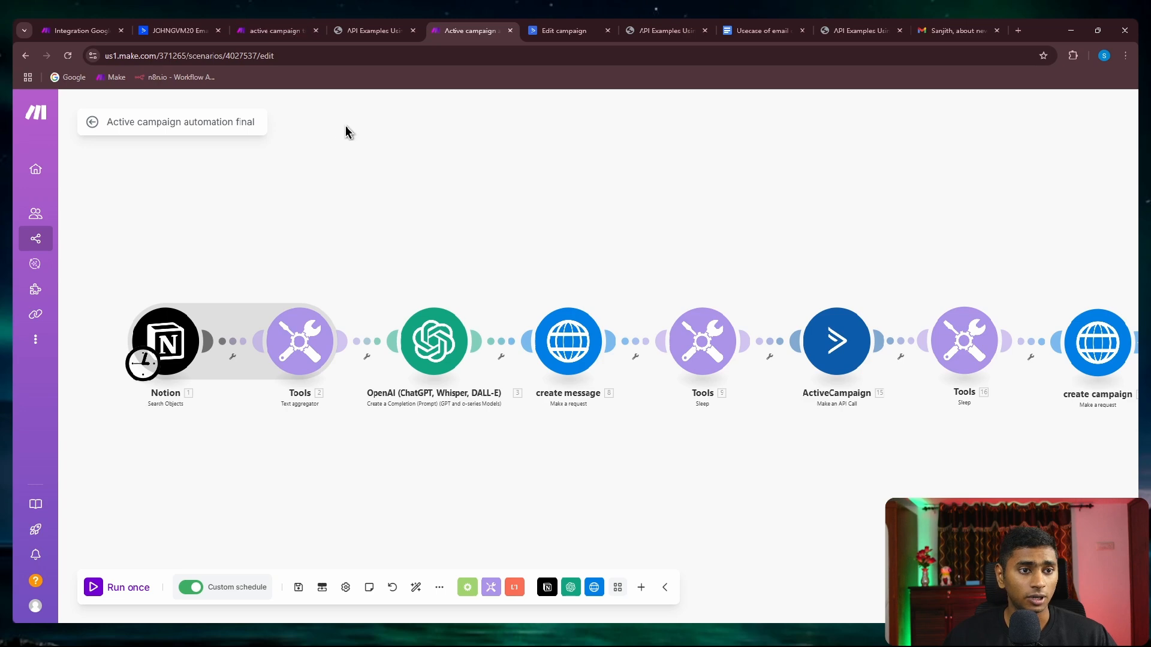
Open the ActiveCampaign campaign_create API documentation and look over its parameters and endpoint description.
click(371, 31)
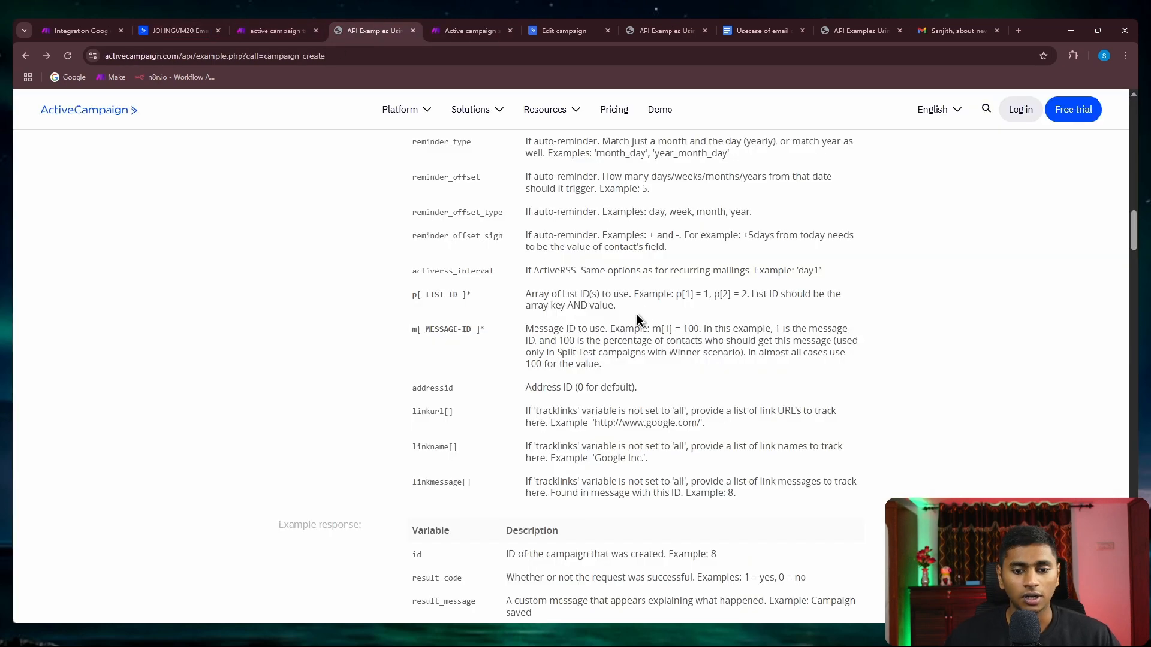
scroll(636, 320, down, 2)
scroll(637, 318, up, 10)
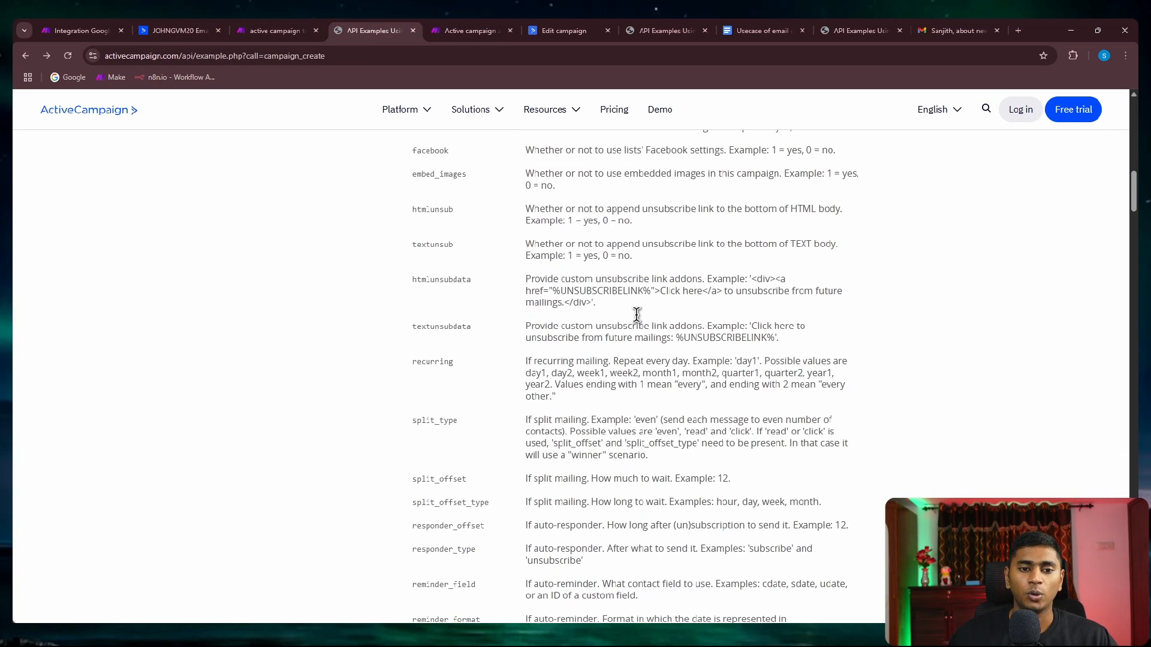
scroll(636, 315, up, 10)
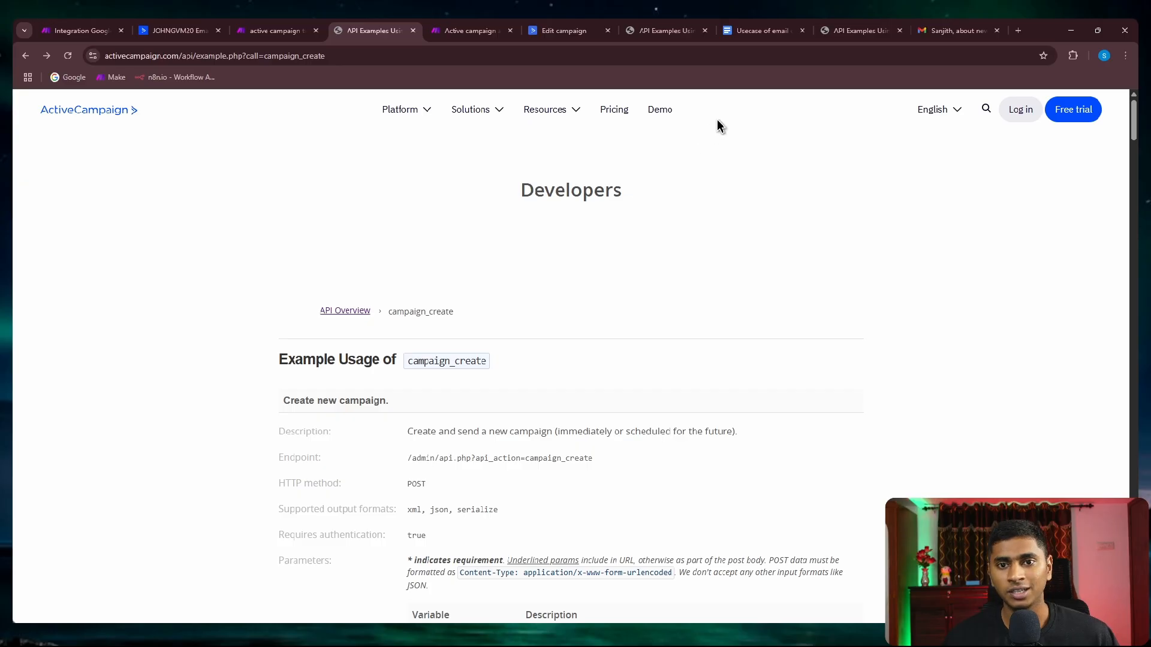
Return to the use case document in Google Docs and skim it from its end back to the first use case.
click(757, 31)
middle_click(640, 297)
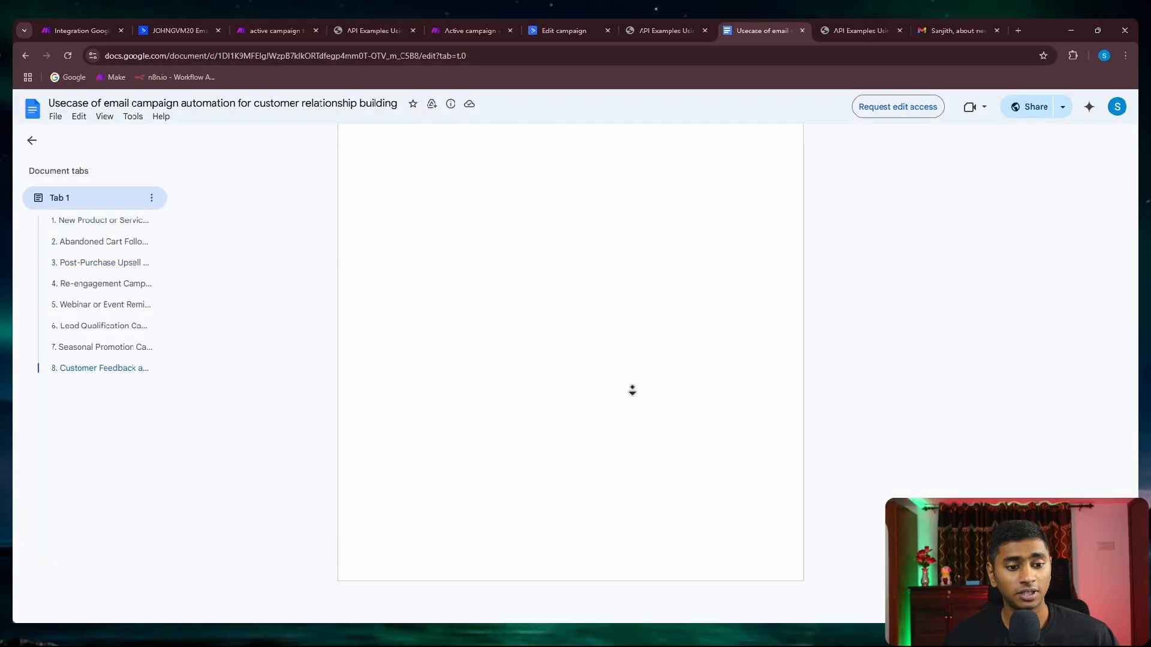
scroll(667, 303, up, 20)
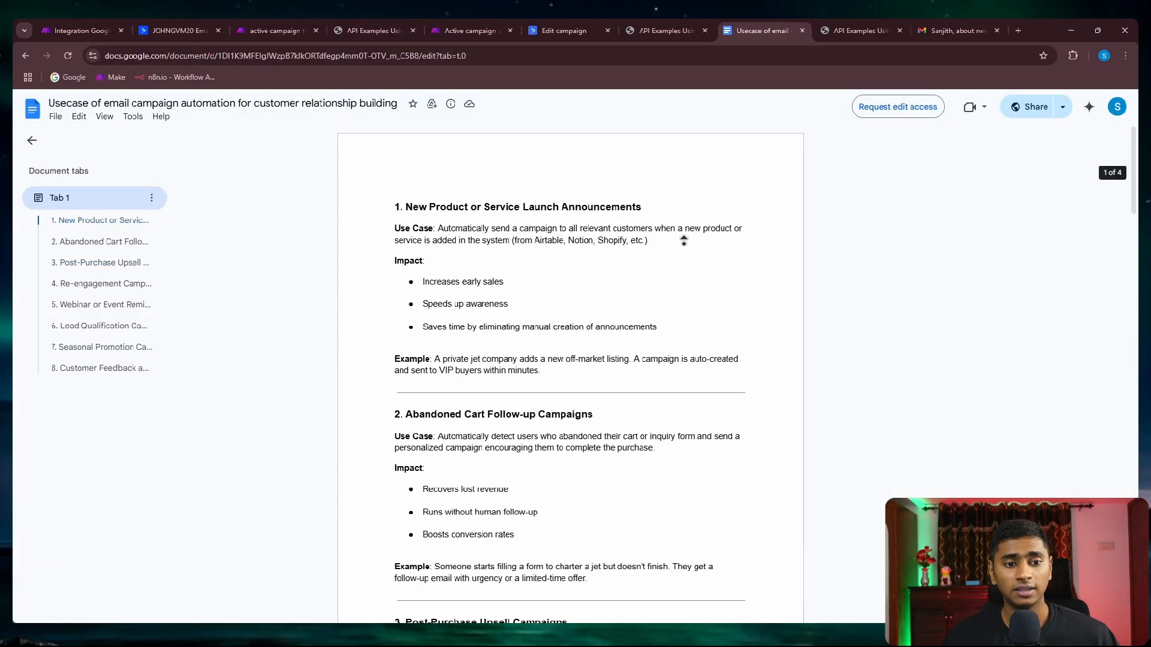
middle_click(684, 241)
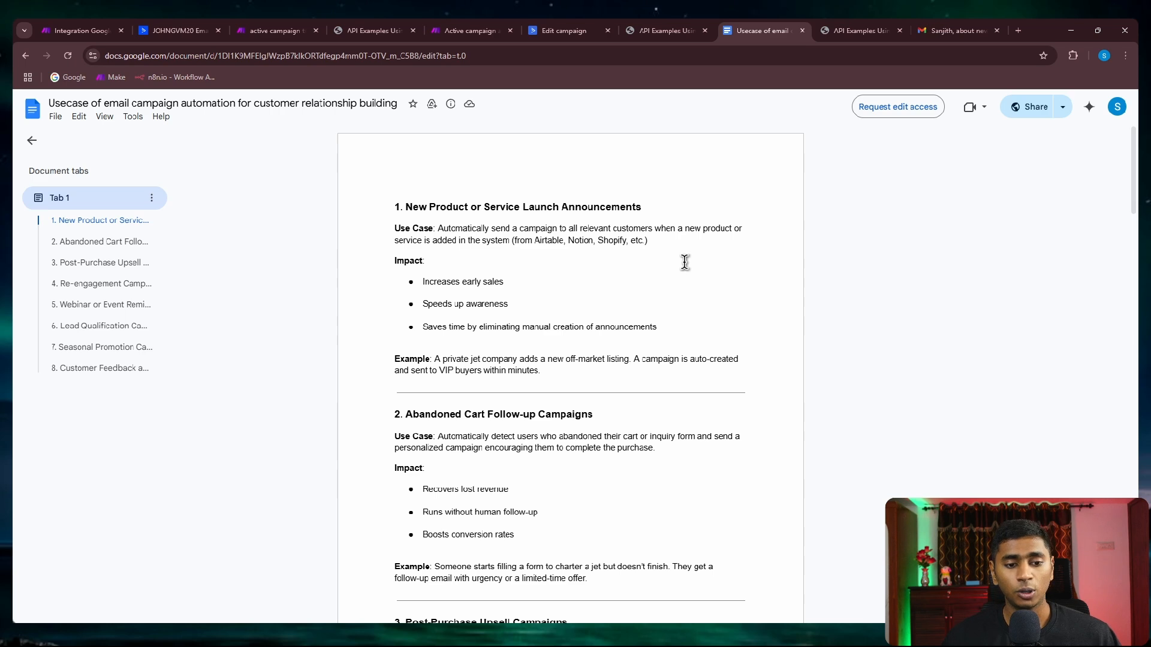
Go back to the active campaign tutorial scenario in Make and review its complete chain of five modules.
click(277, 30)
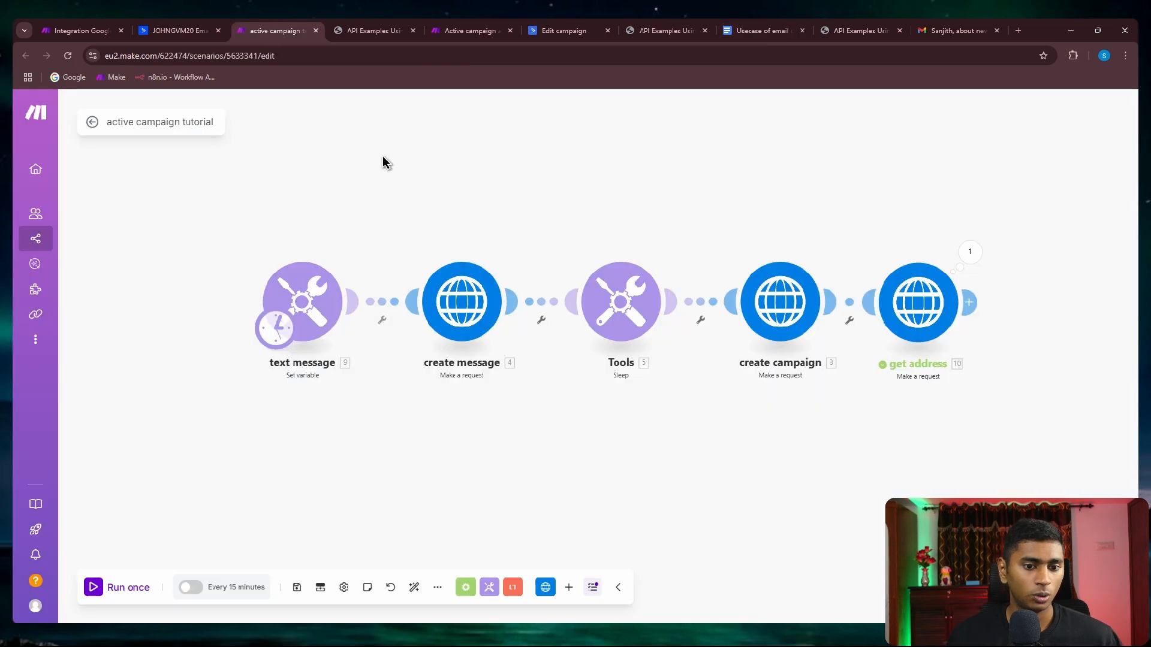
drag(627, 263, 574, 300)
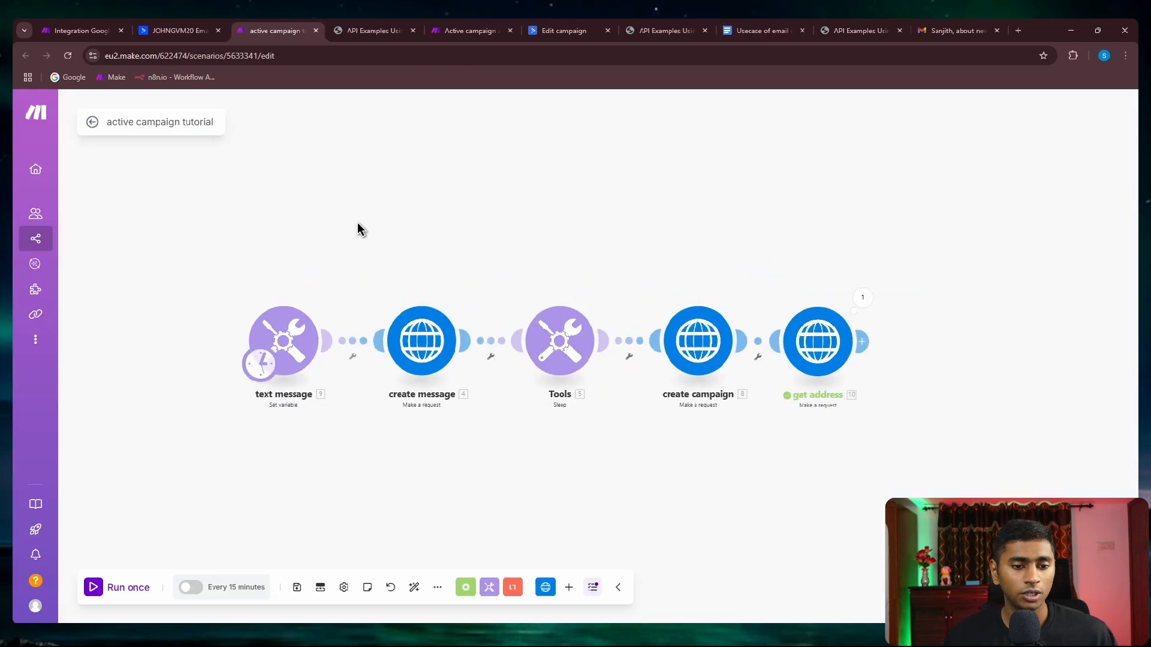
drag(211, 204, 1005, 426)
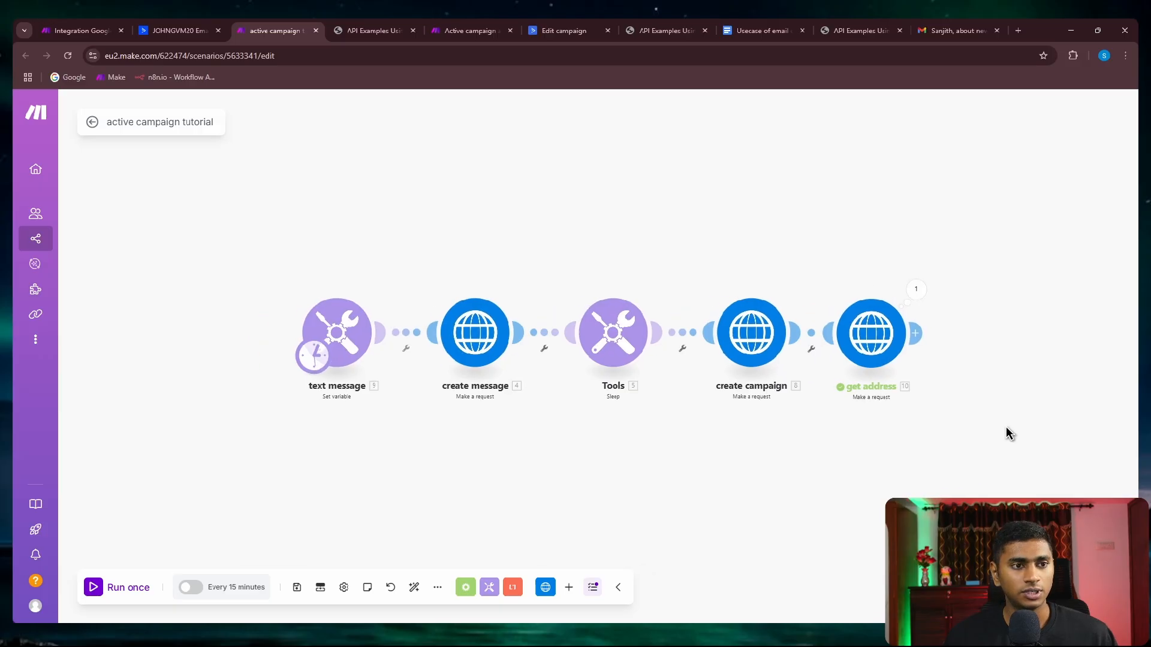
scroll(990, 426, up, 1)
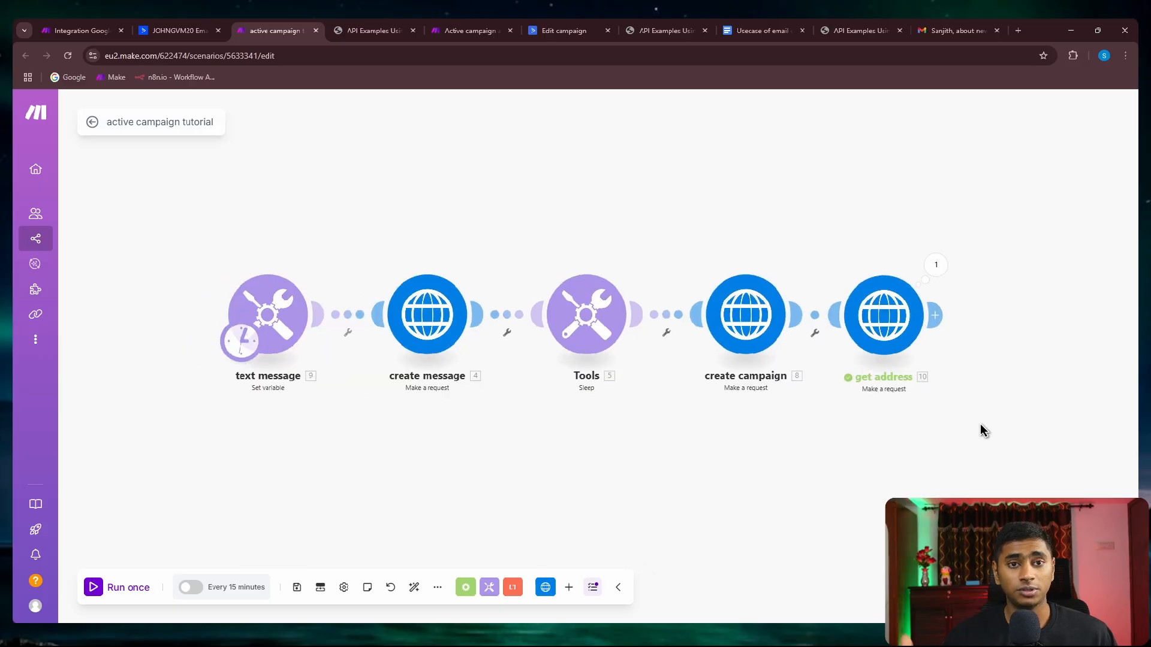